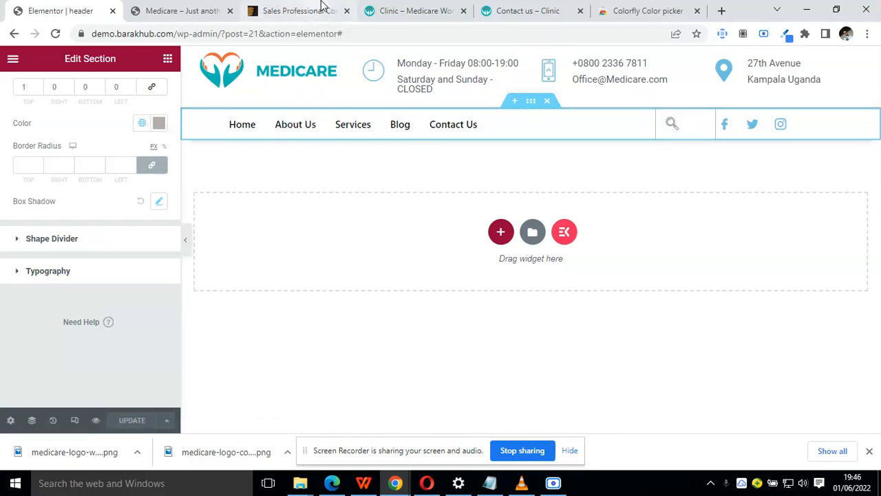
Examine the Medicare clinic demo's header and home page sections as the reference for the Elementor header.
click(406, 9)
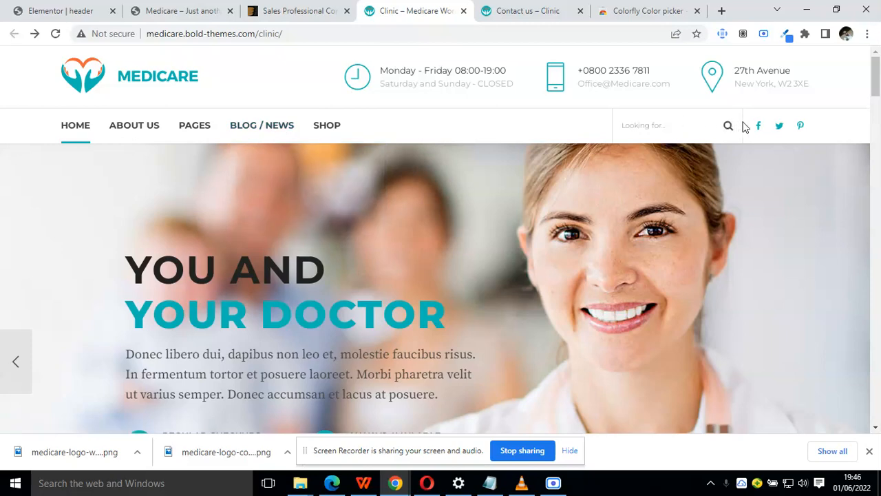
click(167, 9)
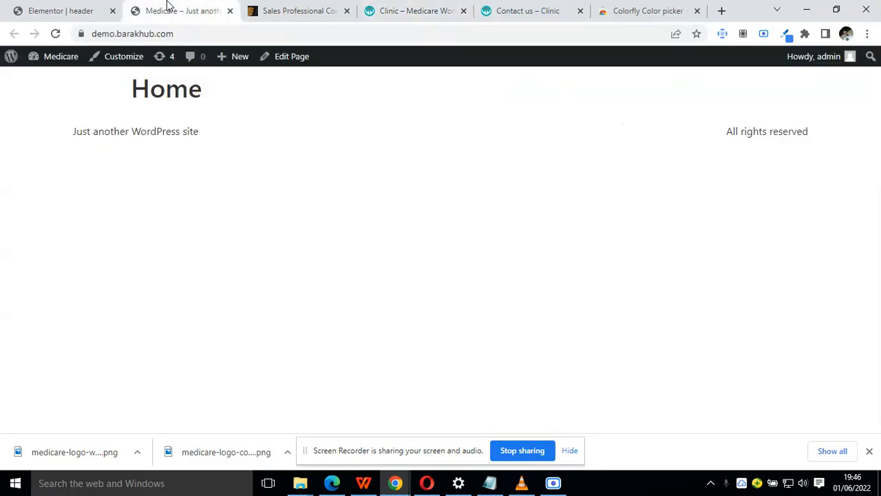
click(86, 8)
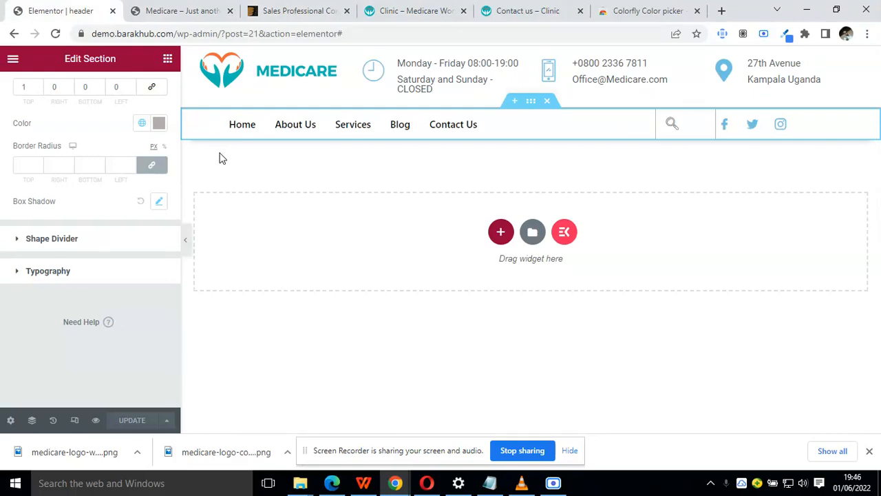
click(403, 9)
scroll(187, 309, down, 10)
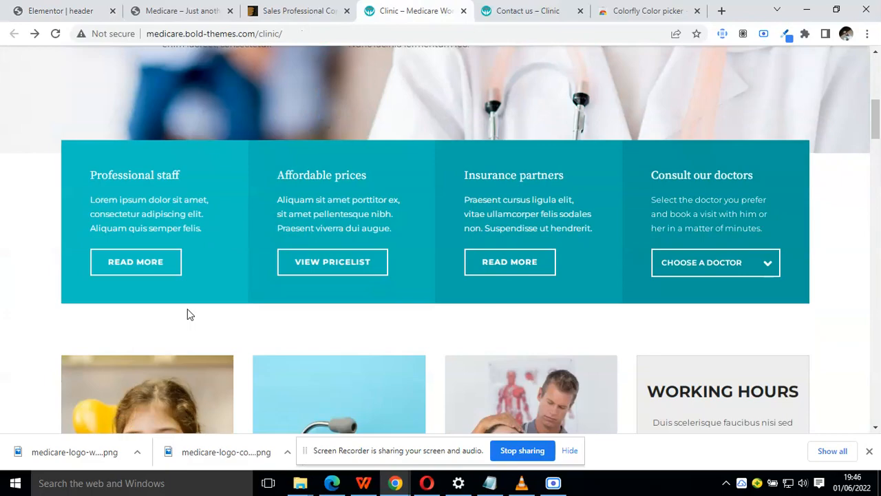
scroll(187, 311, up, 9)
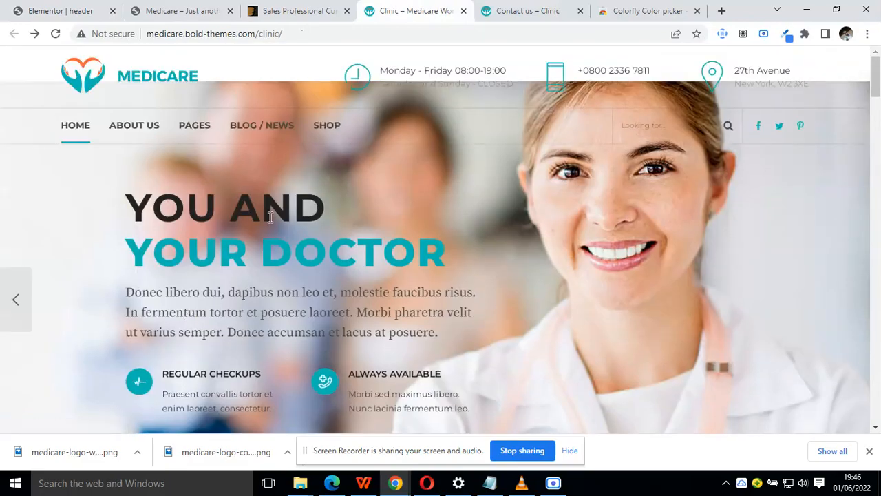
scroll(238, 301, down, 6)
scroll(238, 301, up, 6)
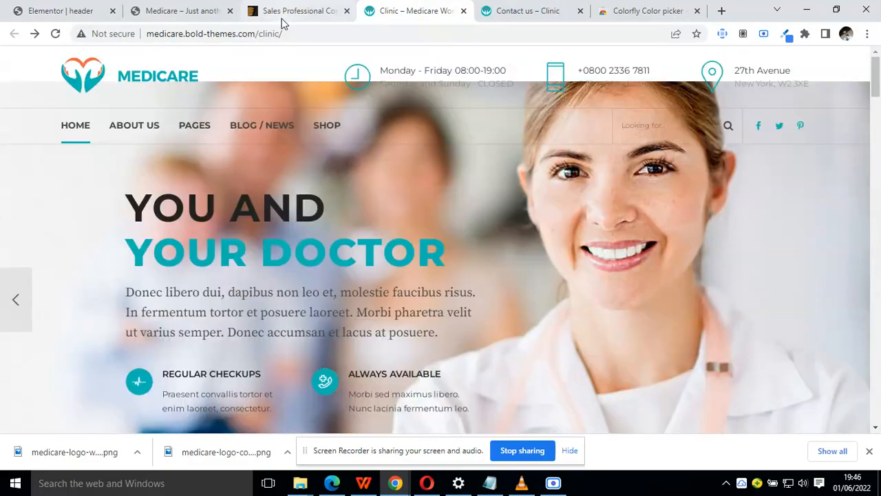
View the Medicare - Doctor, Medical & Healthcare theme listing on ThemeForest and return to the clinic demo's header.
click(303, 10)
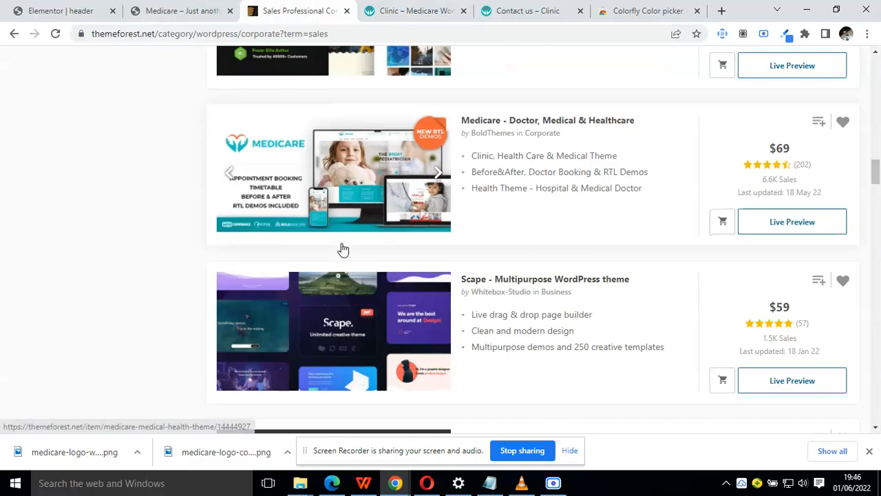
scroll(417, 223, up, 1)
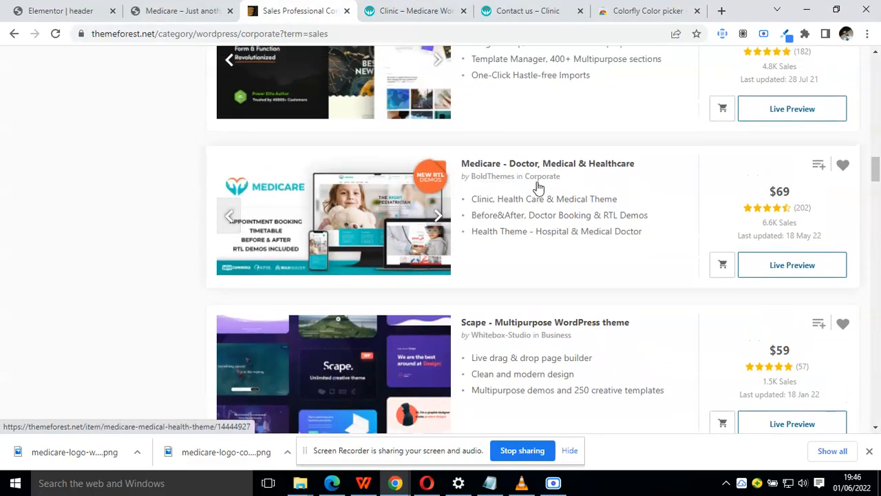
click(377, 11)
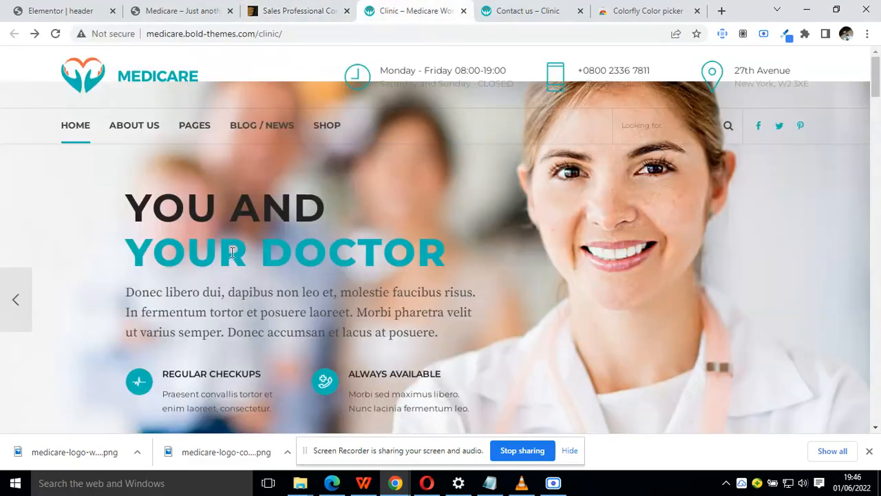
scroll(232, 252, down, 1)
scroll(232, 252, up, 2)
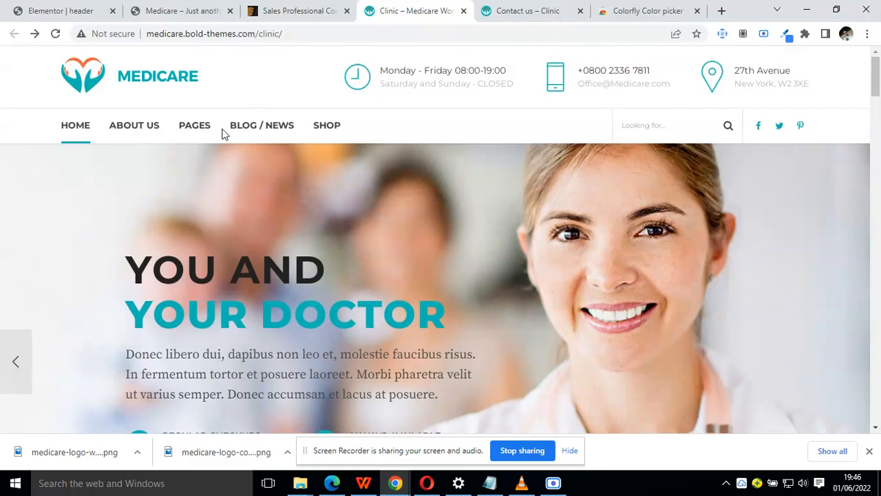
Reload the WordPress site's home page to check its header, and open and close the header's search overlay.
click(171, 10)
click(96, 8)
click(171, 9)
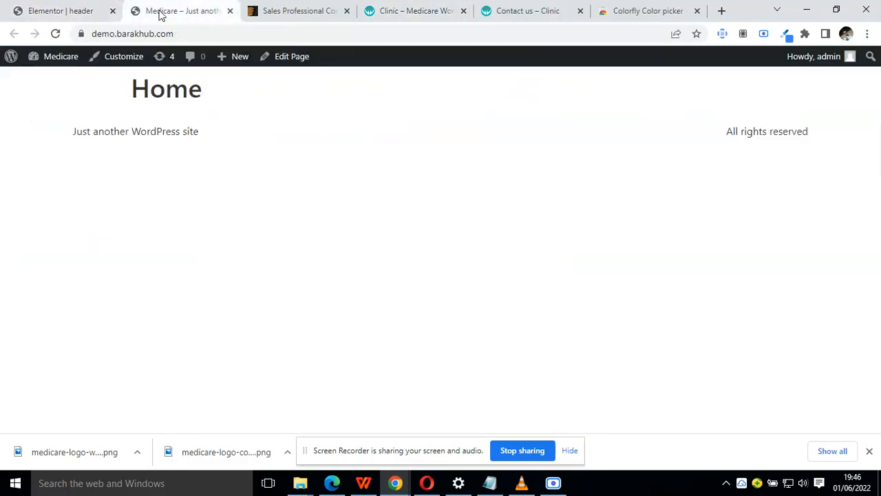
click(56, 34)
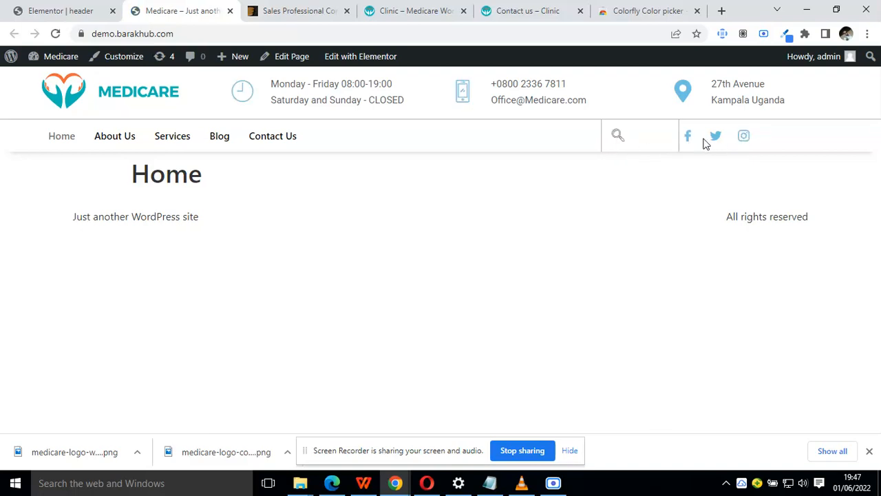
click(617, 137)
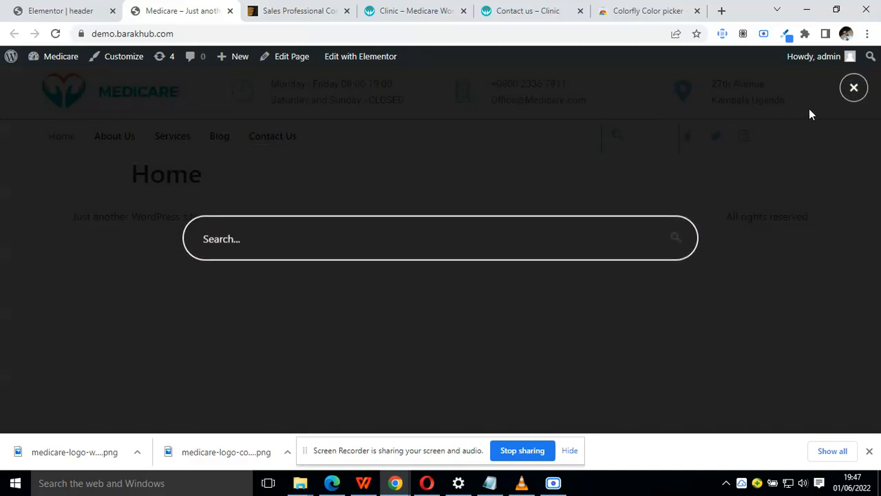
click(852, 91)
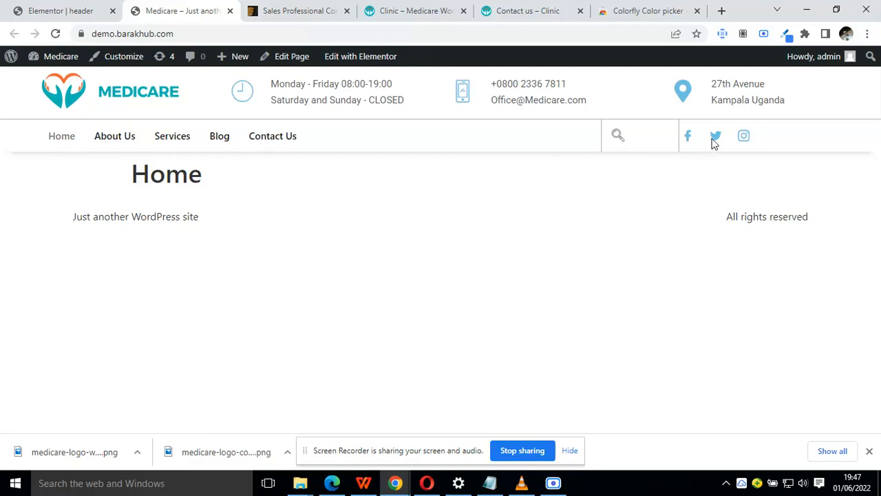
In the Elementor header, link the social icon list's Facebook item to facebook.com.
click(54, 8)
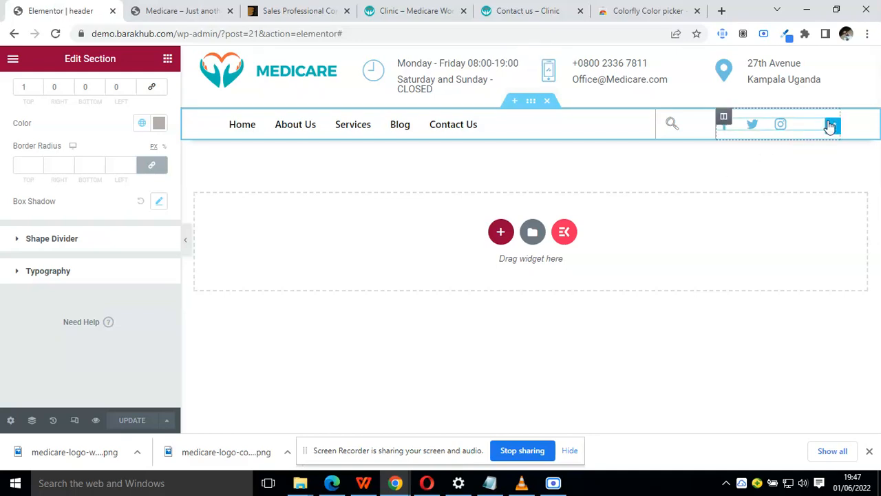
click(830, 125)
click(42, 102)
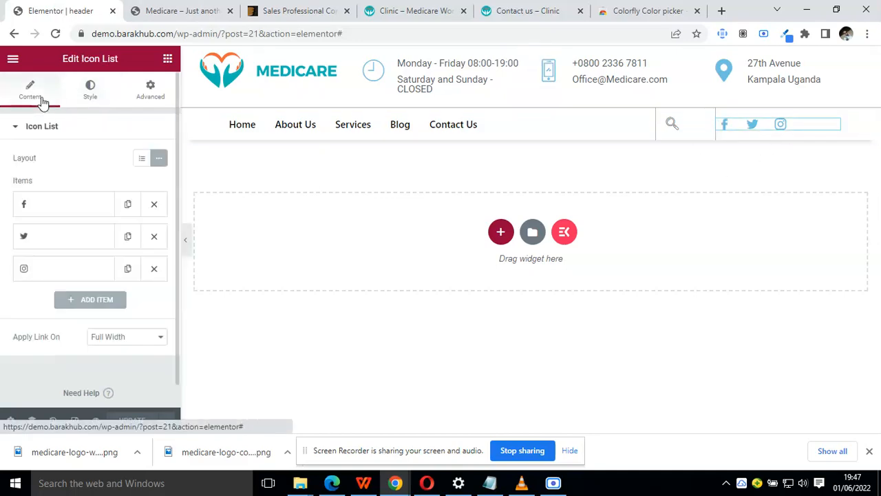
click(49, 209)
click(77, 365)
text(facebook.com)
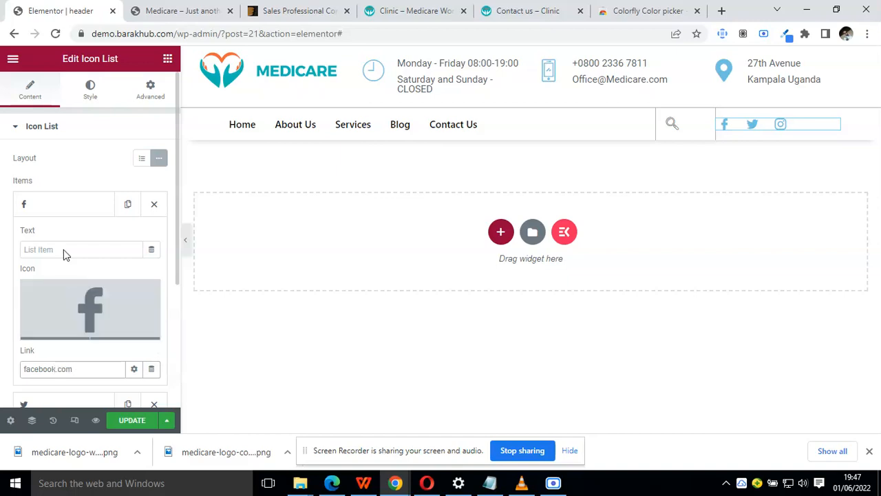
click(59, 208)
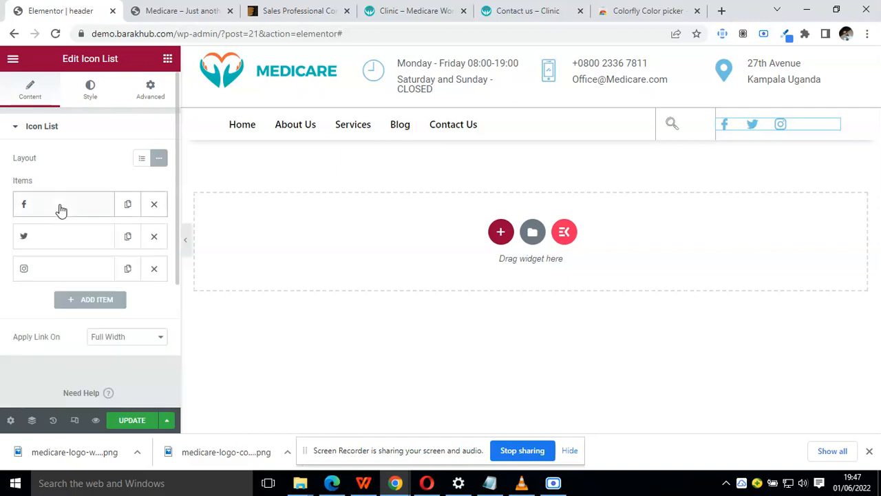
Link the icon list's Twitter item to twitter.com.
click(69, 236)
click(81, 282)
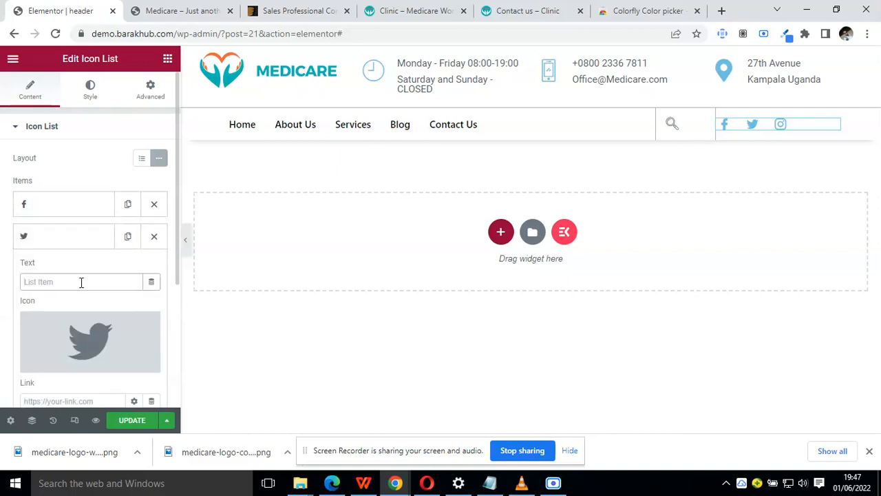
scroll(81, 282, down, 3)
click(76, 278)
text(twitter.com)
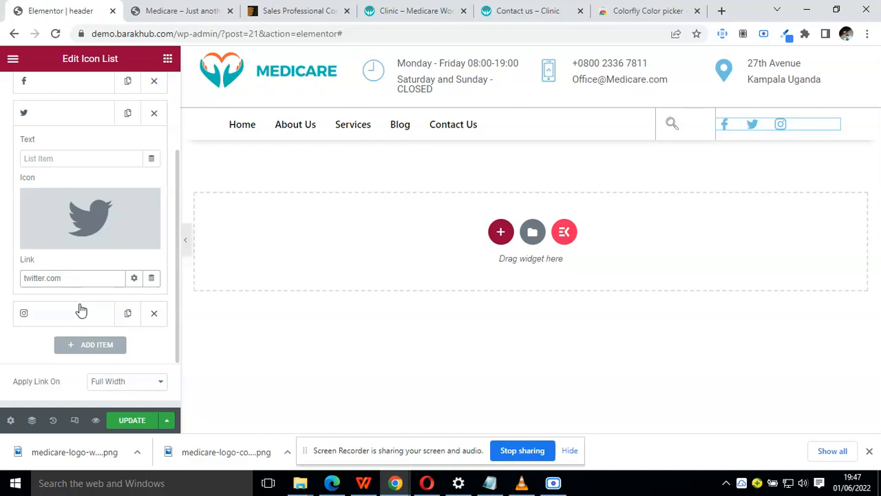
Link the icon list's Instagram item to instagram.com.
click(79, 312)
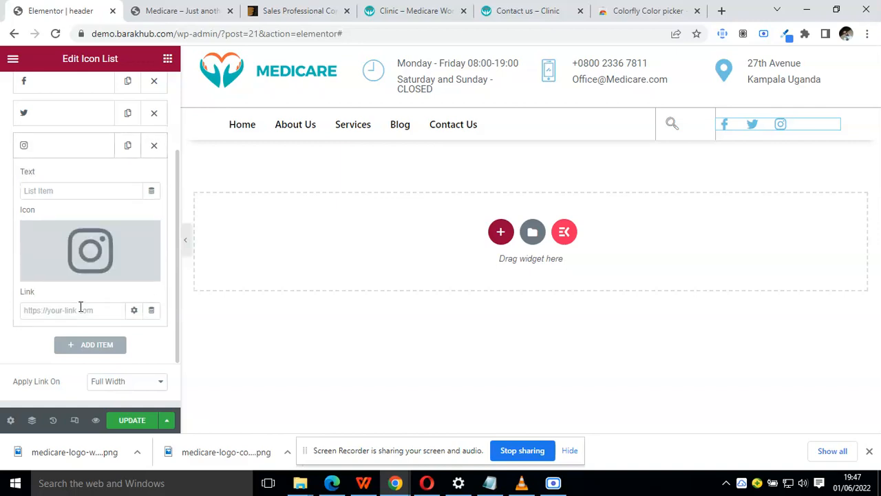
click(81, 307)
text(instagram.com)
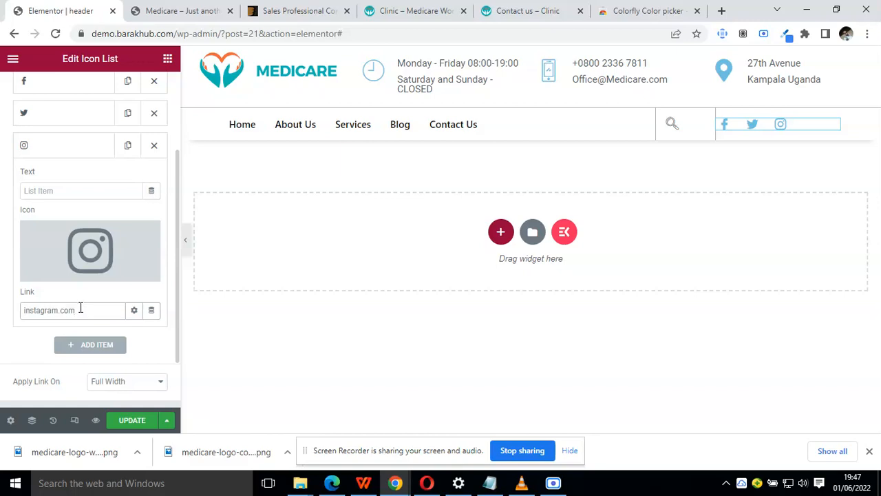
scroll(80, 307, up, 1)
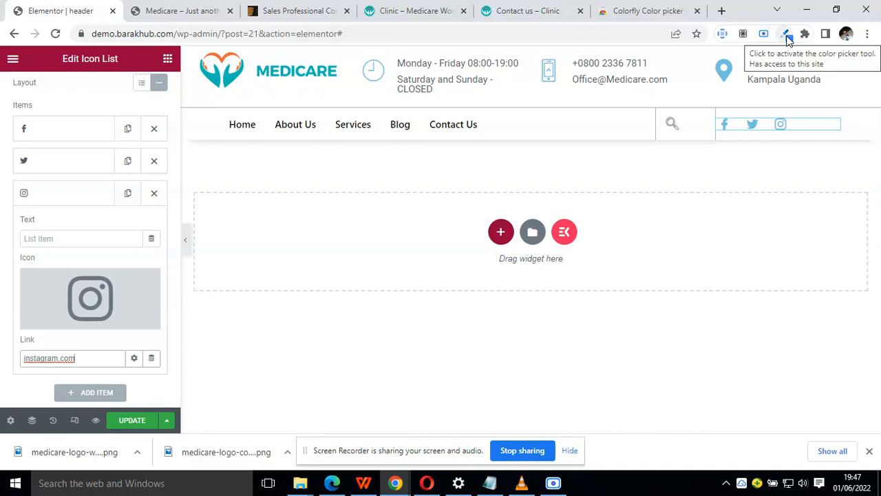
Sample the teal of the Affordable prices box on the clinic demo with the Colorfly color picker and get its hex code.
click(417, 10)
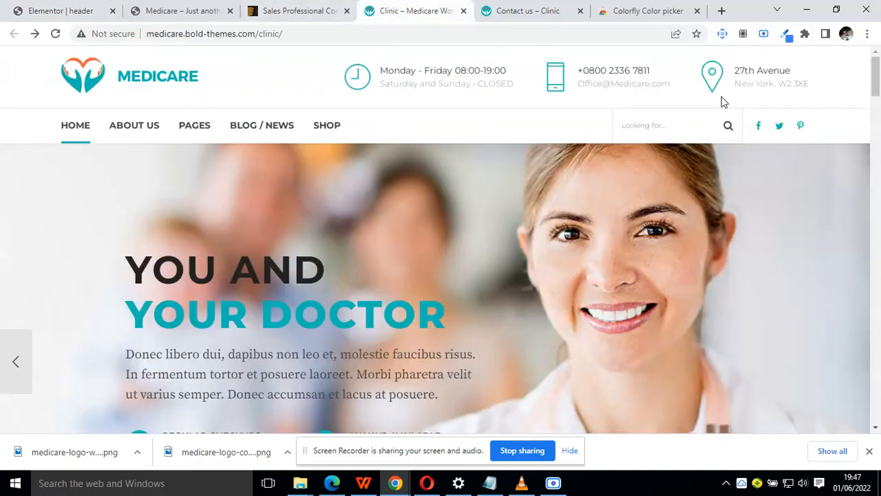
click(790, 40)
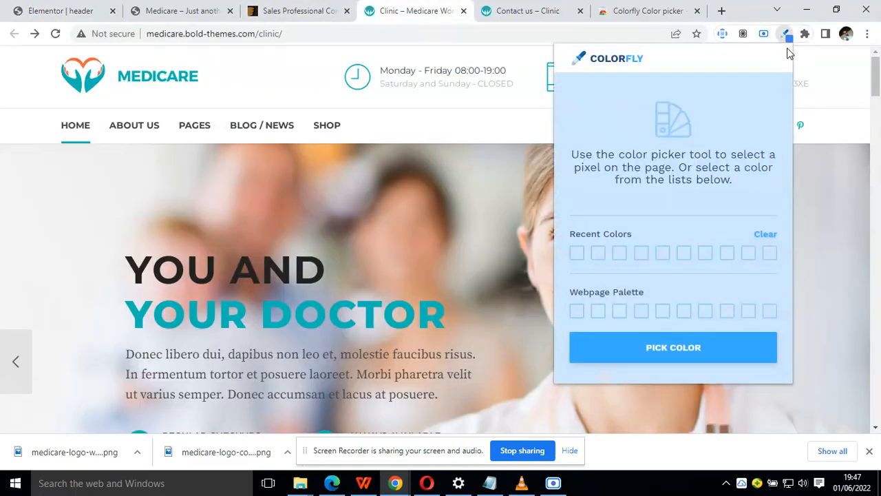
click(672, 349)
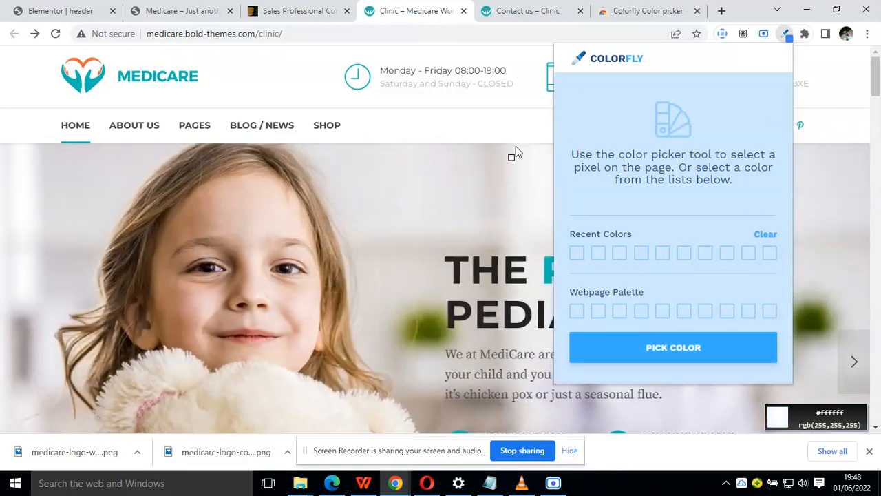
scroll(337, 240, down, 6)
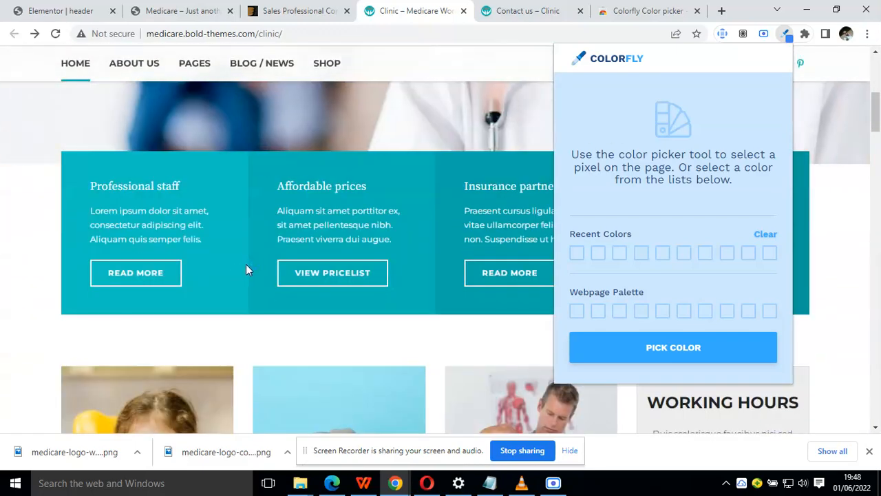
click(254, 270)
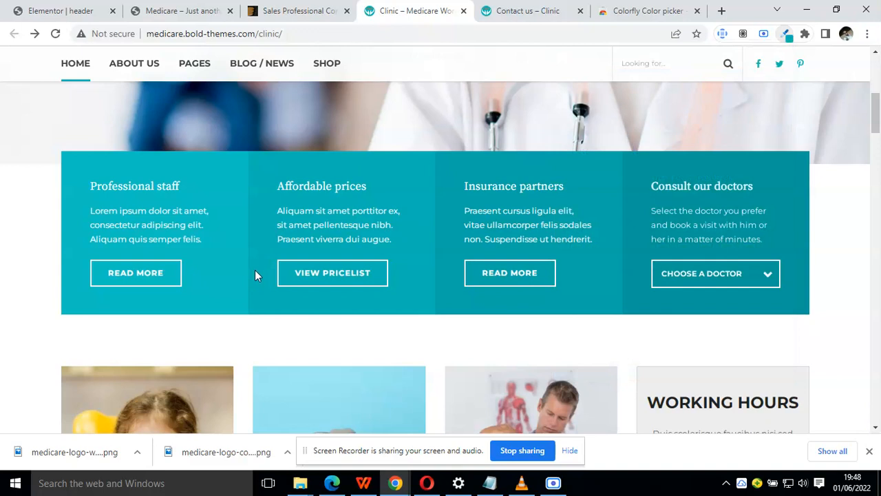
click(789, 38)
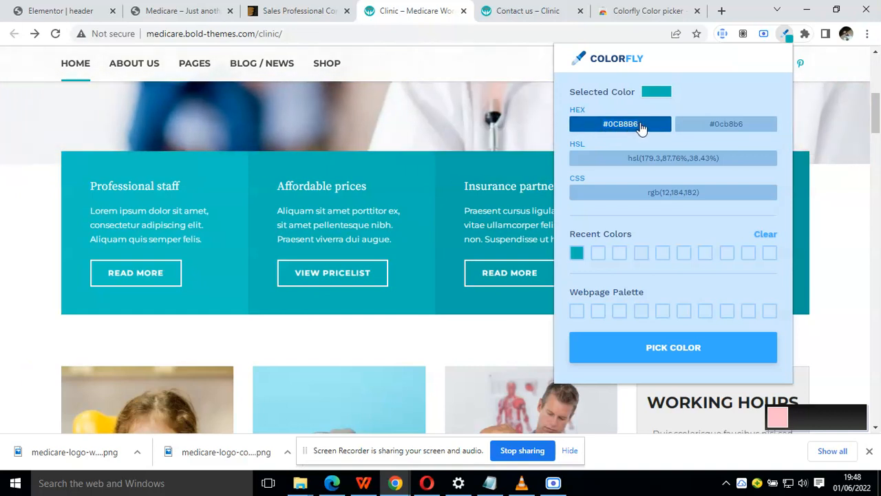
Set the icon color of the header's social icon list to #0CB8B6.
click(71, 4)
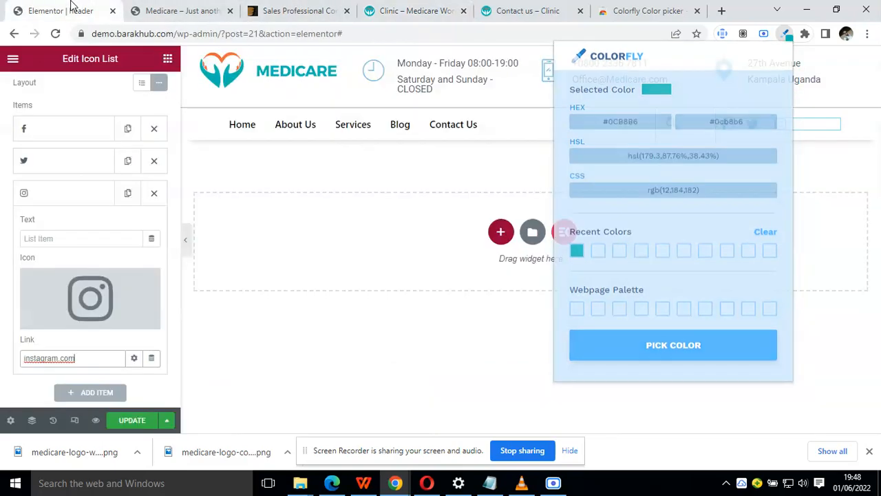
scroll(102, 203, up, 2)
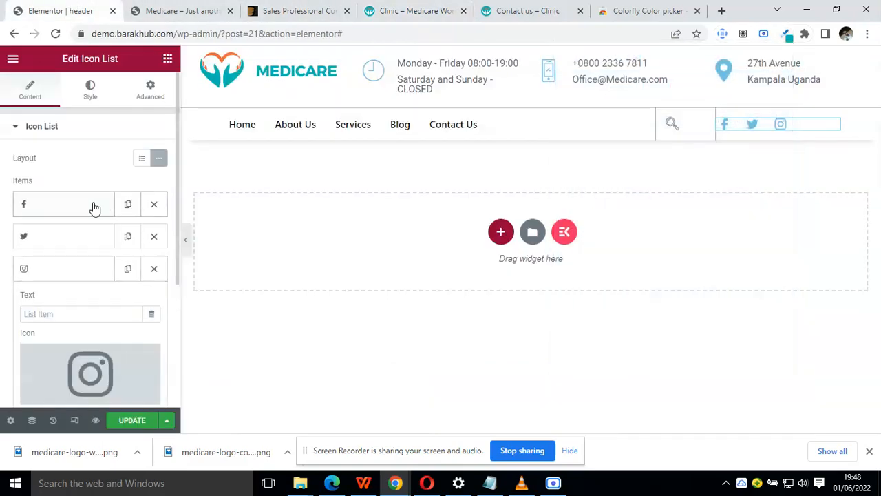
click(90, 90)
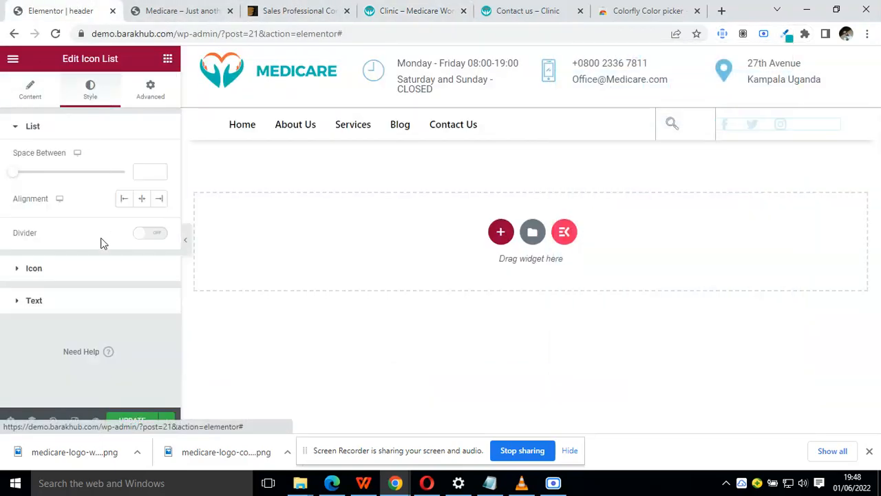
click(90, 270)
click(141, 191)
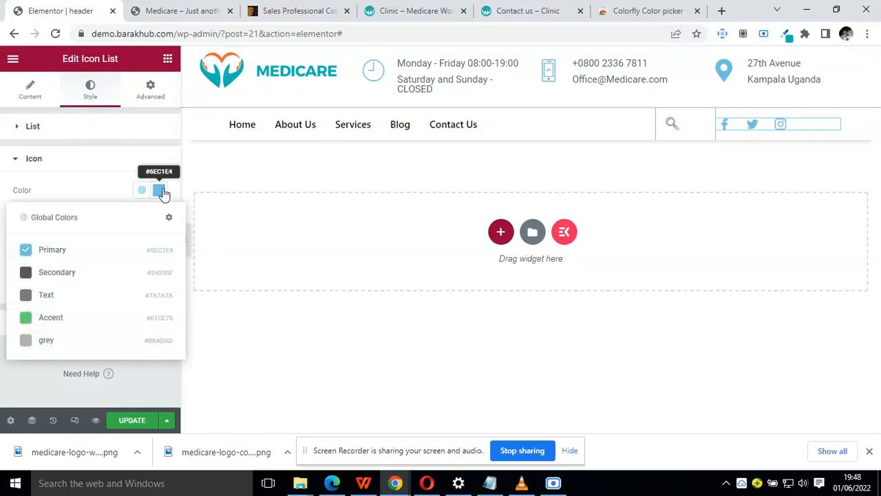
click(161, 191)
triple_click(146, 390)
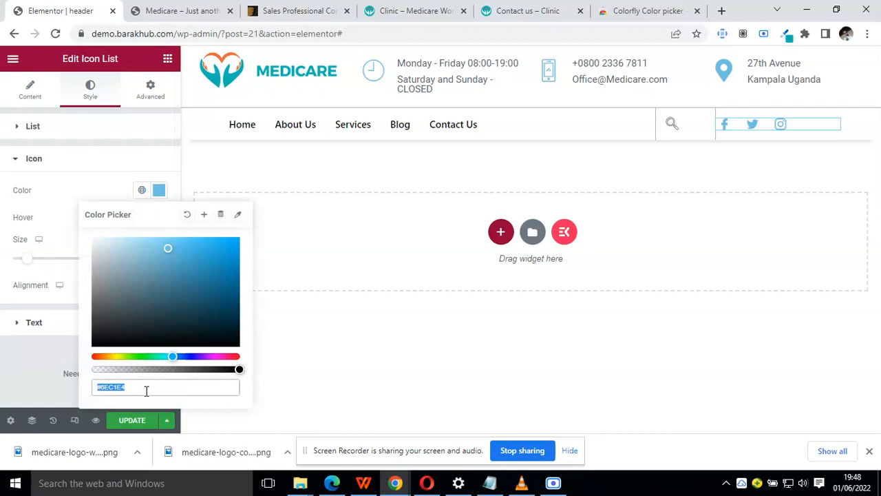
text(#0CB8B6)
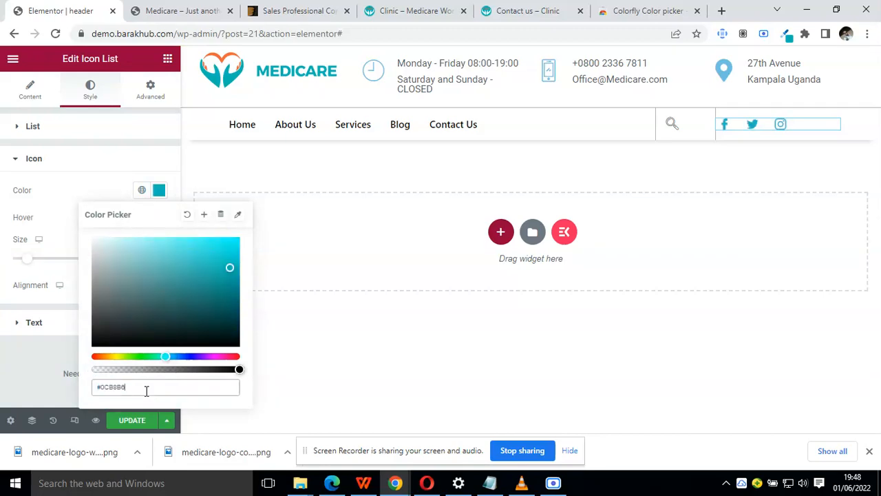
Save the icon list's teal as a new global color named green.
click(204, 214)
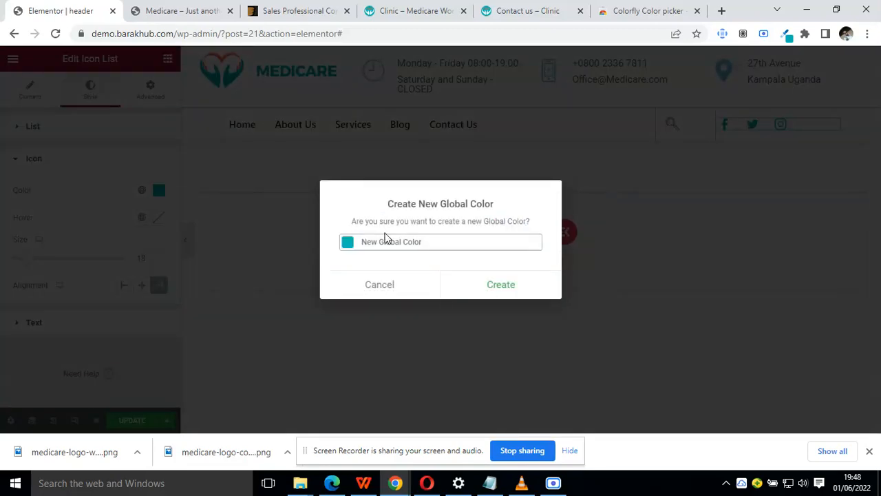
triple_click(385, 236)
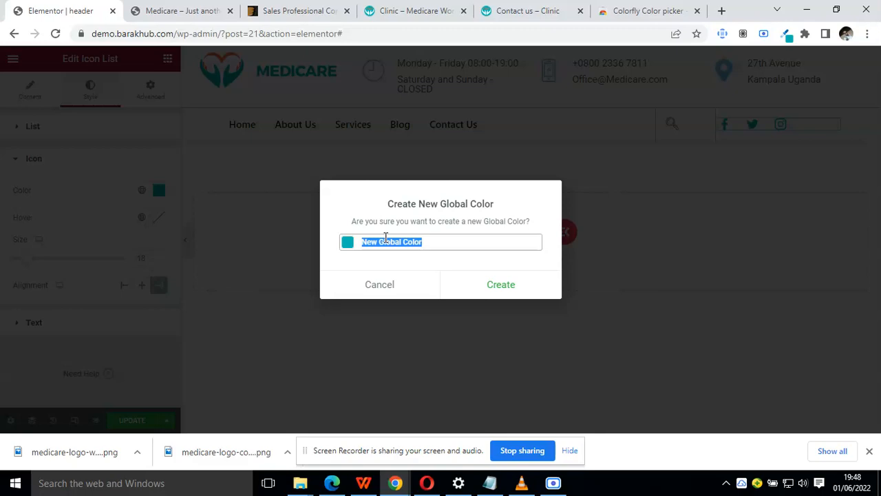
text(gree)
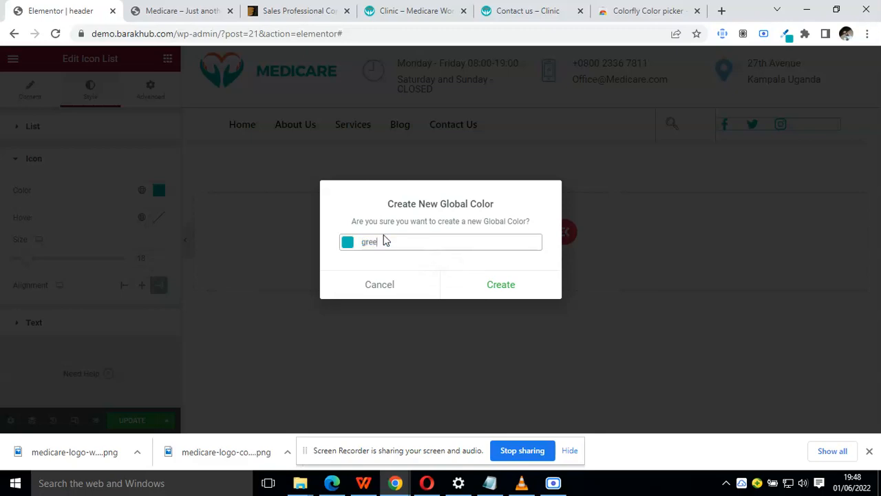
text(n)
click(476, 283)
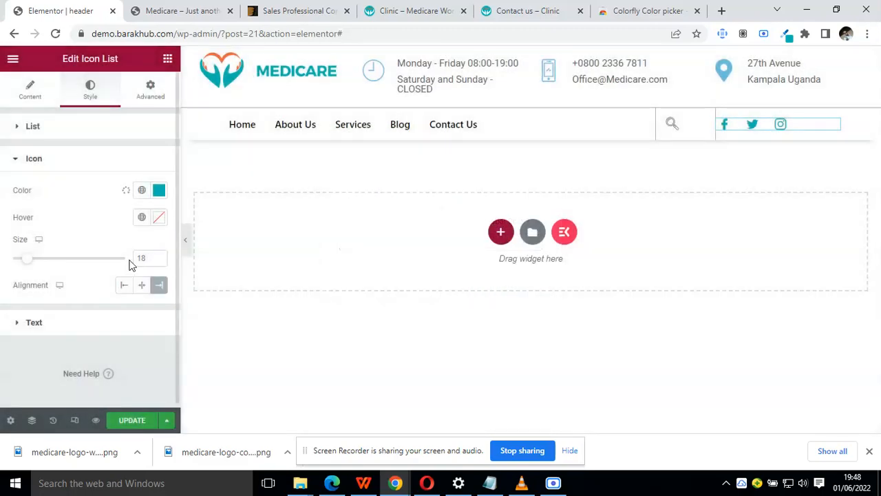
Set the primary color of the clock icon beside the opening hours to the global color green.
mouse_move(380, 74)
click(378, 69)
click(138, 185)
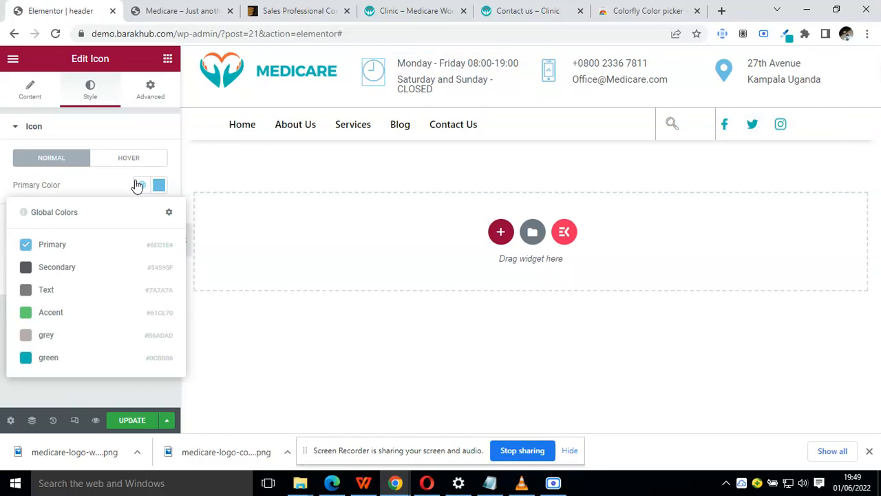
click(66, 358)
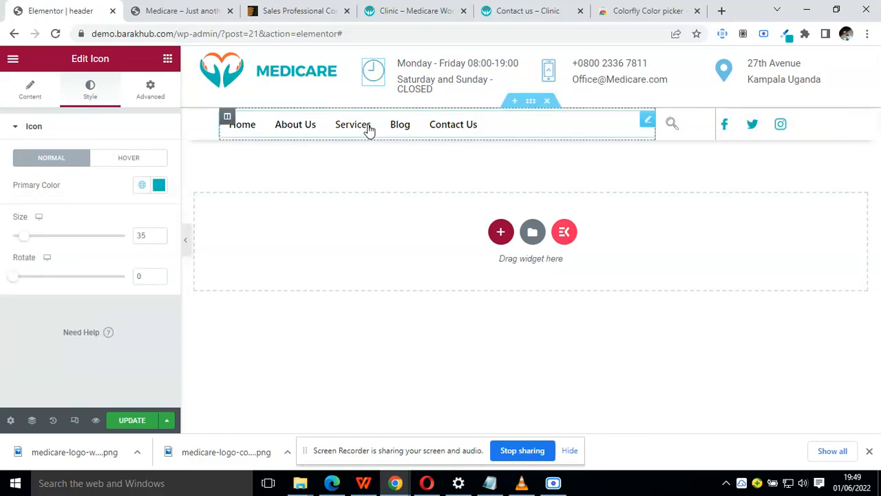
Set the primary color of the header's mobile phone icon to the global color green.
click(557, 69)
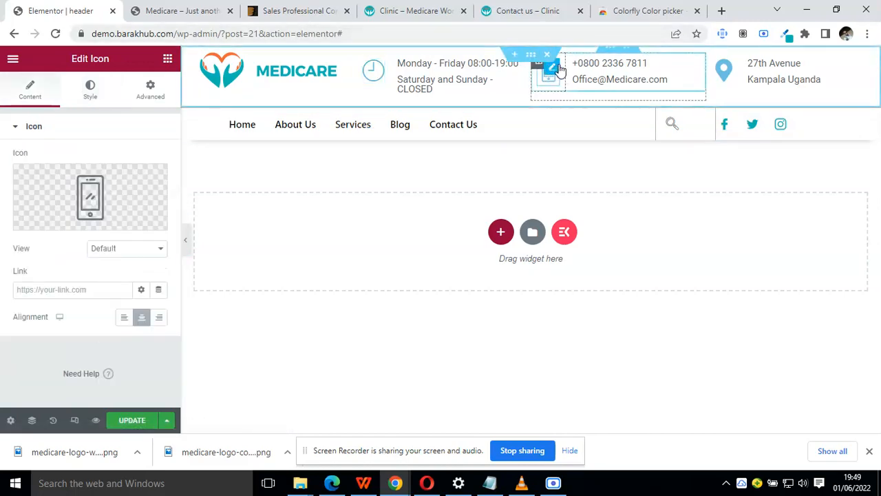
click(92, 90)
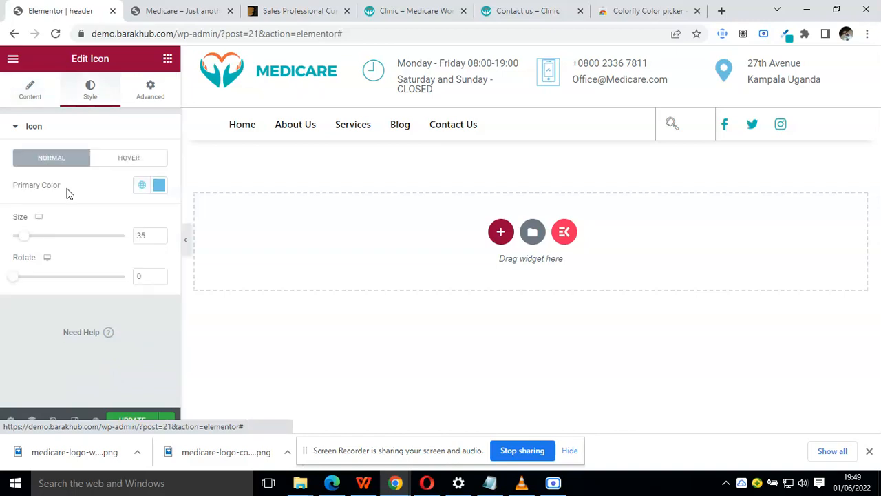
click(142, 184)
click(68, 357)
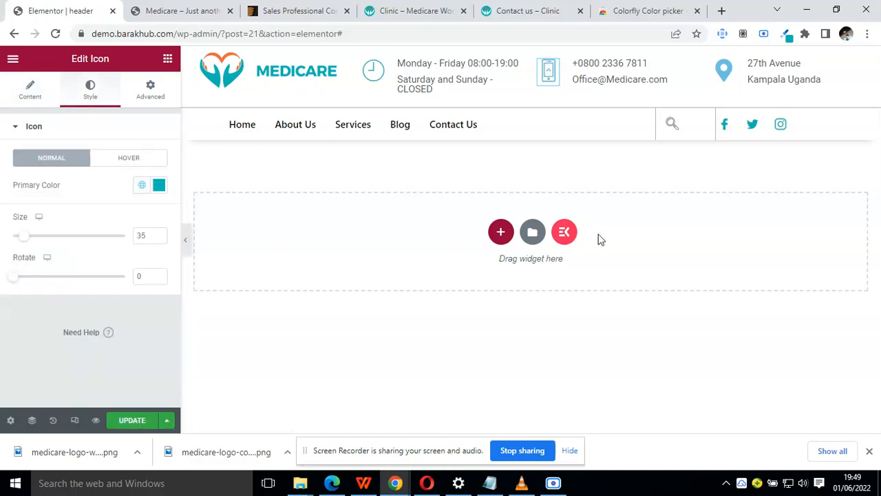
Set the primary color of the location pin icon beside the address to the global color green.
click(731, 66)
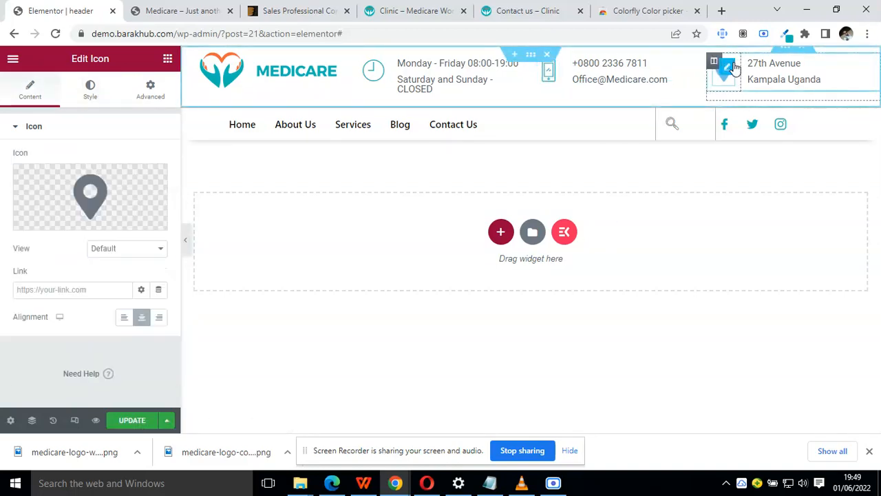
click(104, 92)
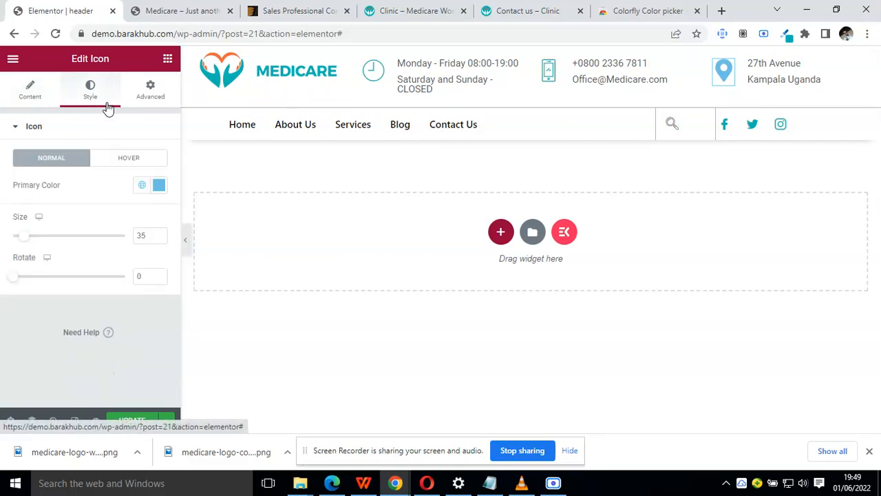
click(142, 184)
click(72, 358)
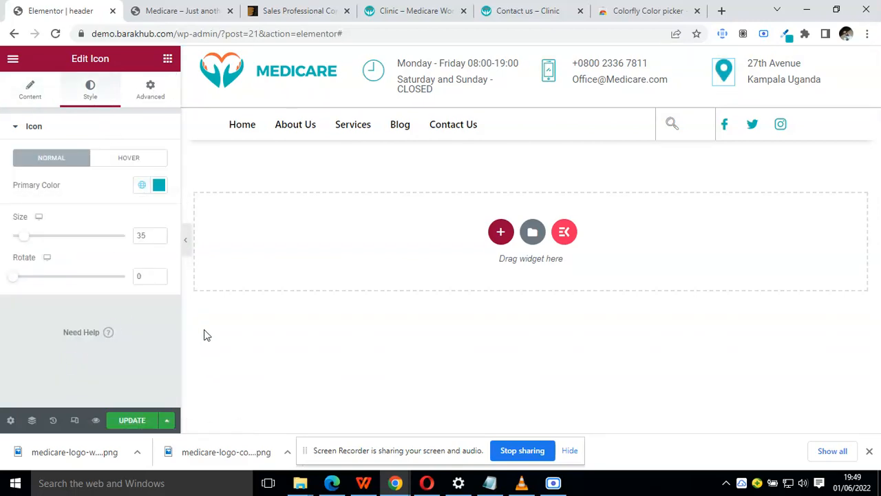
Replace the header search icon with the solid Search magnifier, filtering the icon library by "sear", and update the header.
click(420, 9)
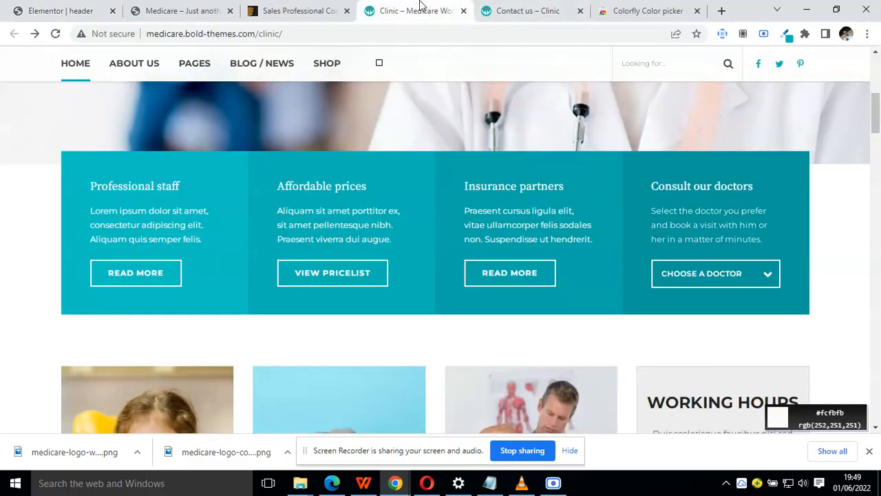
click(122, 8)
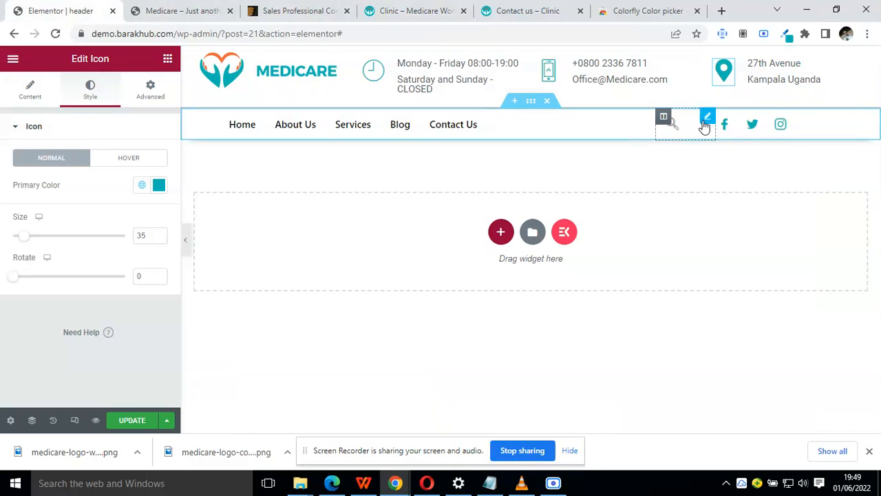
click(706, 122)
click(34, 98)
click(51, 234)
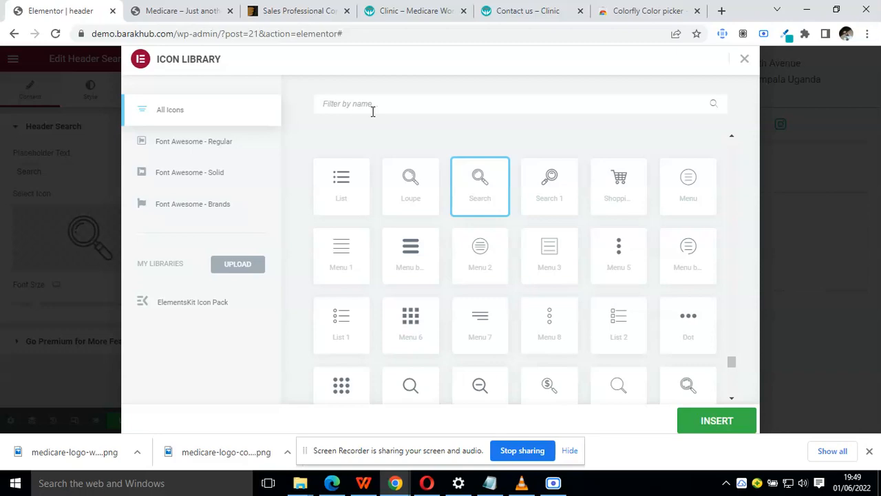
text(sear)
click(356, 151)
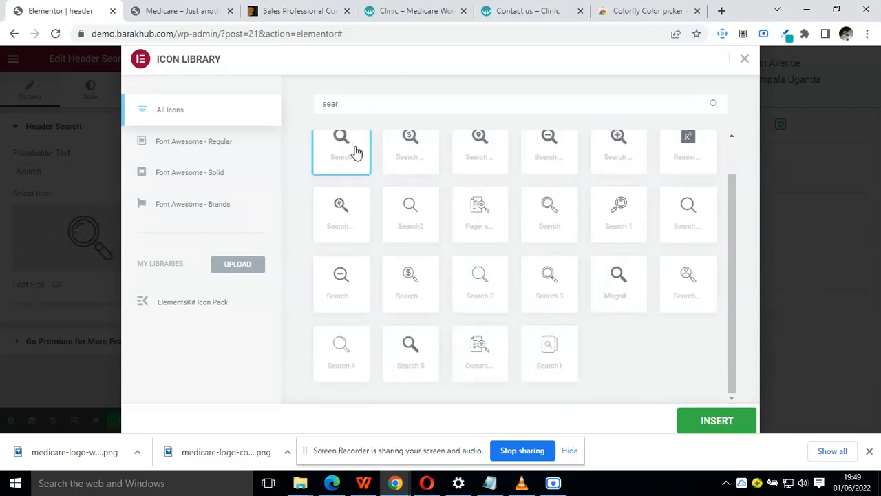
click(687, 427)
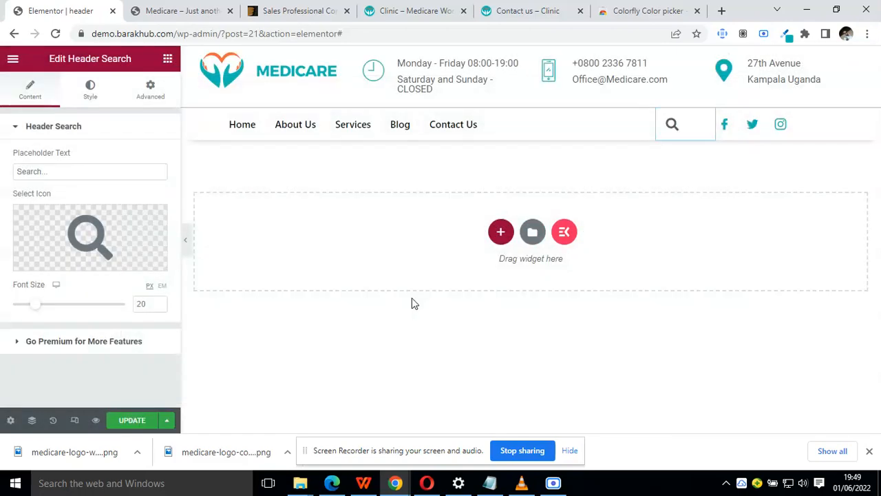
click(131, 419)
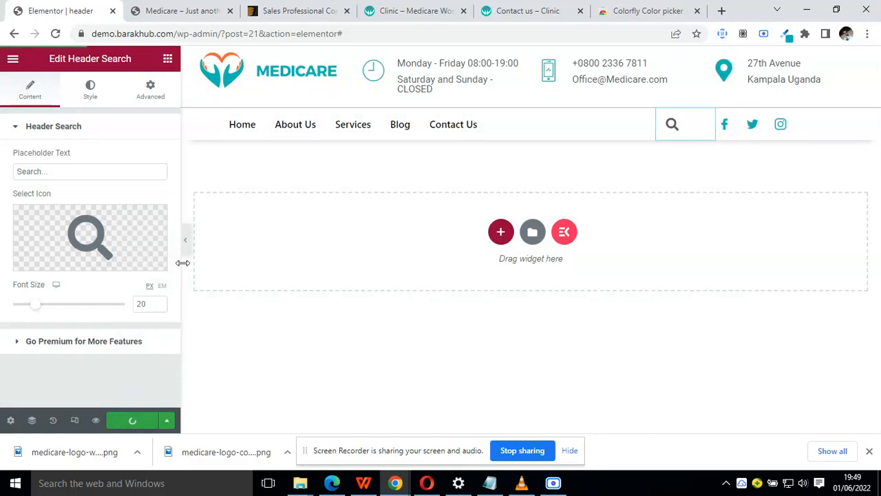
Compare the live Medicare site's header and navigation menu with the header of the reference clinic demo.
click(177, 9)
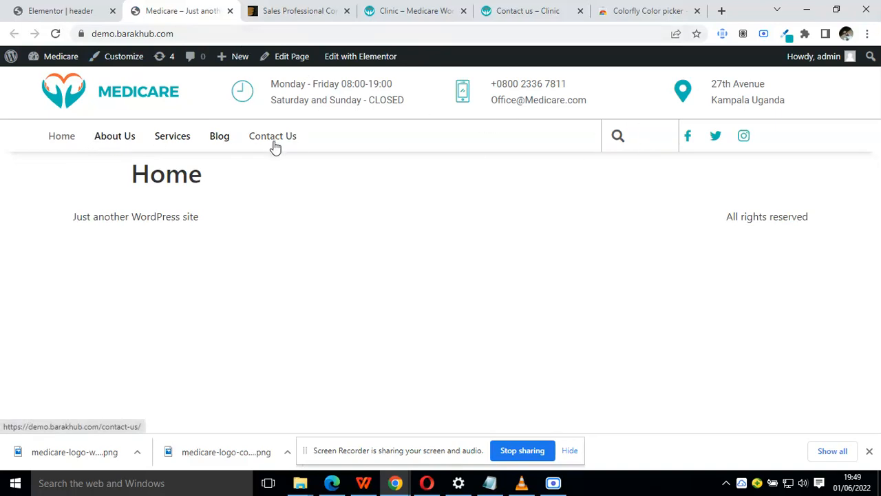
click(334, 10)
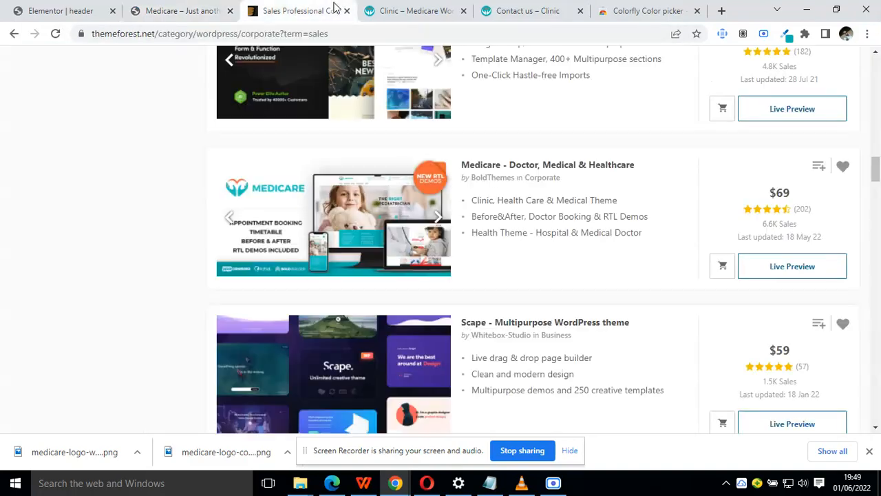
click(385, 11)
scroll(248, 219, up, 5)
mouse_move(131, 134)
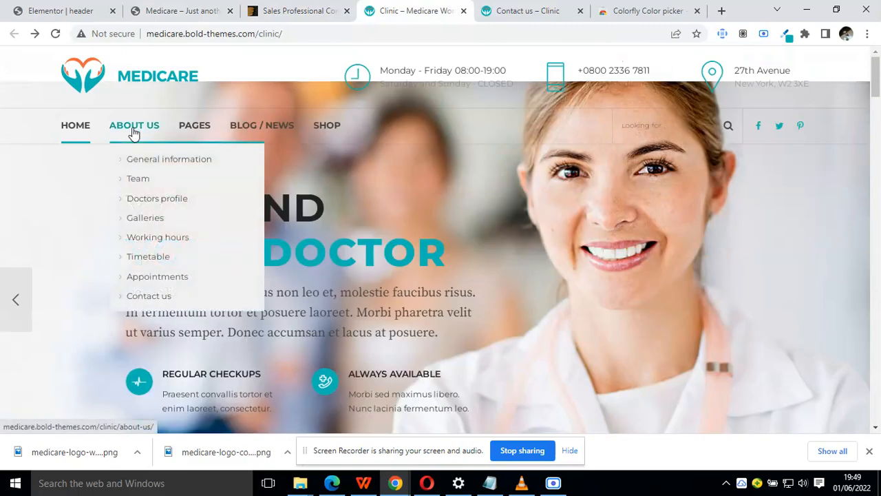
scroll(272, 247, down, 3)
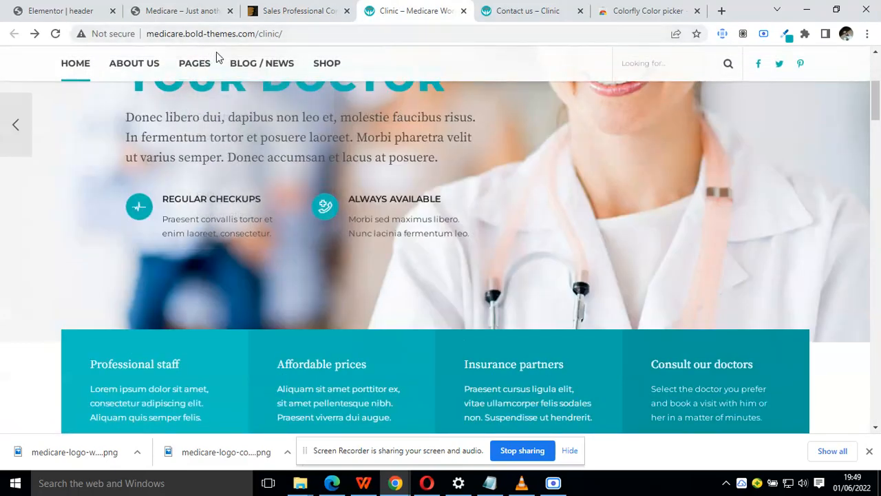
click(66, 10)
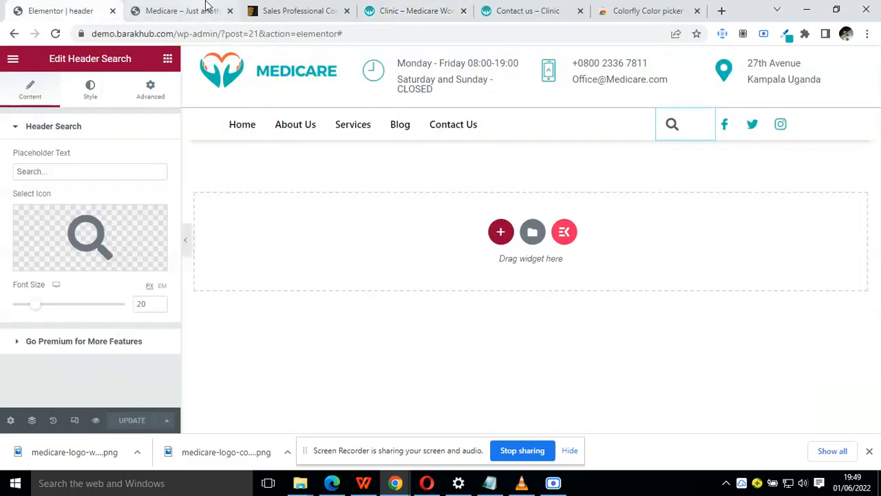
click(196, 10)
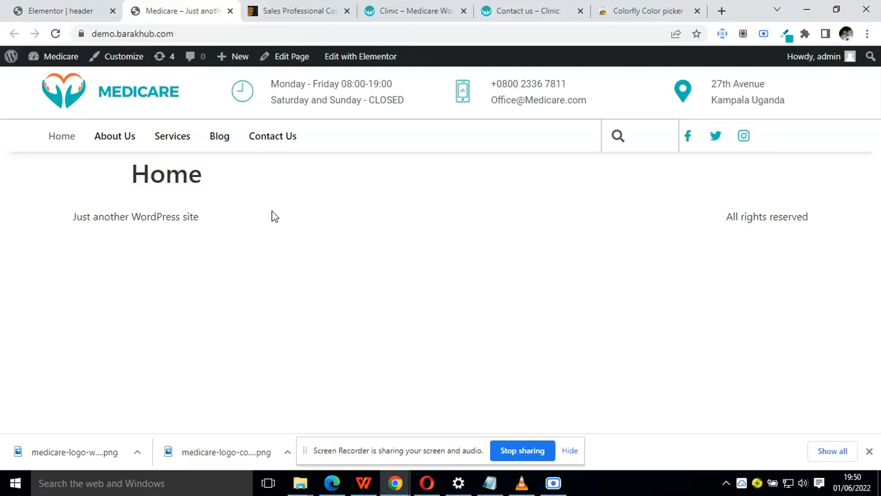
mouse_move(371, 62)
In the Elementor header, set the navigation menu items' font weight to Bold and update the header.
click(38, 9)
mouse_move(117, 212)
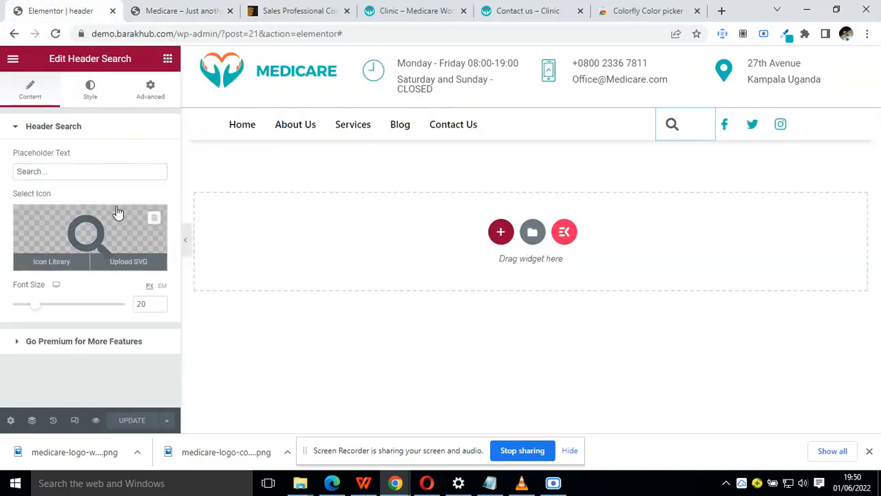
click(646, 129)
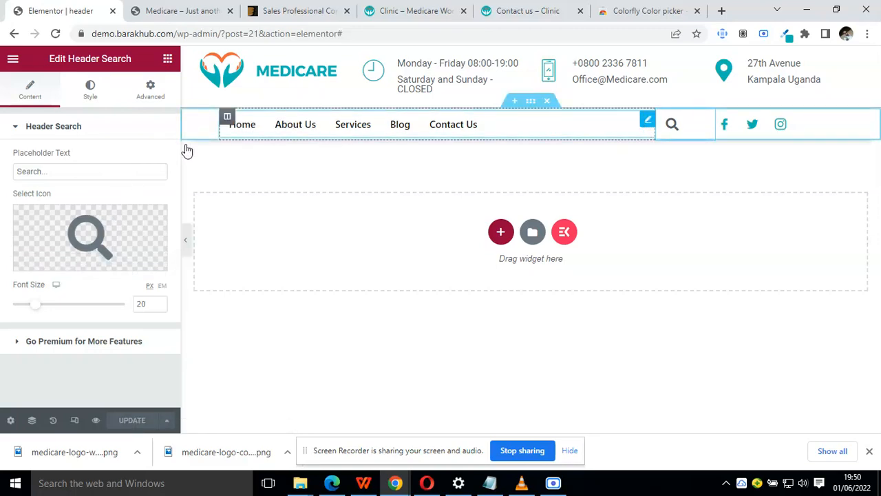
scroll(79, 269, down, 3)
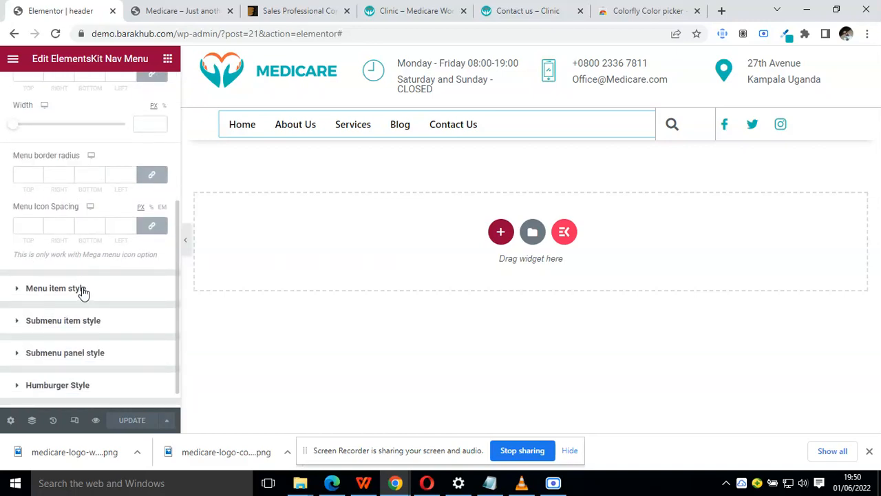
click(82, 291)
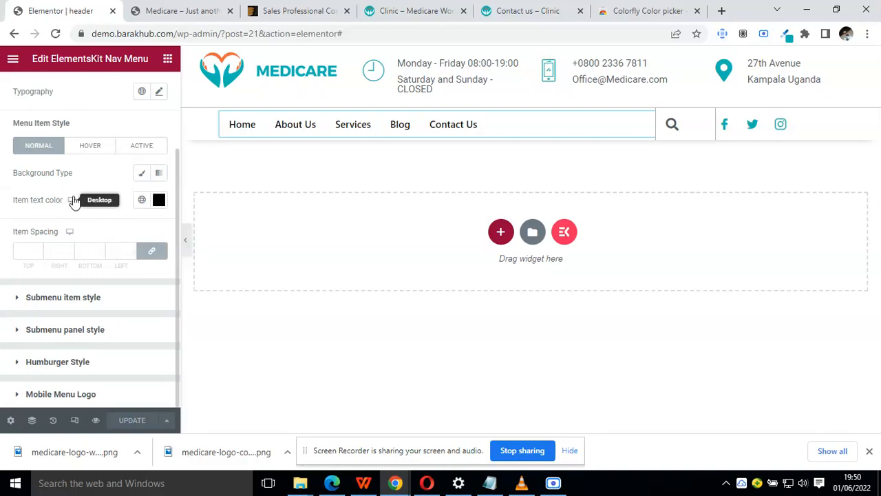
scroll(74, 199, up, 1)
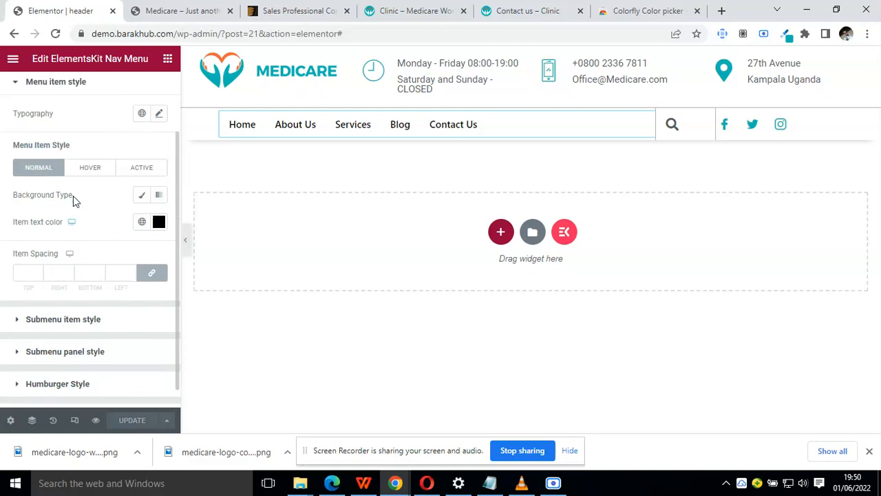
click(161, 113)
click(135, 242)
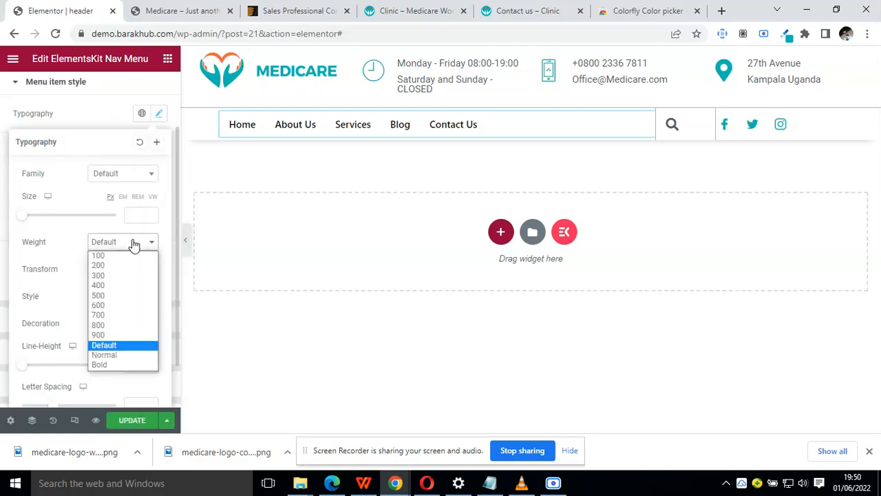
click(117, 364)
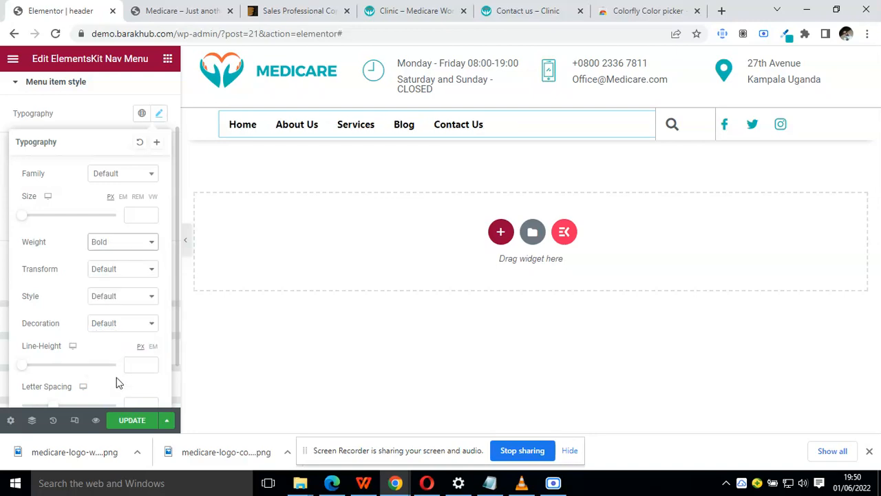
click(131, 421)
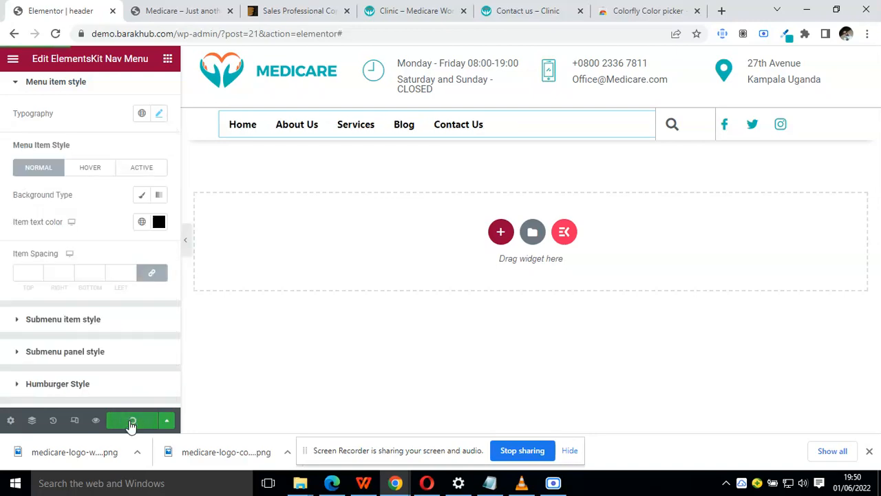
Set the navigation menu's normal item text color to the global Secondary color and update the header.
click(142, 221)
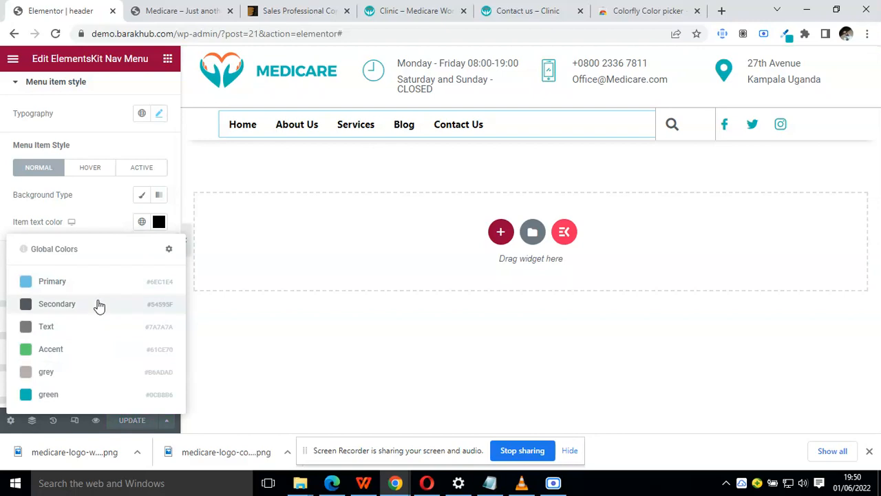
click(99, 306)
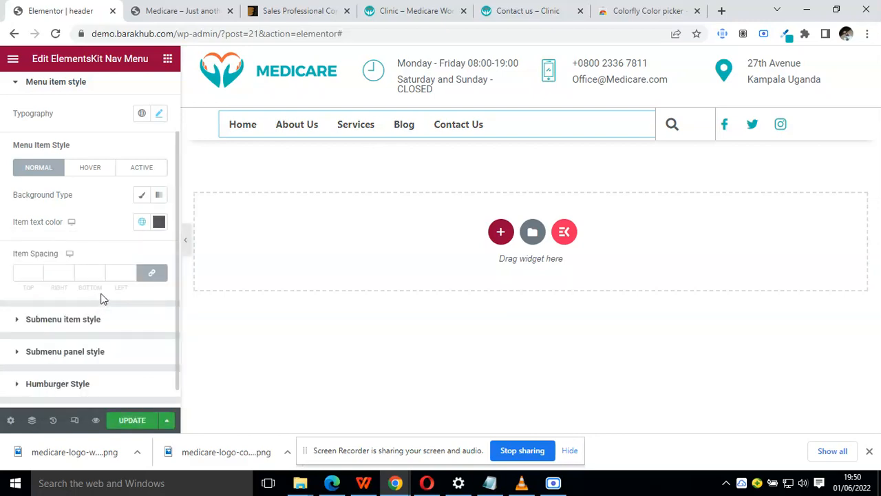
click(124, 423)
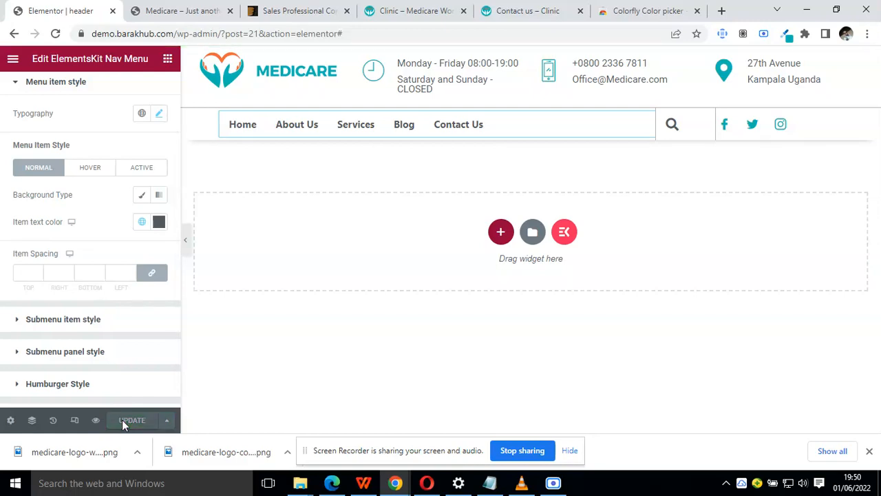
Preview the header in the mobile responsive view, then return to the desktop view and collapse the menu item style settings.
click(75, 420)
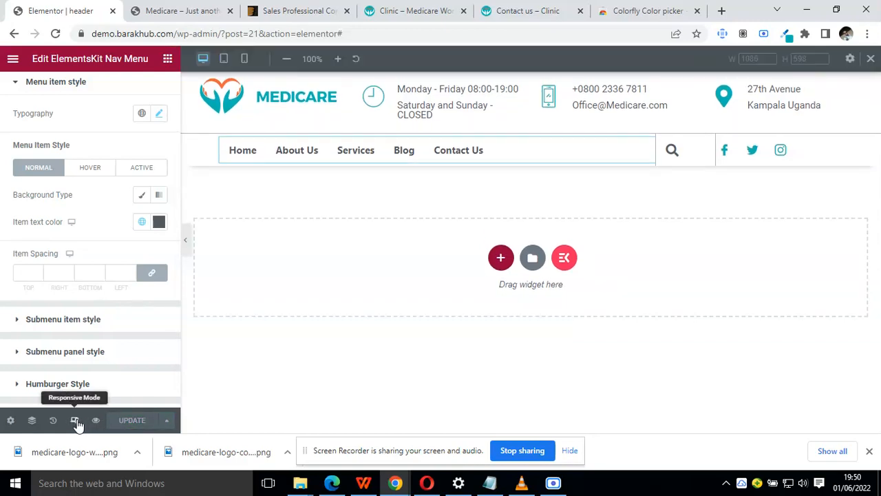
click(244, 60)
scroll(572, 240, down, 2)
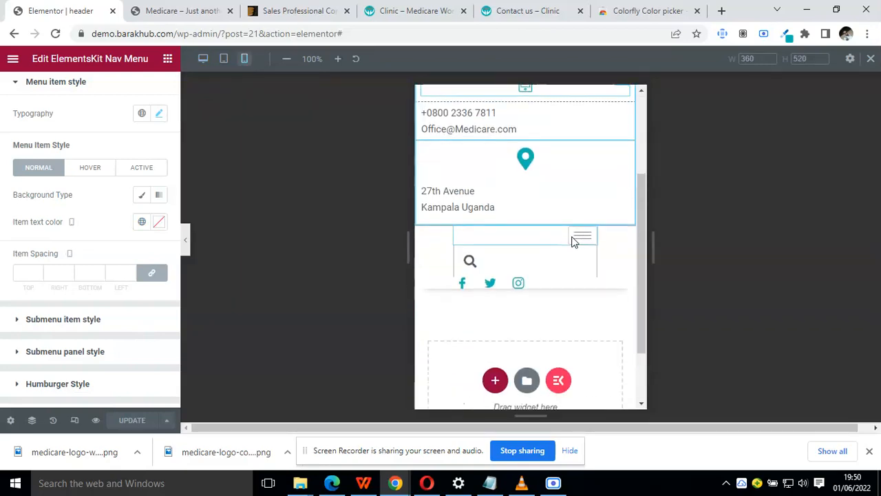
scroll(575, 241, up, 2)
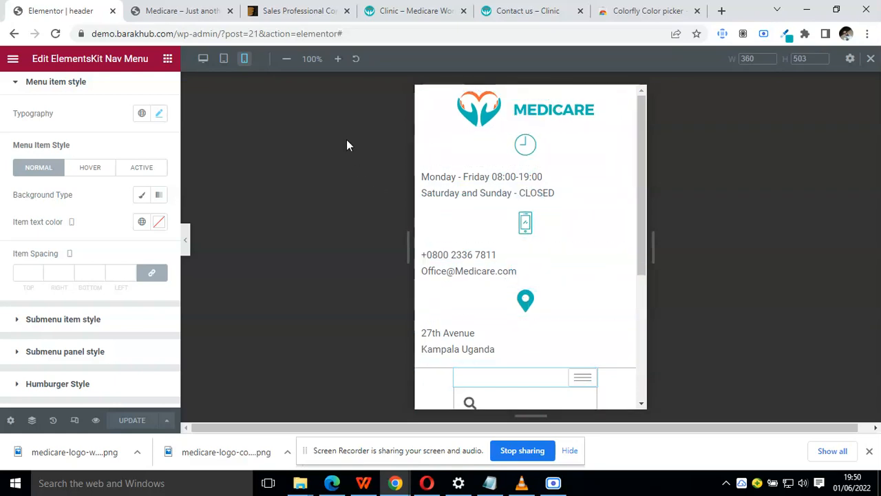
click(203, 59)
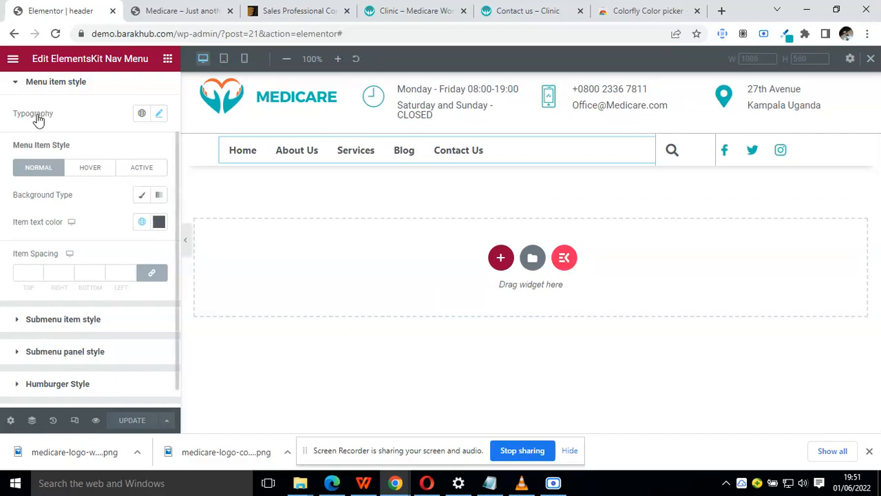
click(16, 88)
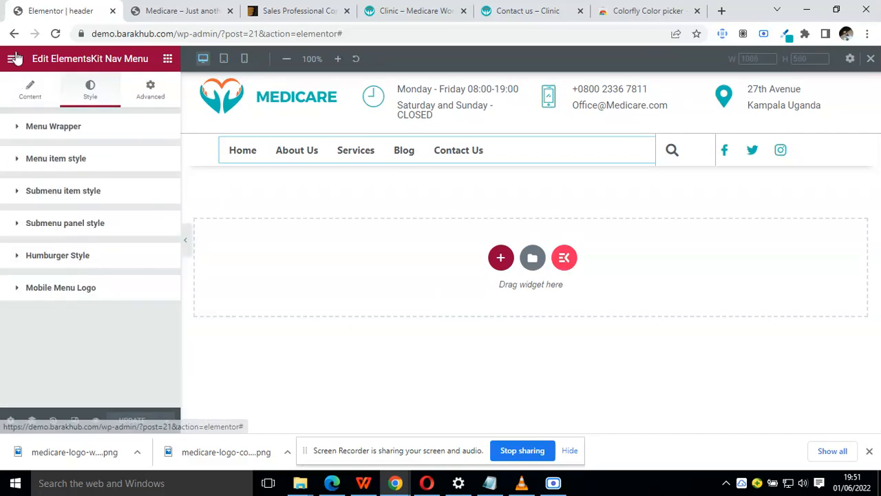
Leave the header editor for the WordPress dashboard by shortening the address to demo.barakhub.com/wp-admin/.
drag(239, 34, 491, 245)
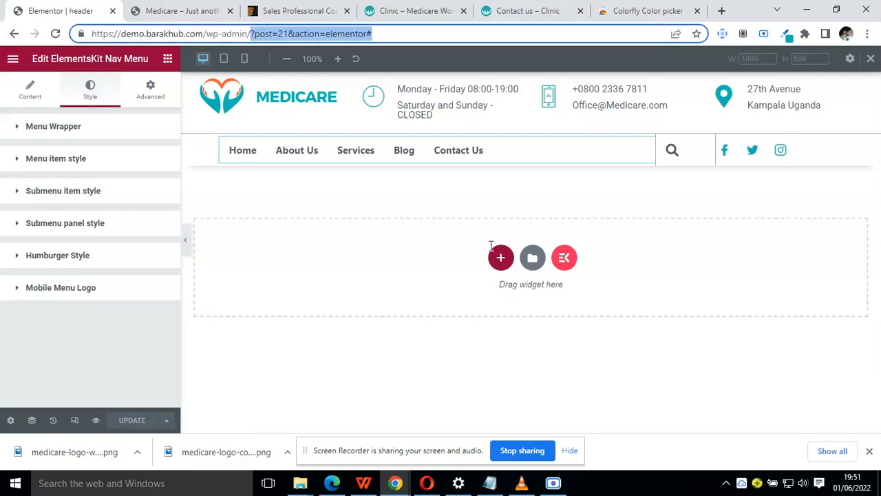
key(BackSpace)
key(Return)
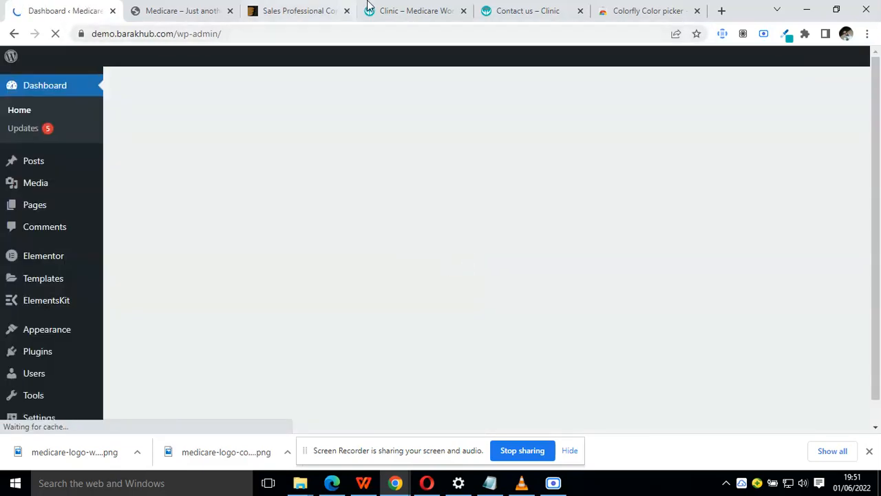
Look at the footer at the end of the reference clinic demo page and return to the WordPress dashboard.
click(367, 5)
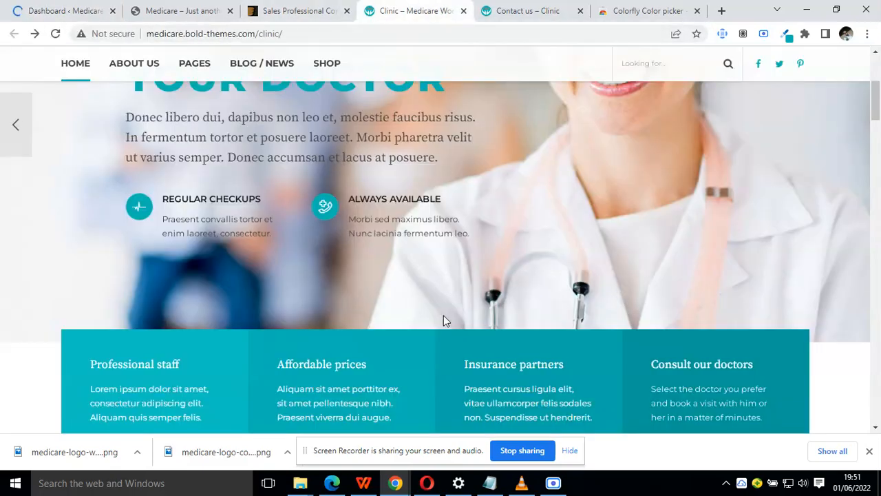
scroll(444, 315, down, 15)
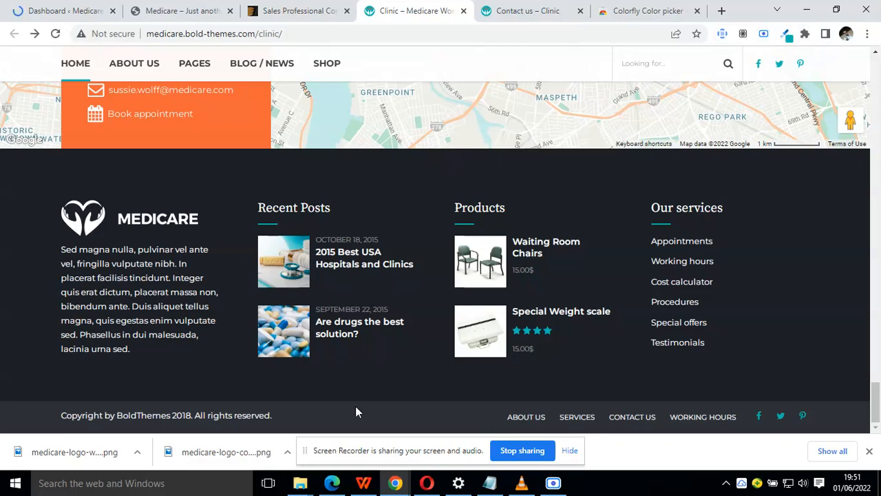
click(98, 9)
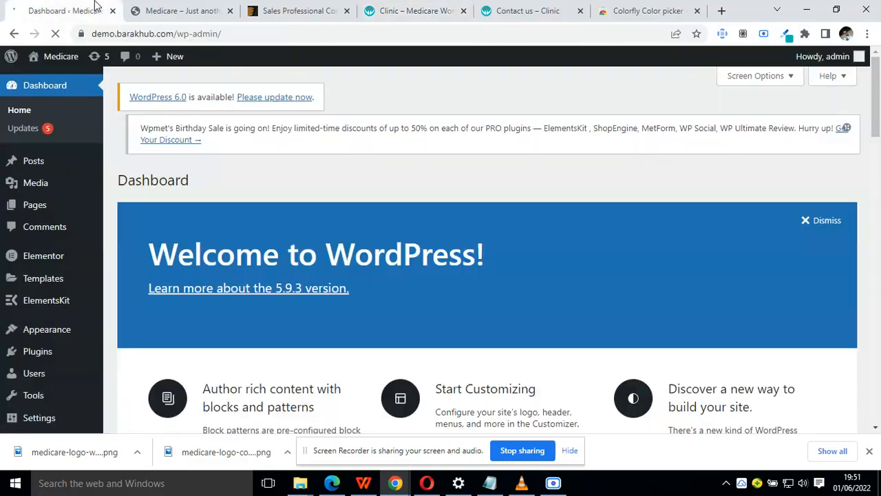
Create an ElementsKit template titled "footer" with type Footer and condition Entire Site, activate it and save it.
mouse_move(52, 307)
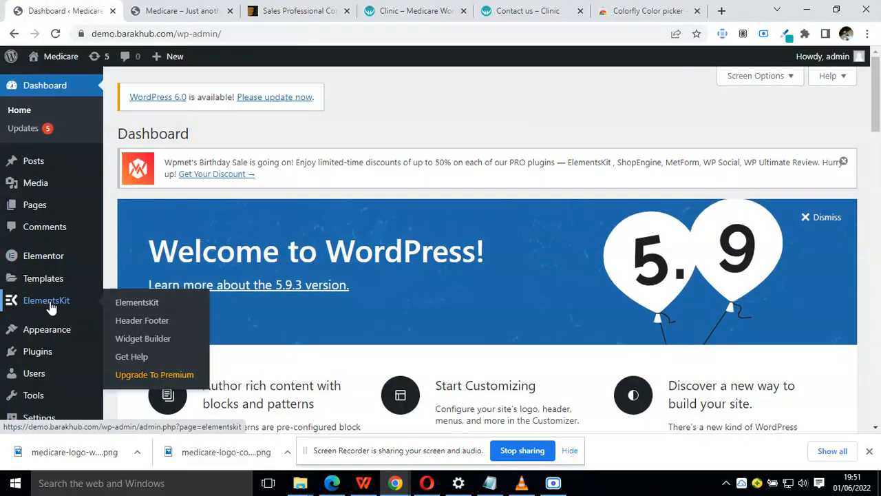
click(161, 324)
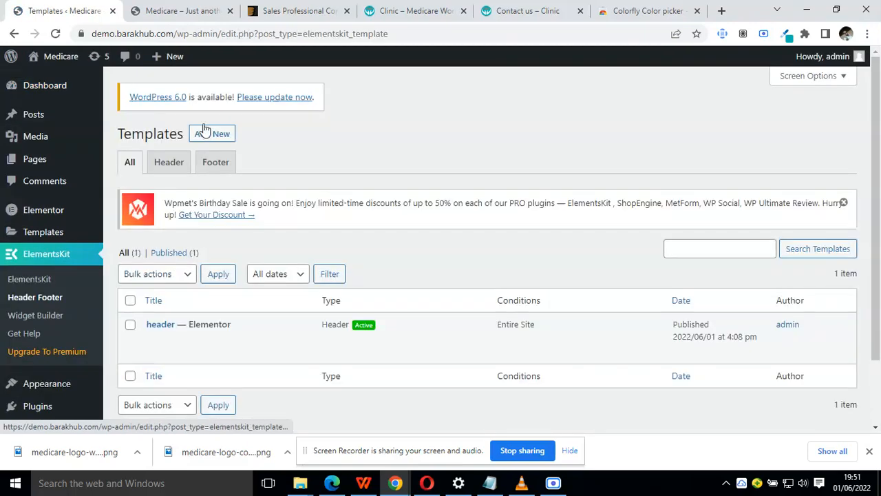
click(212, 134)
click(399, 144)
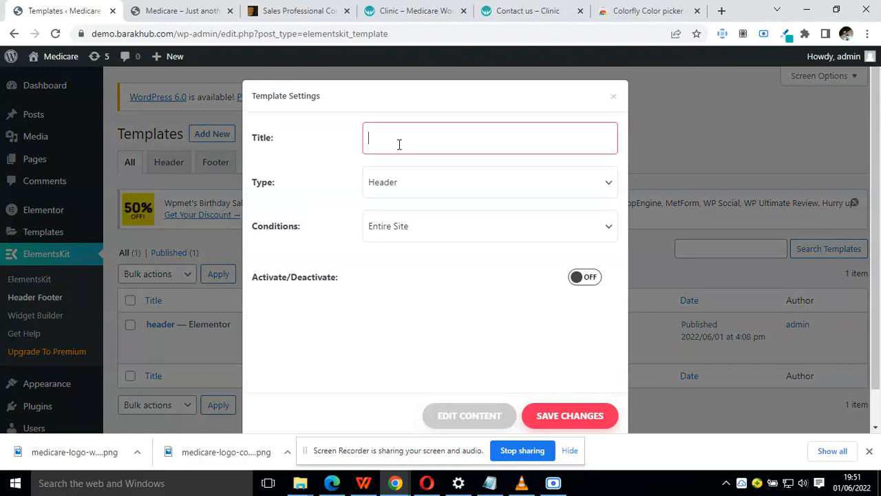
click(438, 189)
click(432, 216)
click(585, 276)
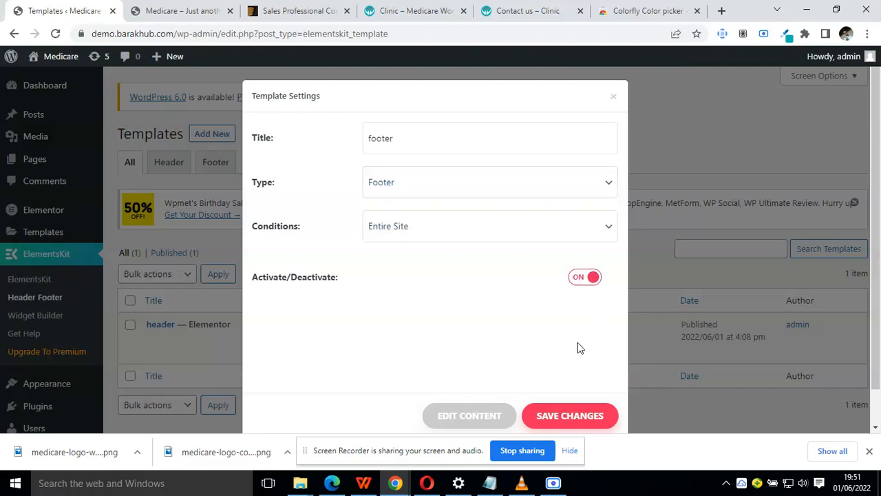
click(582, 416)
Check the live Medicare home page, dismiss the browser's downloads bar and return to the templates list.
click(282, 11)
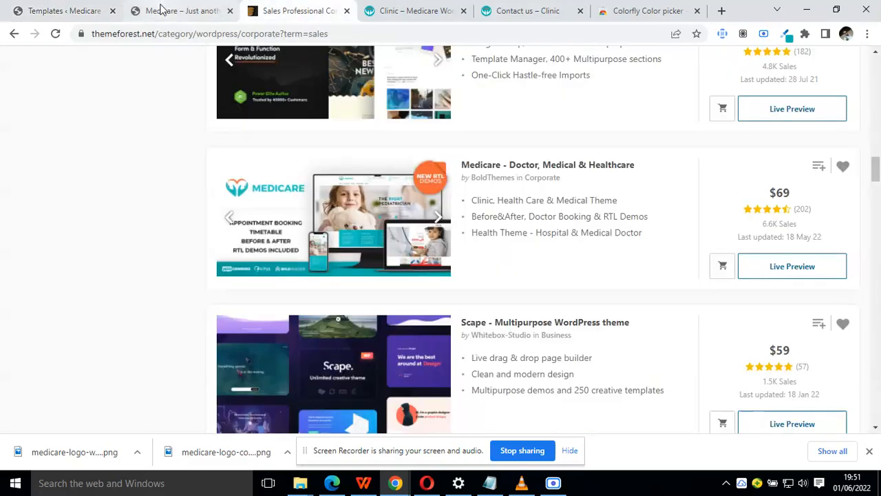
click(181, 11)
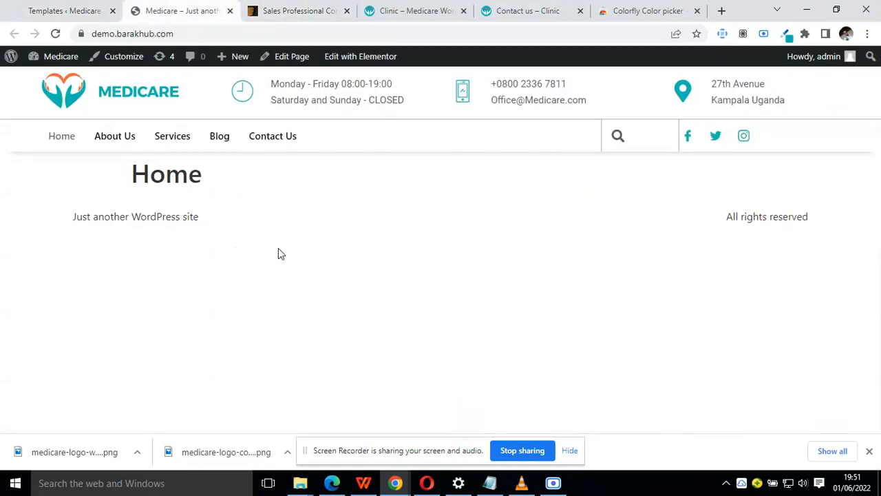
click(868, 452)
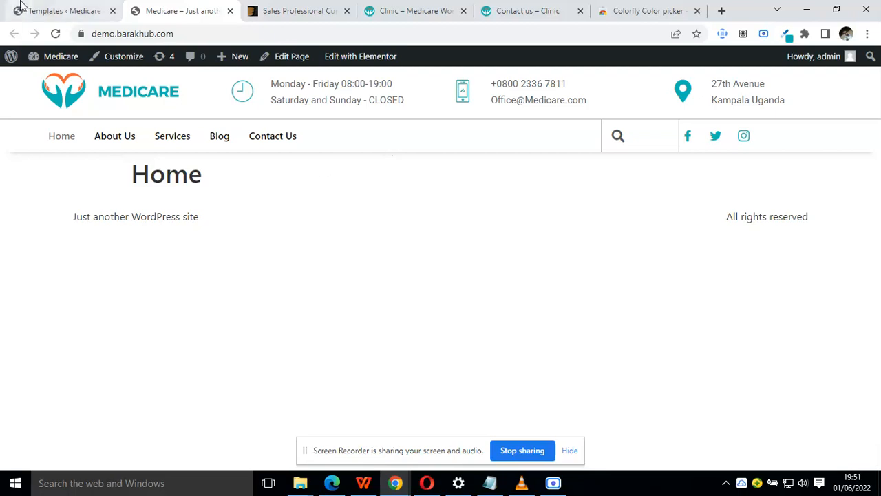
click(59, 8)
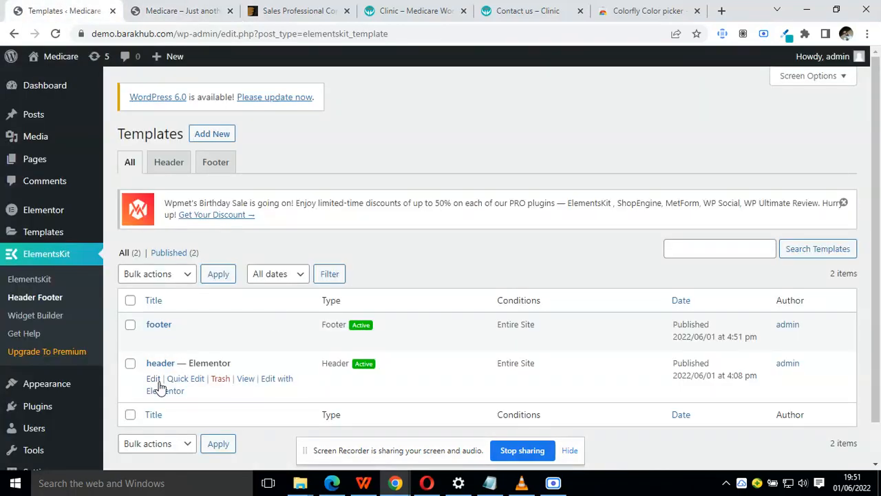
Open the footer template's content in the Elementor editor.
click(156, 380)
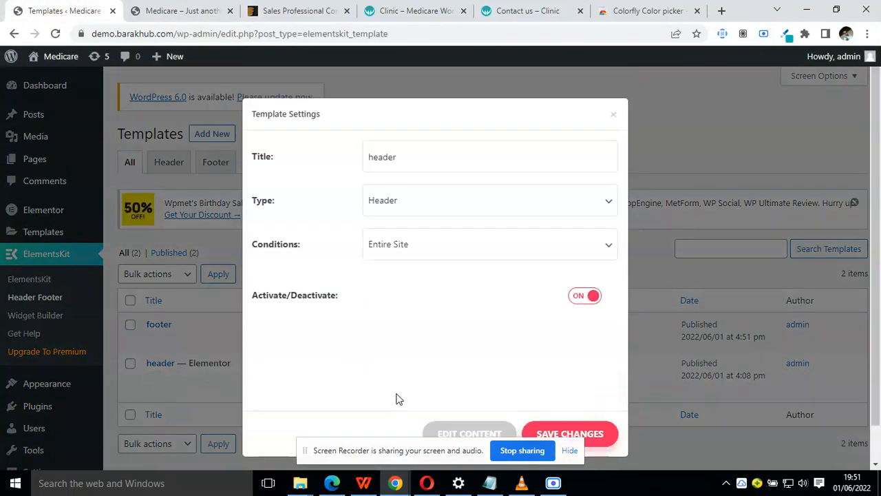
click(642, 349)
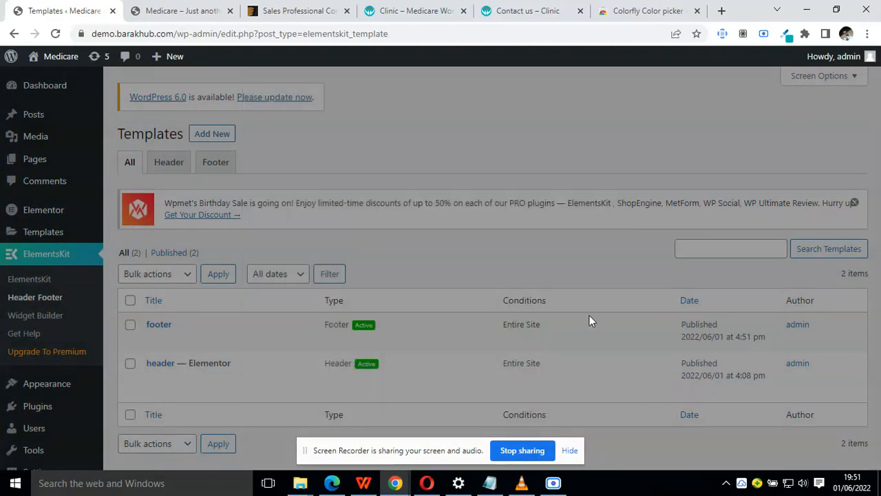
click(153, 340)
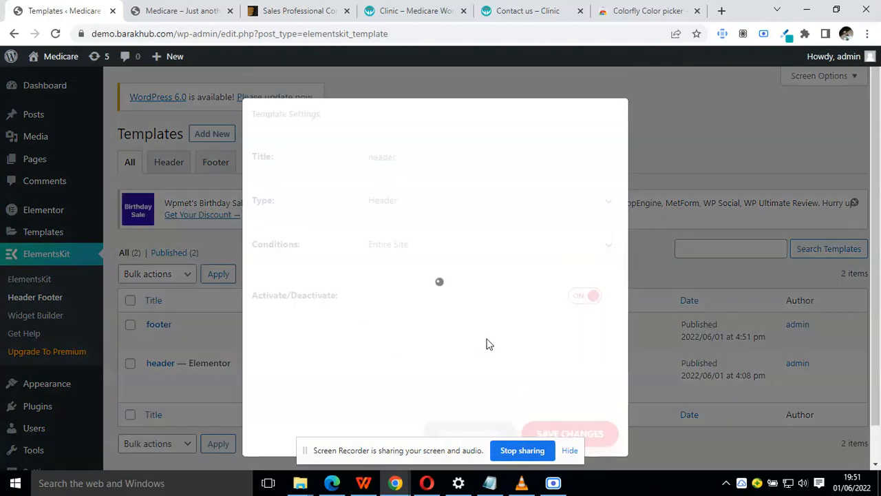
click(470, 431)
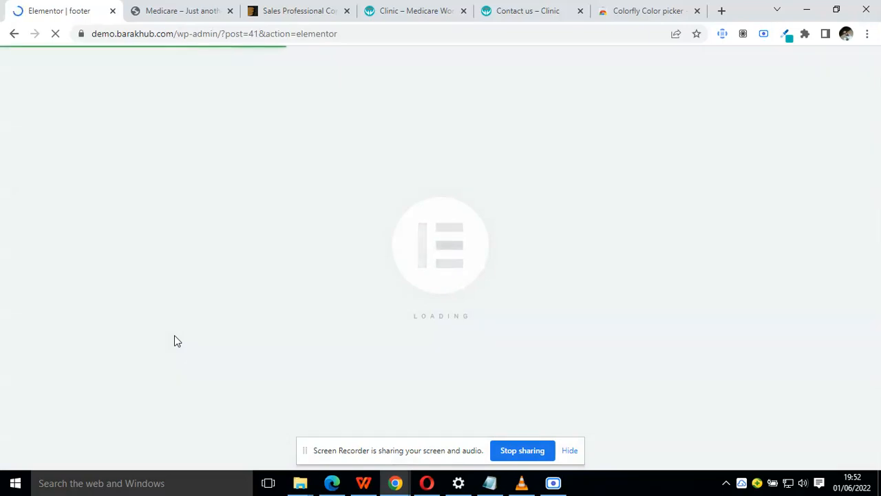
Compare the live Medicare site's header with the reference clinic demo's header and return to the footer editor.
click(180, 8)
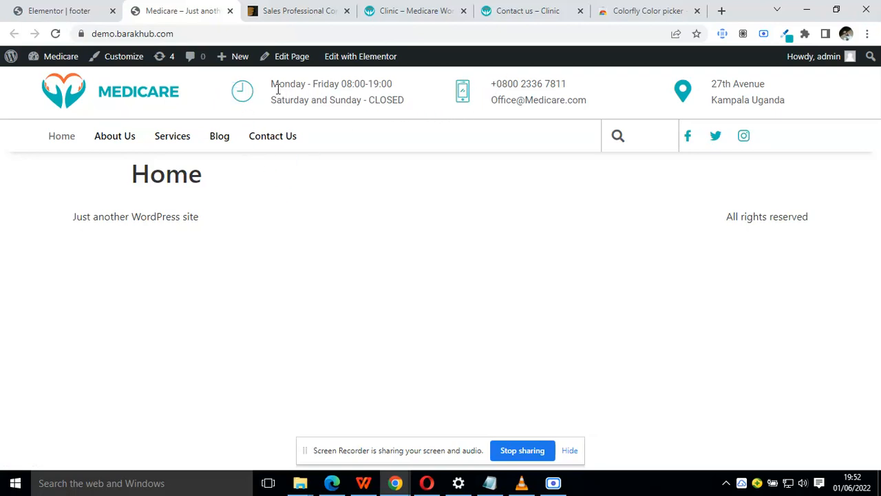
click(318, 8)
click(400, 14)
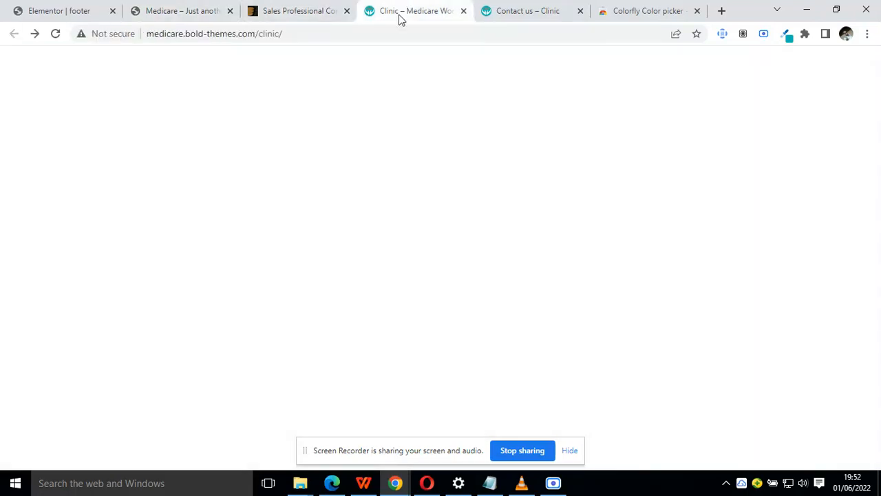
scroll(353, 82, up, 10)
scroll(349, 89, up, 5)
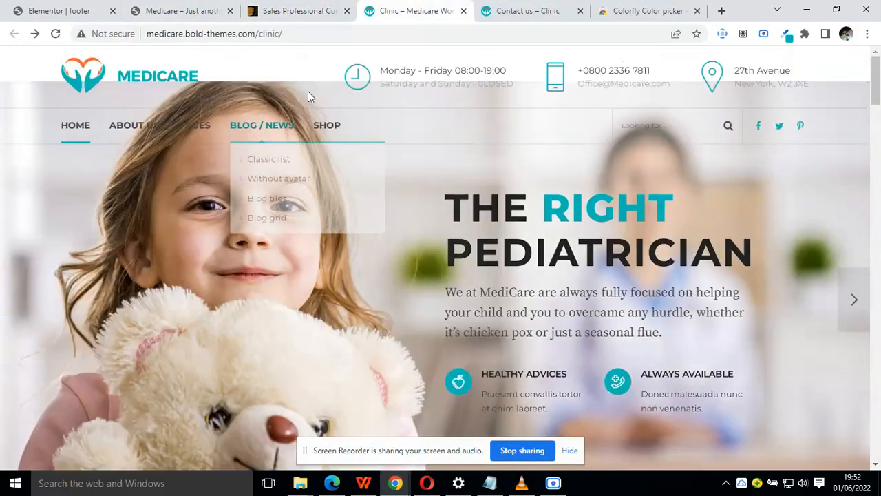
click(189, 10)
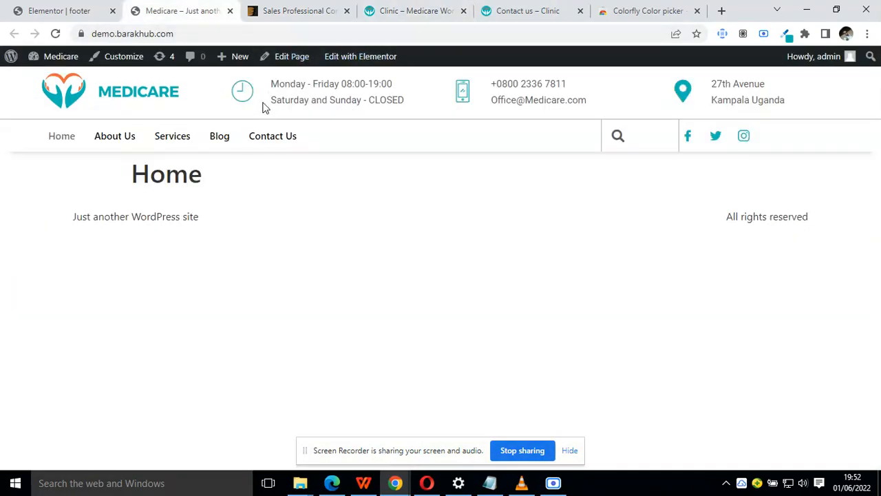
click(61, 9)
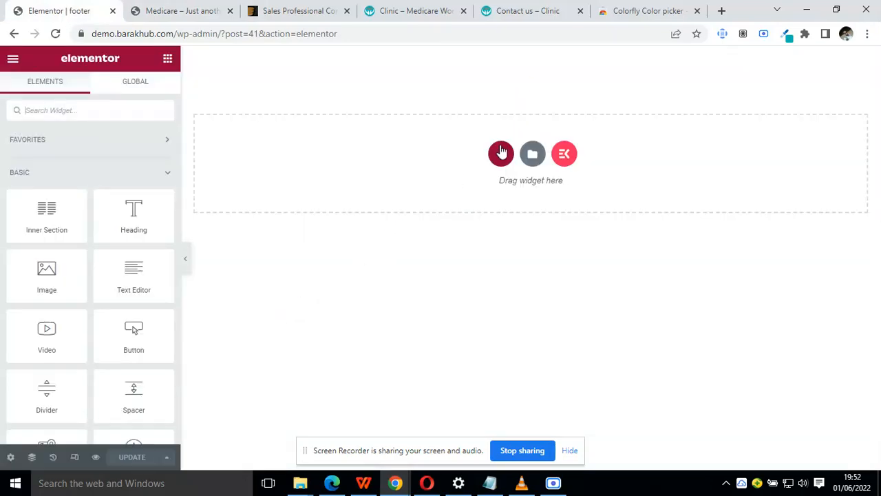
Examine the column layout and contents of the reference clinic demo's footer.
click(403, 11)
click(344, 7)
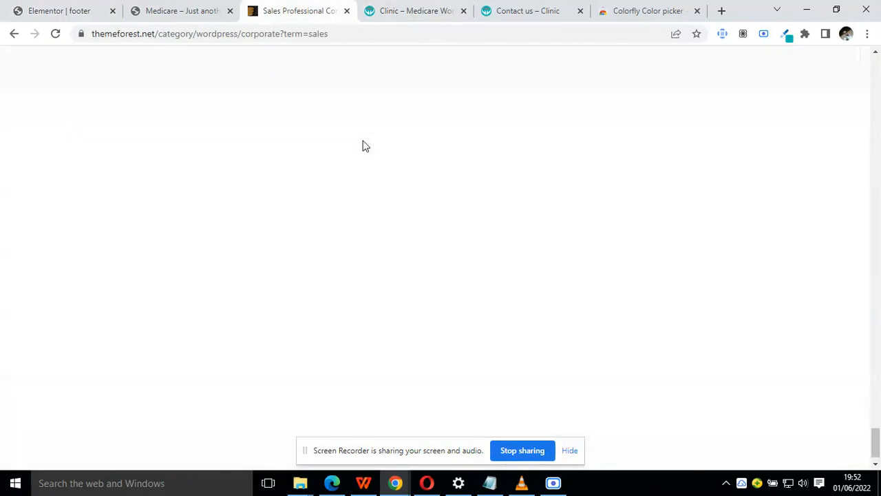
click(403, 6)
key(End)
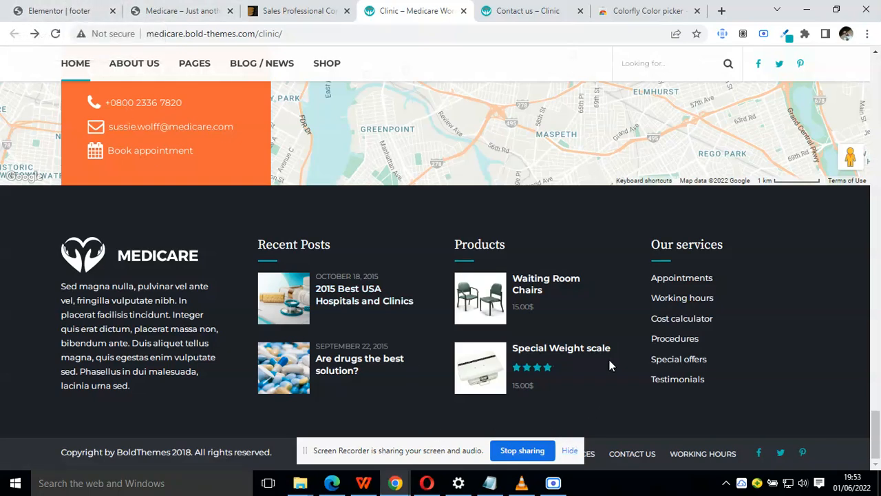
scroll(609, 360, up, 1)
scroll(609, 365, down, 1)
scroll(609, 366, up, 1)
scroll(610, 365, down, 1)
Add a section with four equal columns to the footer template in Elementor.
click(76, 11)
click(500, 153)
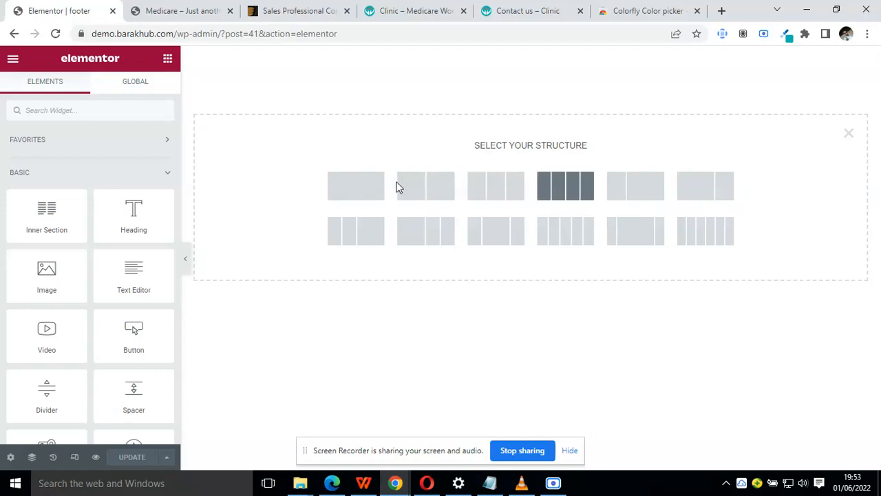
click(565, 186)
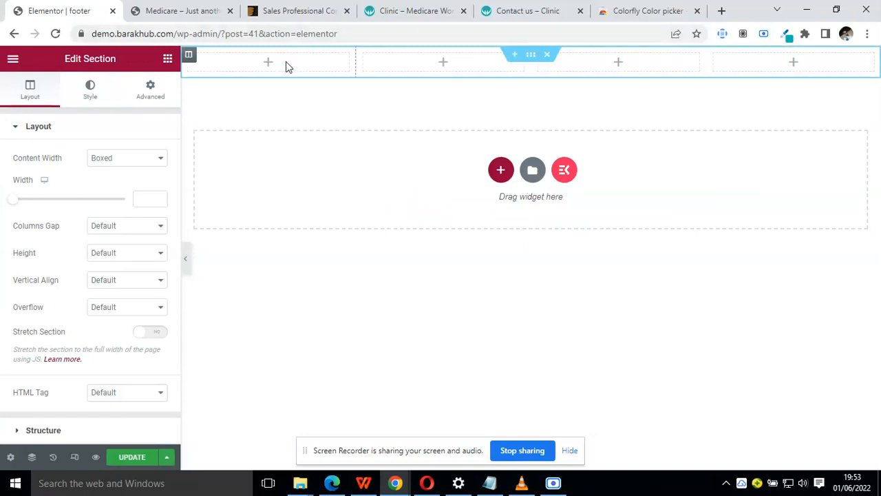
Place an Image widget in the section's first column and insert medicare-logo-white.png from the media library.
click(166, 68)
drag(55, 260, 273, 84)
click(73, 209)
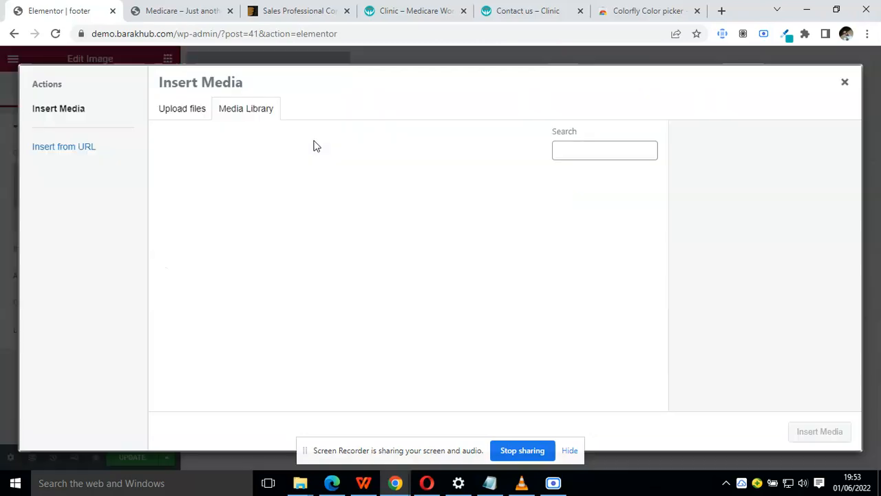
click(197, 219)
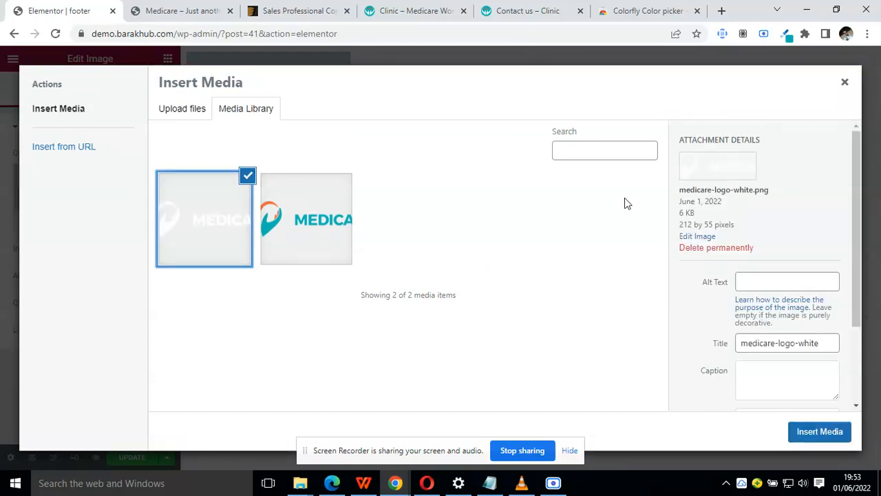
click(812, 433)
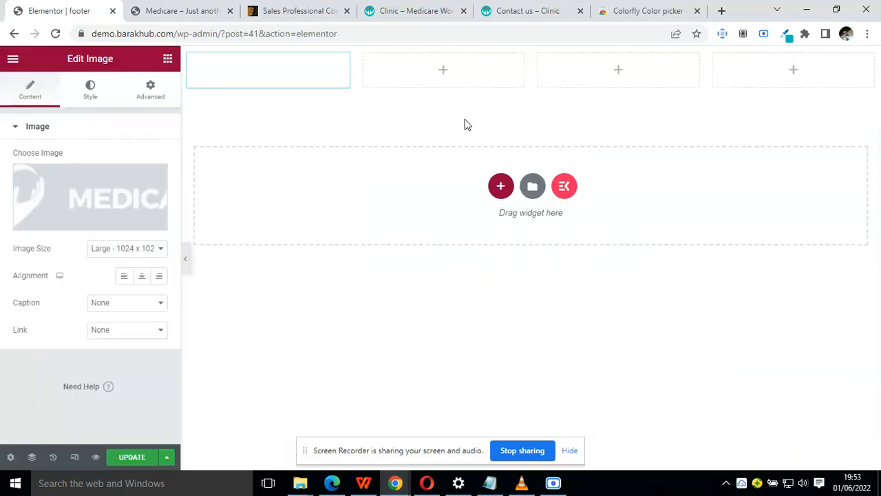
Select the four-column footer section, glance at the reference pages, and set its padding to 100 px on all sides.
mouse_move(504, 59)
click(527, 55)
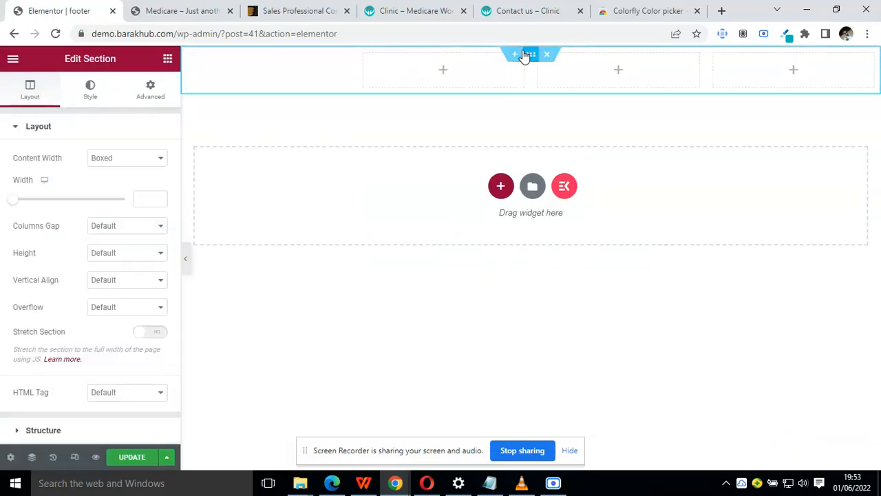
click(308, 5)
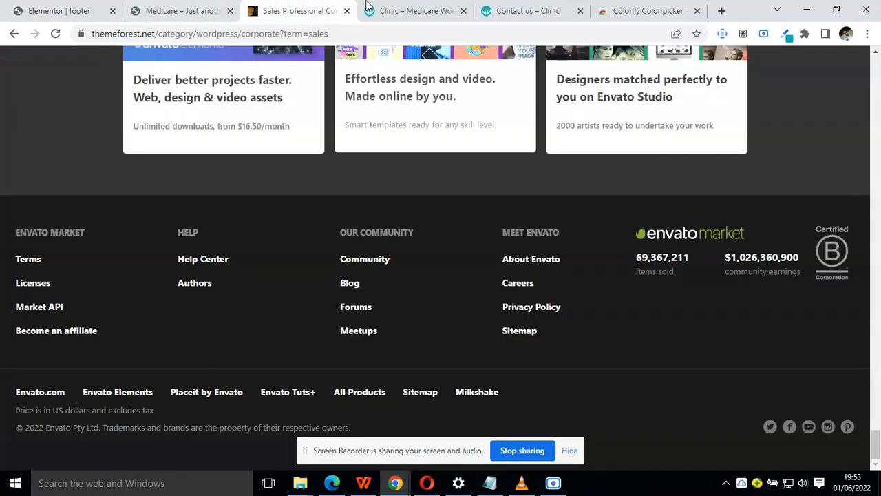
click(383, 8)
click(120, 5)
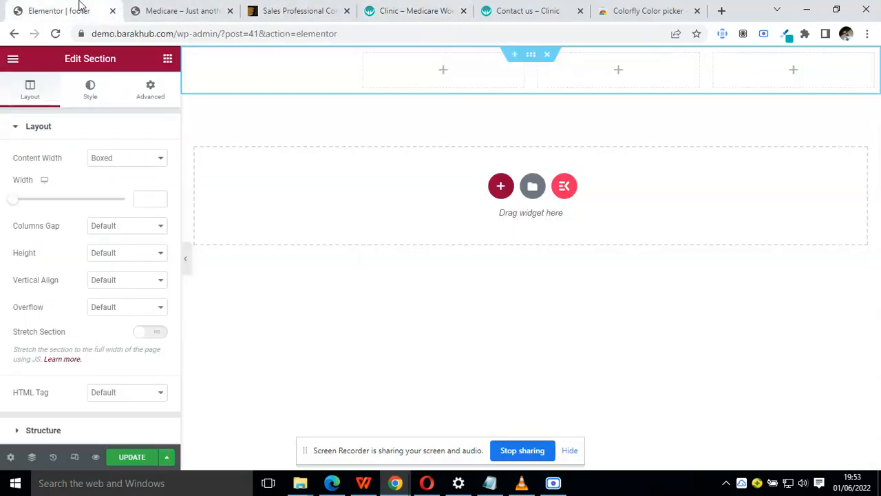
click(156, 88)
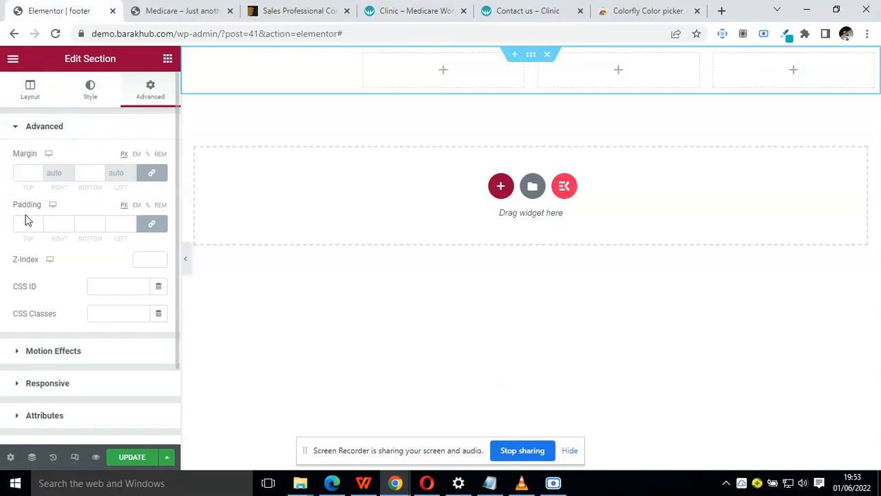
click(25, 223)
text(100)
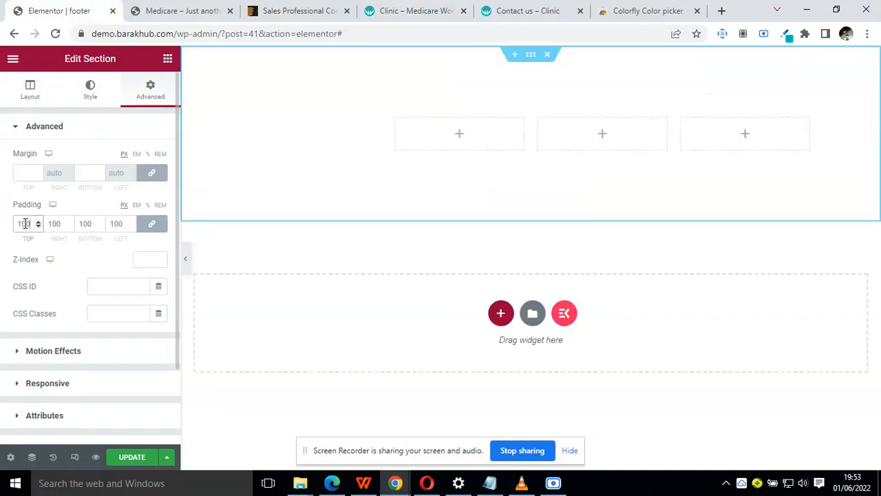
Unlink the section's padding values and set the left, bottom and right padding to 0.
click(147, 225)
double_click(115, 224)
text(0)
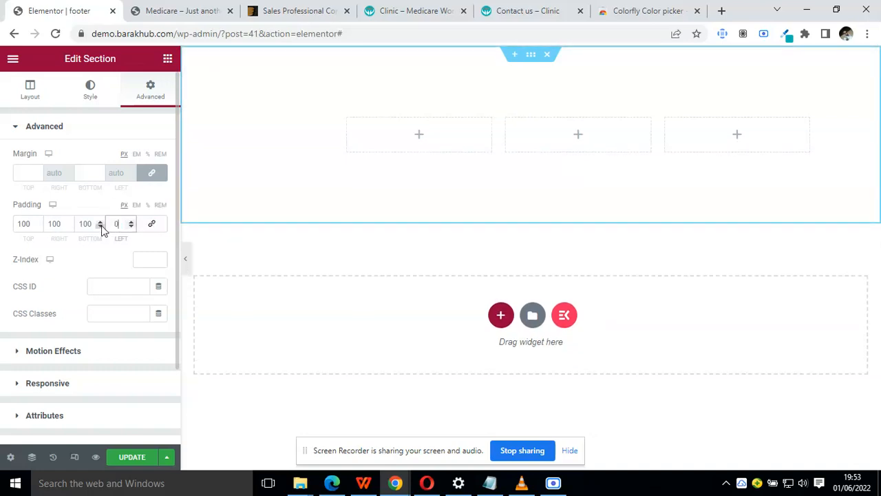
drag(92, 224, 48, 225)
text(0)
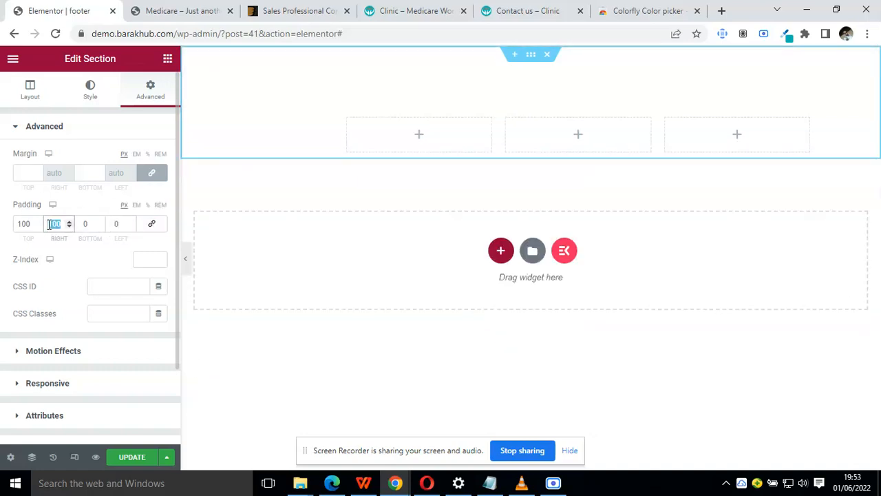
text(0)
Set the section's top padding to 80 px and its bottom padding to 50 px.
drag(24, 224, 16, 227)
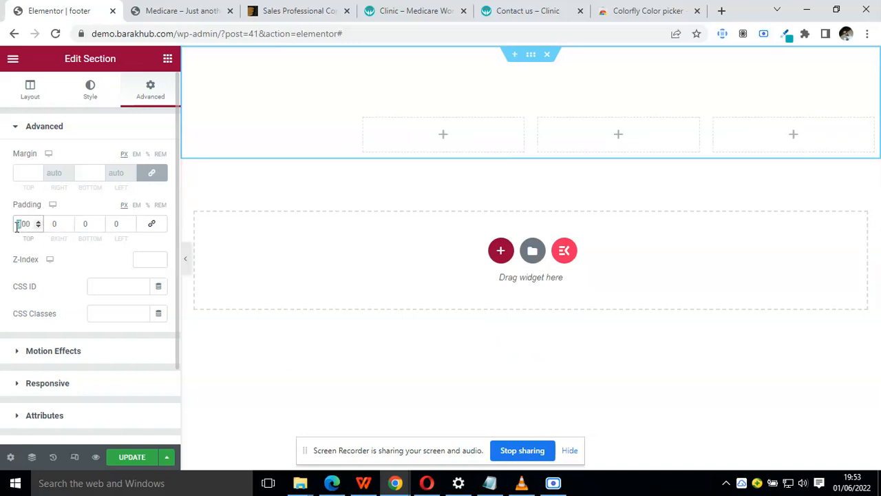
text(300)
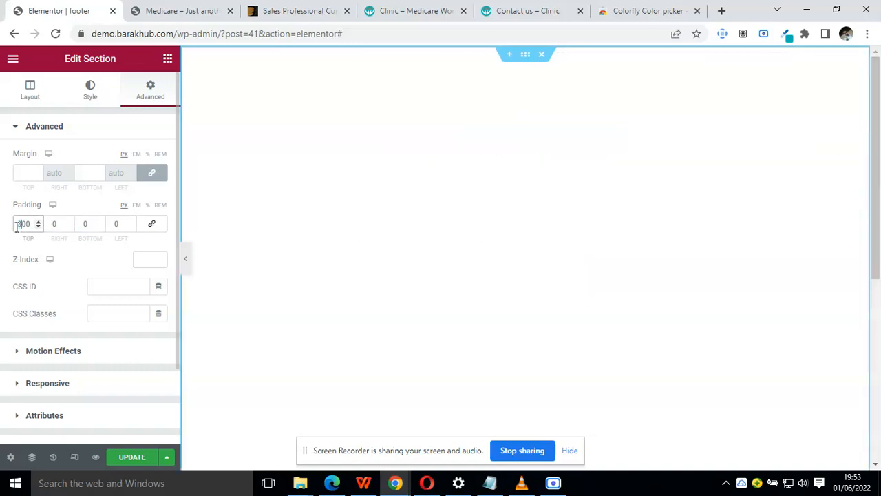
key(Delete)
key(Delete)
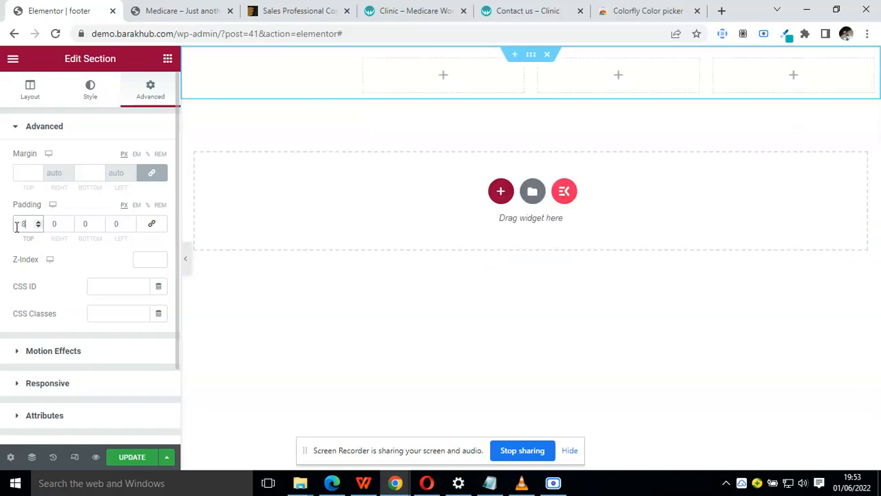
text(0)
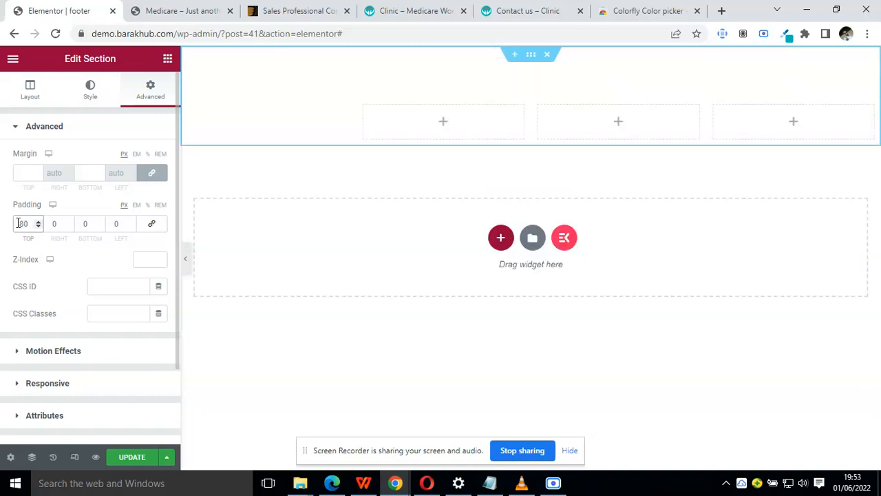
click(86, 225)
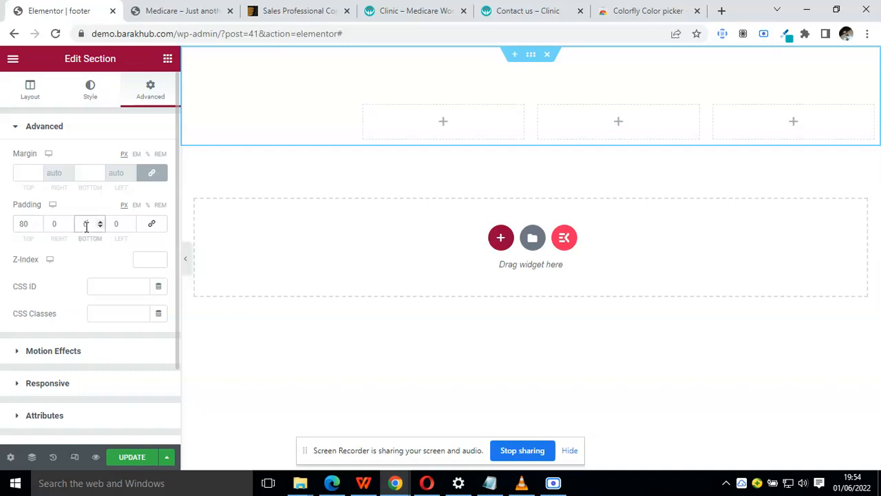
text(50)
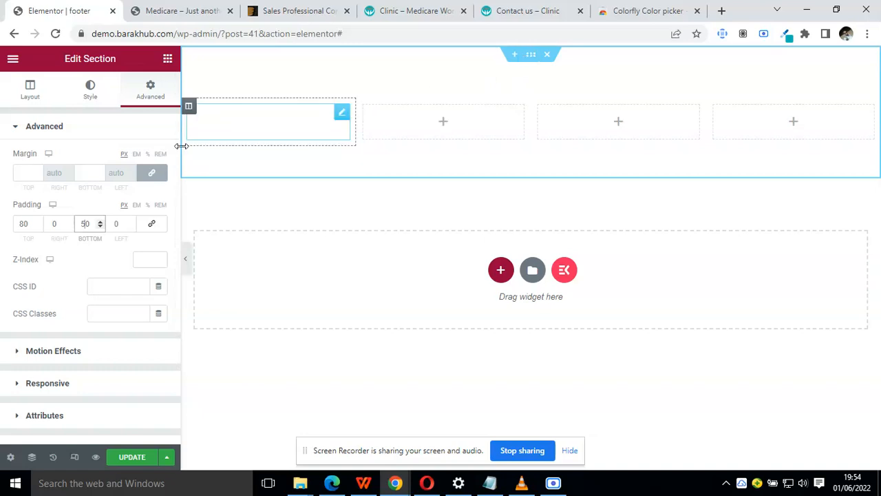
Set the section's content width to Full Width and its columns gap to No Gap.
click(47, 101)
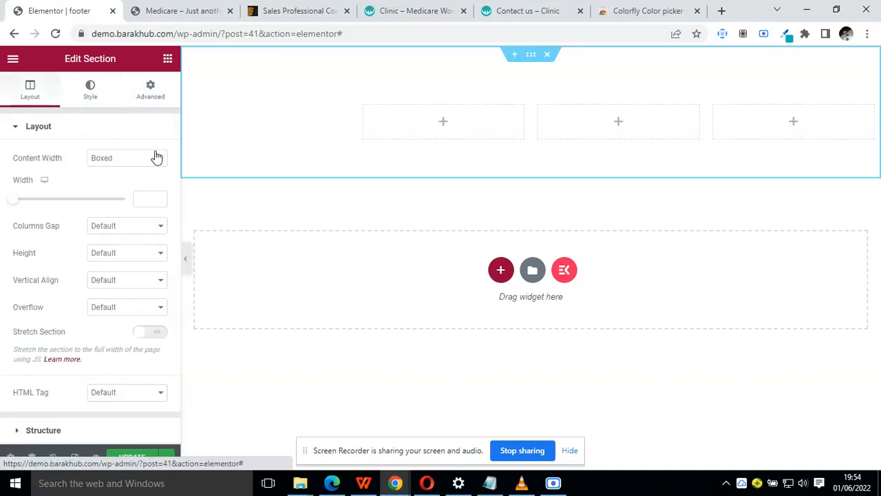
click(159, 159)
click(152, 172)
click(138, 185)
click(134, 206)
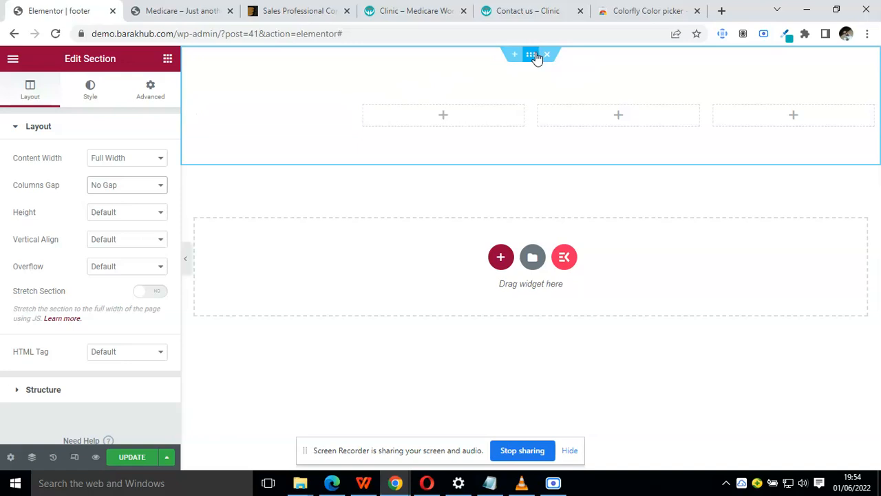
Set the section's right and left padding to 30 px.
click(144, 102)
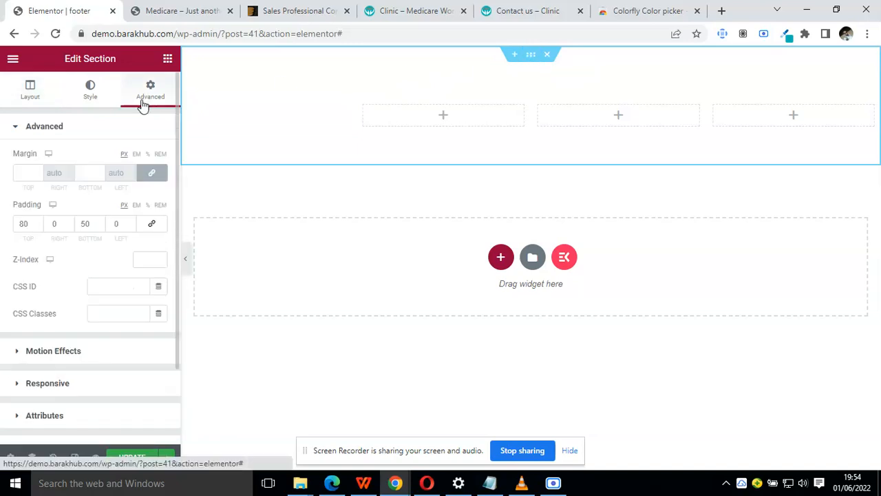
click(53, 224)
text(30)
click(110, 228)
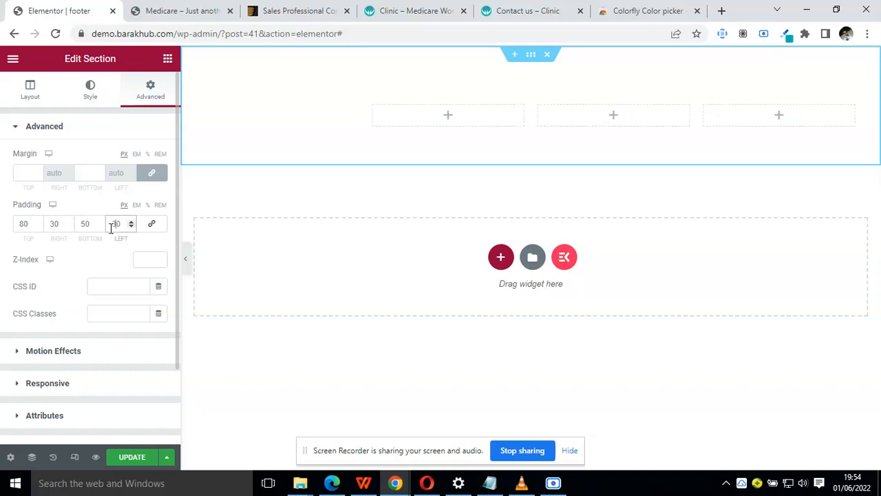
Give the section a classic background, starting from the Secondary global color and darkening it to #313335.
click(91, 98)
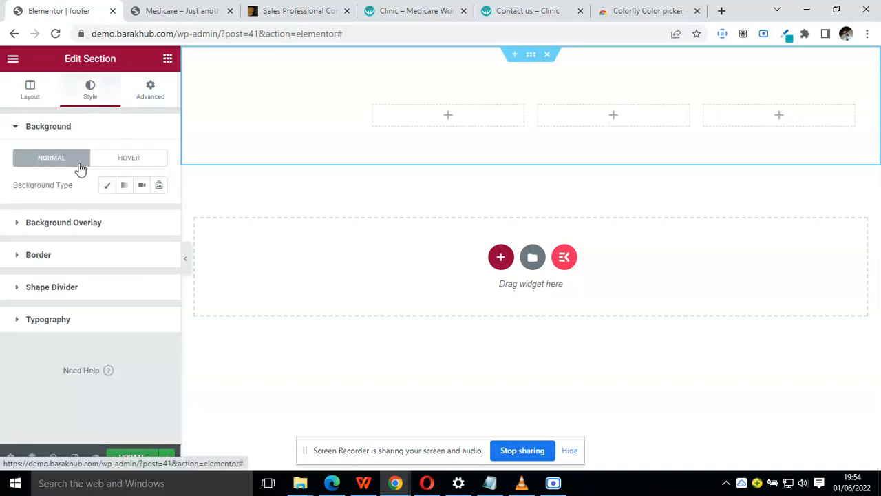
click(108, 185)
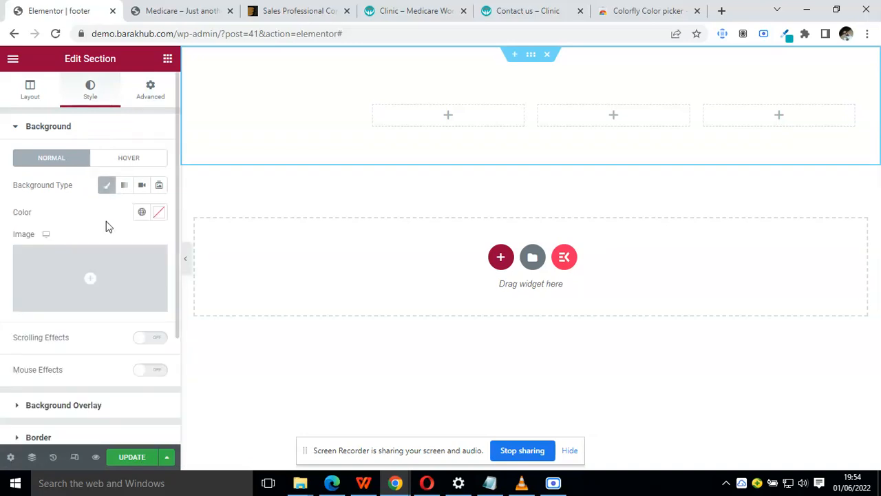
click(141, 214)
click(79, 294)
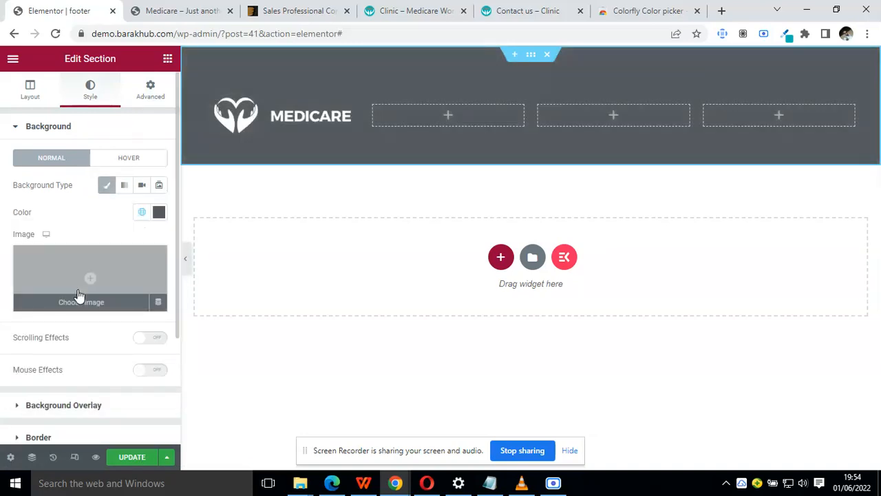
click(159, 213)
click(113, 335)
drag(113, 334, 102, 345)
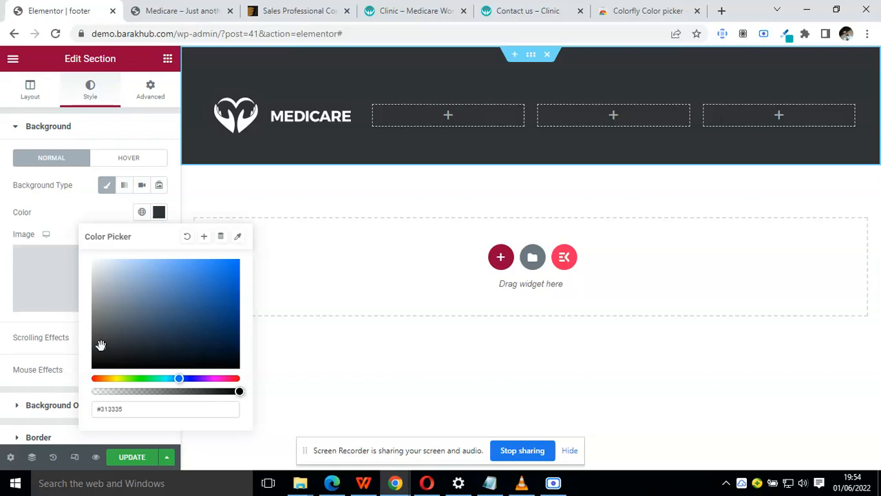
Reduce the section's padding to 60 px at the top and 40 px at the bottom.
click(143, 101)
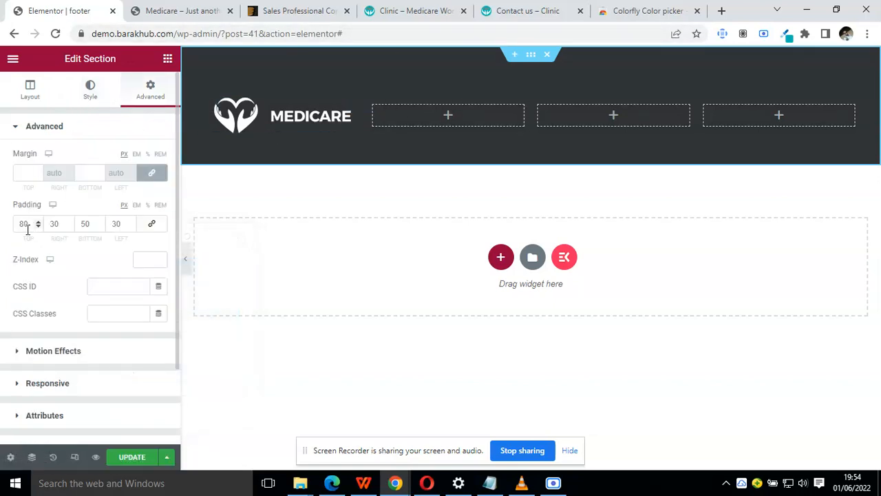
double_click(24, 224)
text(60)
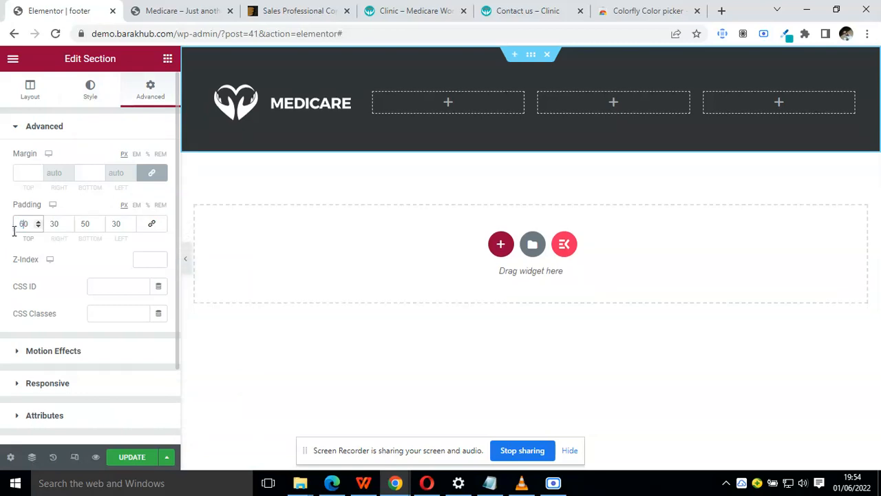
drag(85, 224, 77, 224)
text(4)
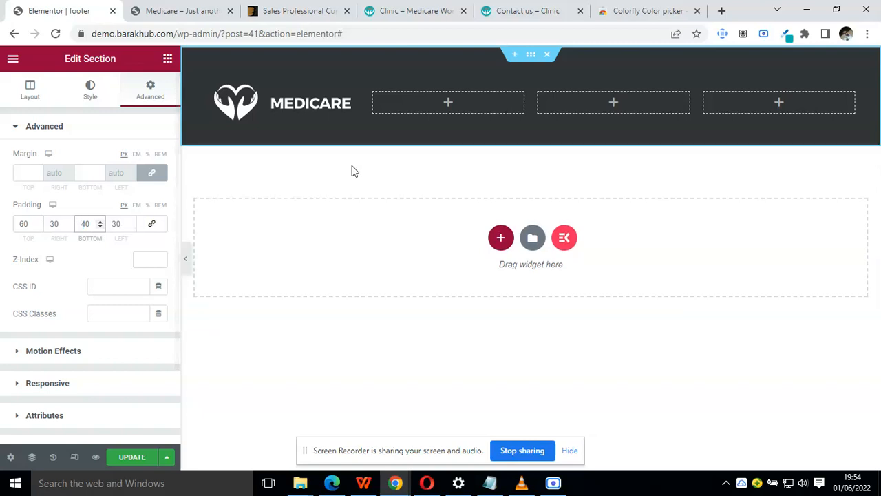
Add a Text Editor widget below the logo and replace its placeholder with the description paragraph copied from the reference clinic demo's footer.
click(406, 11)
triple_click(171, 341)
key(ctrl+c)
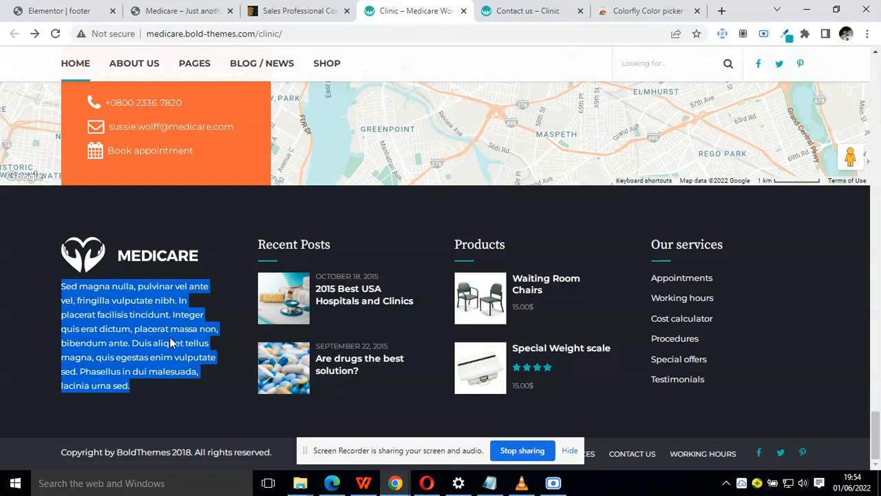
click(73, 8)
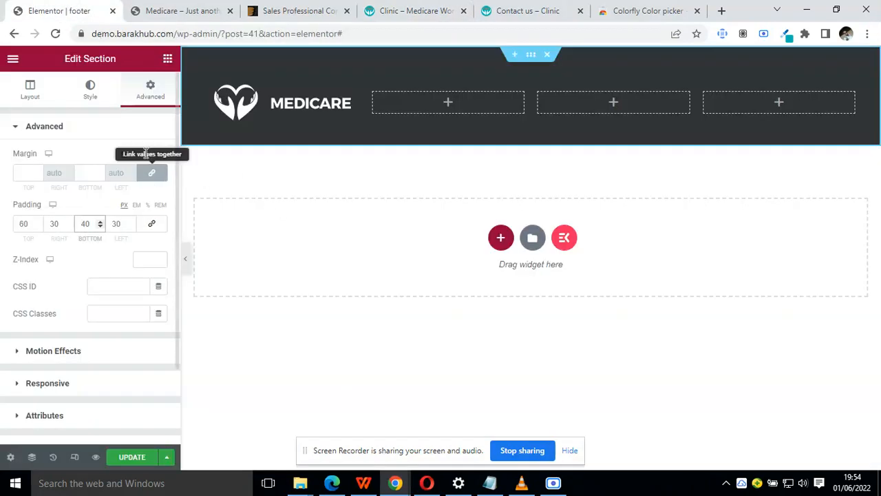
click(169, 60)
drag(117, 282, 279, 115)
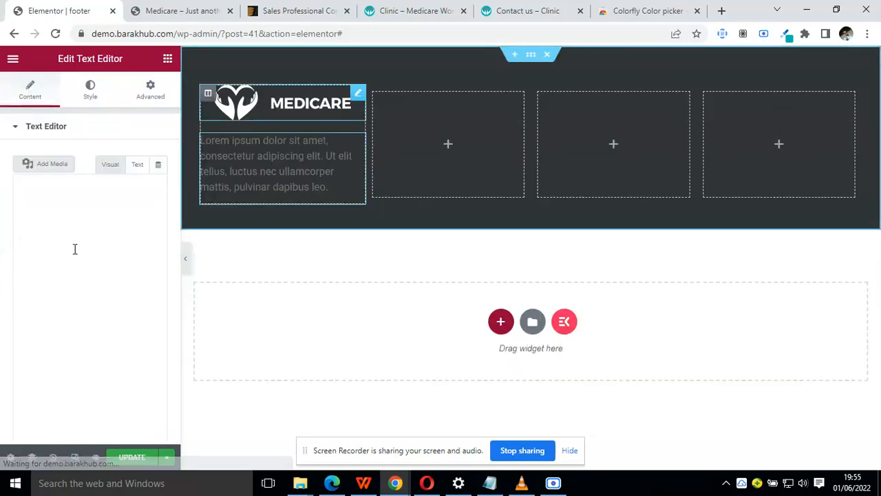
triple_click(75, 249)
key(ctrl+v)
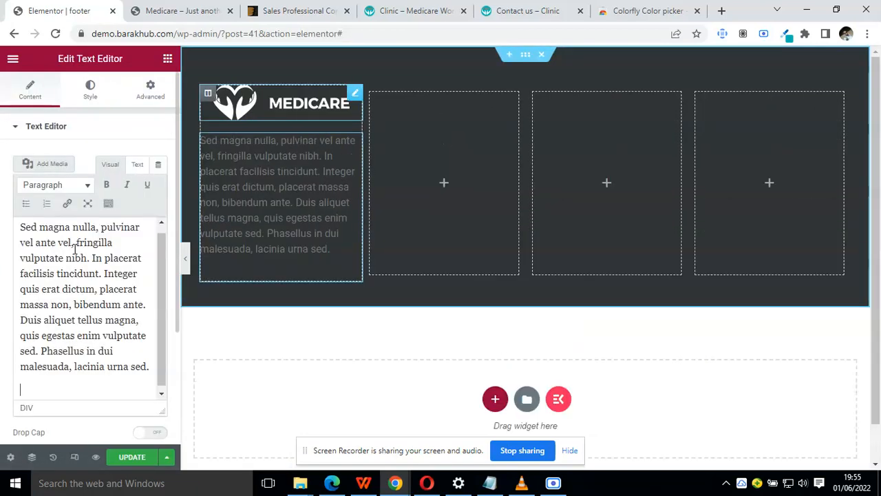
Set the footer description's text color to the light gray #F2F2F2.
click(94, 90)
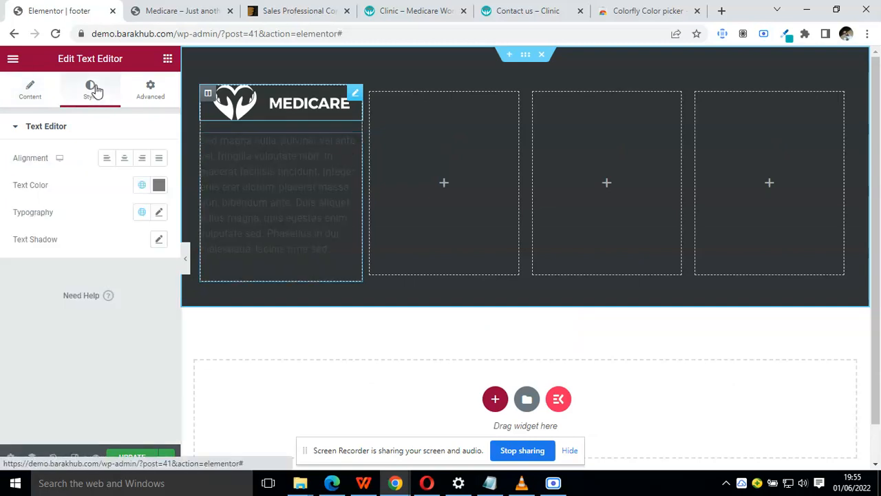
click(141, 184)
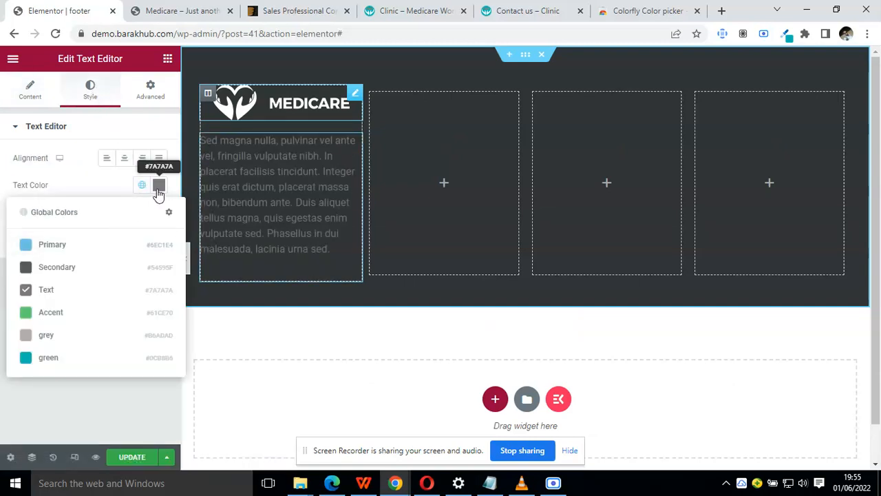
click(158, 185)
click(90, 256)
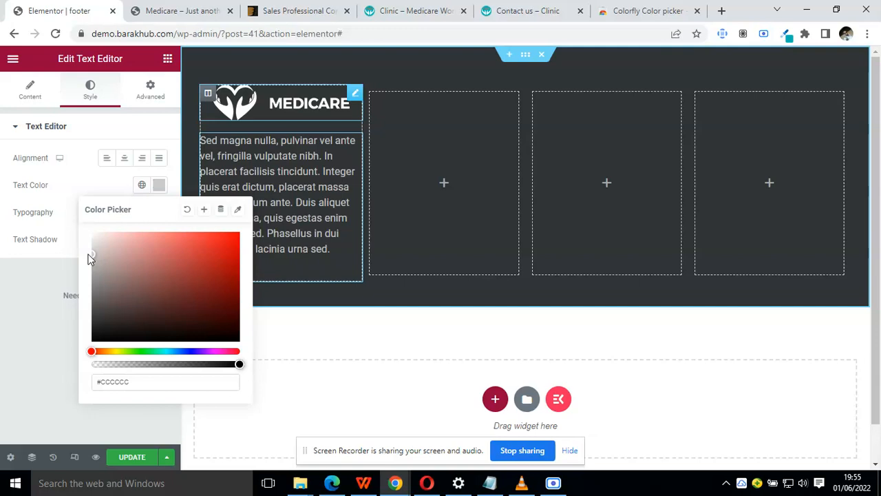
drag(85, 250, 79, 237)
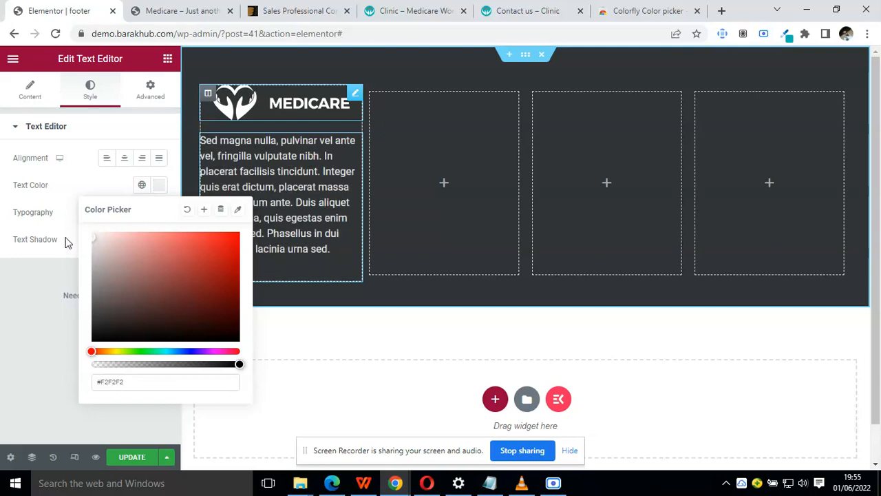
Save the description's text color as a new global color named "light".
click(204, 208)
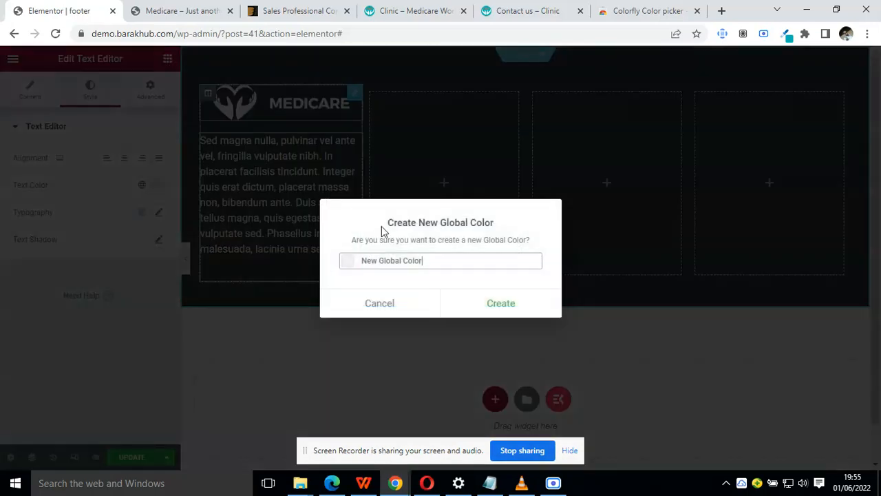
triple_click(407, 260)
text(light)
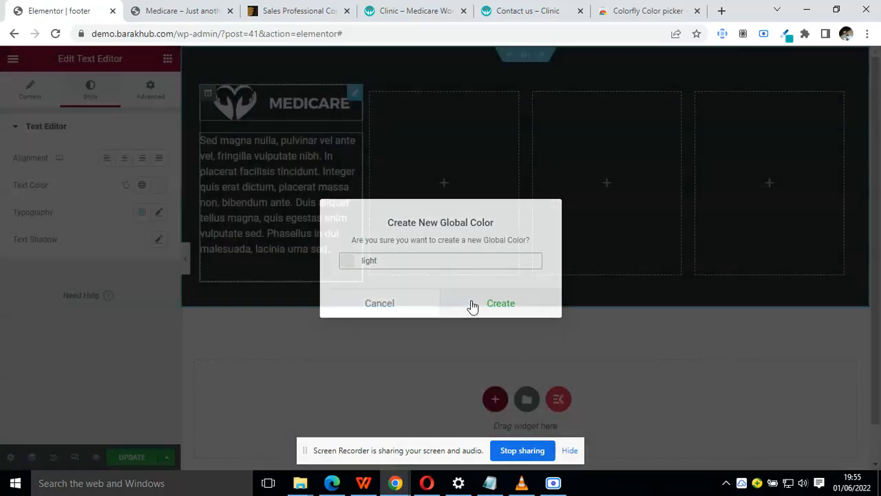
click(473, 304)
Check the reference clinic demo's footer columns and add a Heading titled "Recent Posts" to the footer's second column.
click(289, 9)
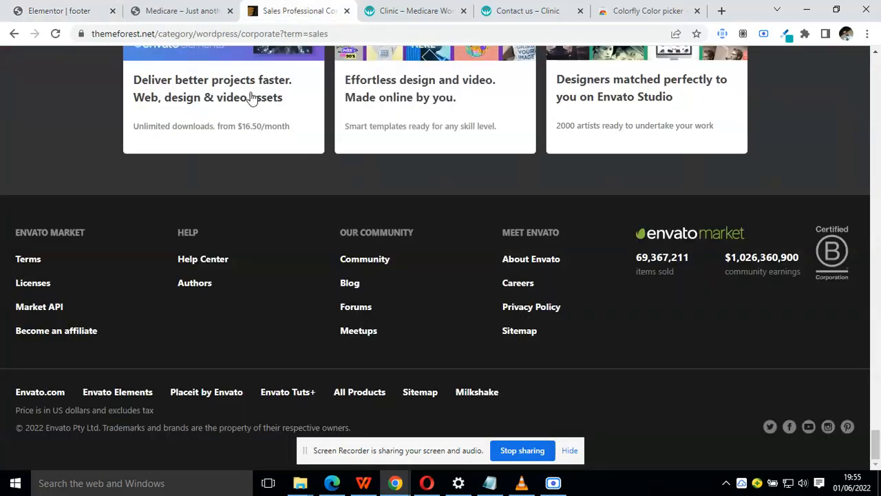
click(181, 10)
click(62, 9)
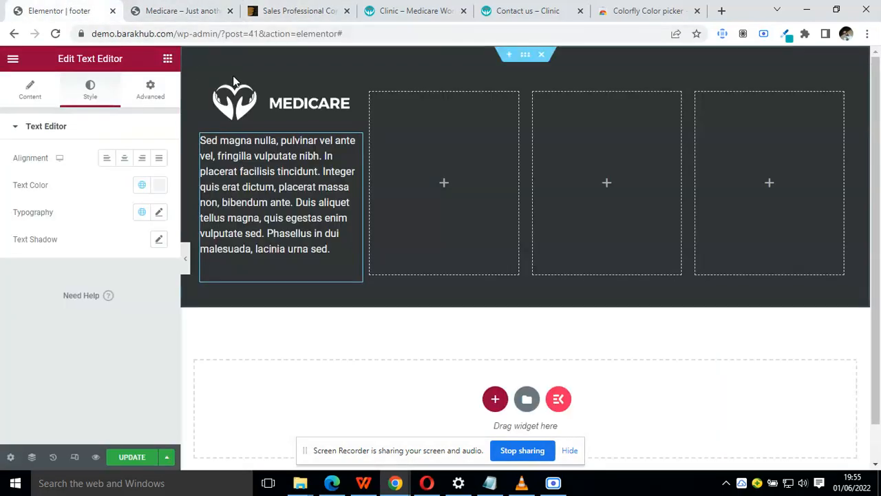
click(293, 11)
click(412, 11)
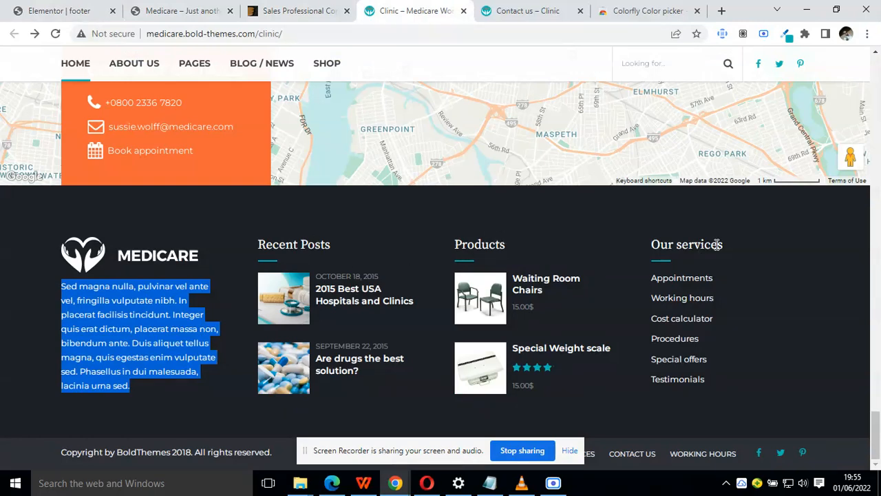
click(72, 10)
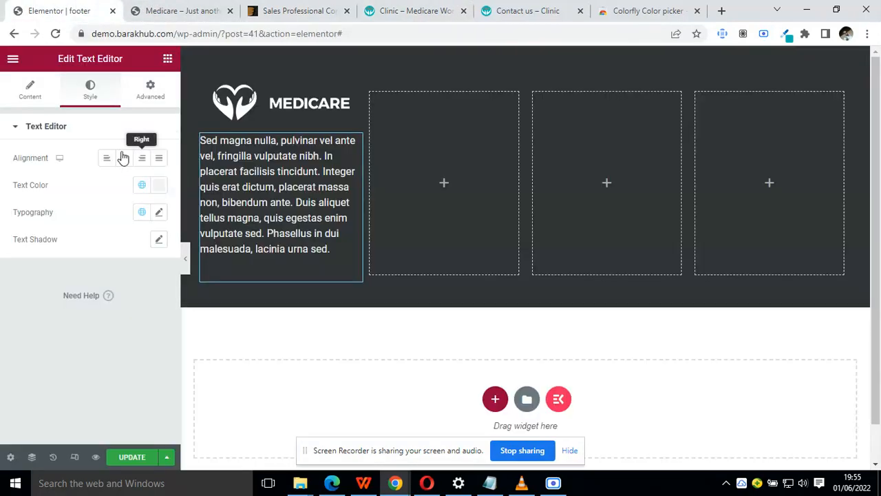
click(167, 58)
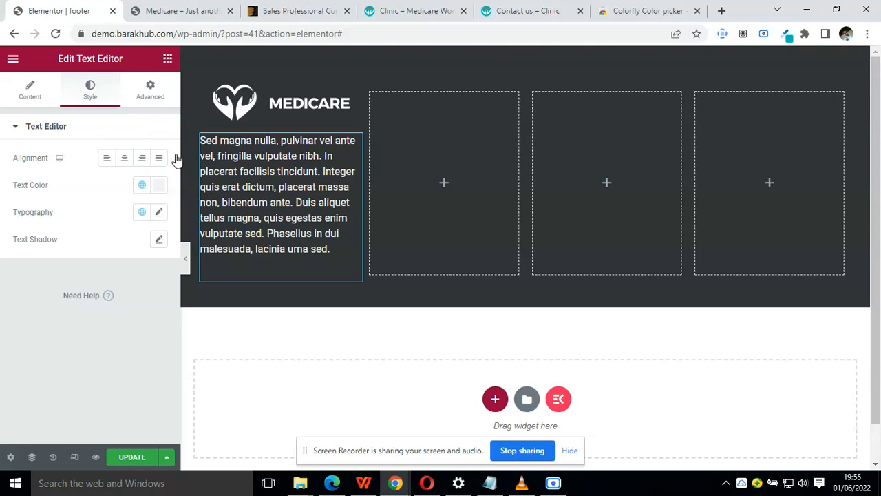
drag(124, 208, 422, 149)
double_click(81, 162)
double_click(87, 172)
key(ctrl+a)
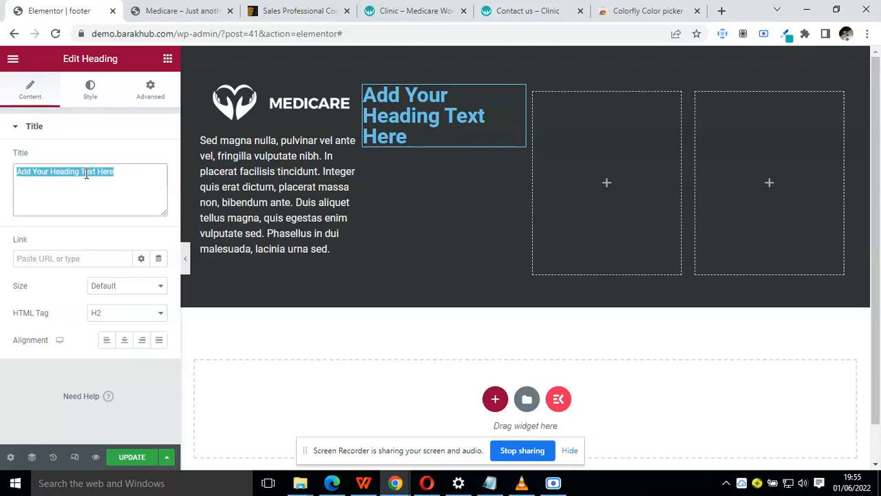
text(Recent Posts)
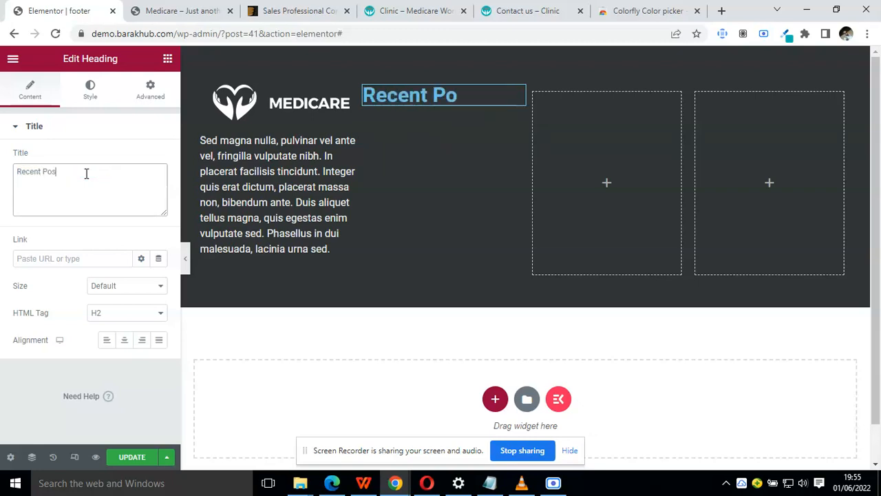
Set the Recent Posts heading's text color to the global color "light".
click(91, 91)
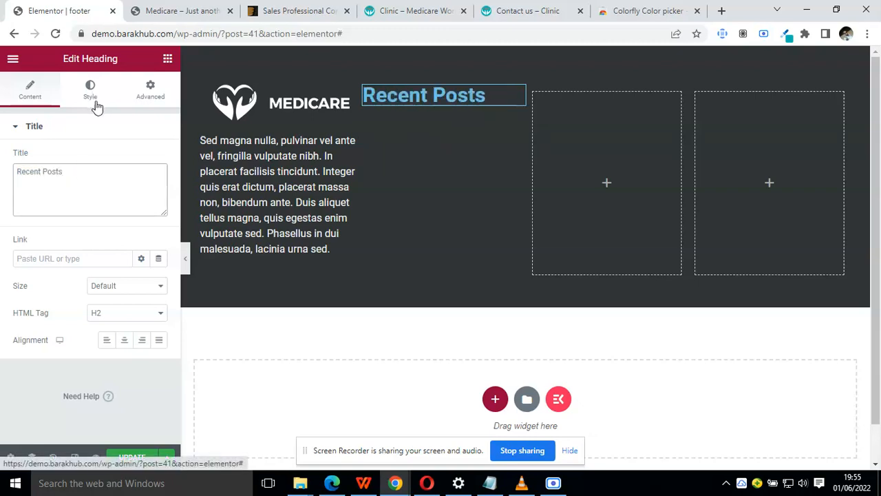
click(142, 160)
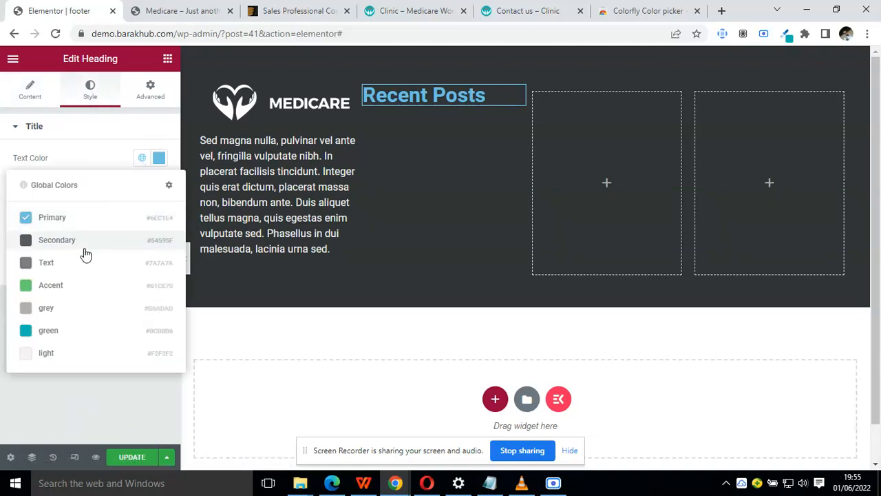
click(73, 354)
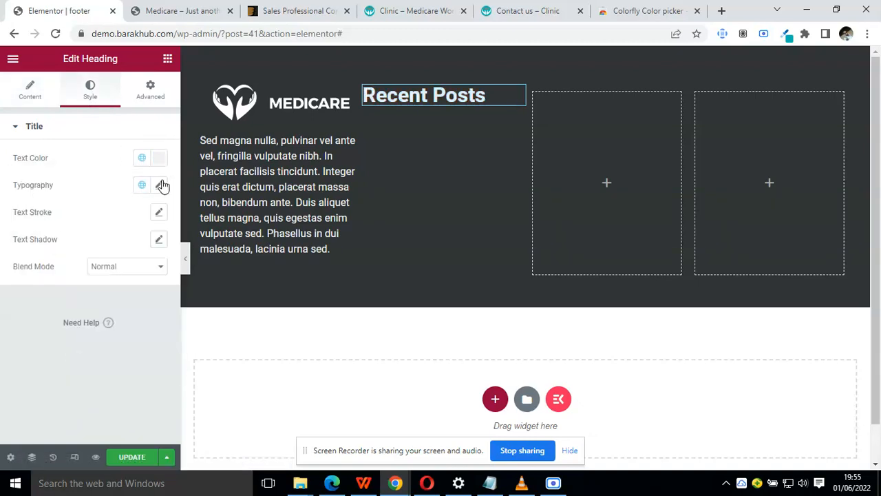
Set the Recent Posts heading's typography to the Tahoma font at 18 px.
click(158, 184)
click(135, 284)
text(20)
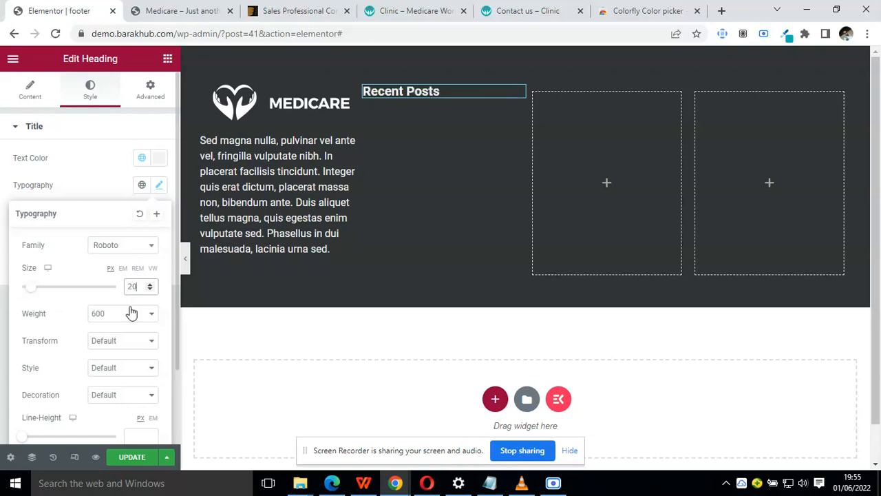
click(142, 251)
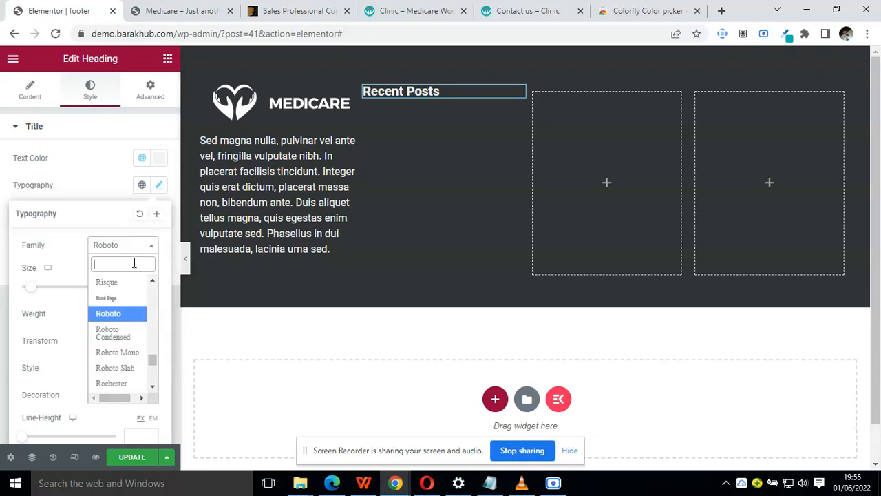
text(tah)
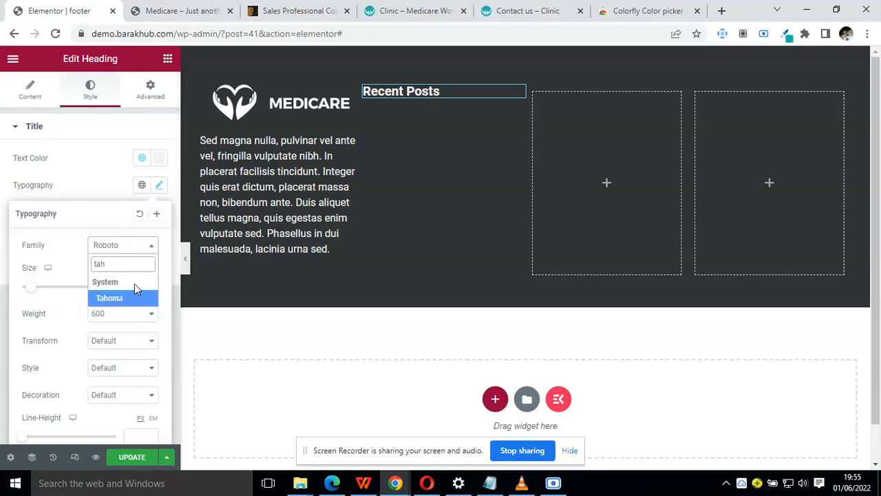
click(135, 297)
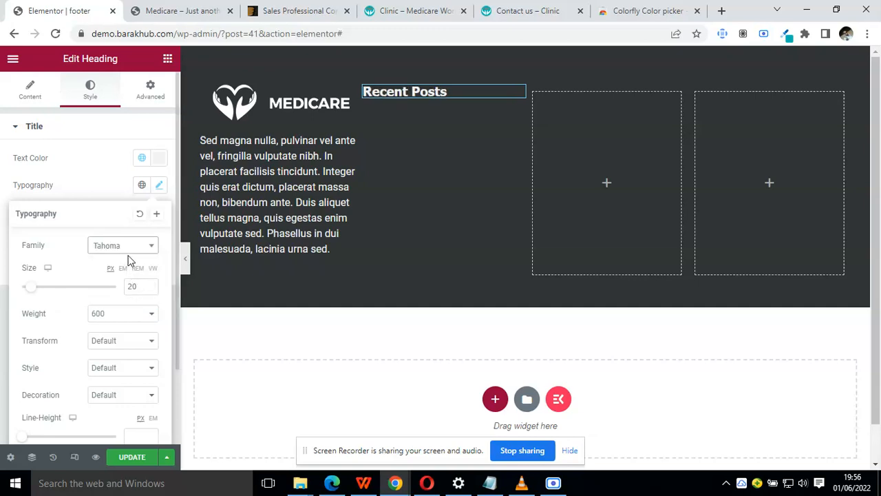
double_click(131, 287)
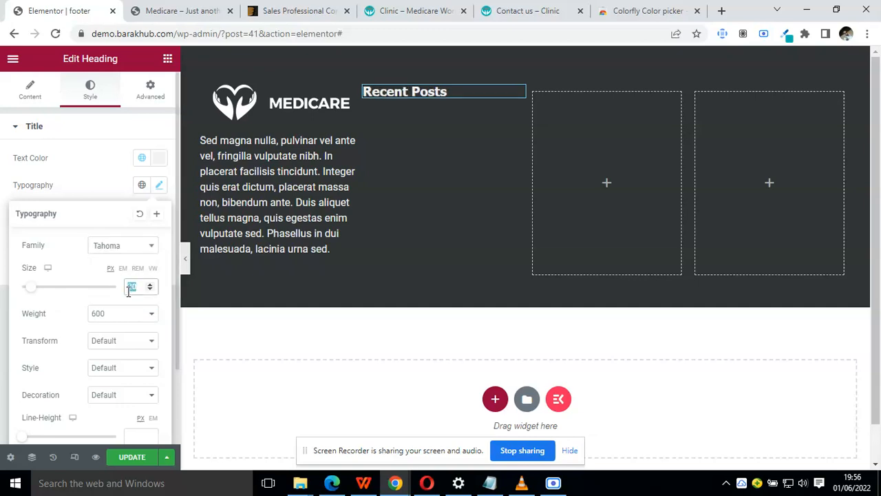
text(24)
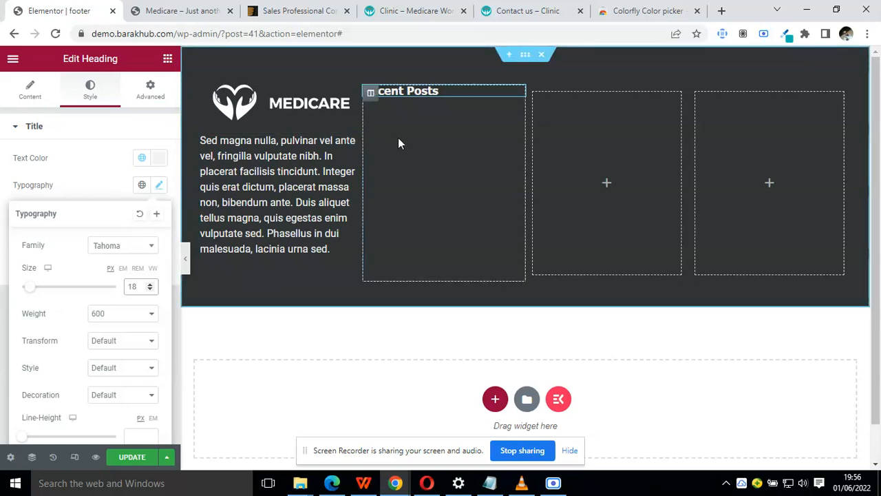
Duplicate the Recent Posts heading twice and move the copies into the footer's third and fourth columns.
right_click(429, 96)
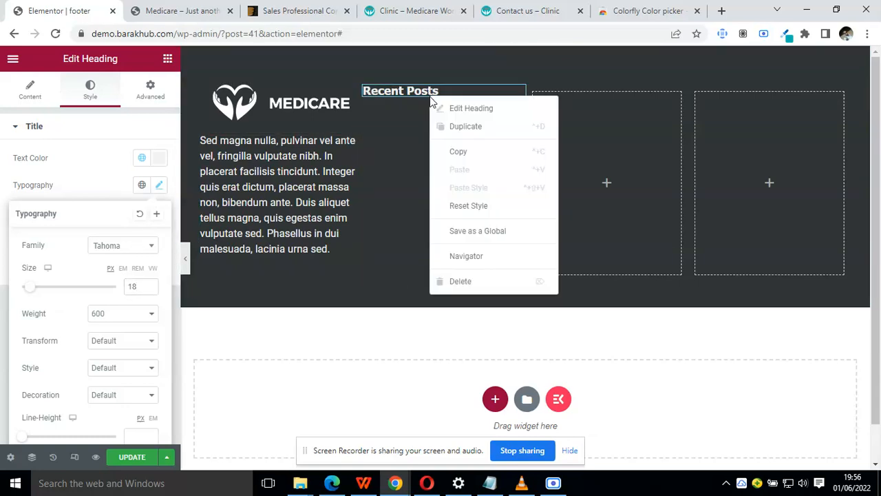
click(458, 126)
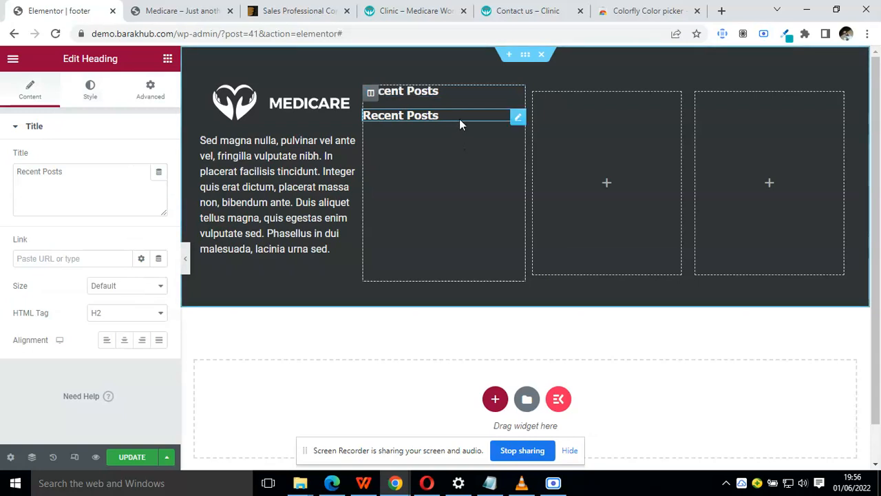
right_click(459, 118)
click(491, 151)
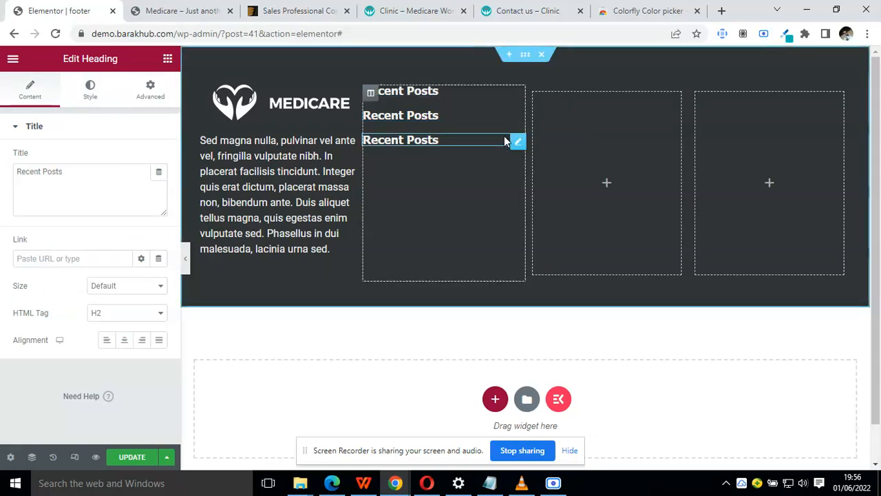
drag(519, 143, 794, 188)
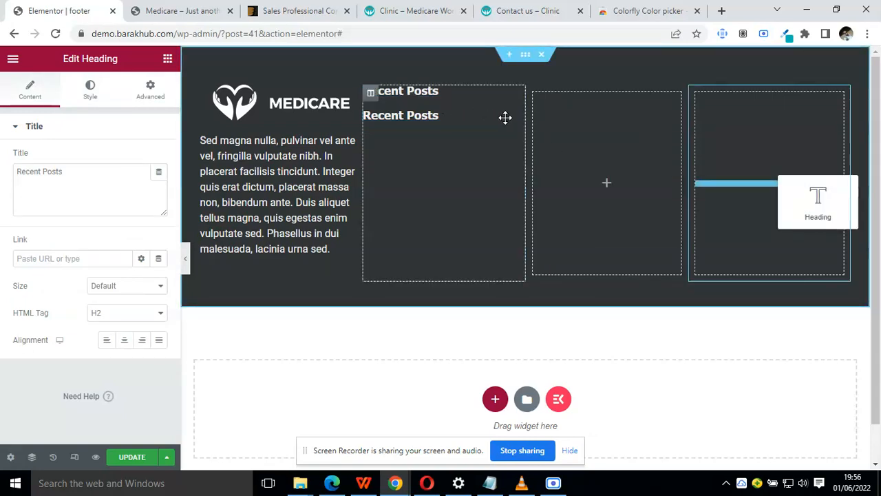
drag(517, 117, 598, 174)
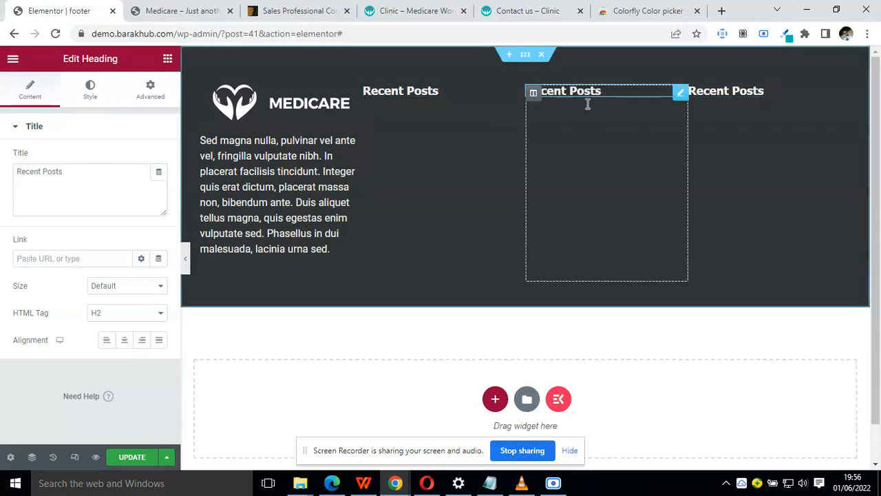
Retitle the third column's heading as "Recent Products".
click(57, 175)
double_click(57, 175)
text(pro)
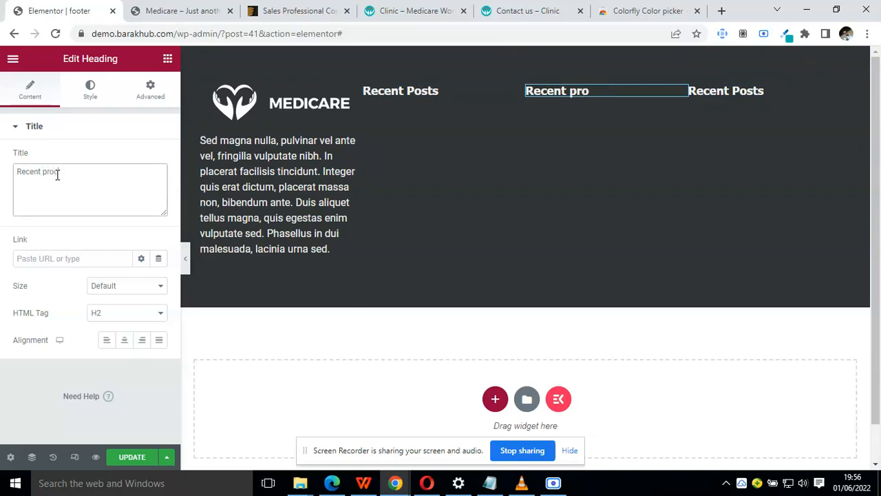
text(ducts)
click(47, 173)
key(BackSpace)
text(Products)
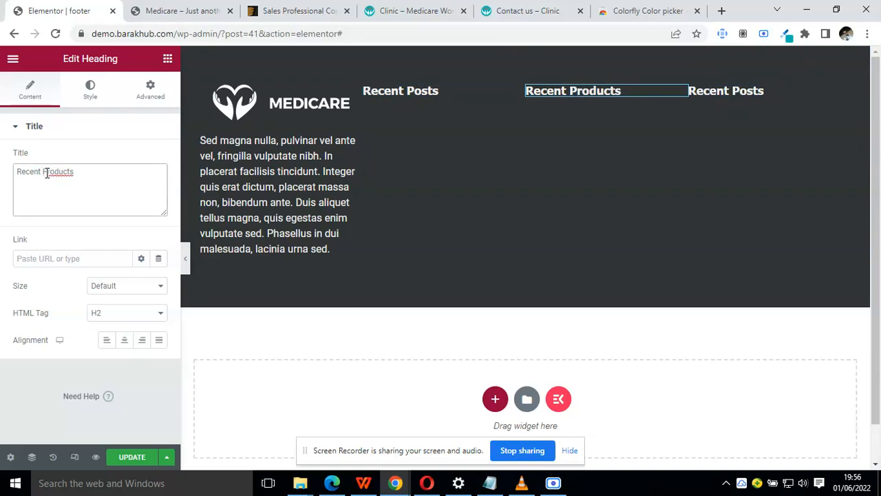
Retitle the fourth column's heading as "Our Services".
click(783, 93)
click(123, 196)
key(ctrl+shift+Left)
key(ctrl+shift+Left)
text(Our Services)
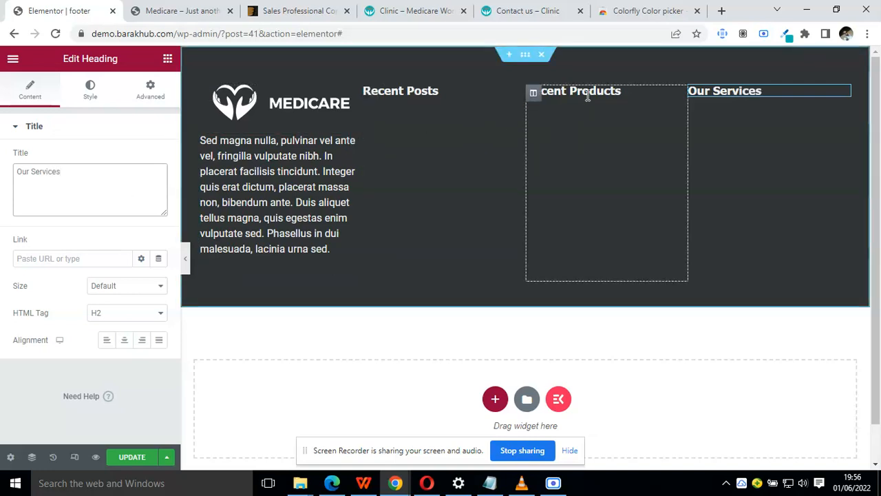
Replace the third column's heading title with "Quick Links".
click(602, 85)
triple_click(98, 185)
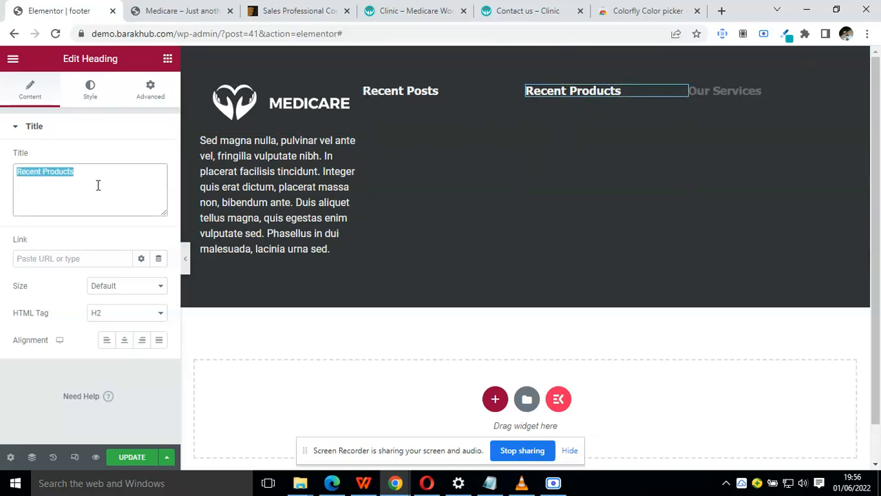
text(Quick Links)
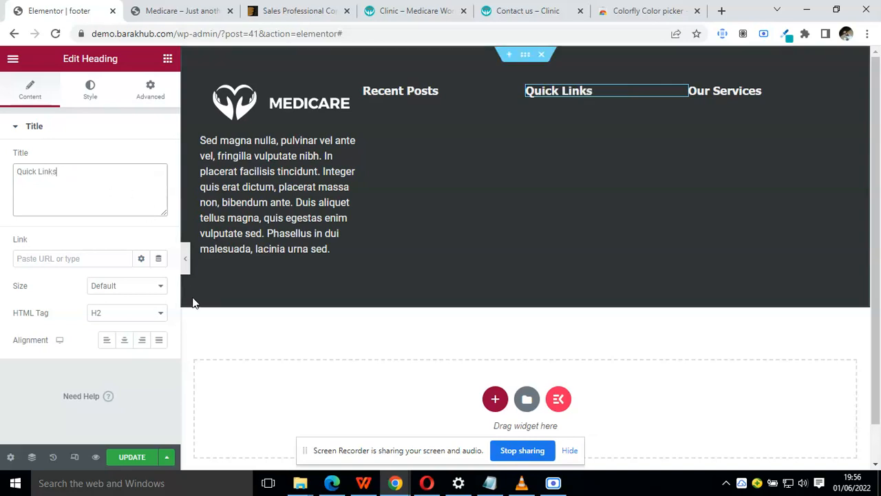
Add a single-column section below the footer columns with Full Width content and No Gap between columns.
click(494, 397)
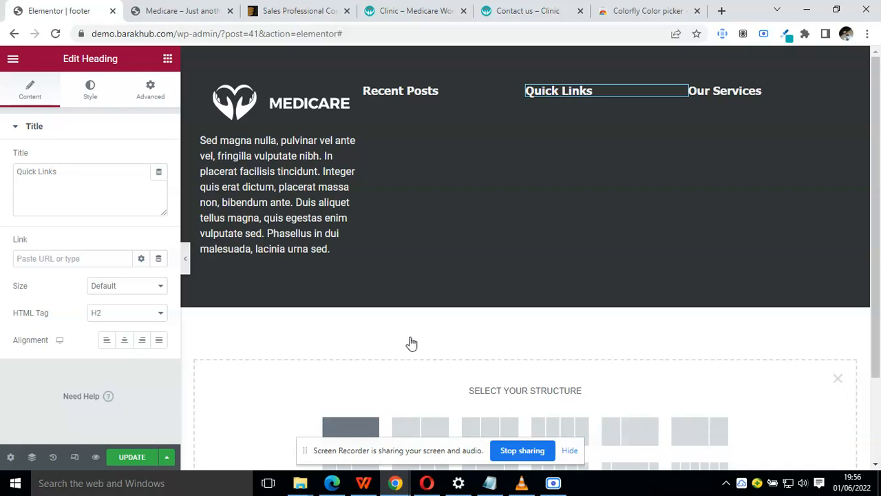
click(415, 316)
click(138, 158)
click(131, 181)
click(135, 185)
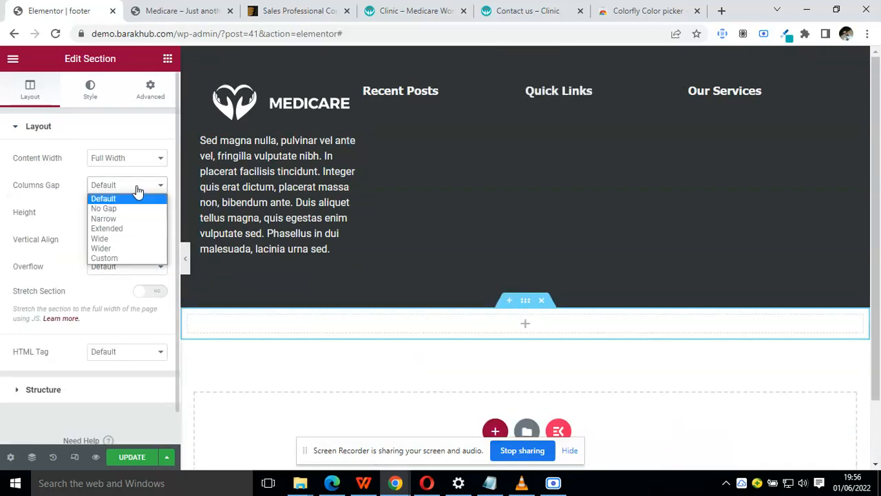
click(134, 208)
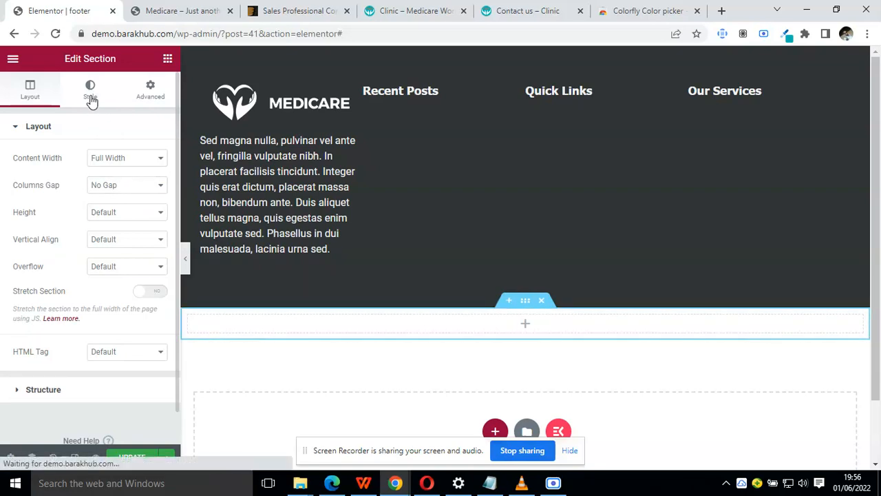
Give the new section a classic background in dark gray #545454 and compare it with the reference demo's copyright bar.
click(90, 98)
click(107, 184)
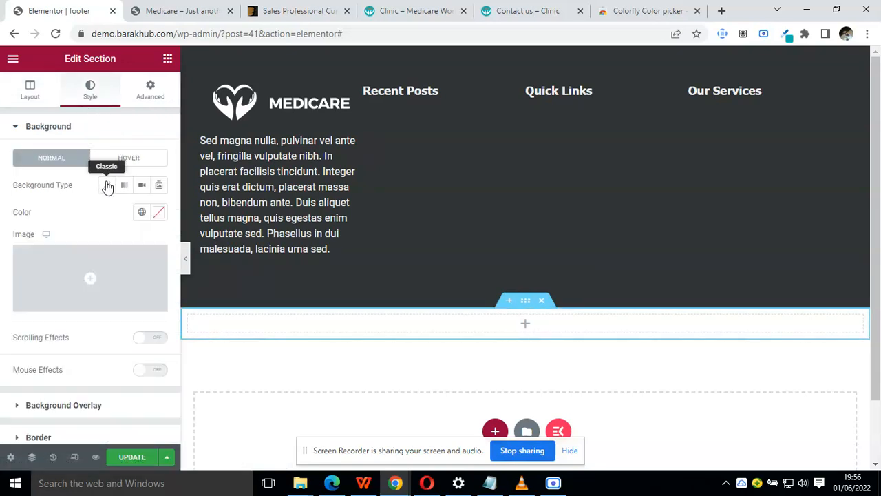
click(140, 213)
click(68, 316)
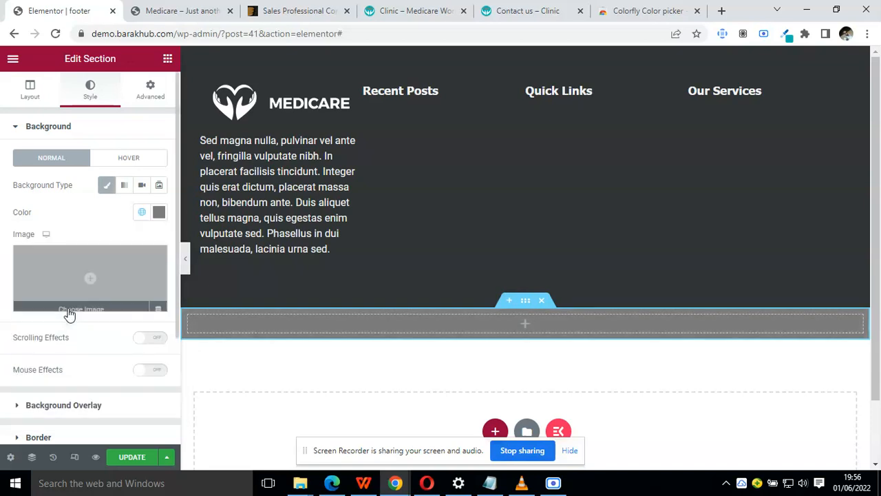
click(158, 212)
drag(94, 315, 91, 333)
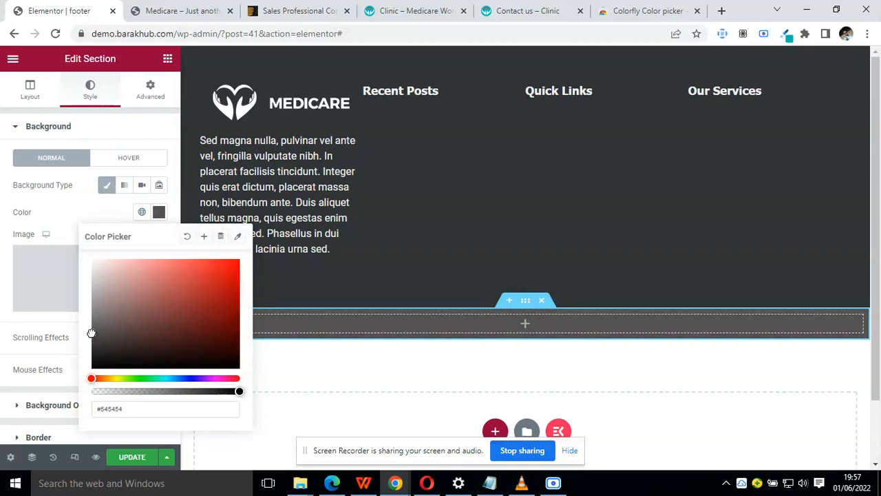
click(59, 199)
click(280, 7)
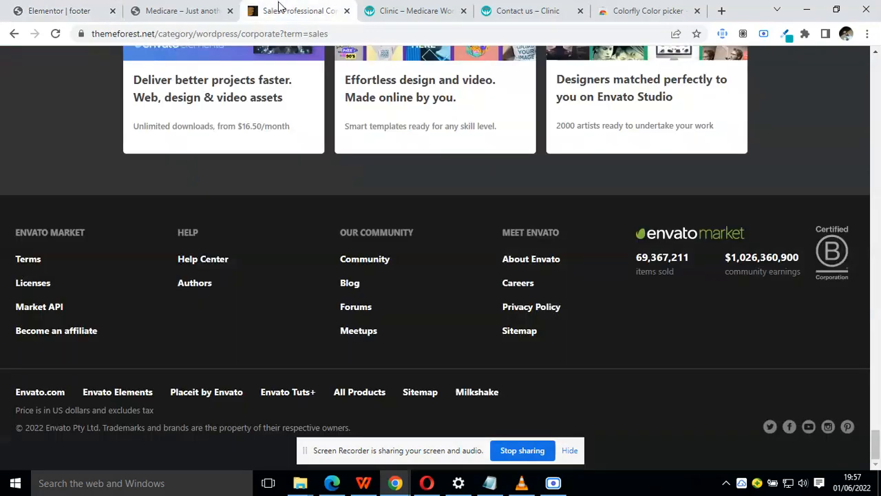
click(413, 11)
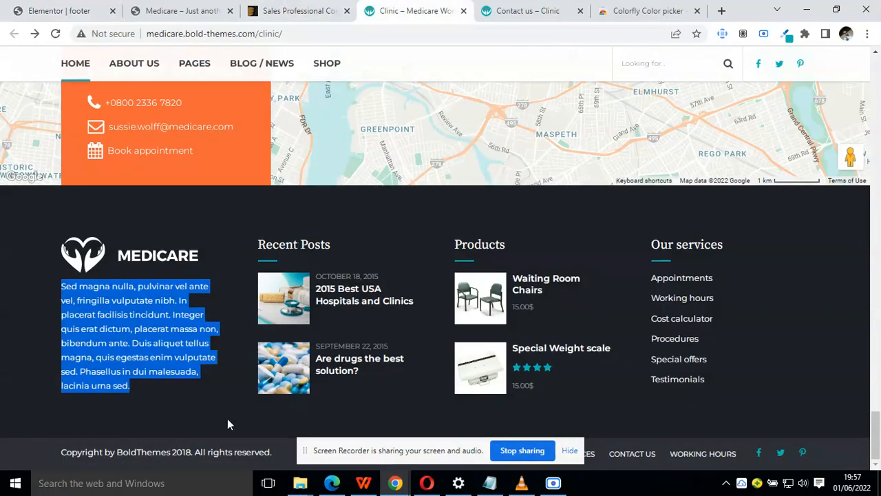
click(66, 7)
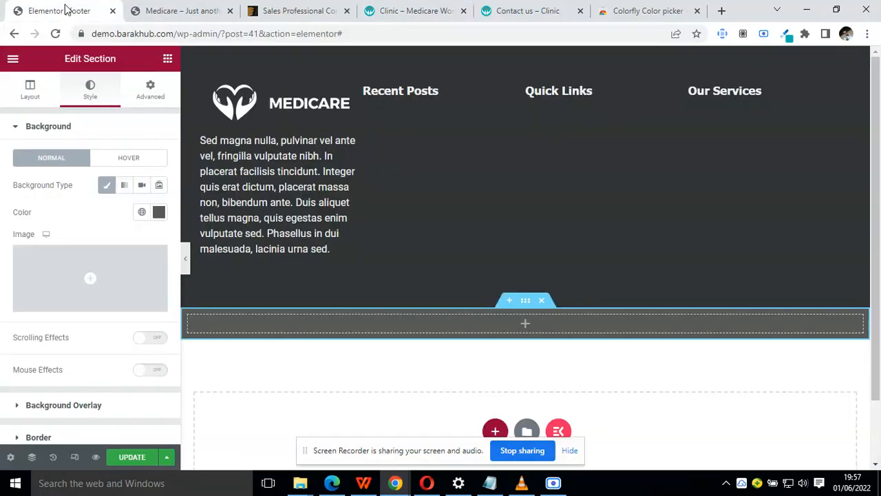
Insert a two-column inner section in the bottom bar and place a Text Editor widget in its first column.
click(154, 87)
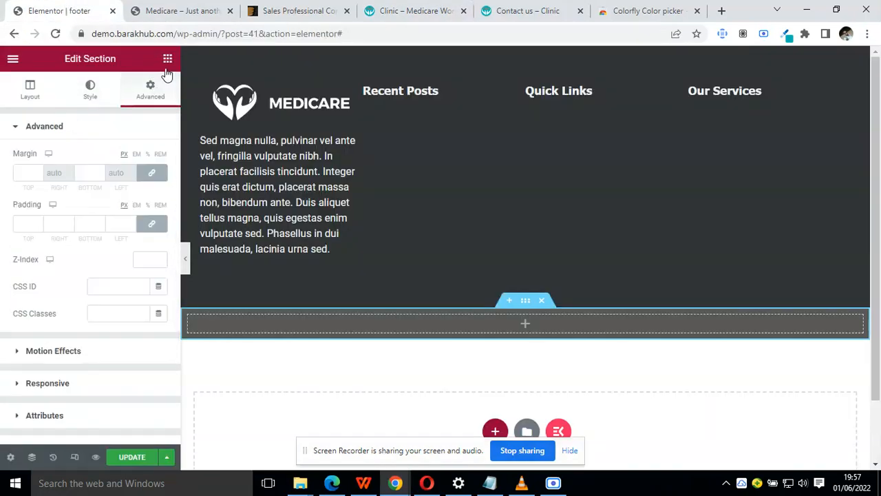
click(167, 59)
drag(134, 275, 103, 173)
drag(46, 214, 281, 334)
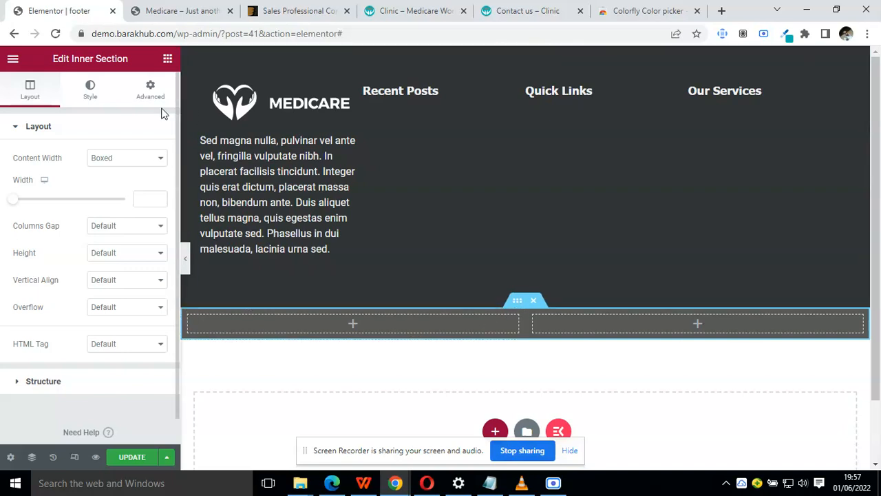
click(160, 60)
drag(133, 272, 254, 317)
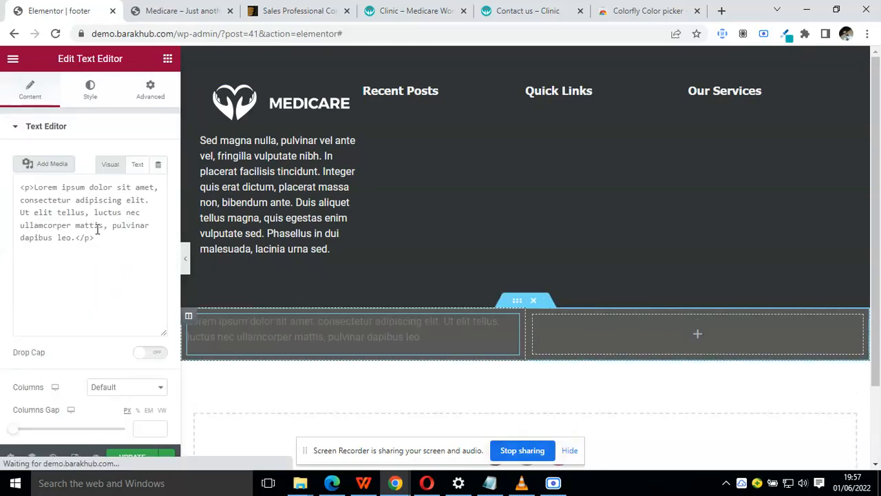
Replace the widget's placeholder text with the copyright line copied from the reference demo's footer.
click(413, 11)
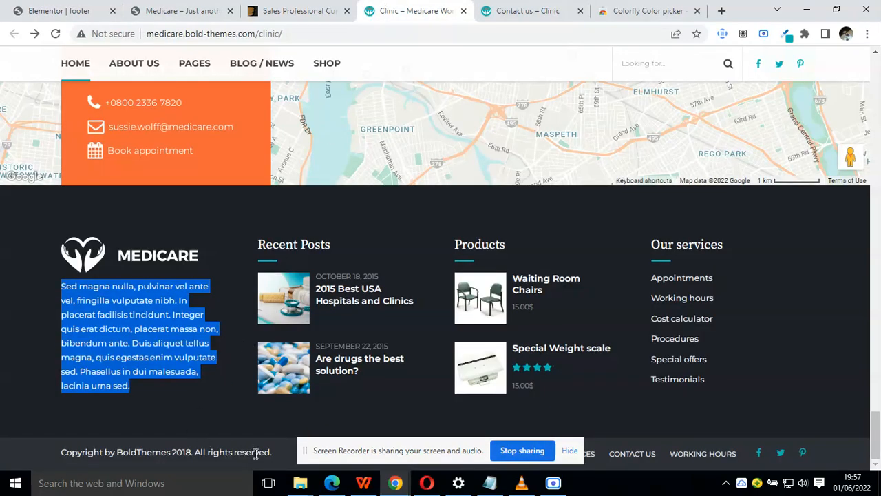
drag(278, 454, 56, 447)
key(ctrl+c)
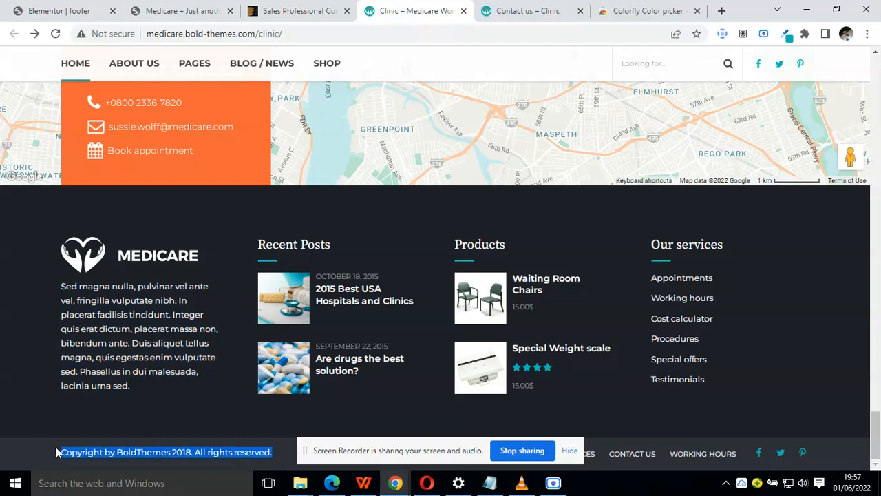
click(69, 10)
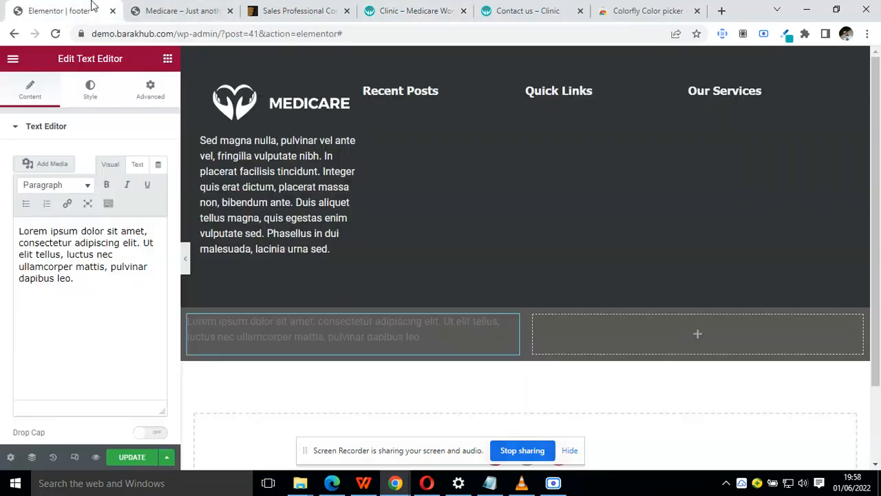
triple_click(98, 295)
key(ctrl+v)
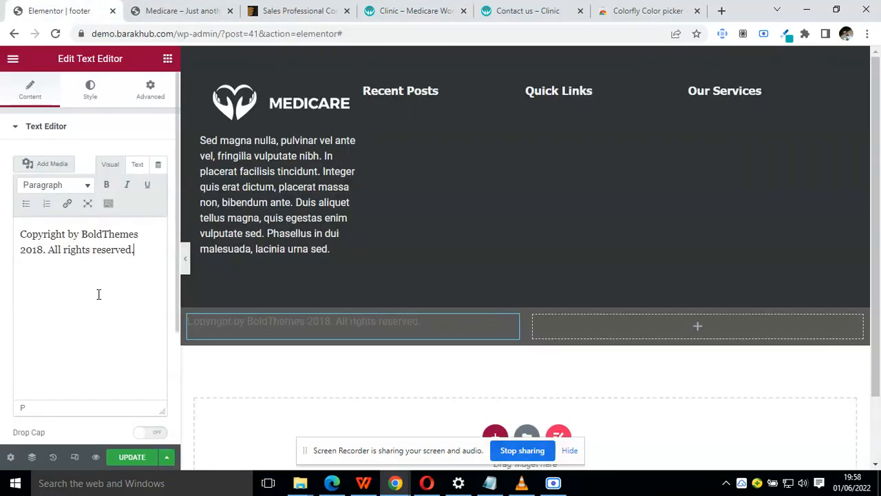
Edit the copyright line to read "Copyright by BarakHub 2022. All rights reserved.".
drag(83, 241, 140, 236)
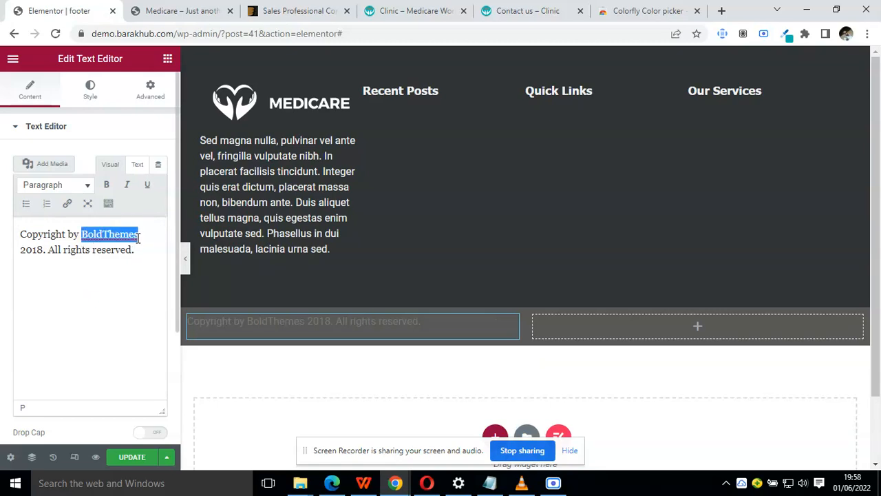
text(BarakHu)
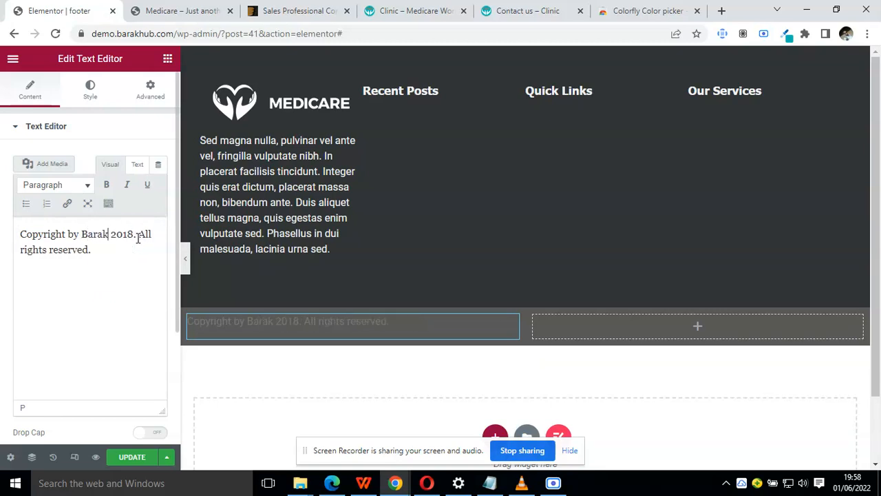
text(b)
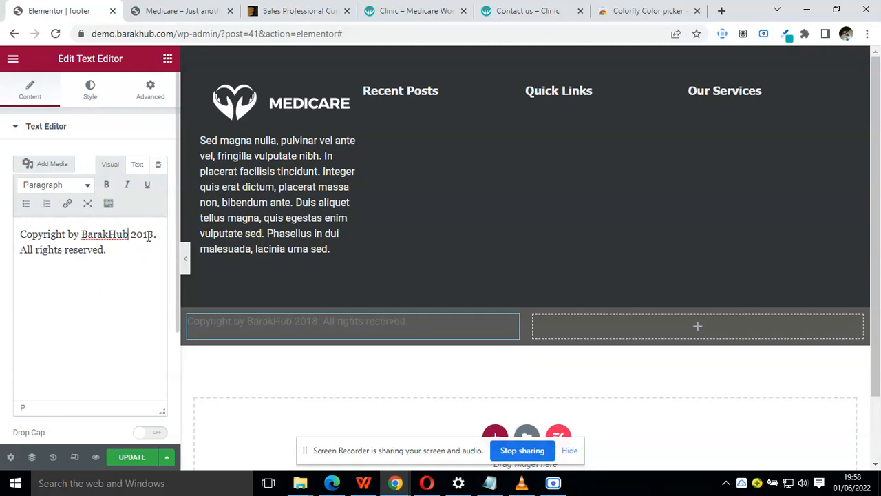
drag(151, 236, 145, 235)
text(22)
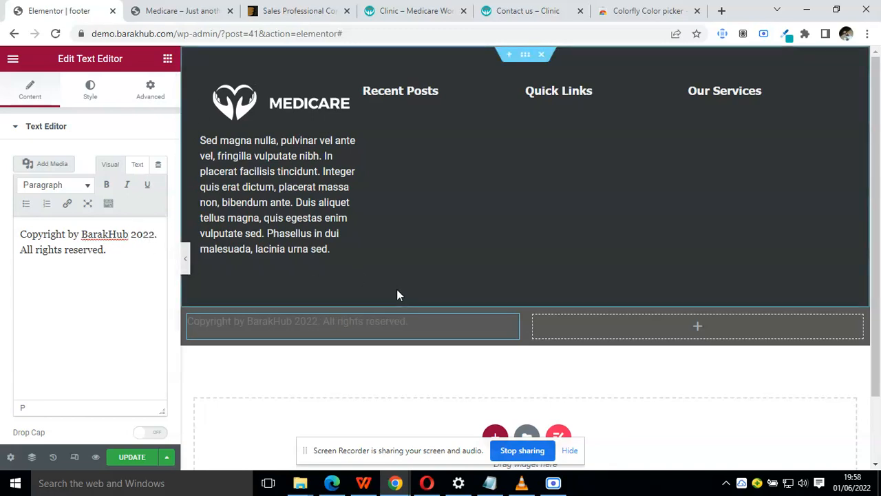
Set the copyright text's color to the global color "light" (#F2F2F2).
click(90, 92)
click(142, 185)
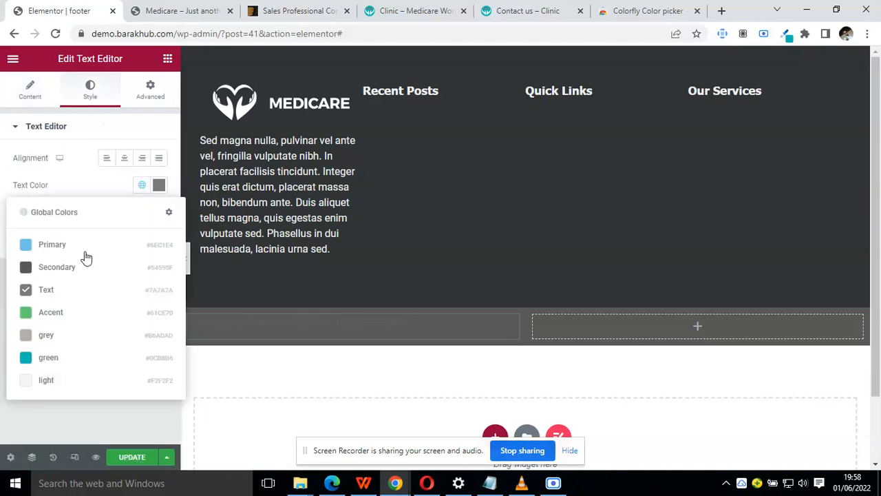
click(59, 338)
click(142, 185)
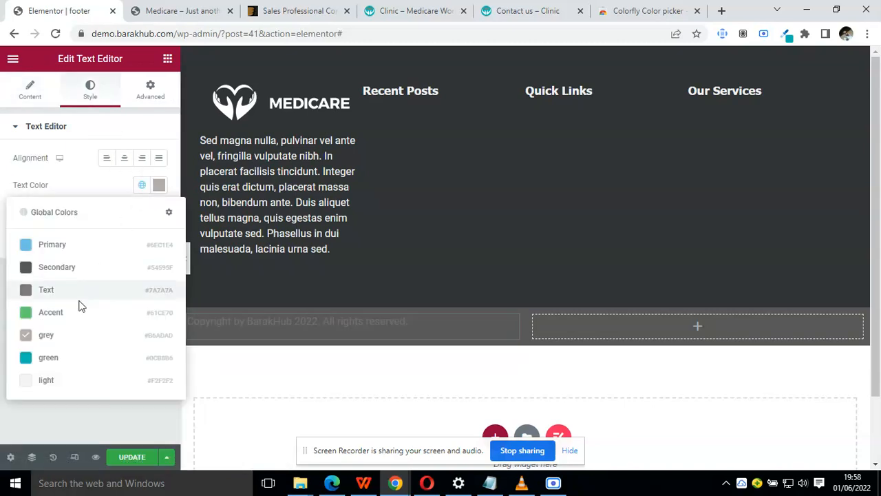
click(61, 382)
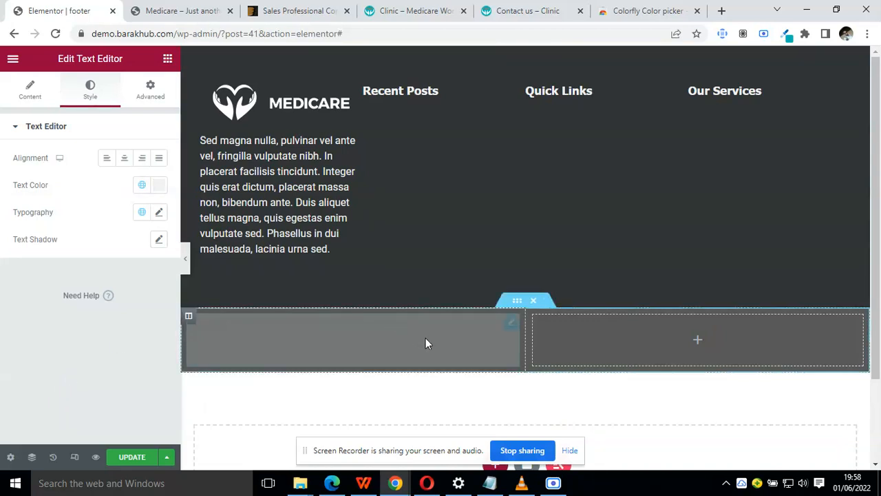
Save the changes to the footer template, retrying the update as needed.
click(141, 460)
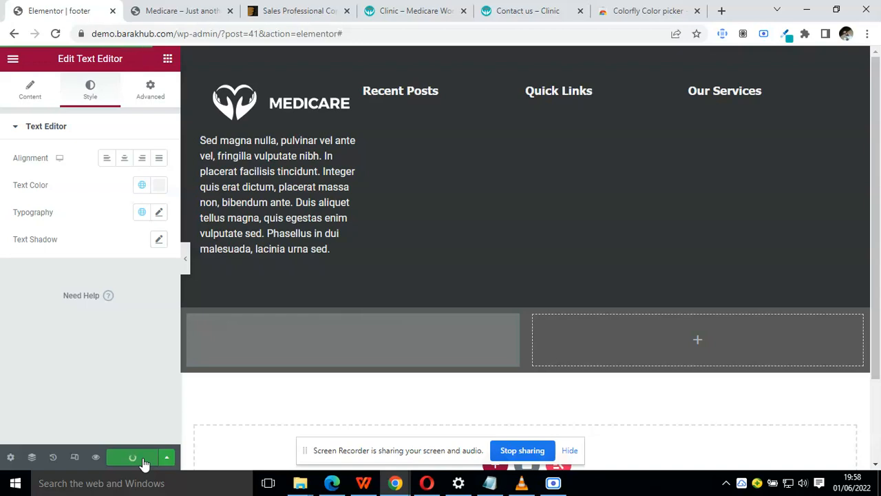
key(XF86AudioLowerVolume)
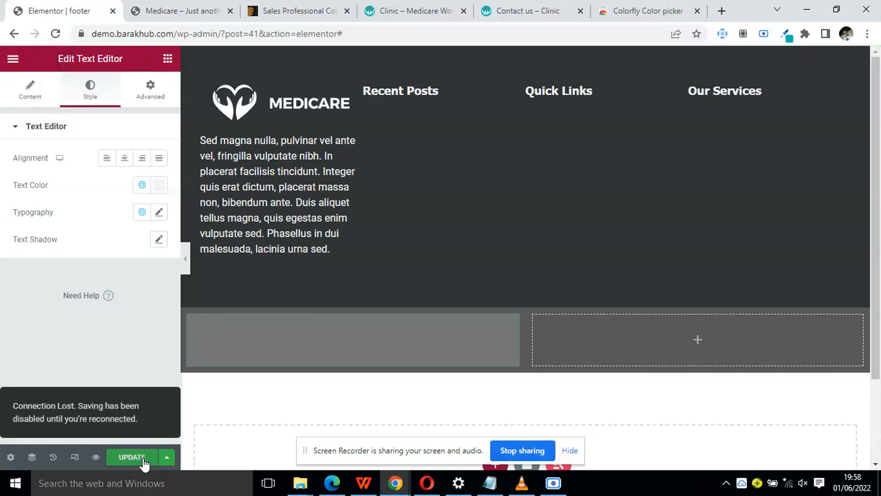
key(XF86AudioMute)
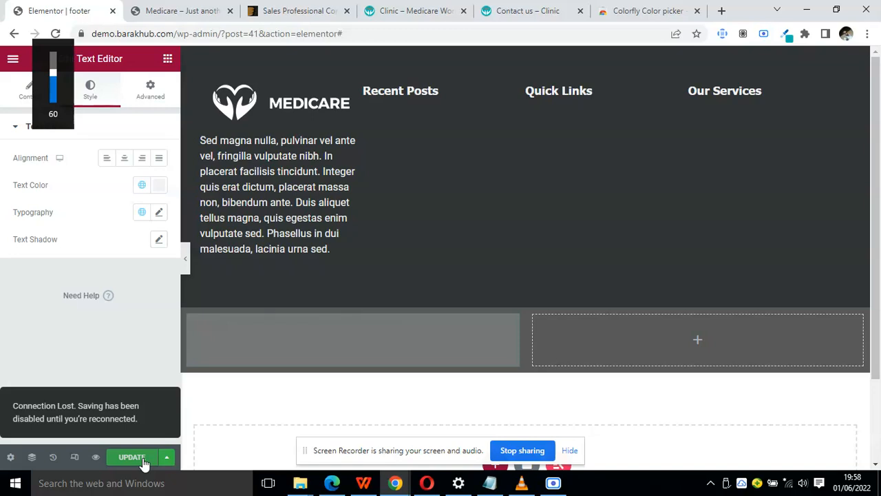
key(XF86AudioMute)
key(XF86AudioMute)
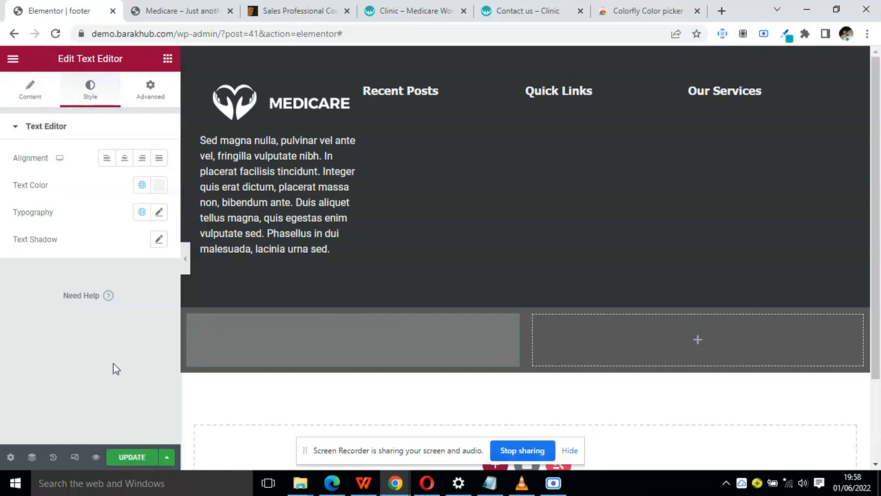
click(130, 459)
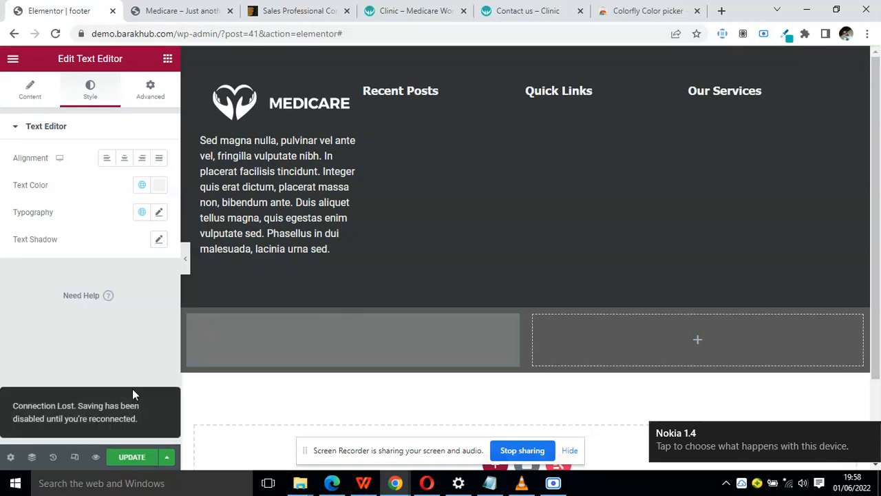
click(130, 457)
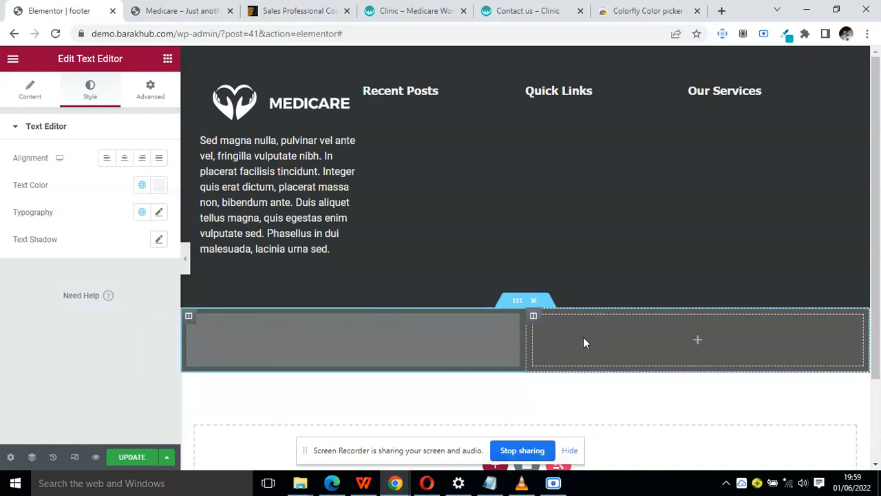
click(133, 458)
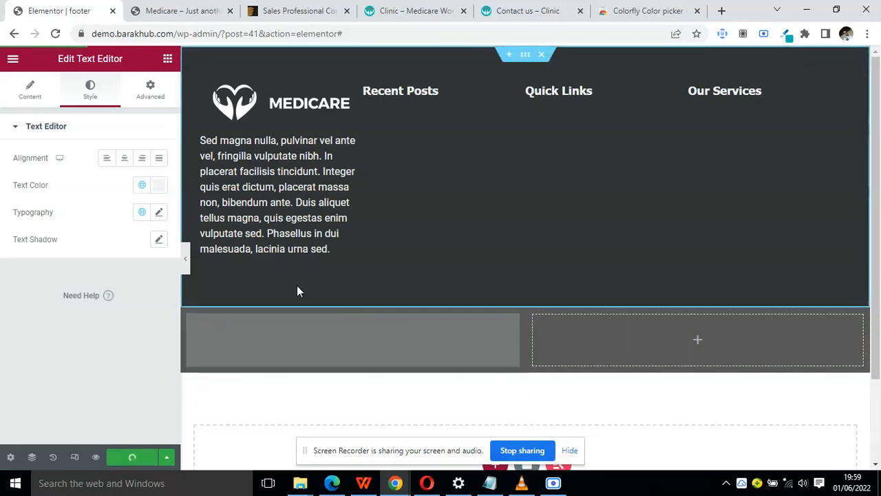
Check the reference demo's bottom bar, find the Icon List widget by searching "list", and place it in the bar's second column.
click(413, 11)
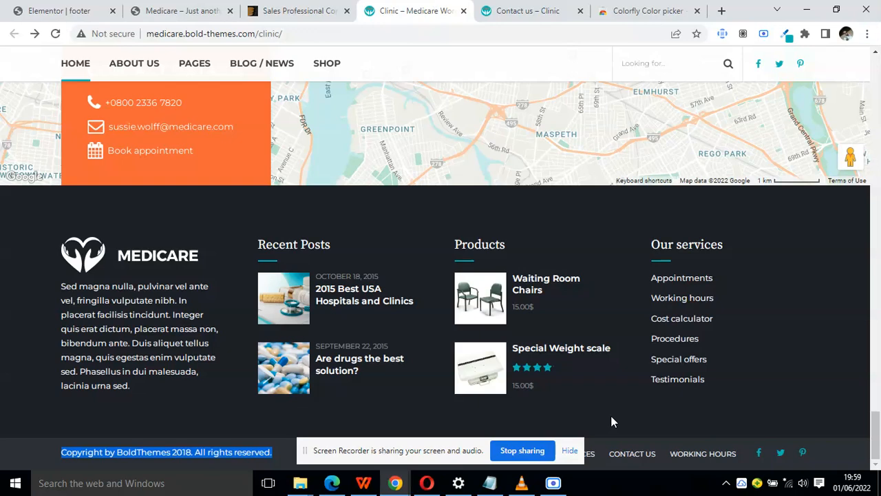
click(76, 9)
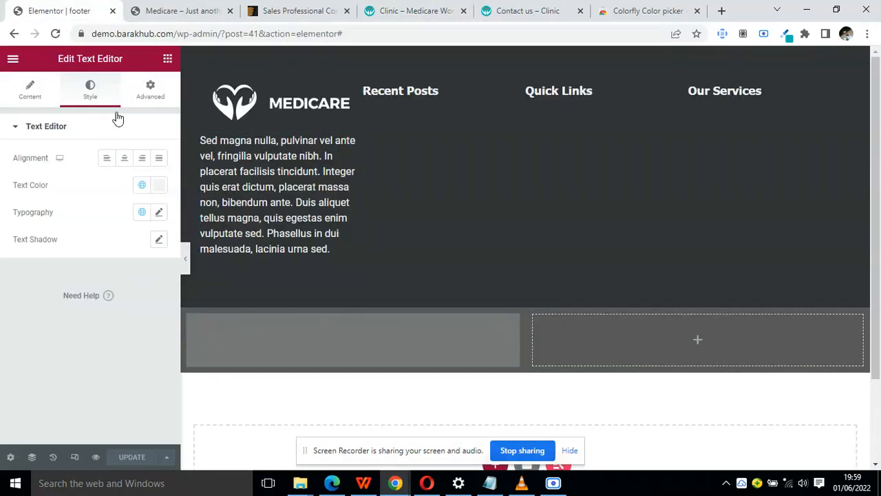
key(ctrl+z)
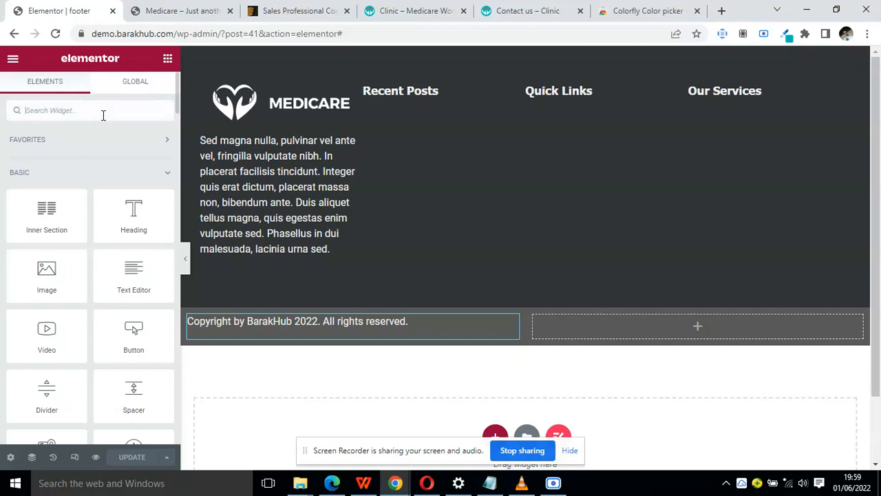
text(i)
text(ist)
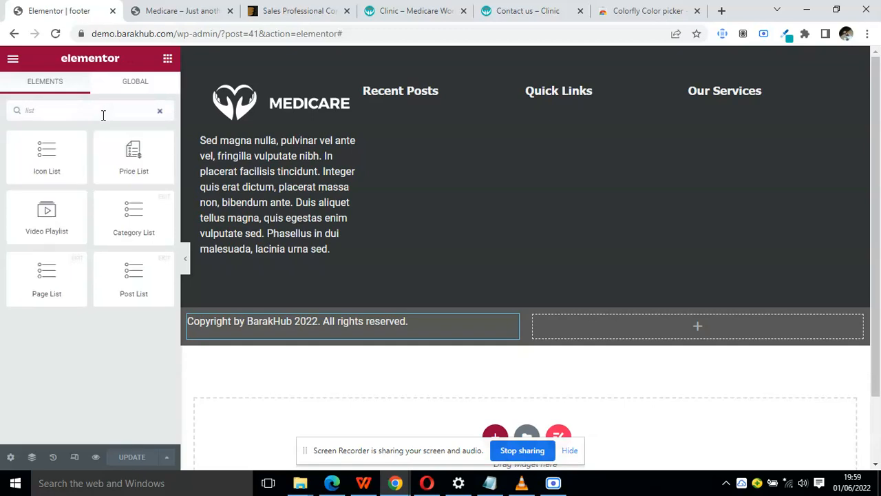
drag(50, 151, 604, 326)
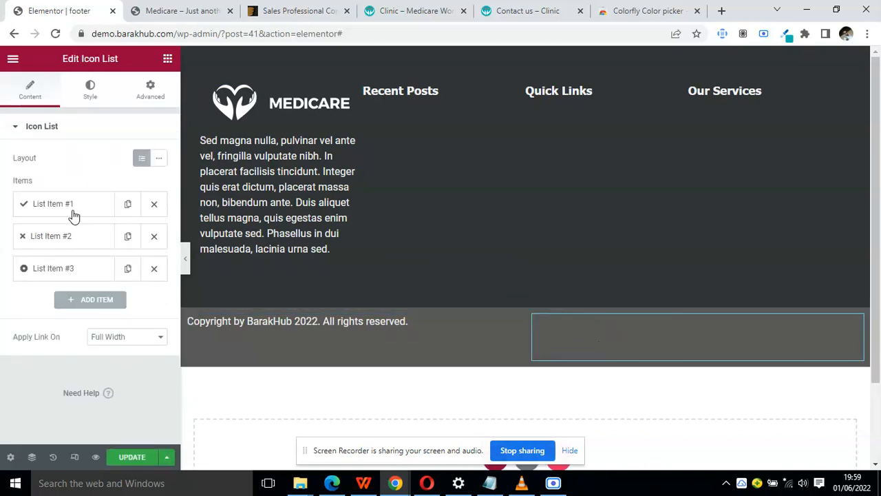
Set the first list item's text to "Contact Us".
click(74, 211)
click(89, 247)
key(ctrl+a)
text(C)
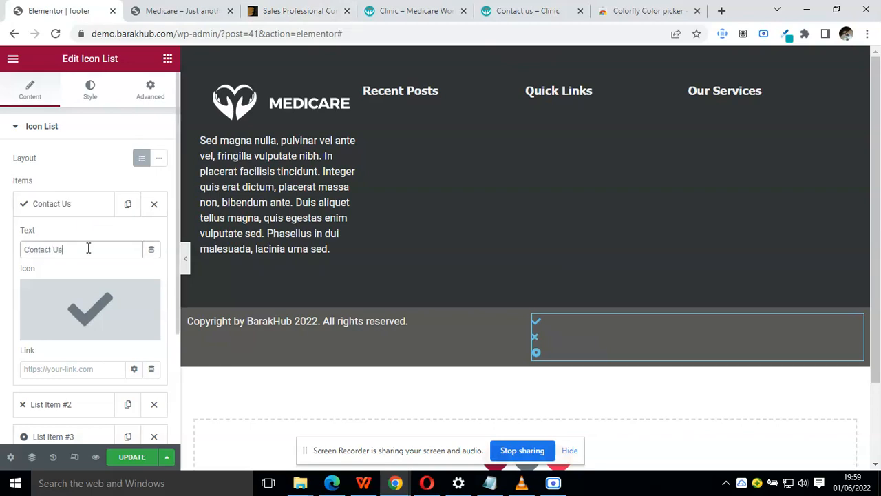
click(75, 199)
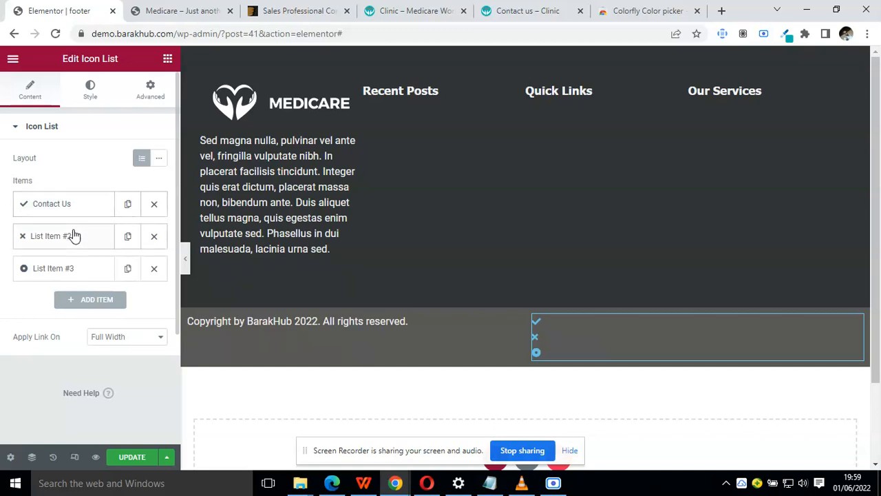
Set the second list item's text to "About Us".
click(73, 234)
click(73, 276)
key(ctrl+a)
text(ABou)
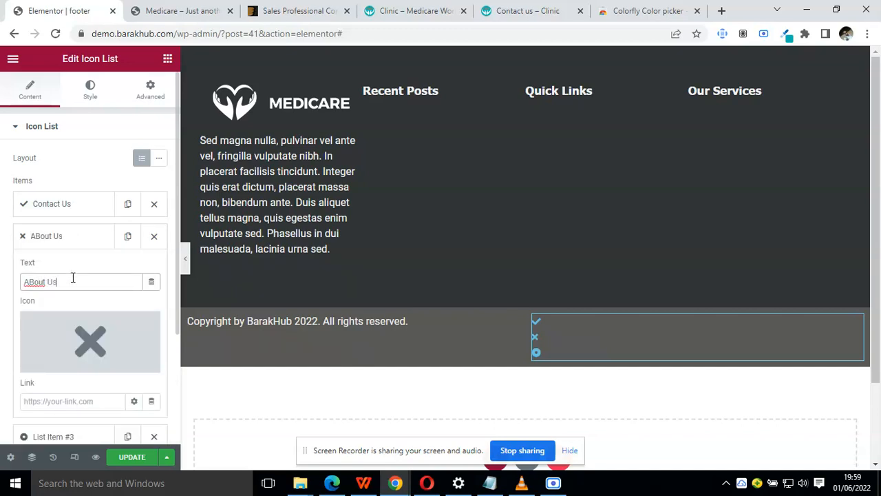
key(BackSpace)
text(b)
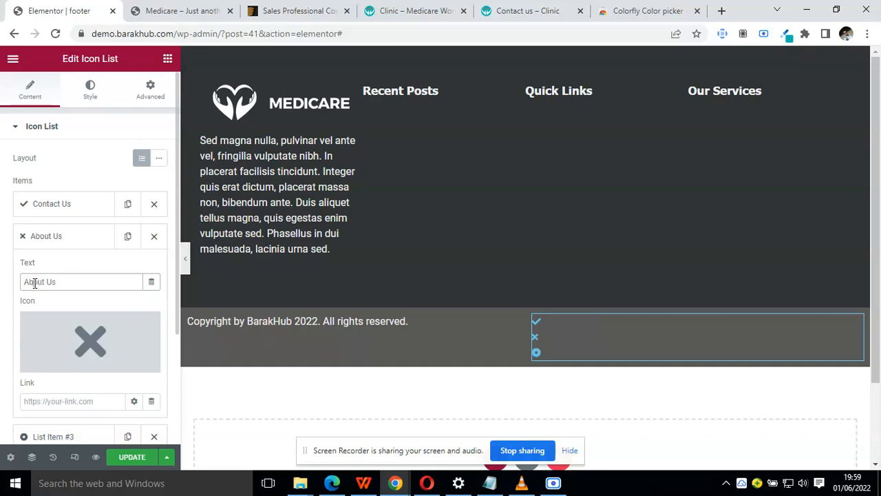
click(62, 239)
Set the third list item's text to "News".
click(66, 268)
triple_click(65, 309)
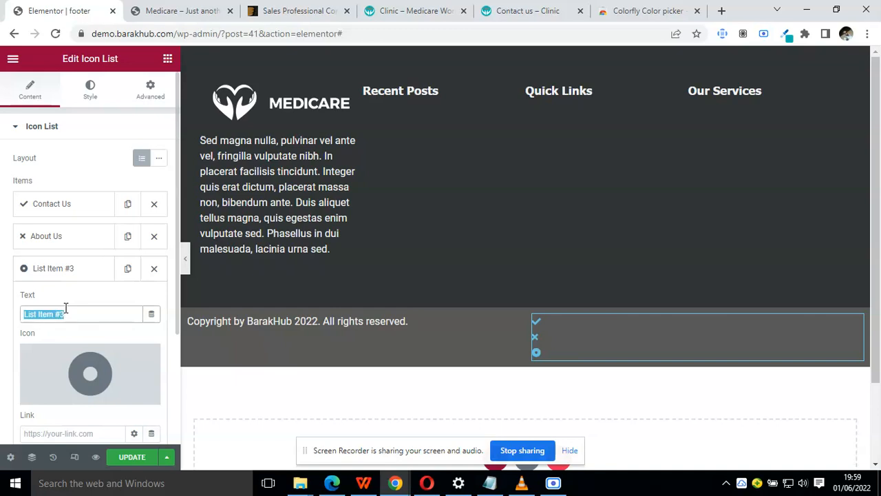
text(News)
Remove the icons from the News, About Us and Contact Us list items.
click(73, 272)
click(75, 273)
click(53, 274)
click(61, 244)
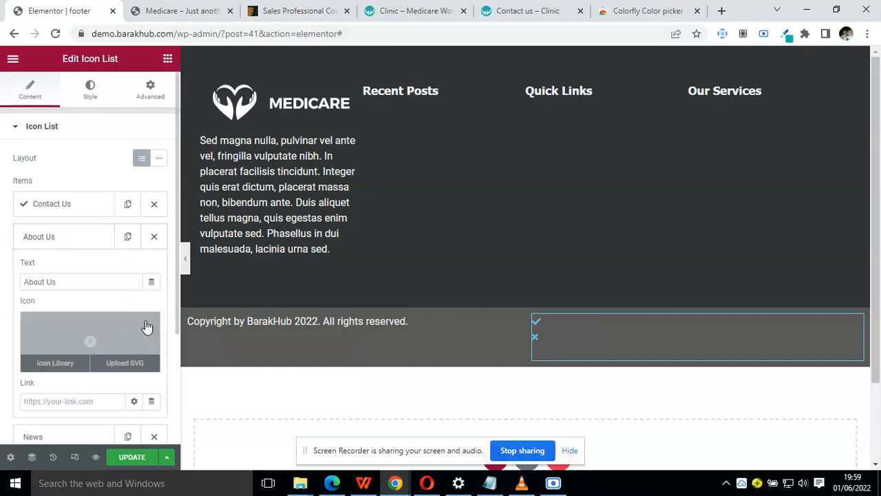
click(64, 206)
click(141, 296)
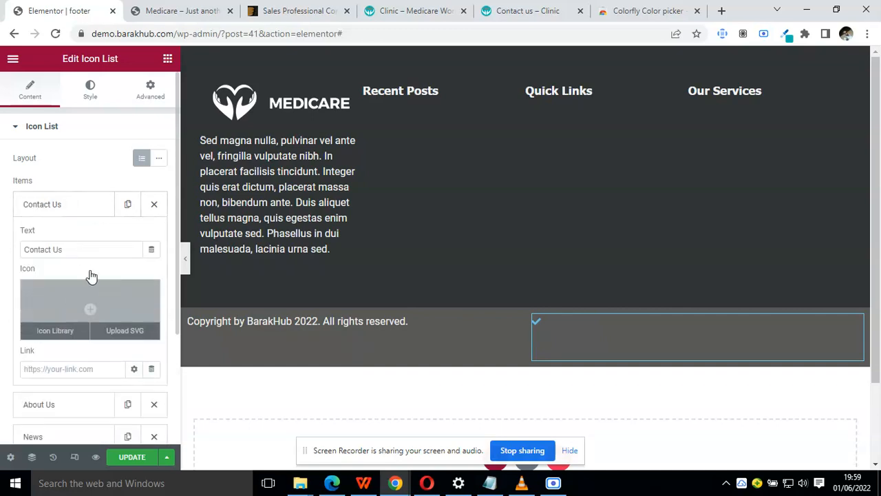
click(74, 212)
Switch the icon list to the inline layout and compare it with the reference demo's bottom bar links.
click(157, 159)
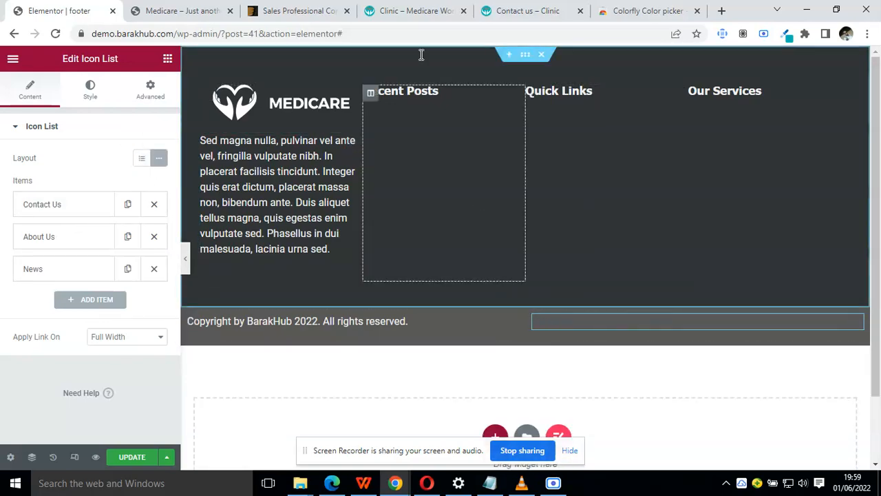
click(417, 8)
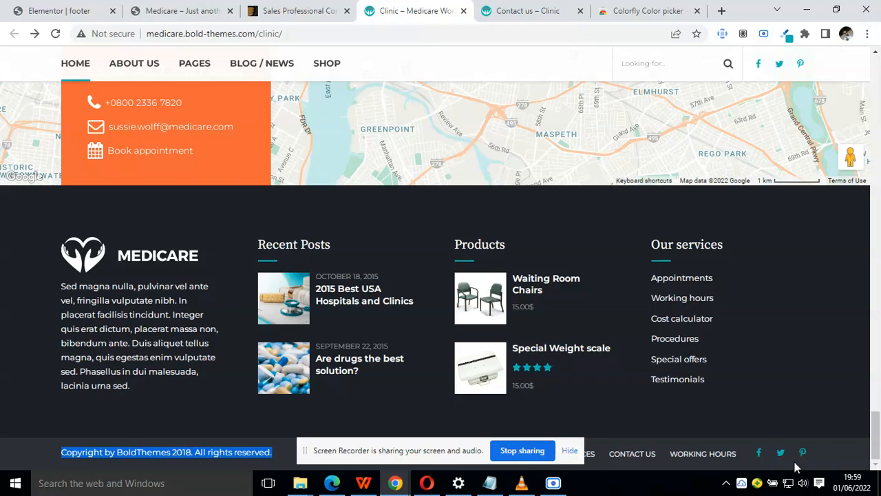
Return to the footer editor and set the bottom bar icon list's text color to the global color "light".
click(165, 10)
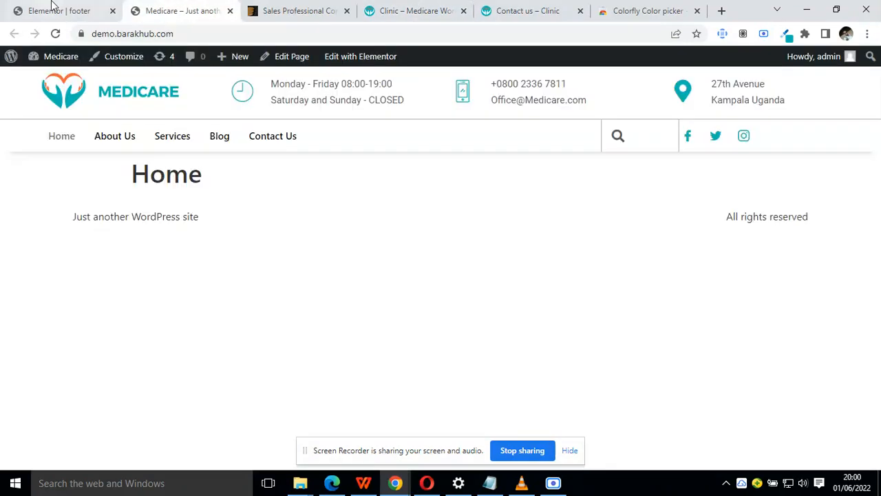
click(49, 10)
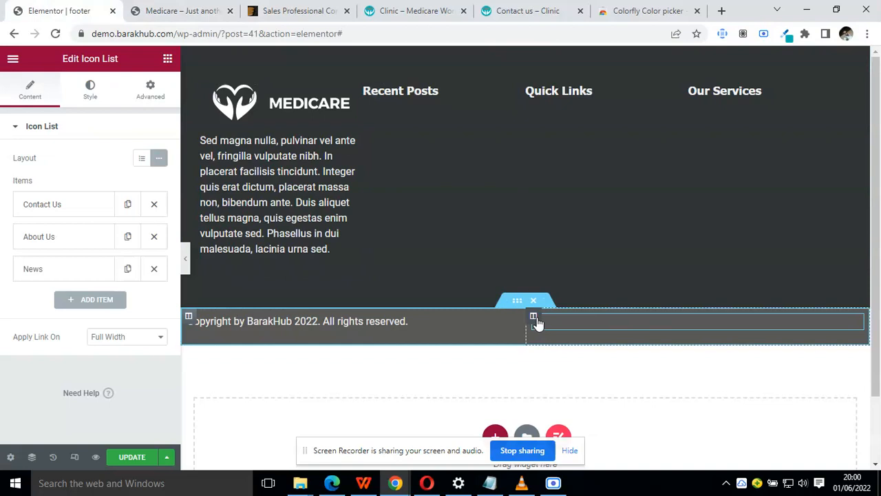
right_click(535, 323)
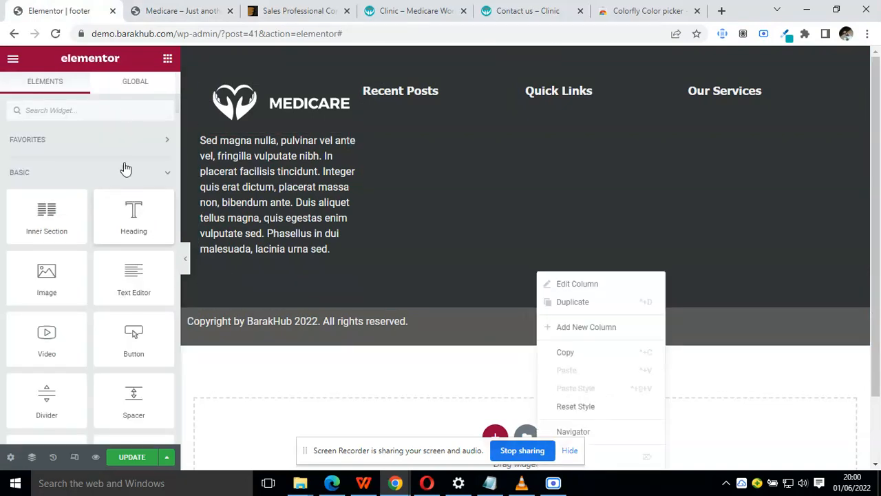
click(697, 335)
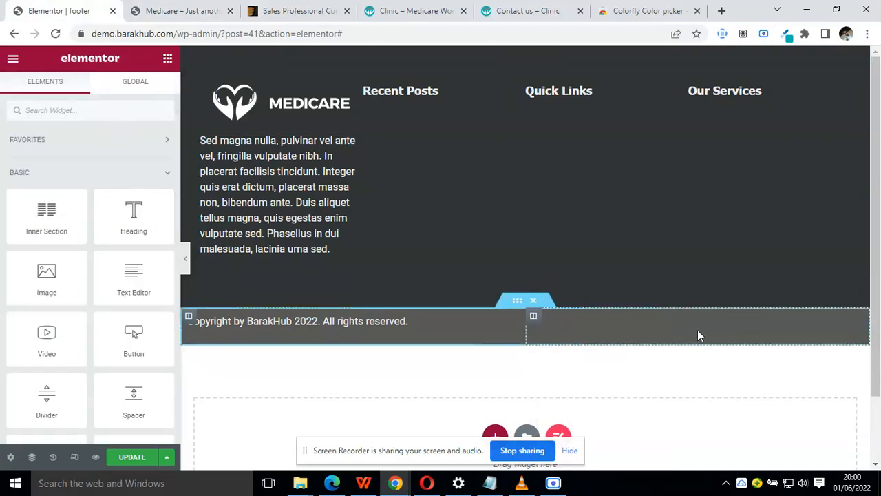
click(698, 327)
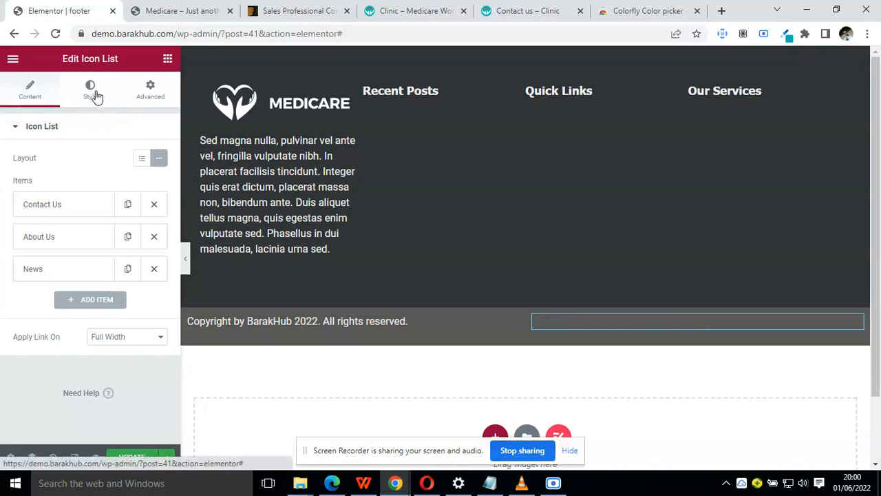
click(96, 97)
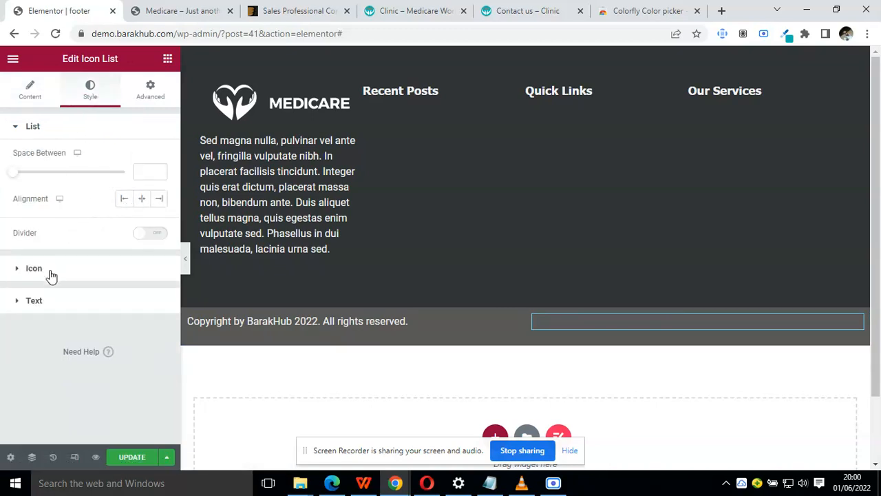
click(51, 299)
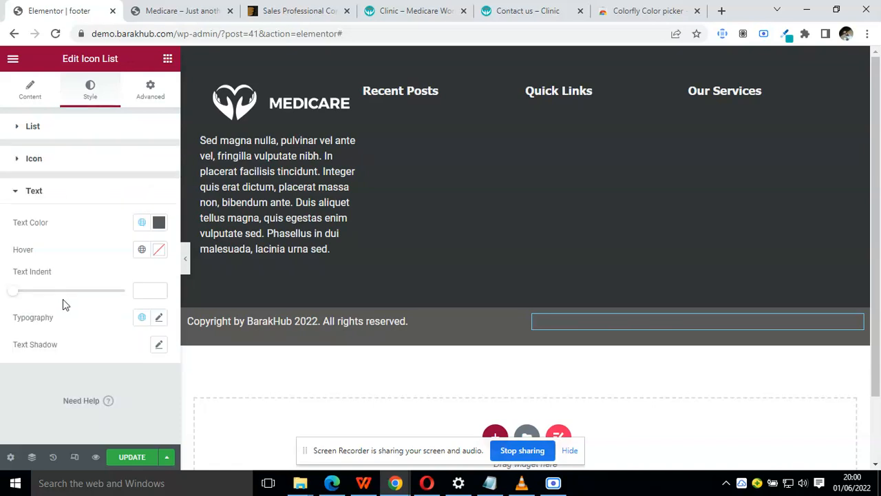
click(142, 222)
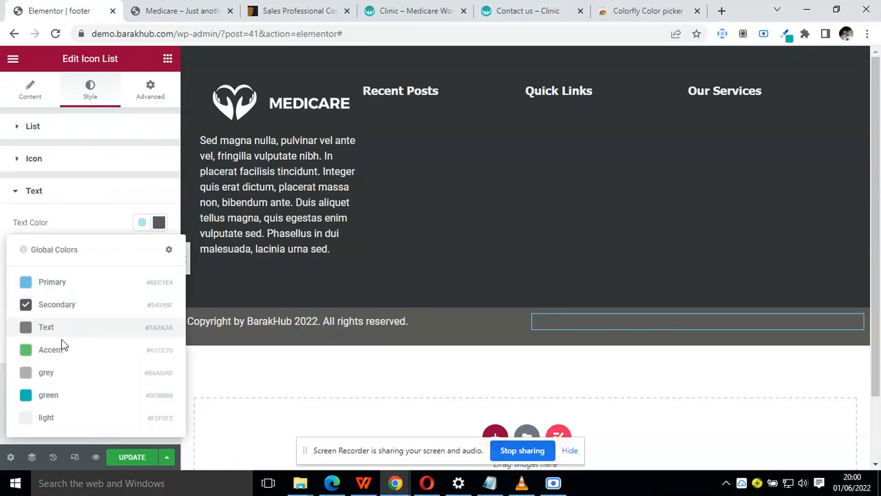
click(60, 418)
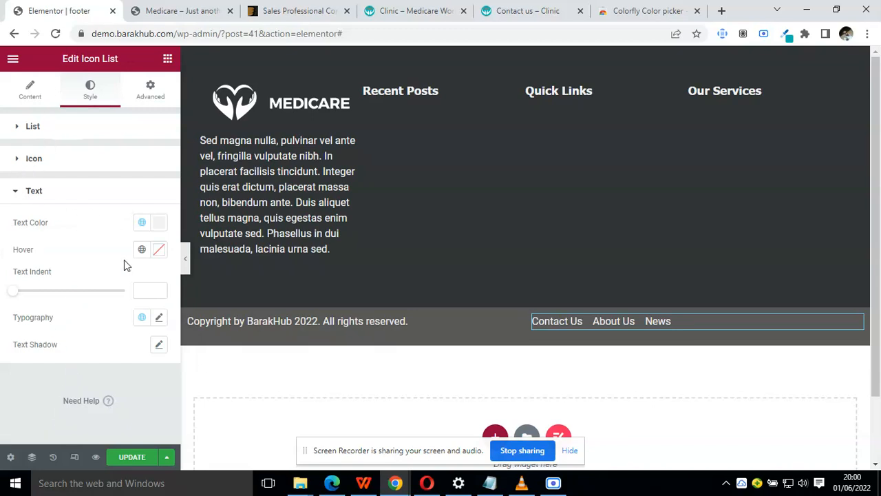
Underline the bottom bar's icon list text through its typography decoration setting.
click(159, 317)
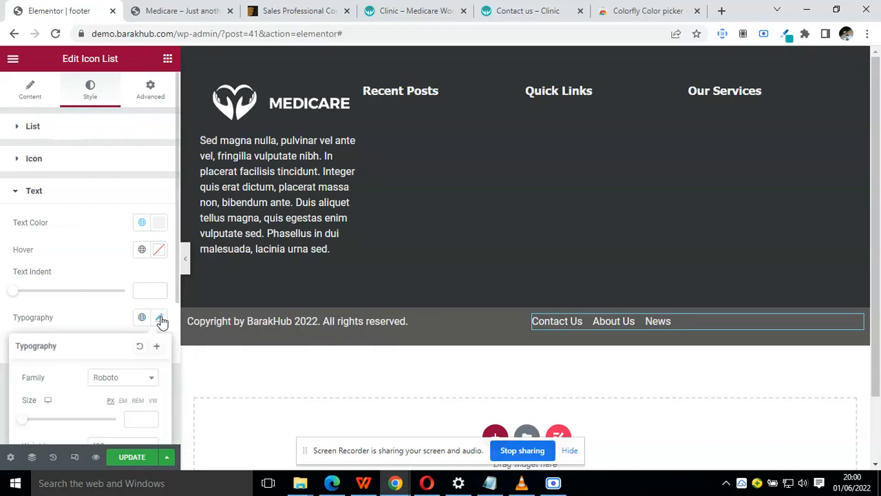
scroll(126, 365, down, 2)
click(126, 346)
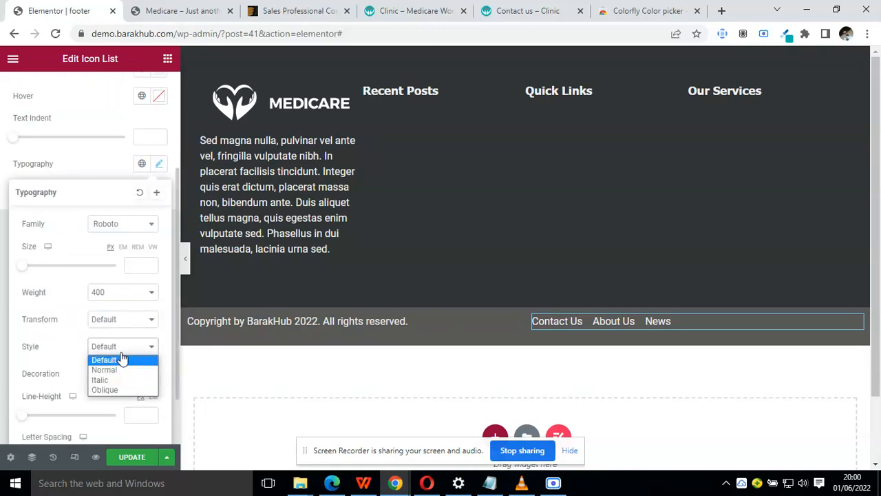
click(68, 353)
scroll(68, 353, down, 1)
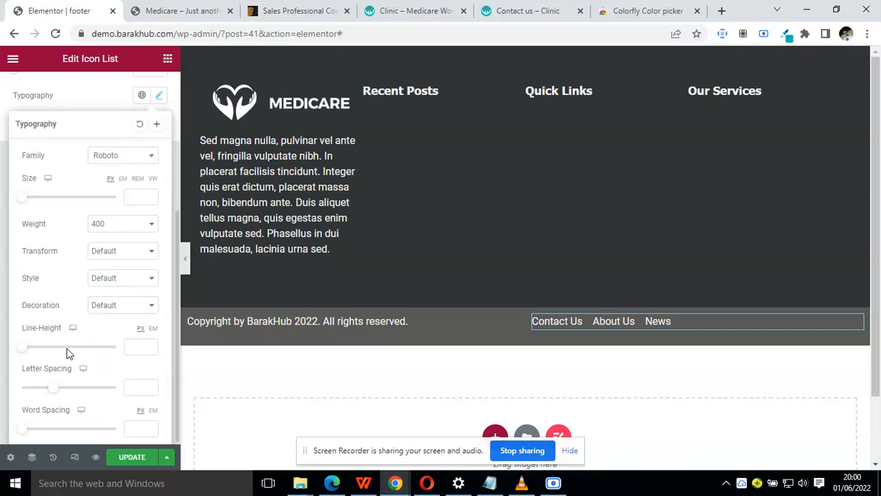
click(134, 308)
click(127, 324)
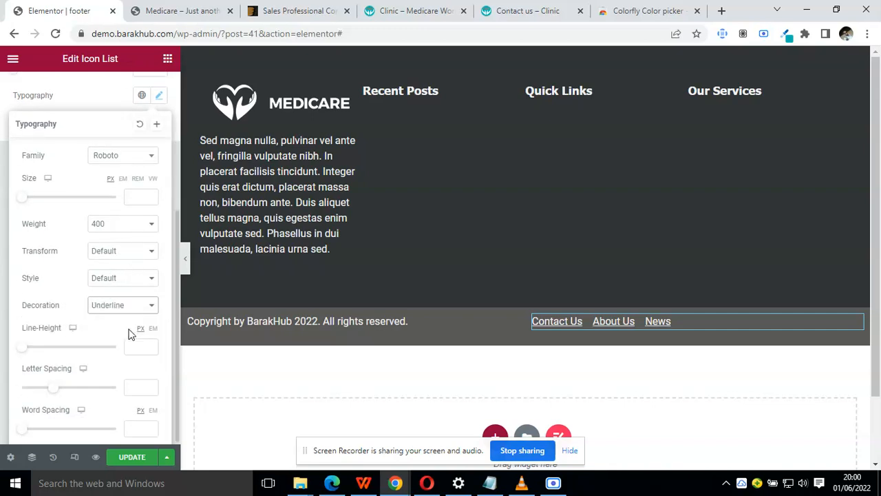
Set the icon list text's weight to 300 and its size to 15 px.
click(129, 226)
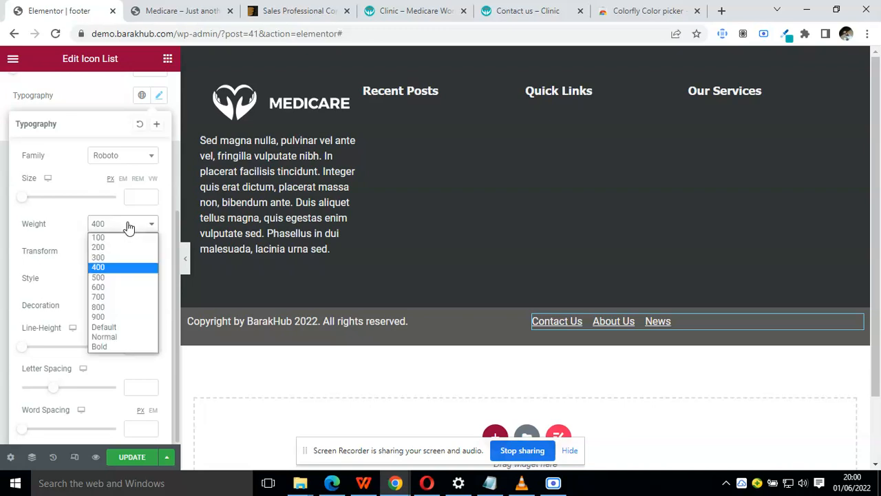
click(121, 258)
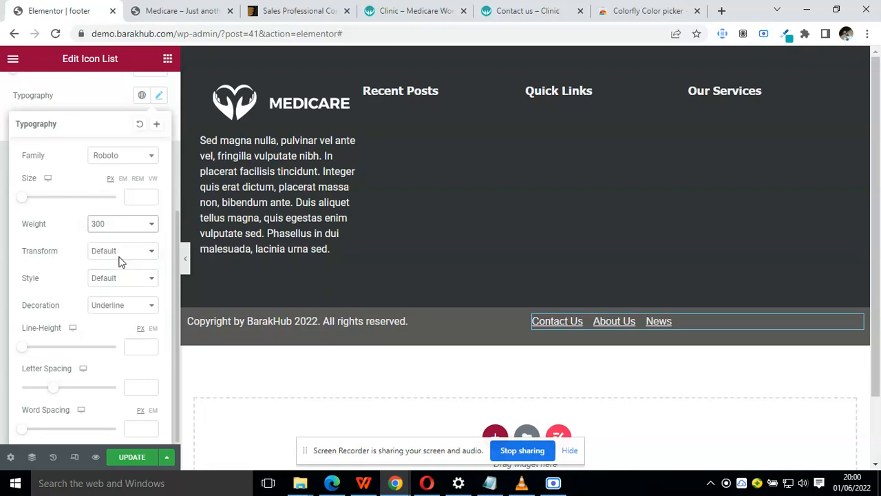
click(147, 197)
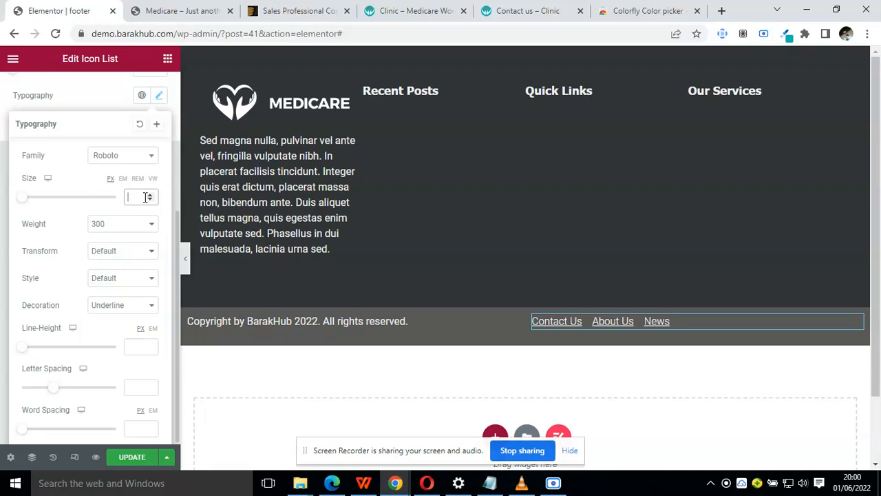
text(16)
key(BackSpace)
text(4)
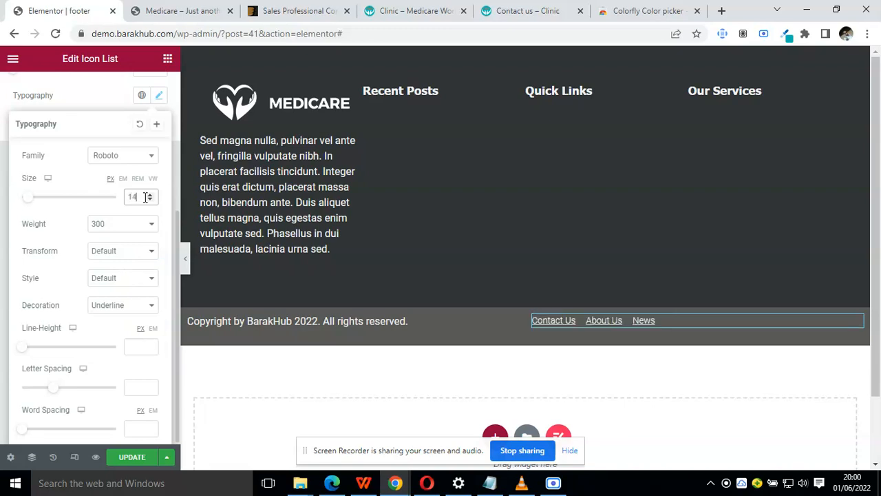
key(BackSpace)
text(5)
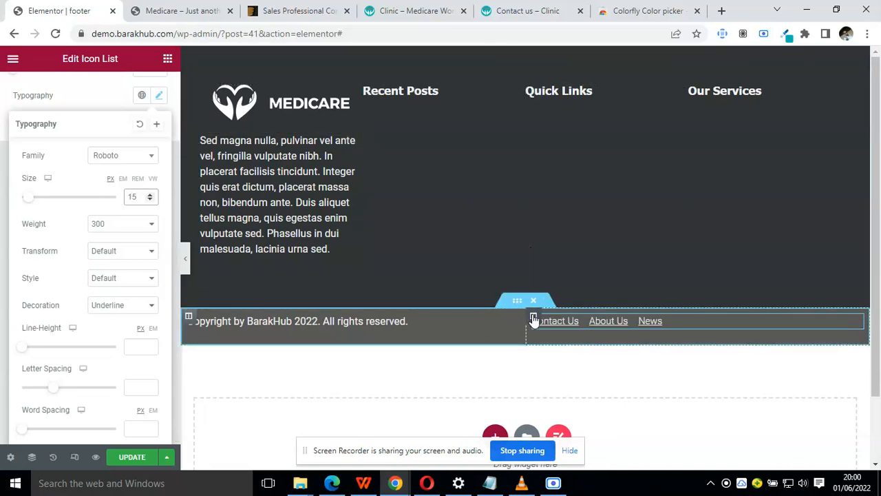
Duplicate the bottom bar column holding the links and set the copy's column width to 10%.
right_click(534, 318)
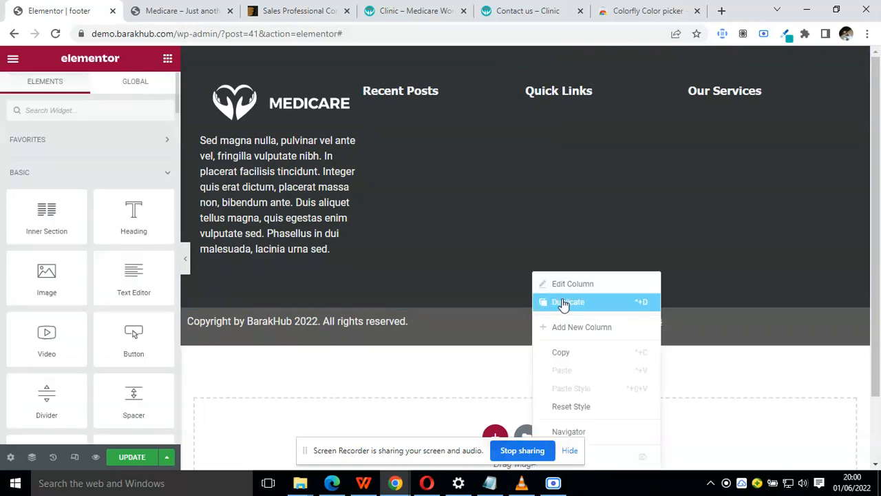
click(563, 303)
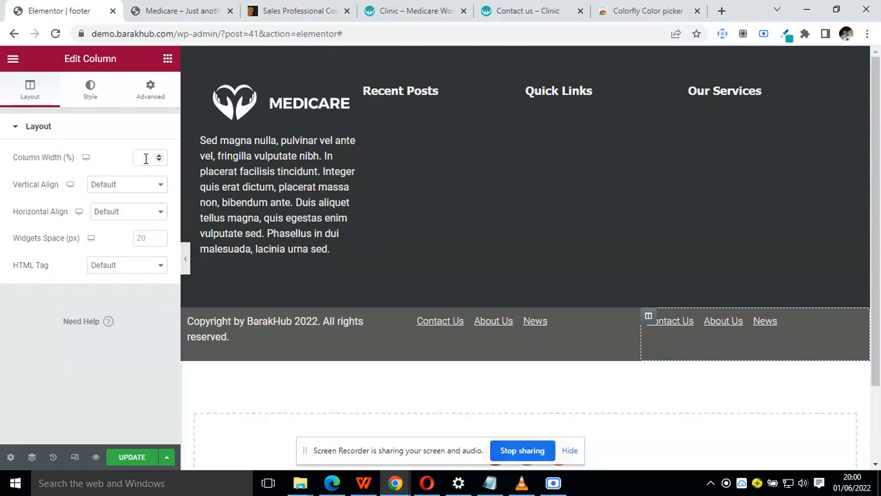
text(10)
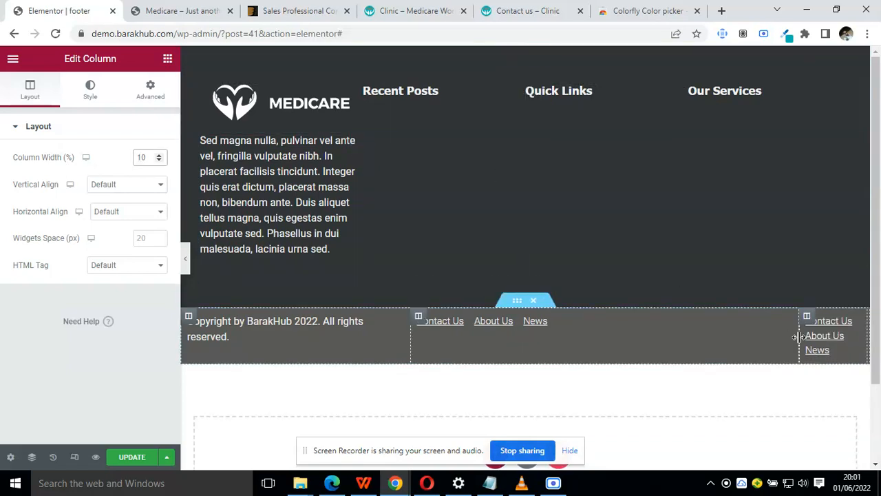
Open the available actions for the duplicated icon list in the bottom bar's third column.
right_click(827, 332)
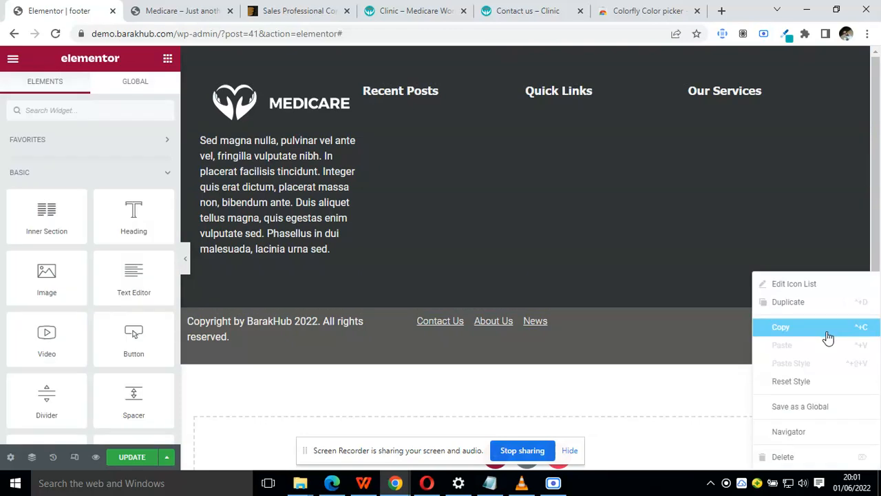
Replace the Contact Us item in the footer's third-column icon list with a text-free plain Facebook "f" icon, searching for "face".
click(734, 351)
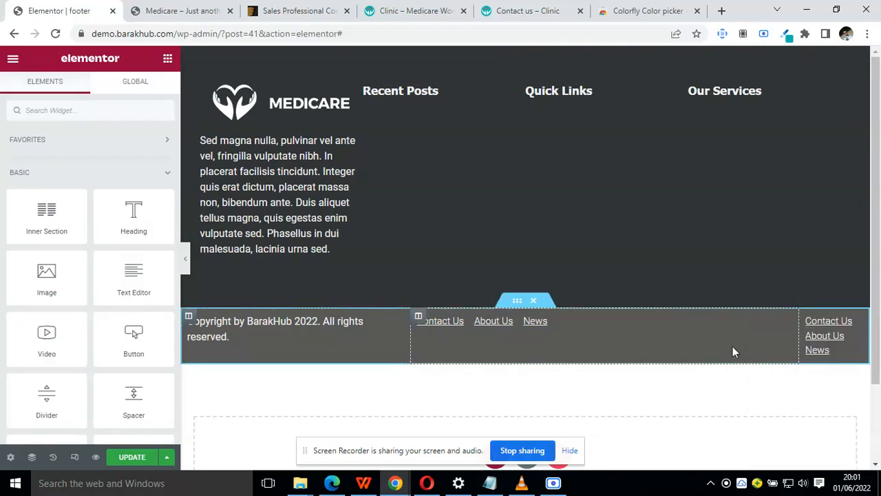
click(820, 338)
click(82, 208)
click(74, 249)
key(ctrl+a)
key(BackSpace)
mouse_move(89, 301)
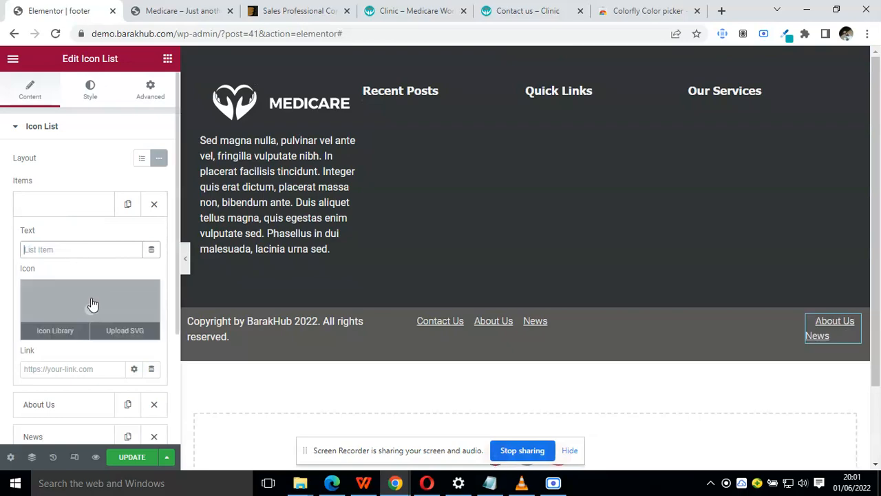
click(84, 305)
click(84, 304)
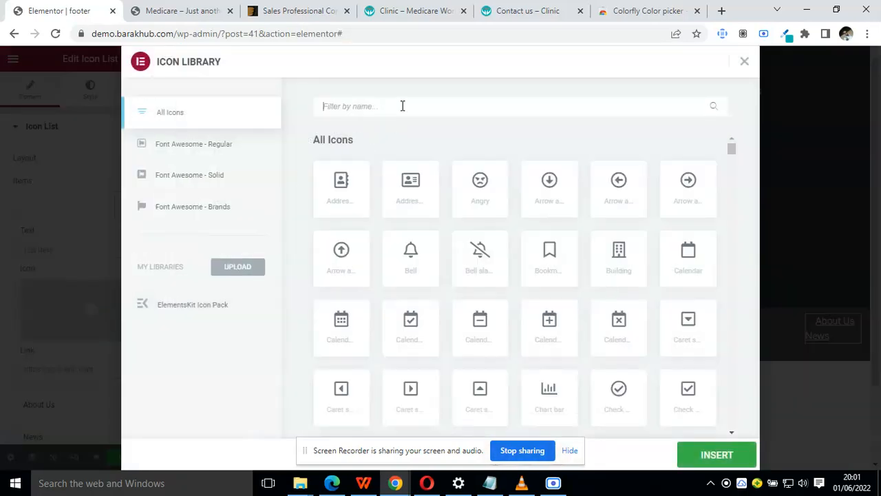
text(face)
click(417, 199)
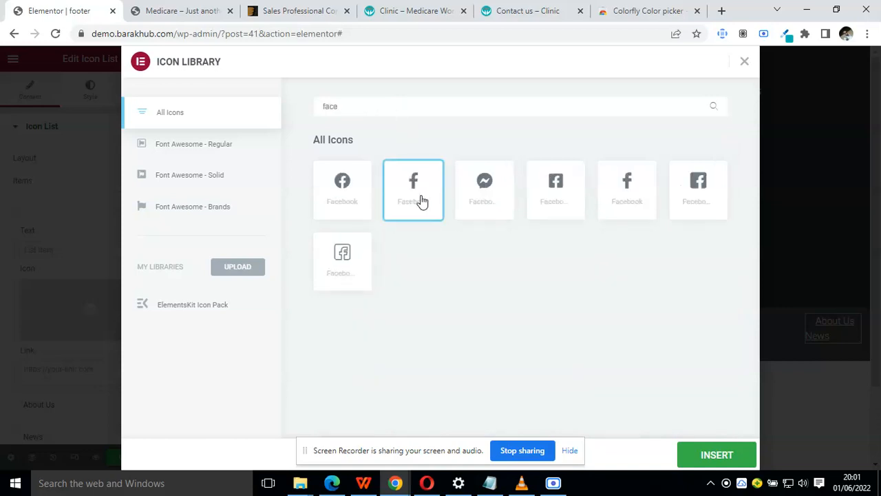
click(693, 459)
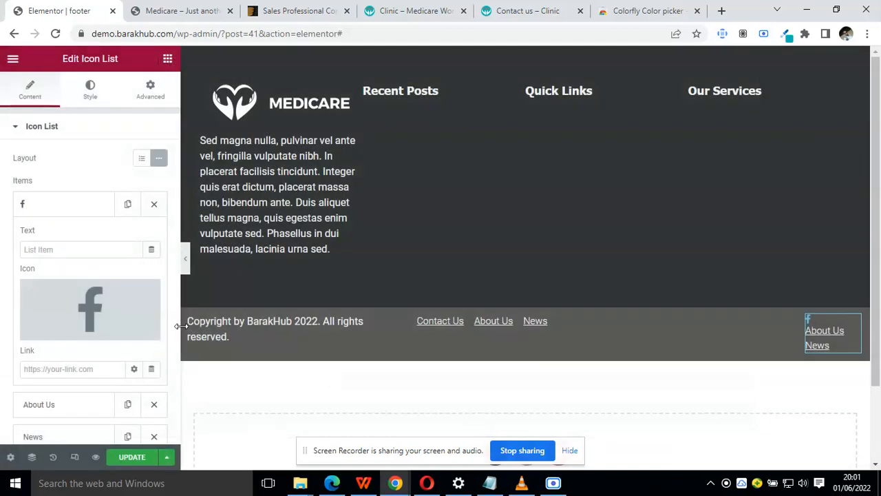
Clear the About Us item's text in the same icon list and give it a Twitter bird icon, searching for "twi".
click(43, 204)
click(58, 241)
click(63, 279)
key(ctrl+a)
key(BackSpace)
click(80, 324)
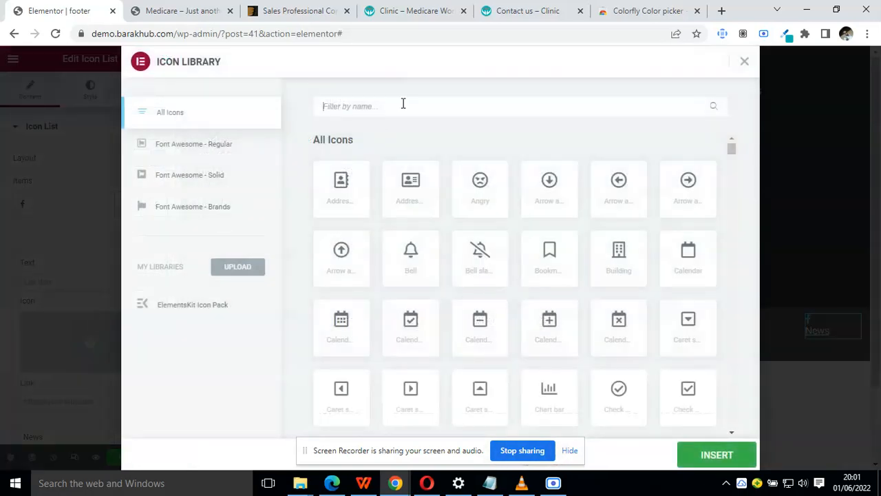
text(twi)
click(555, 184)
click(701, 462)
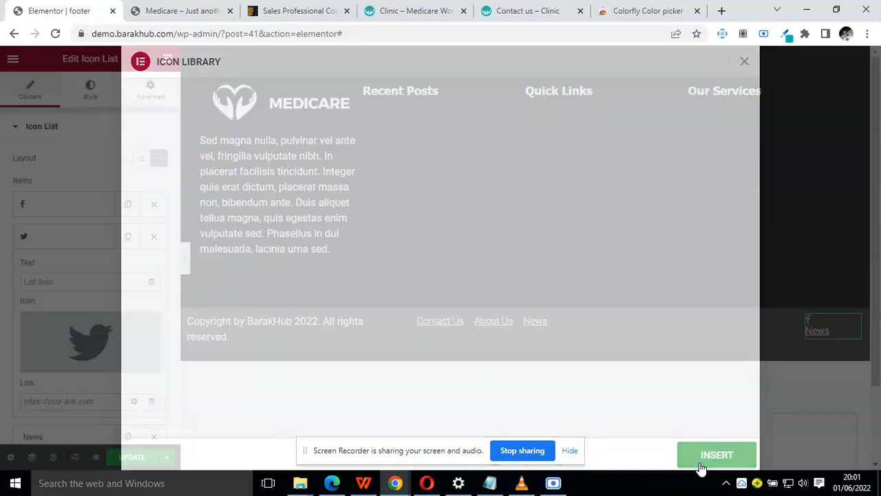
Clear the News item's text in the same icon list and give it an Instagram icon, searching for "inst".
click(62, 241)
click(78, 269)
click(94, 321)
key(ctrl+a)
key(BackSpace)
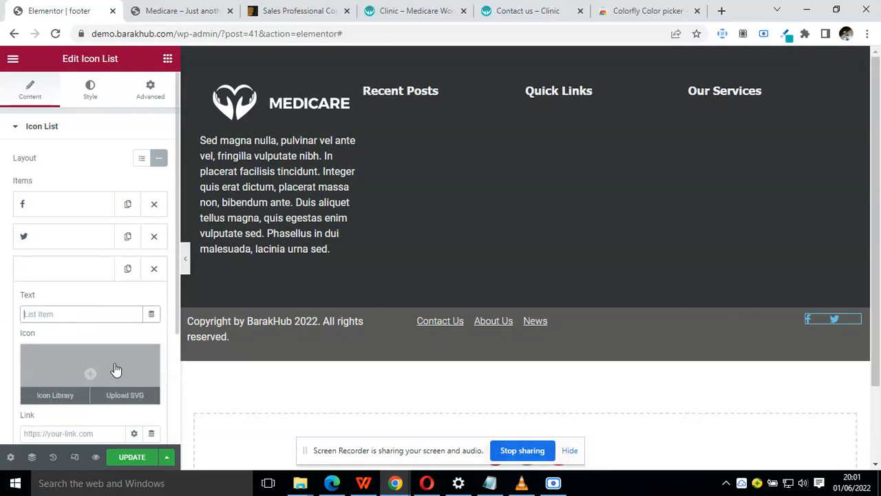
click(61, 377)
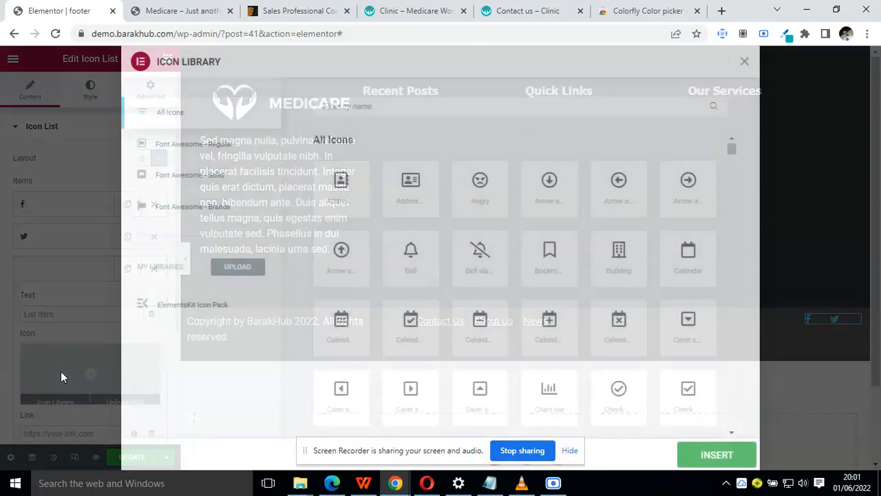
text(inst)
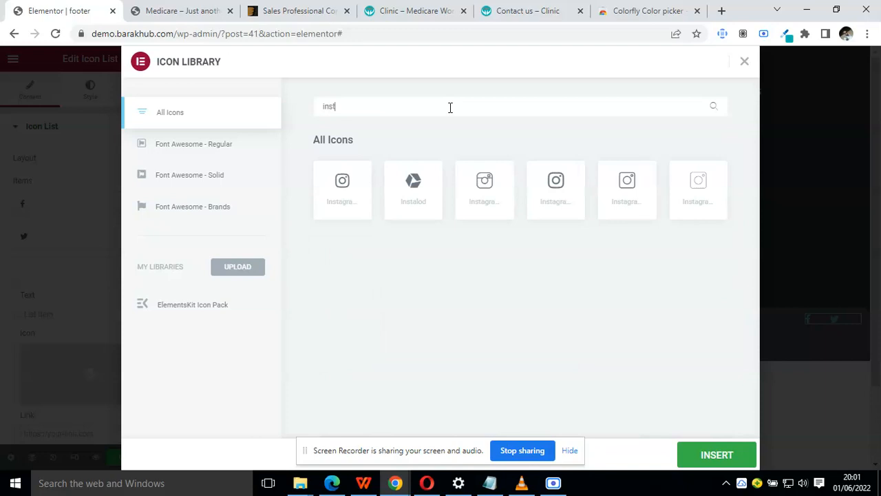
click(581, 178)
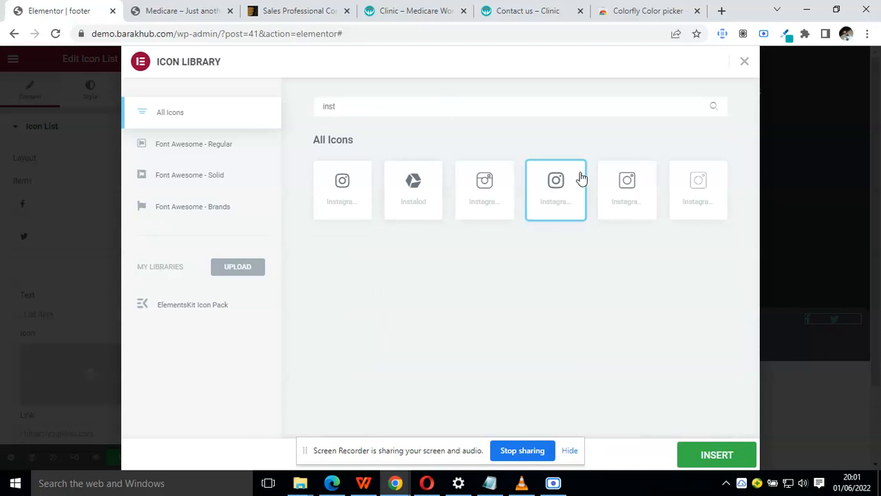
click(704, 454)
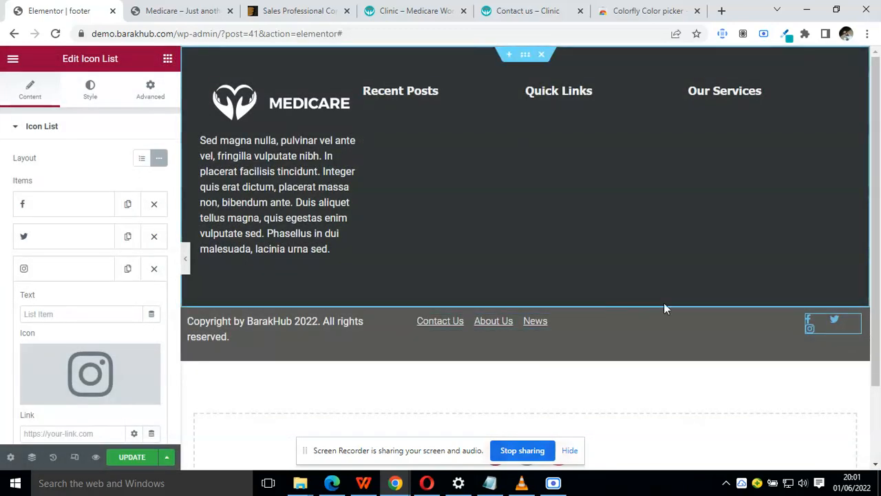
Preview the footer at full width and set the social icons column's width to 15%.
click(186, 260)
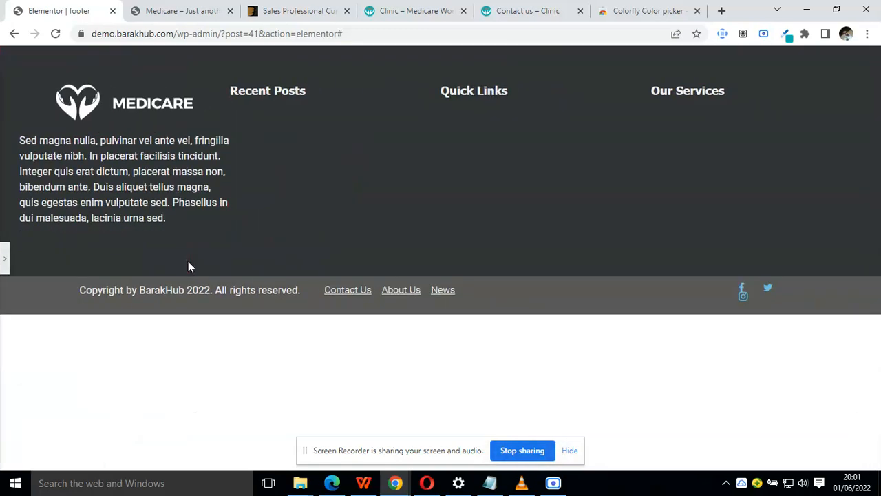
click(5, 256)
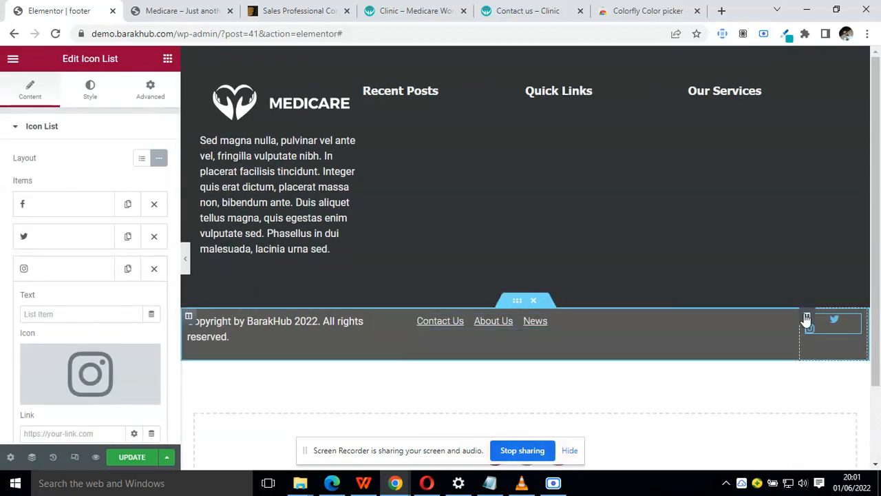
click(807, 317)
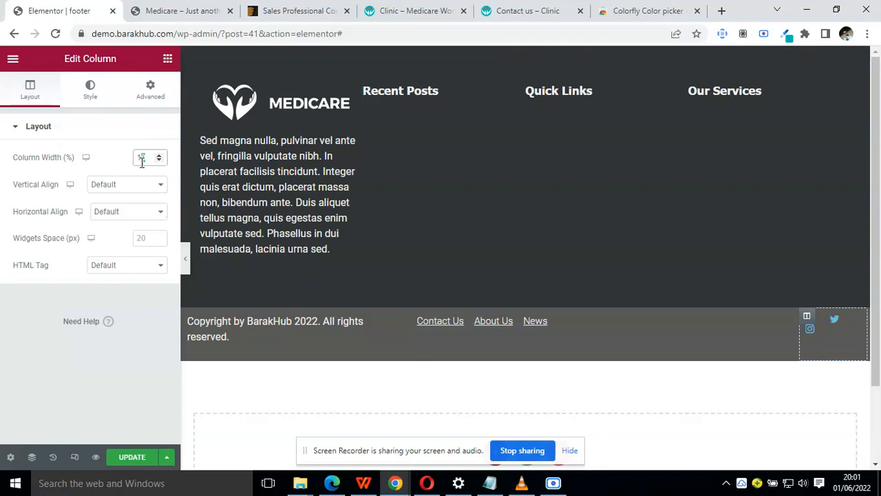
text(5)
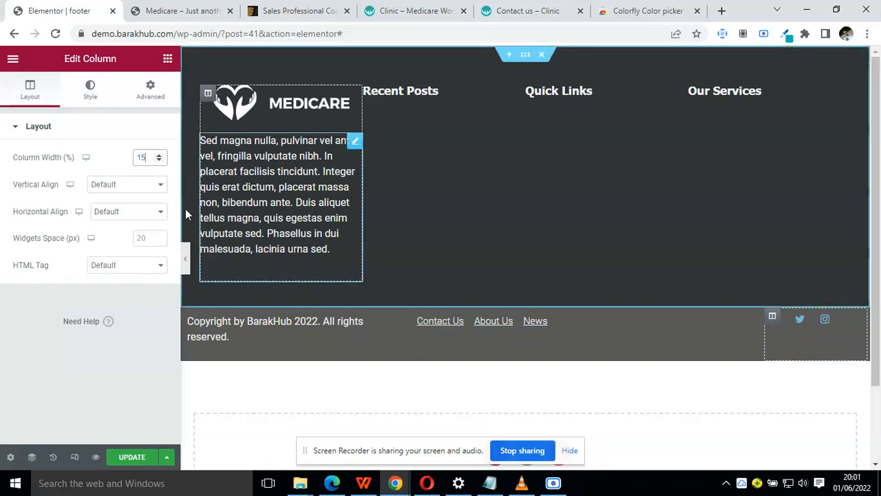
Set the icon color of the social icon list to the global color "light".
click(95, 96)
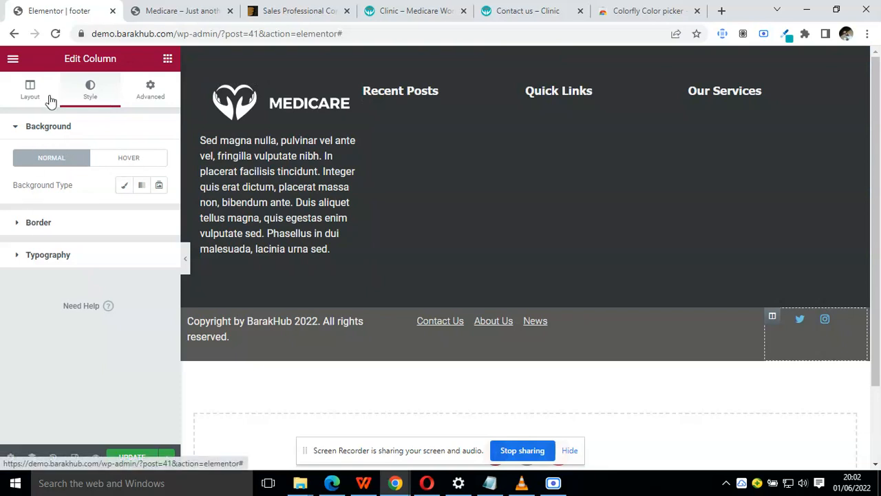
click(399, 192)
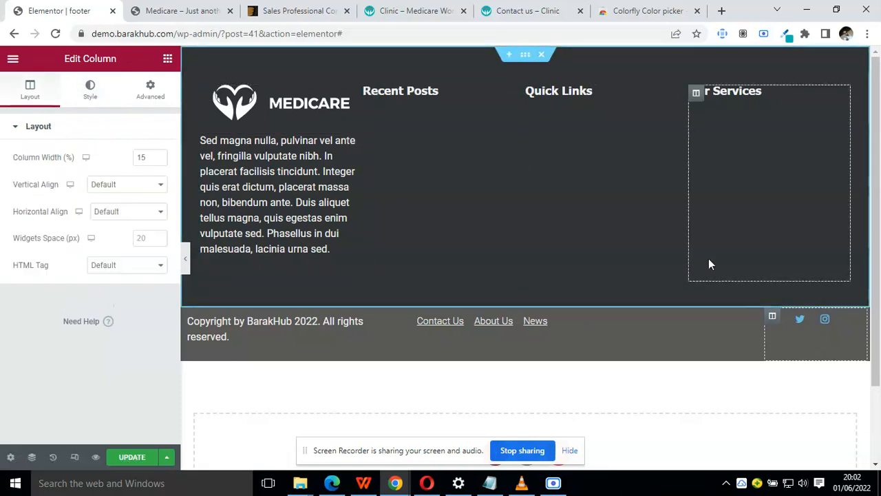
click(852, 321)
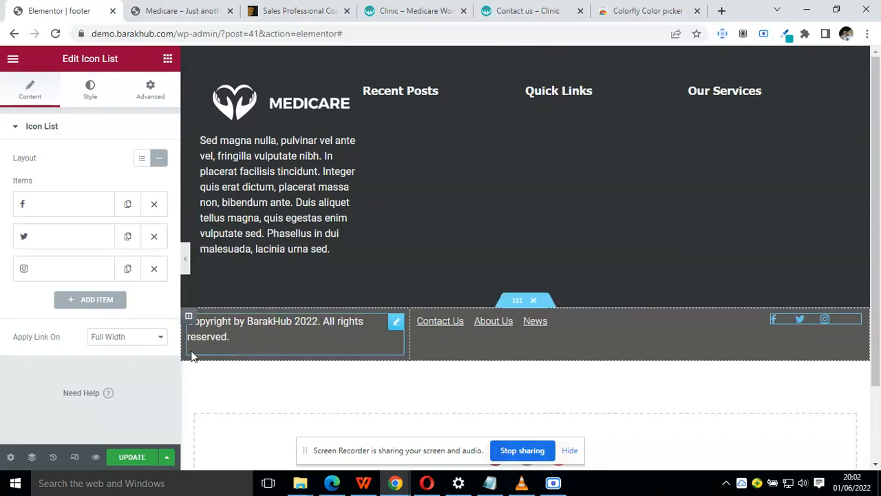
click(92, 103)
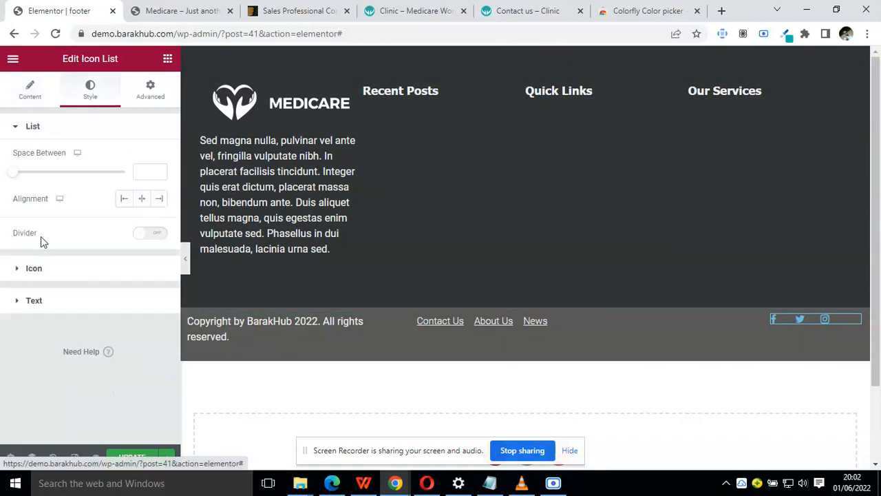
click(59, 270)
click(139, 192)
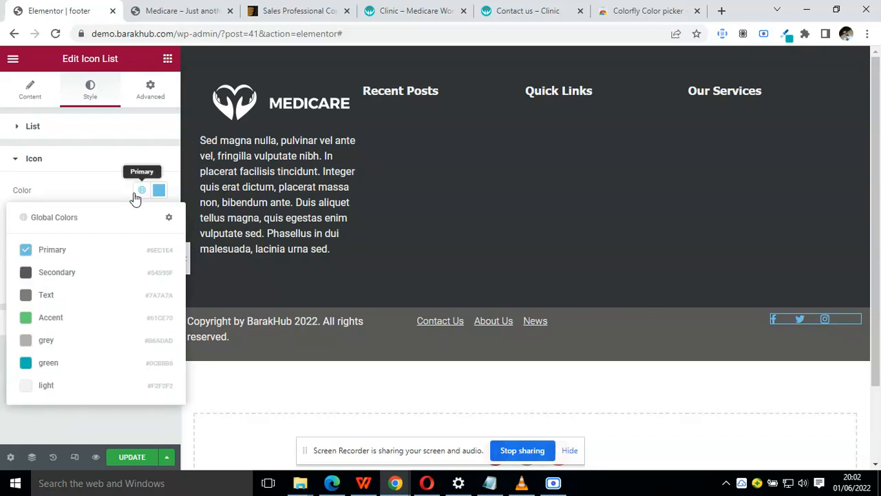
click(44, 385)
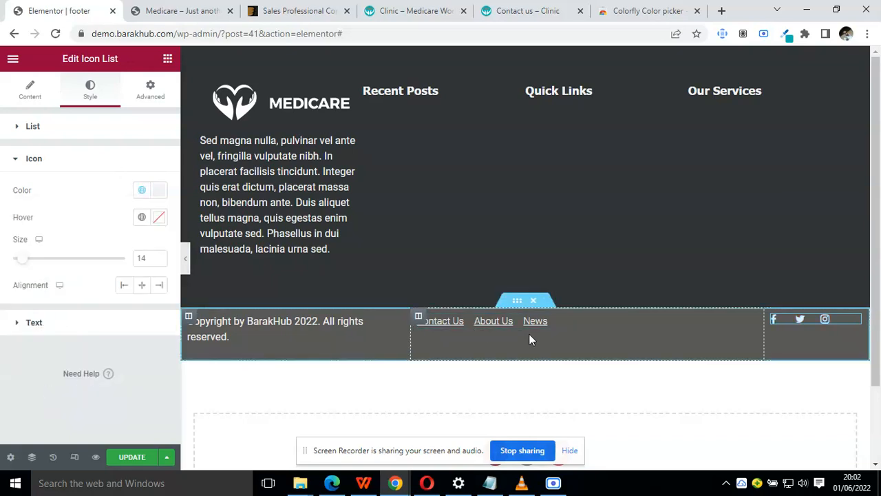
Set the vertical alignment of all three columns in the footer's copyright bar to Middle.
click(418, 317)
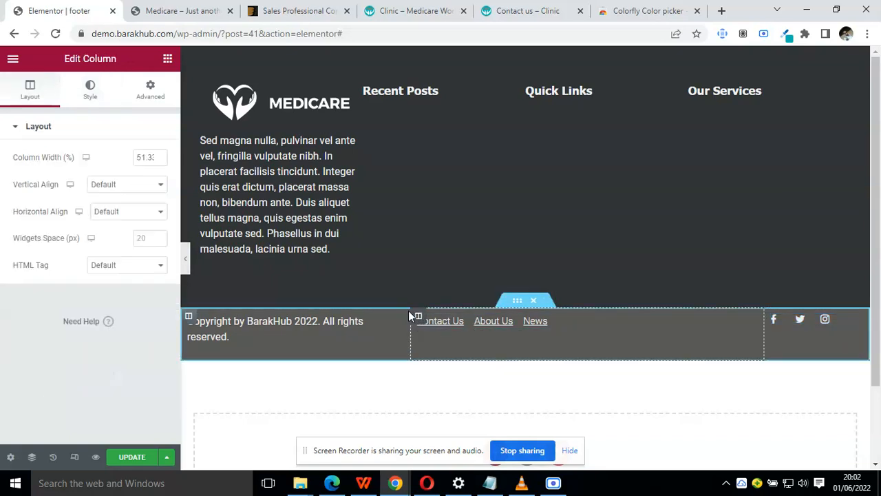
click(122, 184)
click(122, 215)
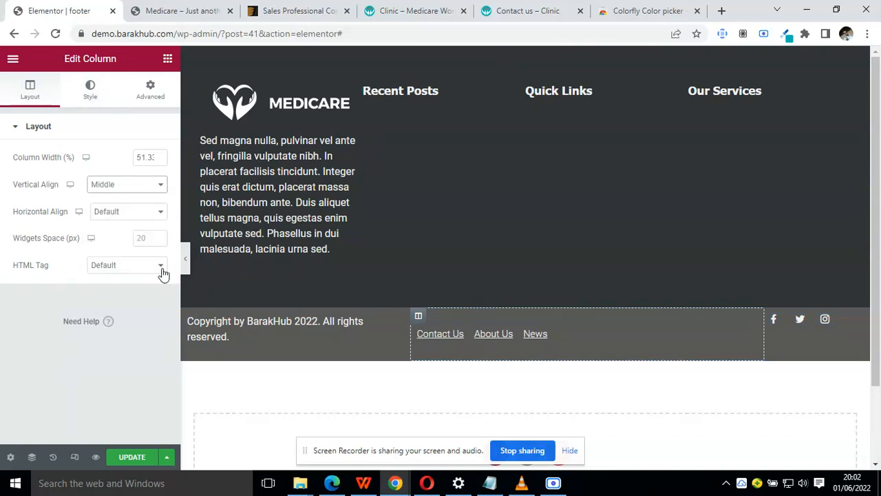
click(188, 317)
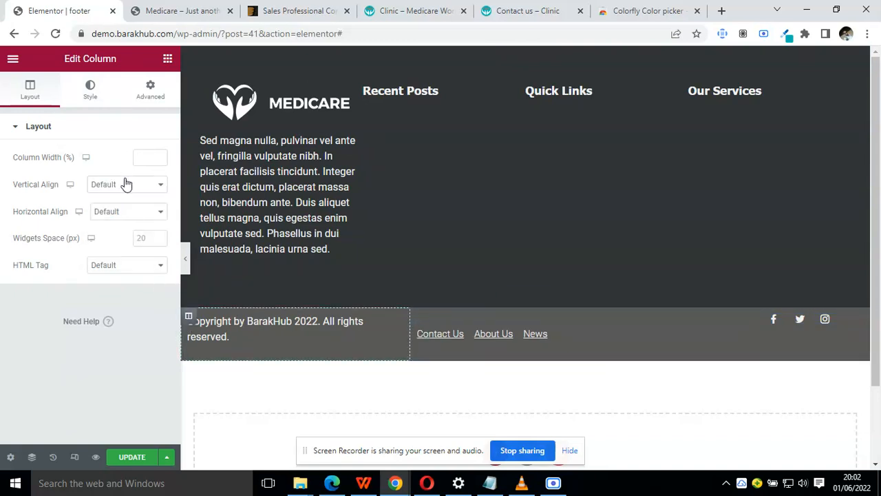
click(126, 184)
click(128, 217)
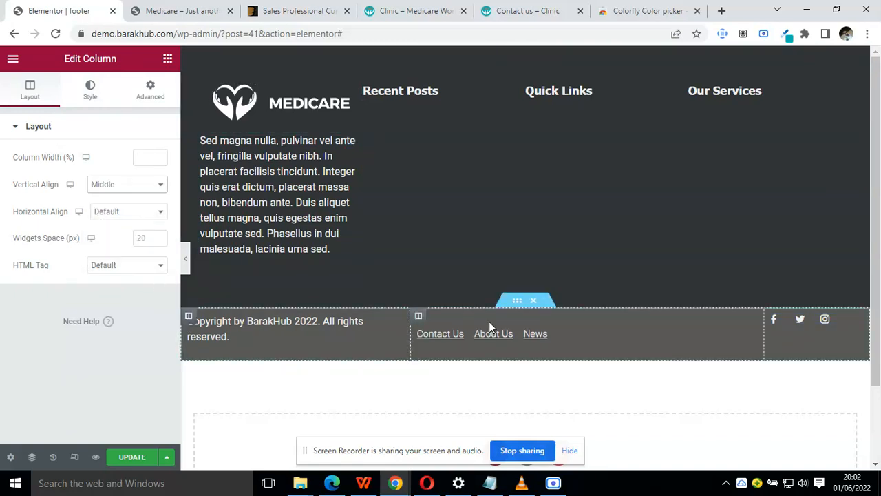
click(771, 320)
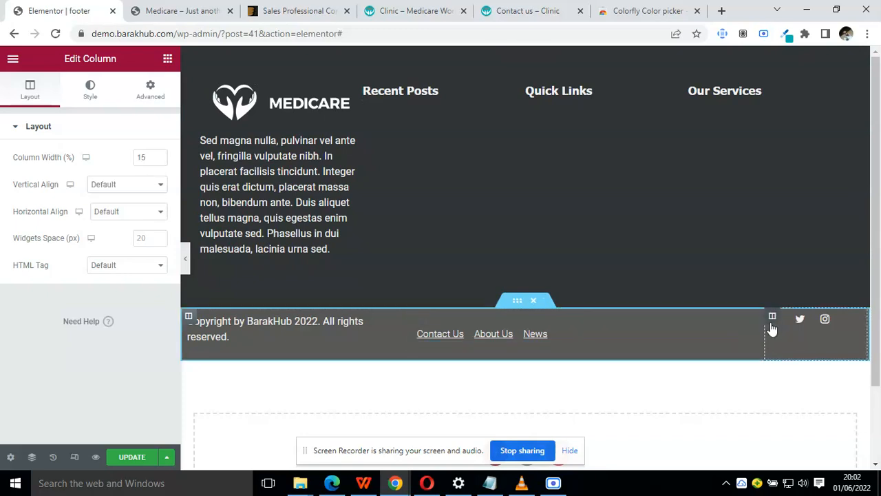
click(159, 187)
click(141, 216)
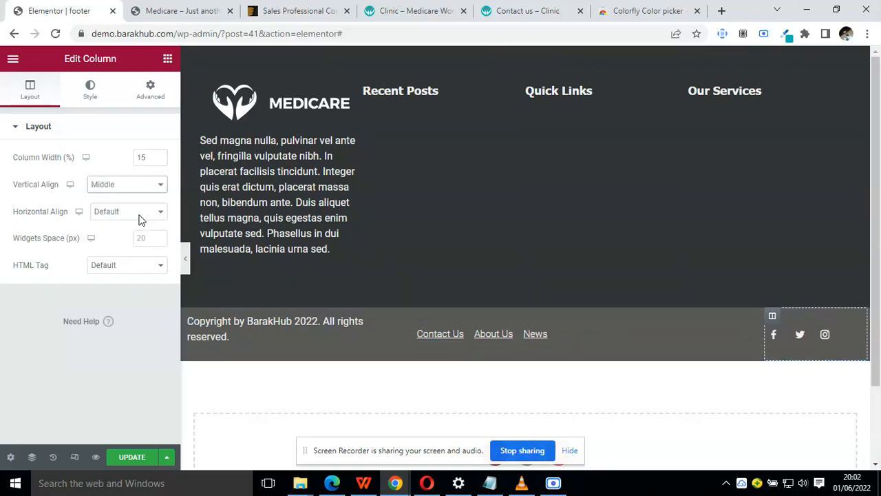
Preview the footer at full width and check the copyright column's vertical alignment setting.
click(186, 269)
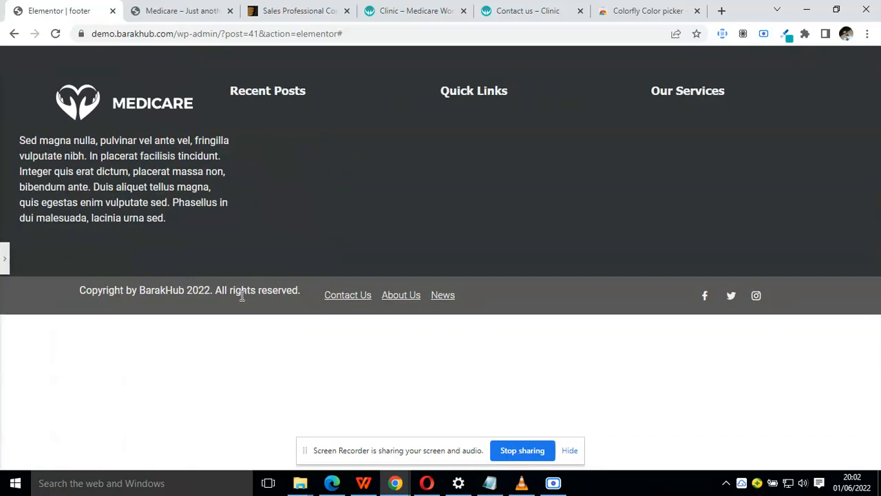
click(5, 260)
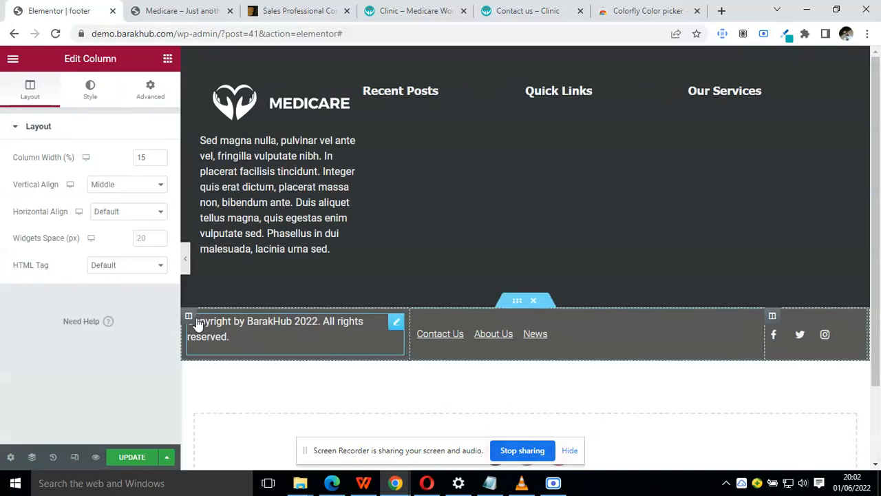
click(190, 317)
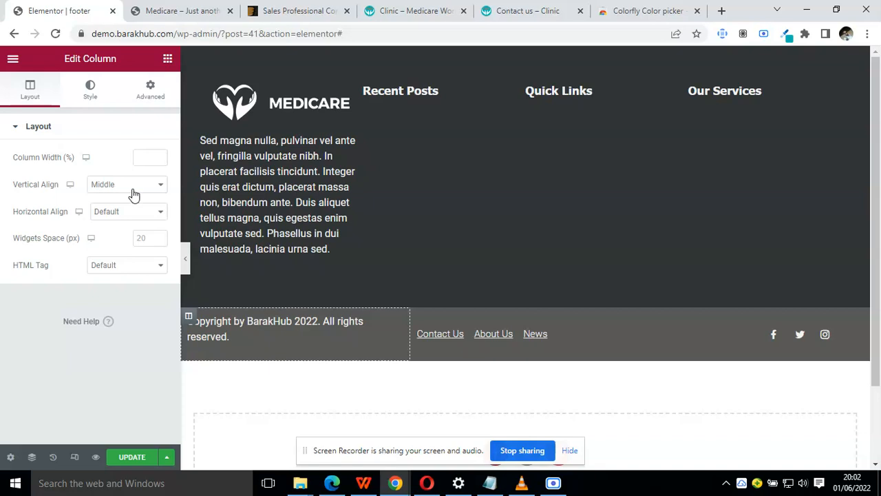
click(189, 269)
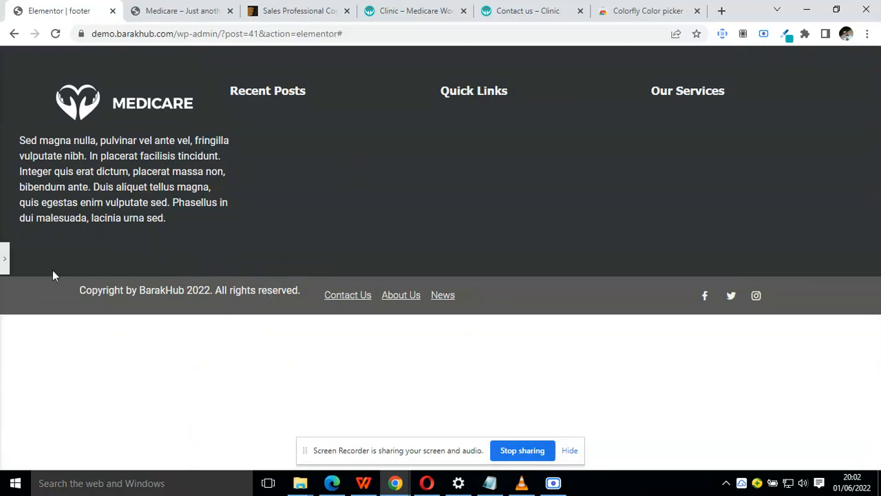
click(4, 265)
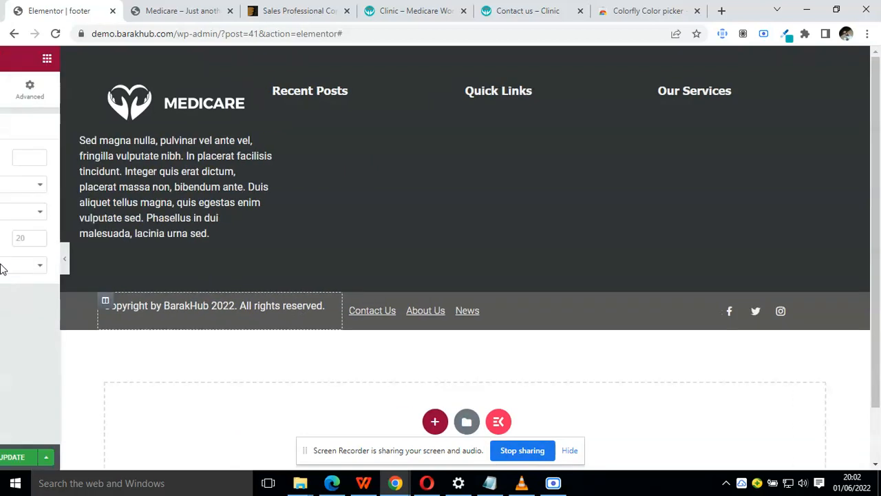
Review the content and style settings of the copyright text widget in the footer's bottom bar.
click(83, 90)
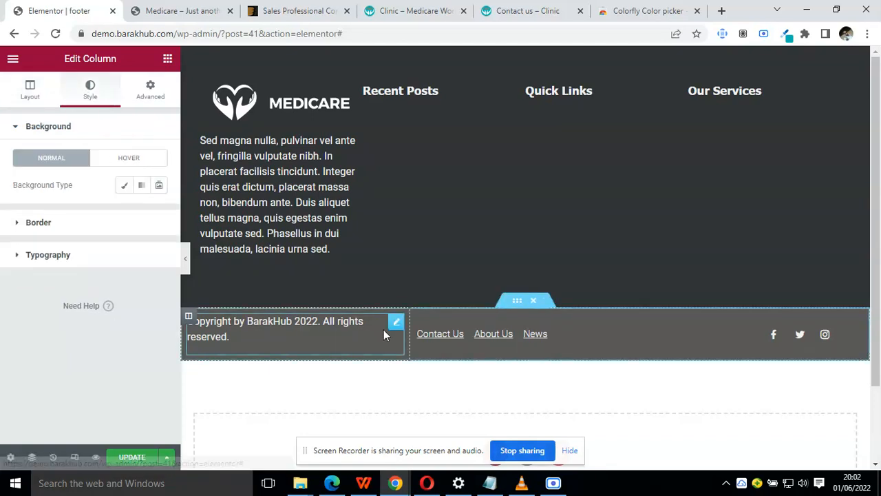
click(396, 325)
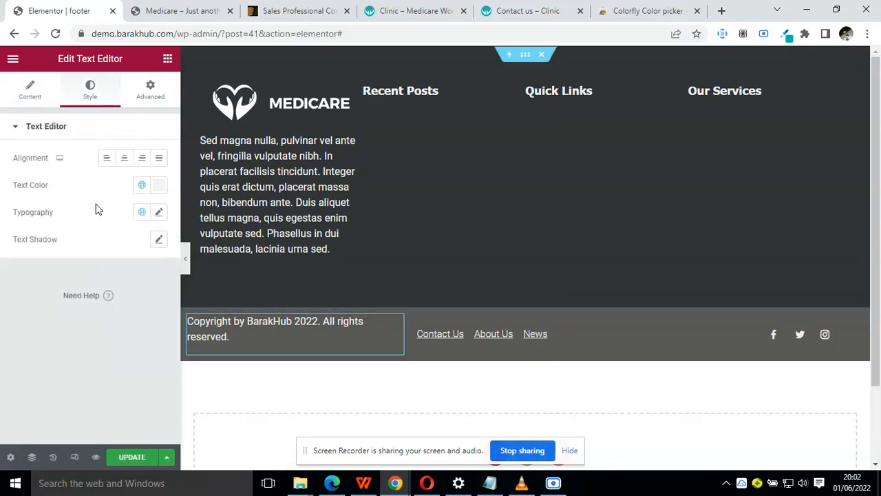
click(30, 95)
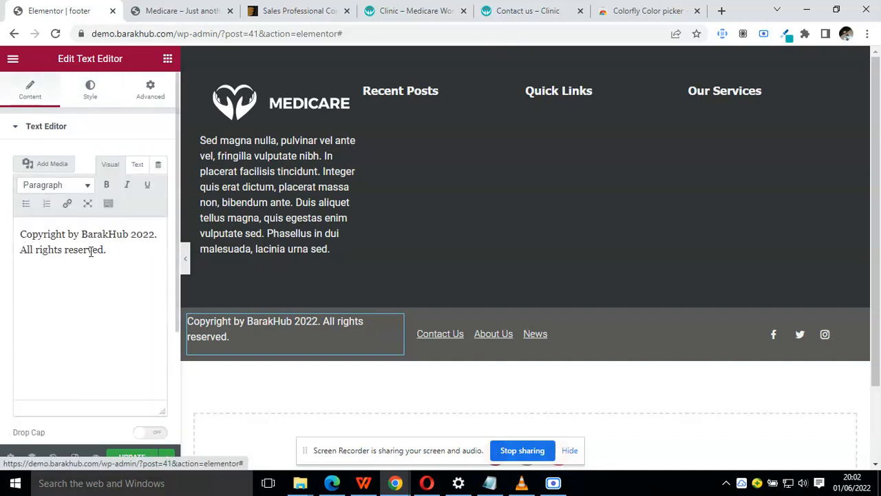
click(114, 253)
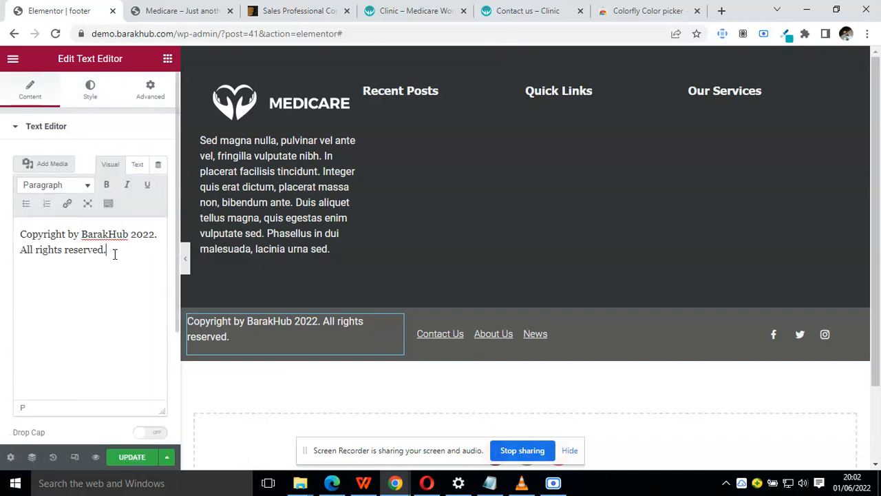
click(89, 96)
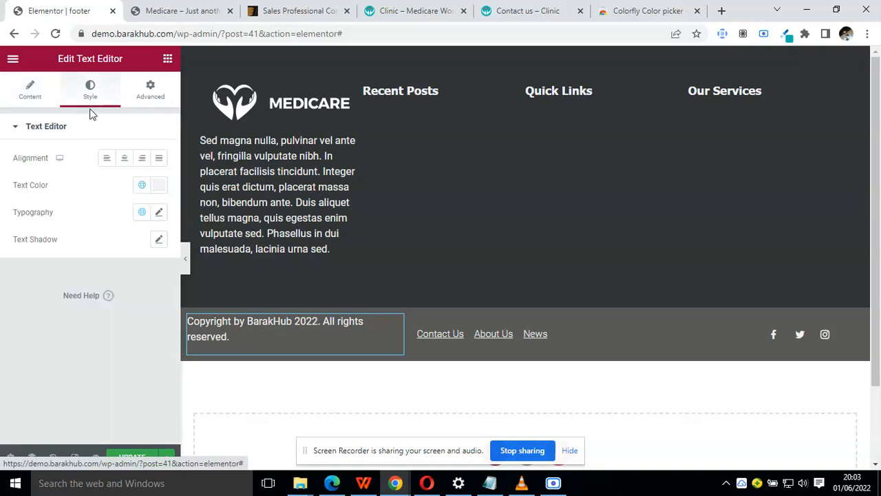
Save the footer template and reload the live Medicare home page to check the footer.
click(130, 459)
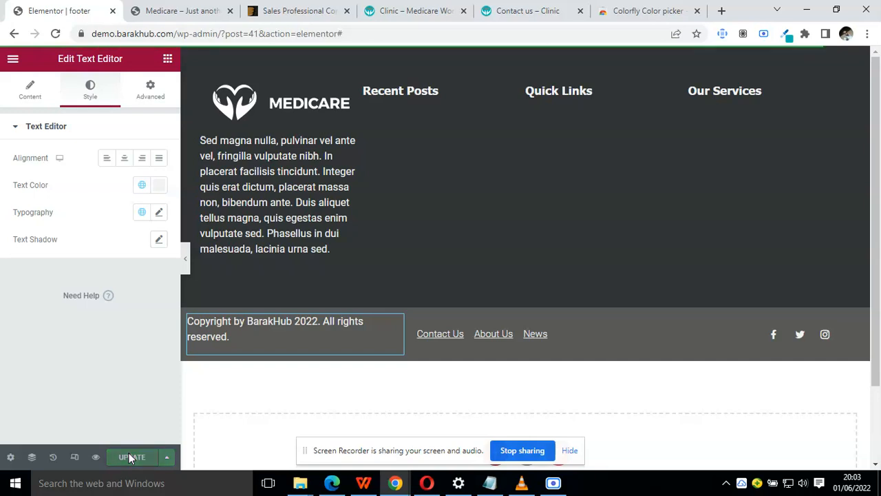
click(191, 8)
click(56, 34)
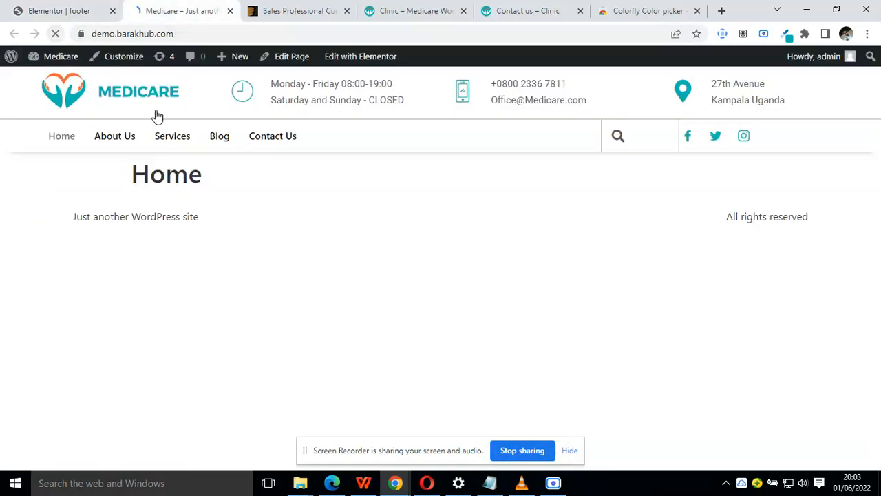
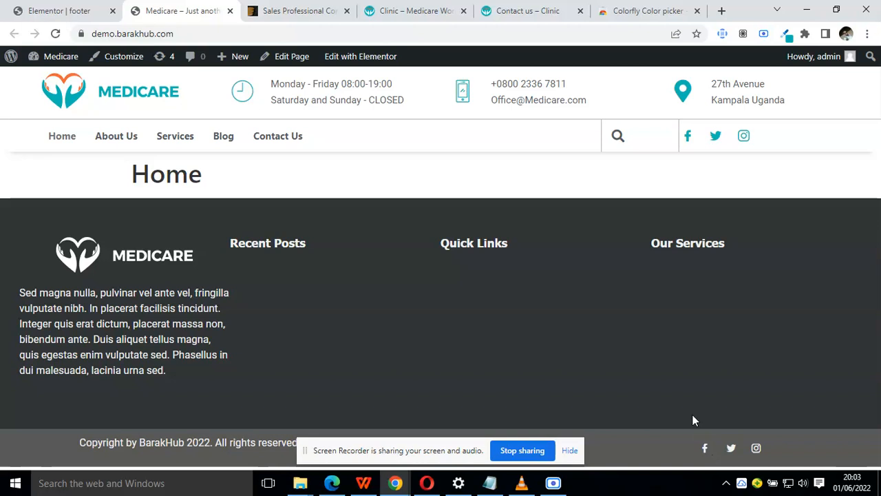
Return to the footer editor and set the main footer section's right and left padding to 60 px.
click(75, 11)
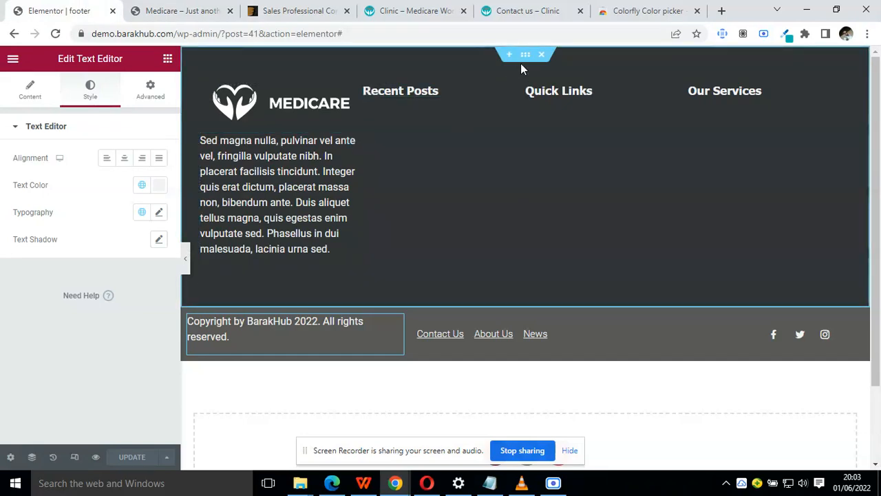
click(525, 57)
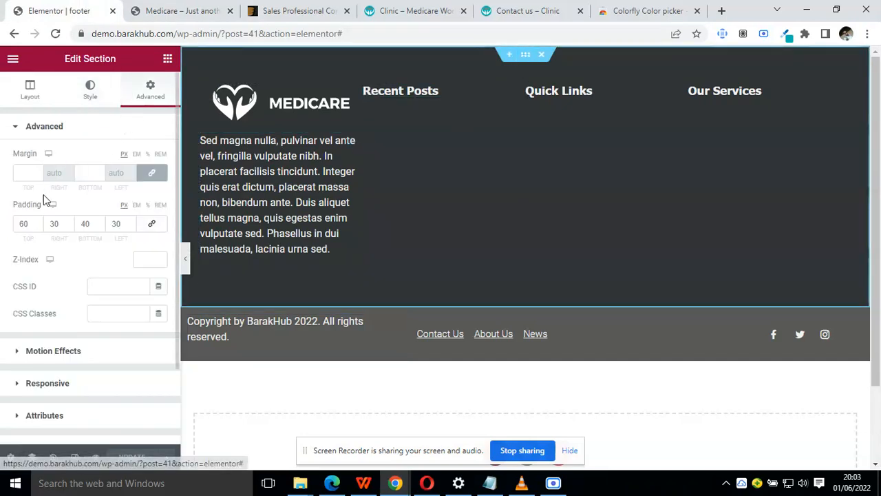
drag(57, 227, 51, 227)
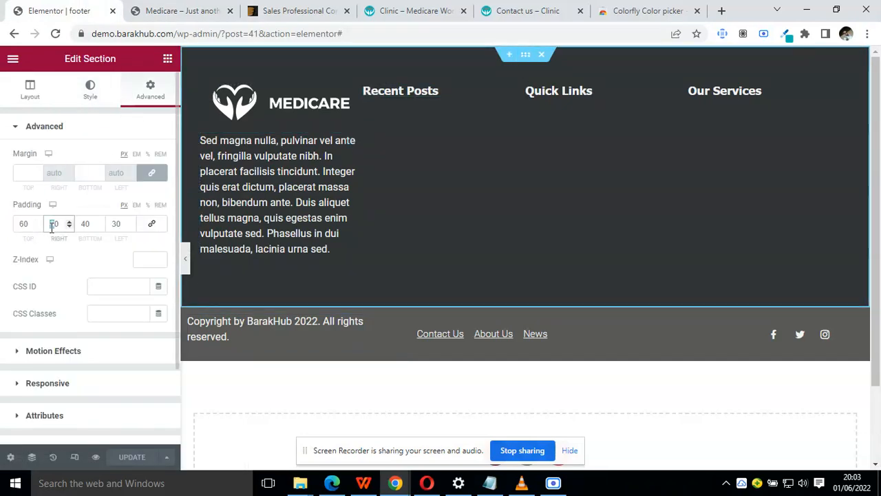
text(6)
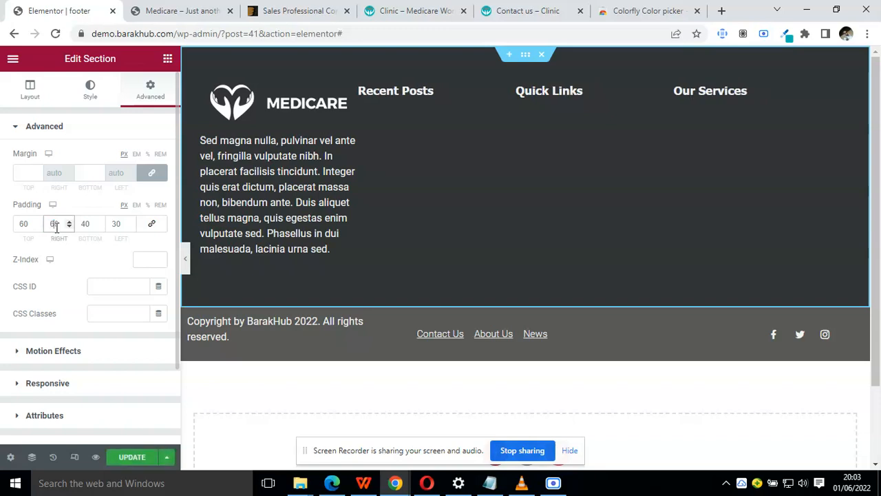
click(115, 225)
key(BackSpace)
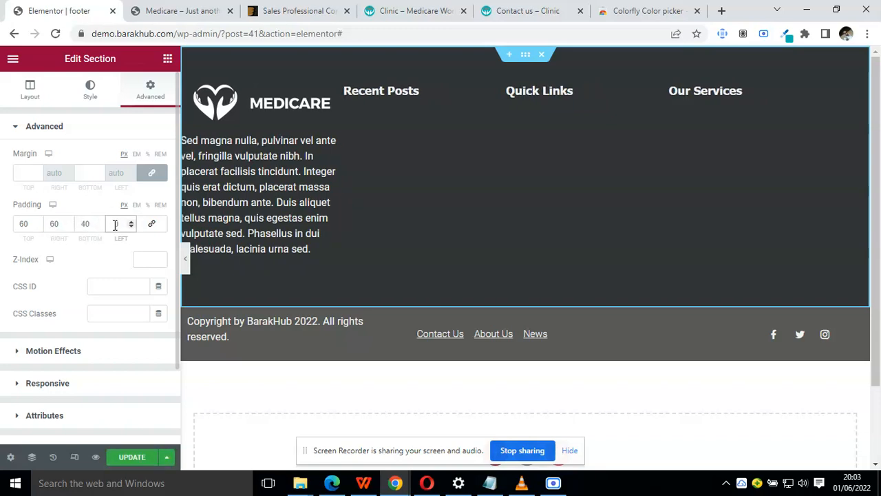
text(60)
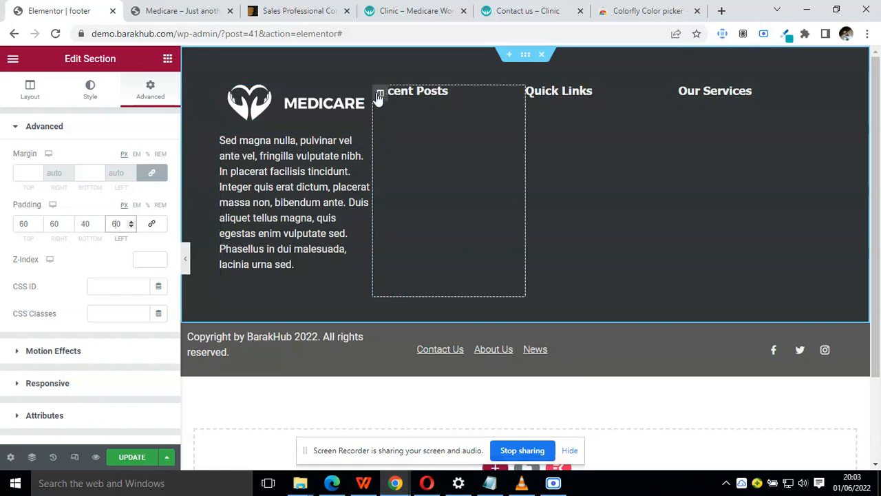
Set the padding of the Recent Posts column to 10 px on all sides.
click(379, 94)
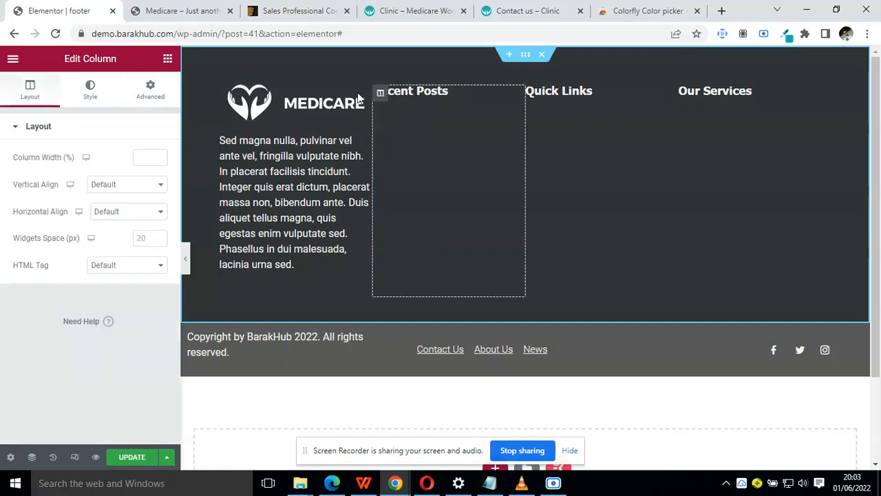
click(167, 94)
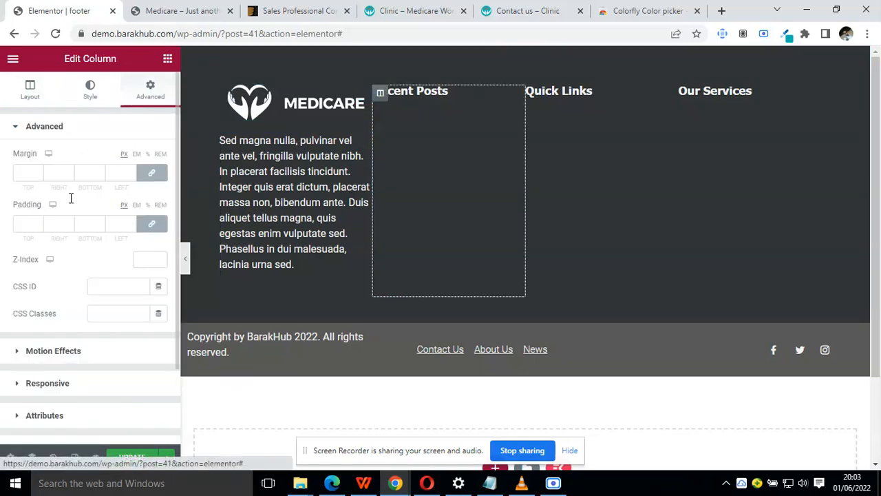
click(30, 223)
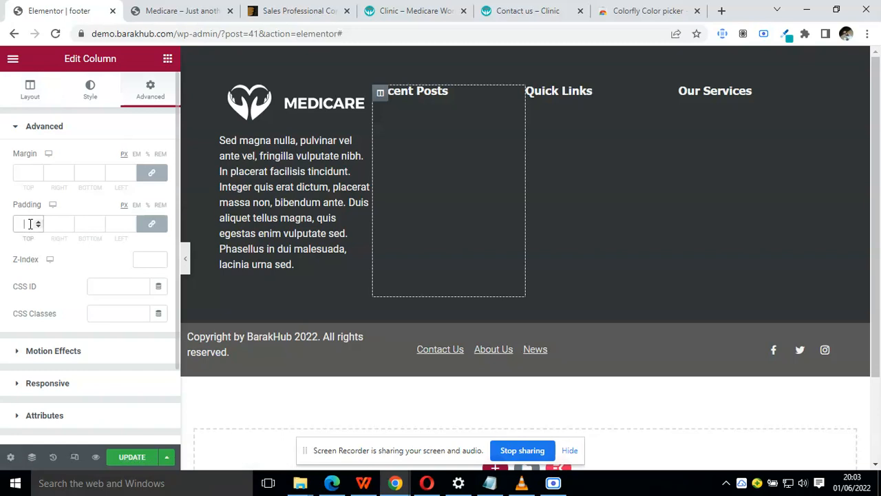
text(10)
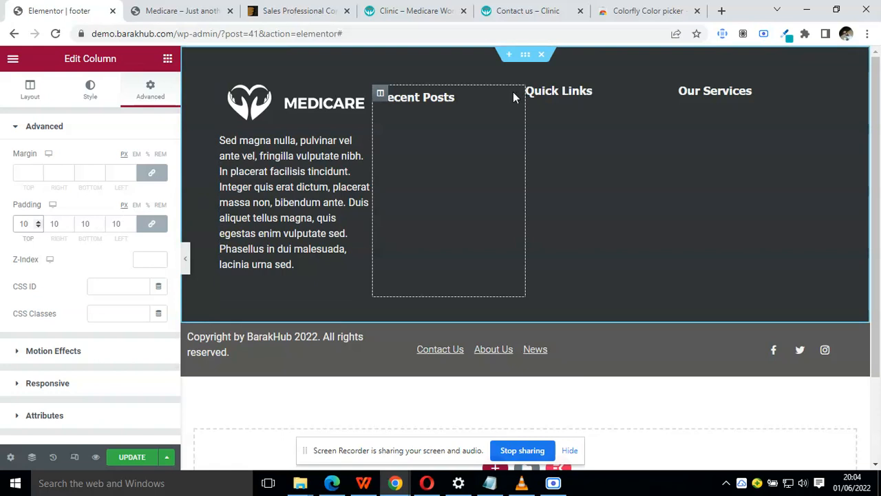
Copy the Recent Posts column's style onto the logo, Quick Links and Our Services columns, and preview the footer at full width.
right_click(380, 93)
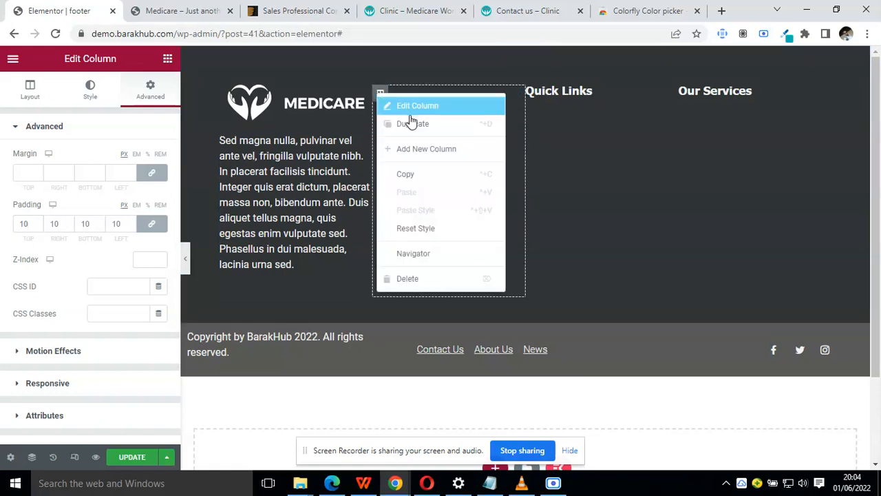
click(412, 177)
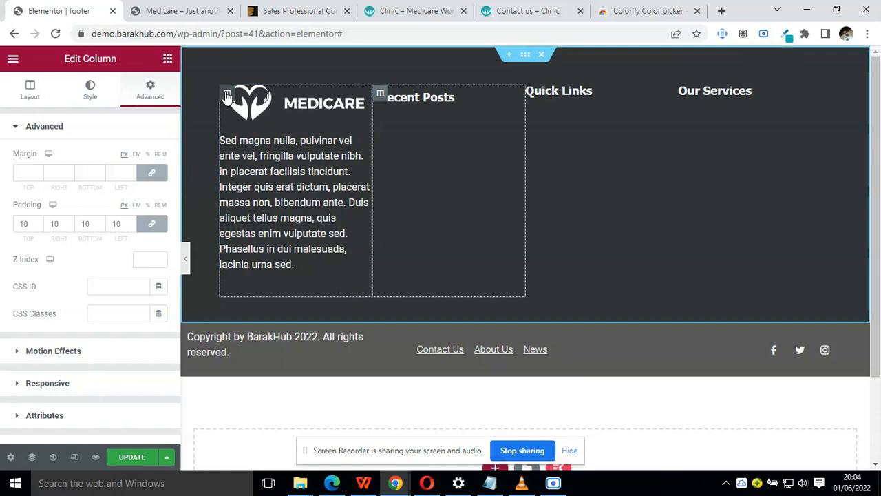
right_click(227, 95)
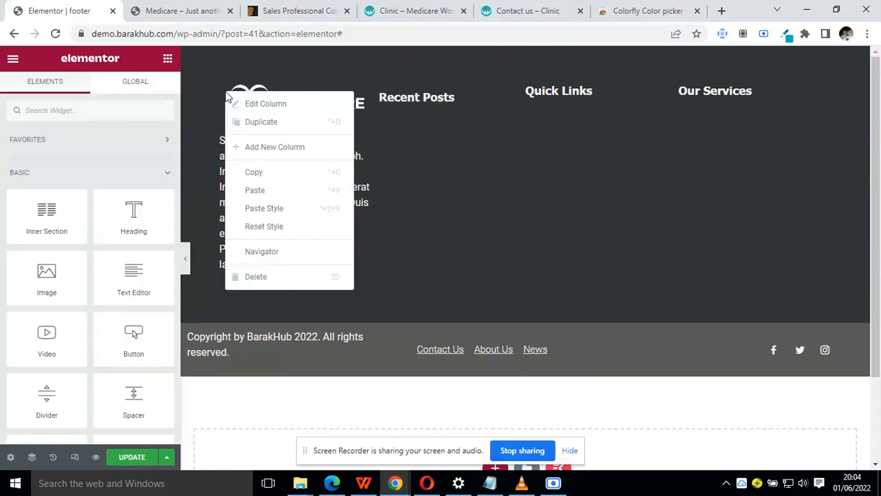
click(296, 207)
right_click(535, 96)
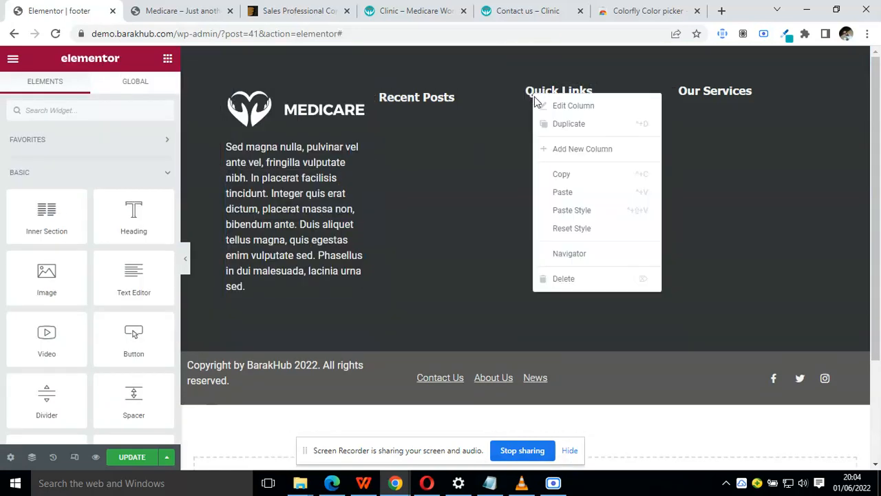
click(596, 211)
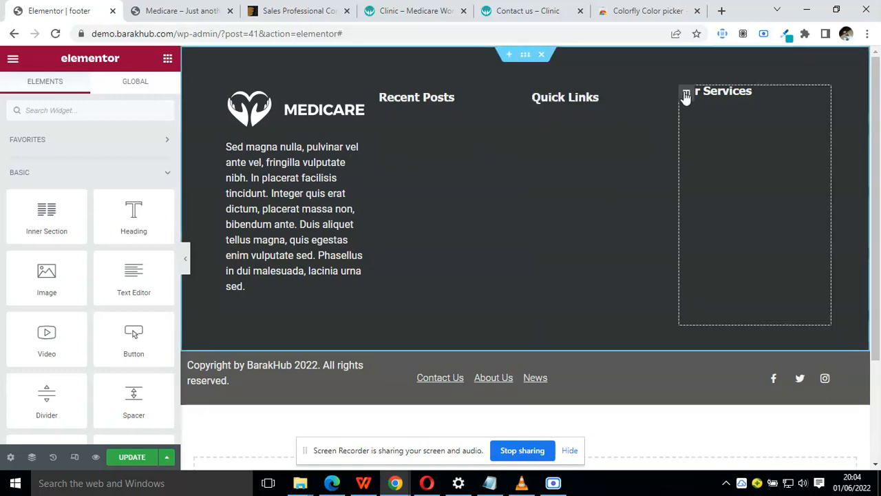
right_click(685, 97)
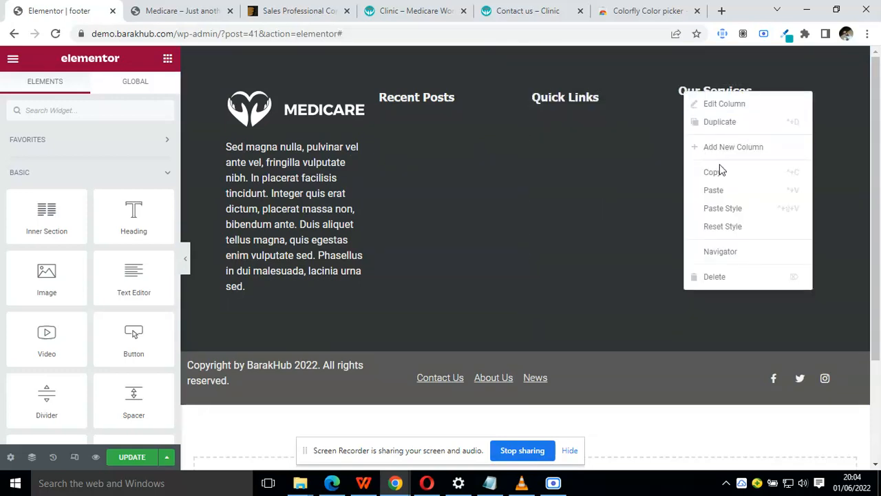
click(737, 210)
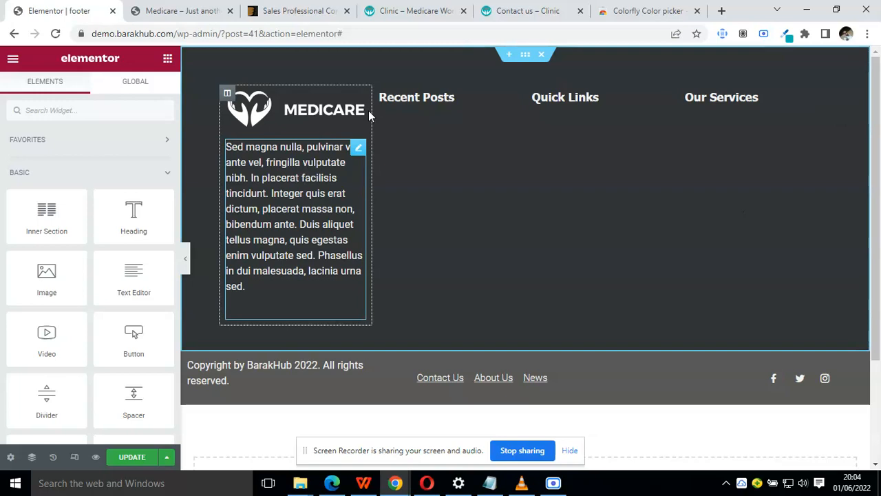
click(185, 259)
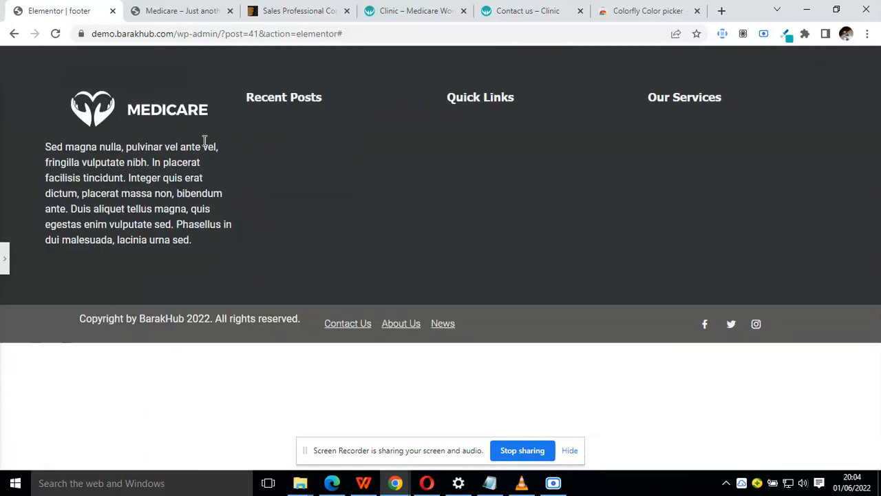
click(3, 263)
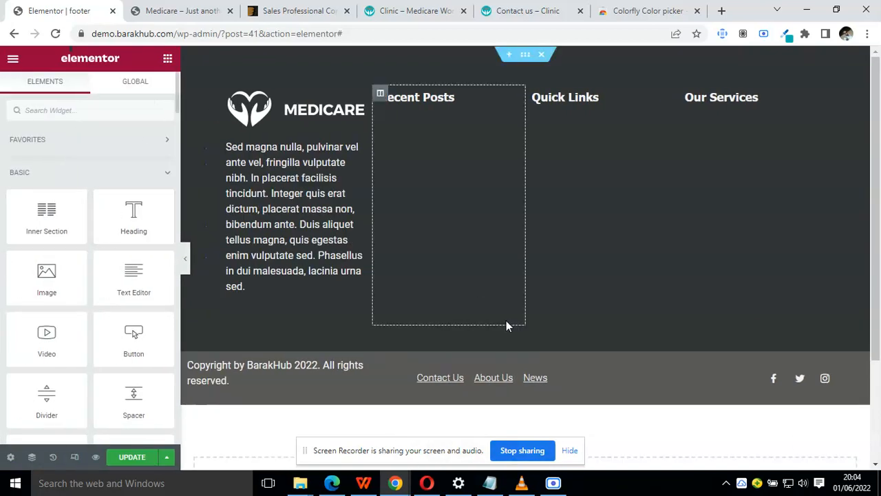
Give the footer's social icon list the teal global color and an icon size of 16.
click(852, 381)
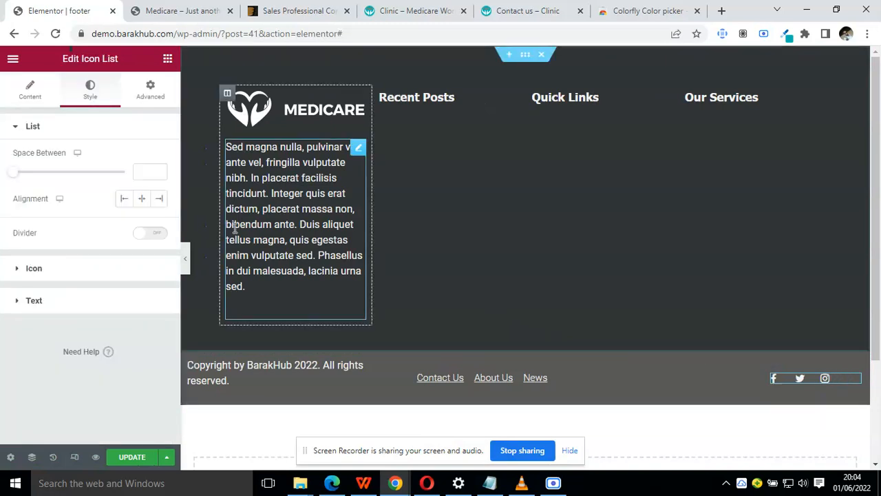
click(31, 271)
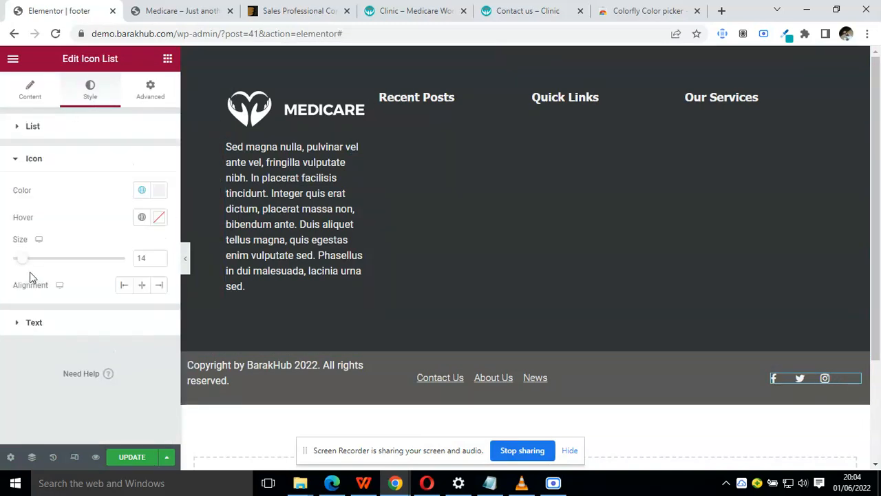
click(142, 190)
click(49, 363)
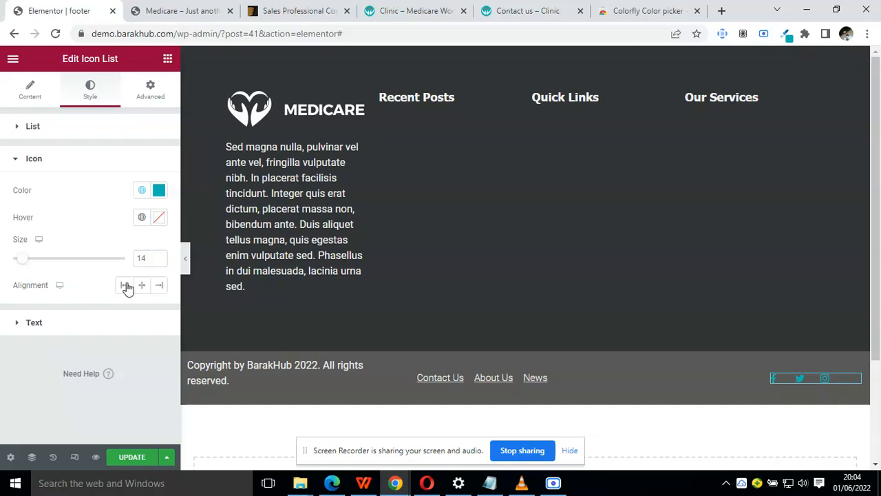
text(6)
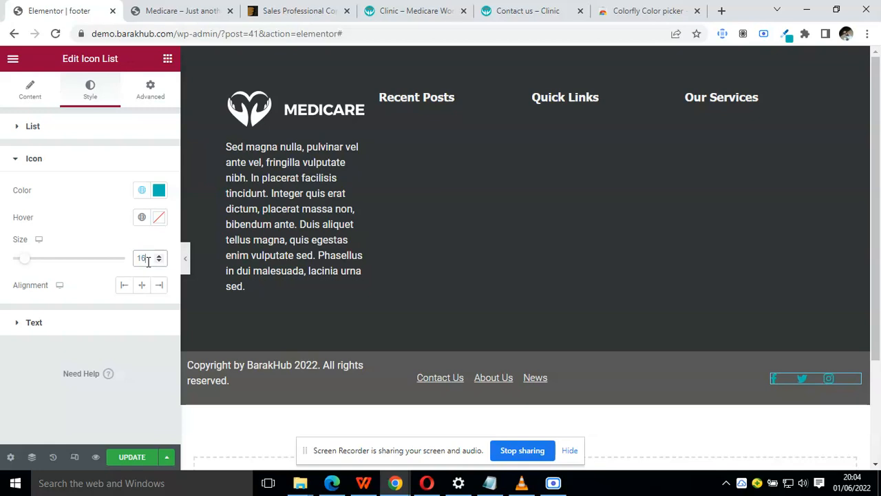
Set the space between the footer's social icons to 10.
click(70, 128)
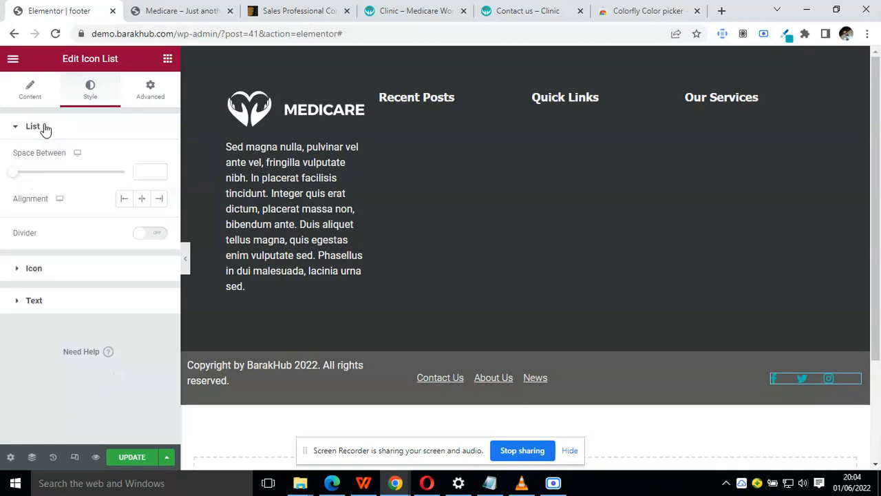
click(137, 172)
text(10)
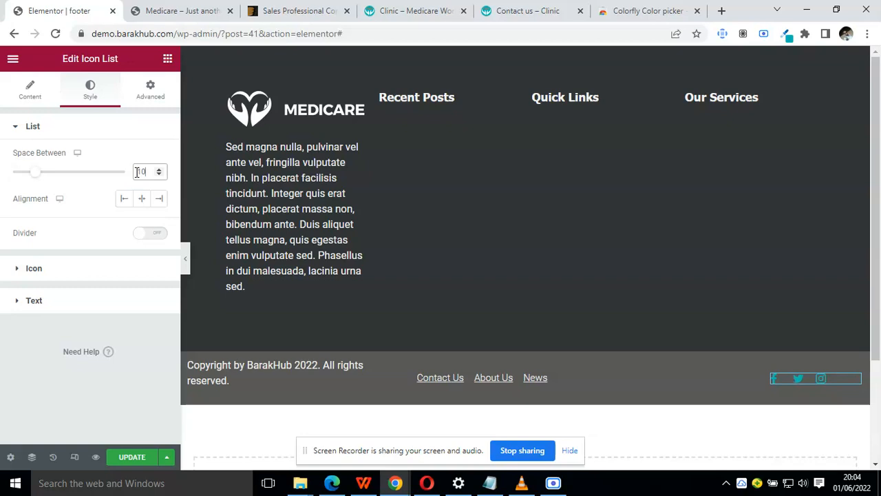
Save the footer changes and reload the live Medicare home page to view the adjusted spacing and icons.
click(145, 454)
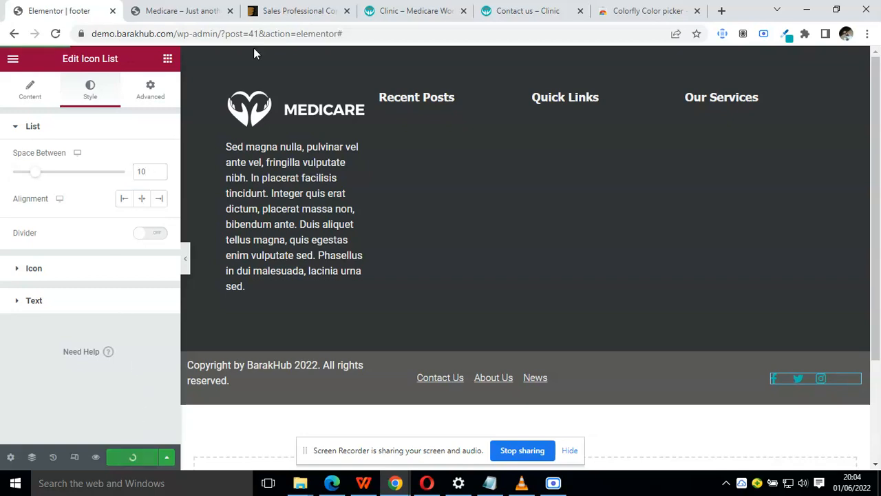
click(185, 8)
click(56, 34)
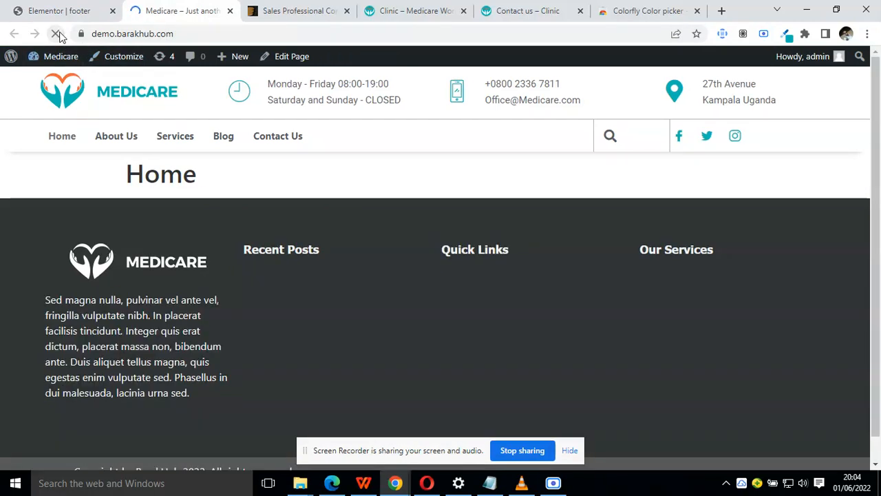
click(281, 65)
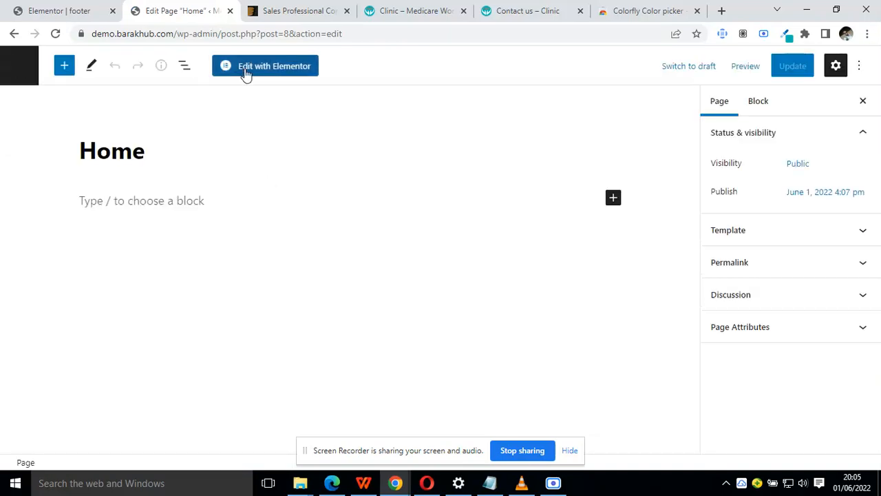
click(246, 69)
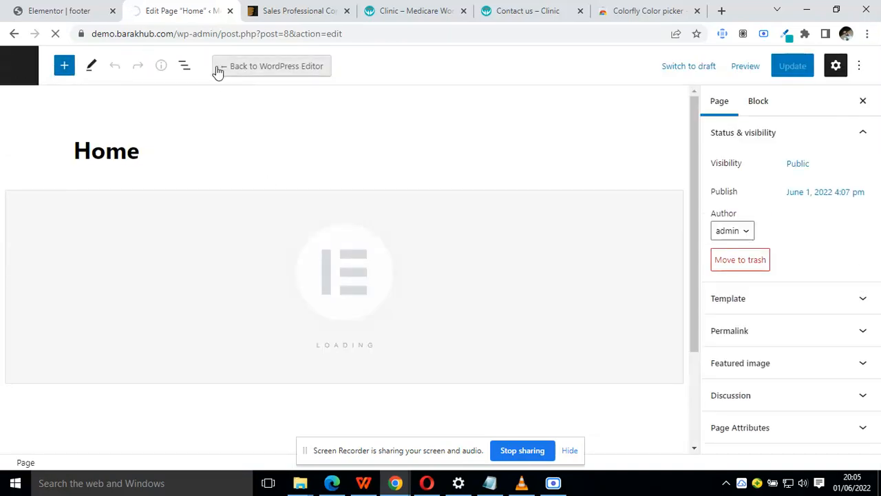
click(226, 67)
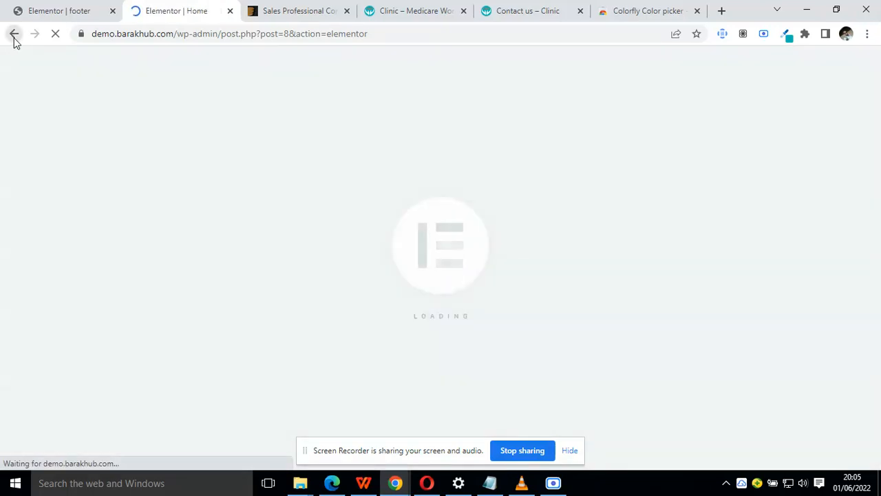
click(13, 35)
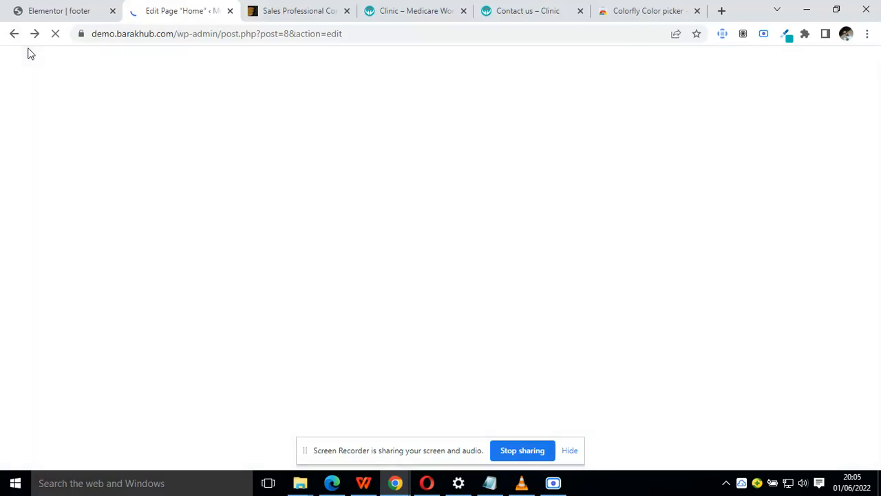
click(21, 38)
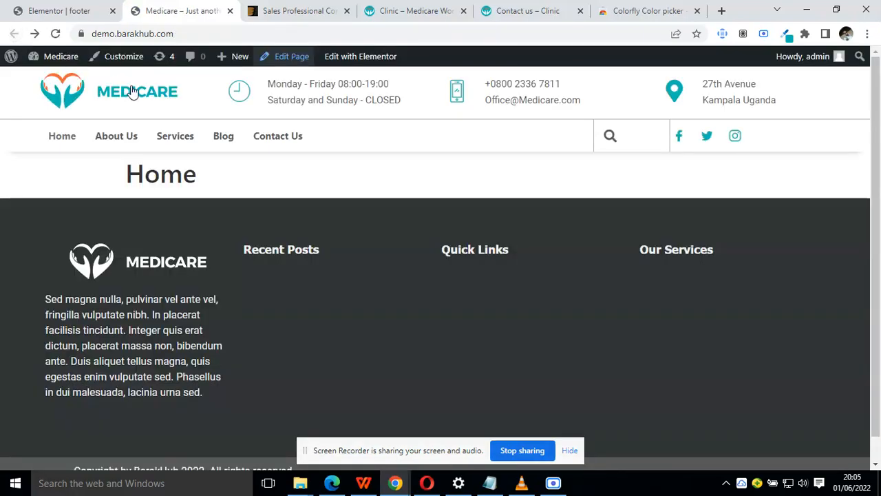
Set the Home page's template to Elementor Full Width and update the page.
click(284, 58)
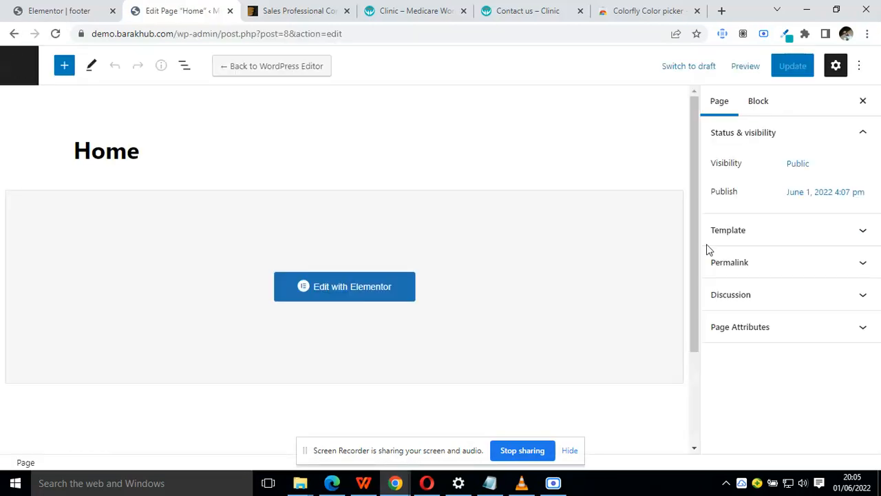
click(750, 236)
click(753, 258)
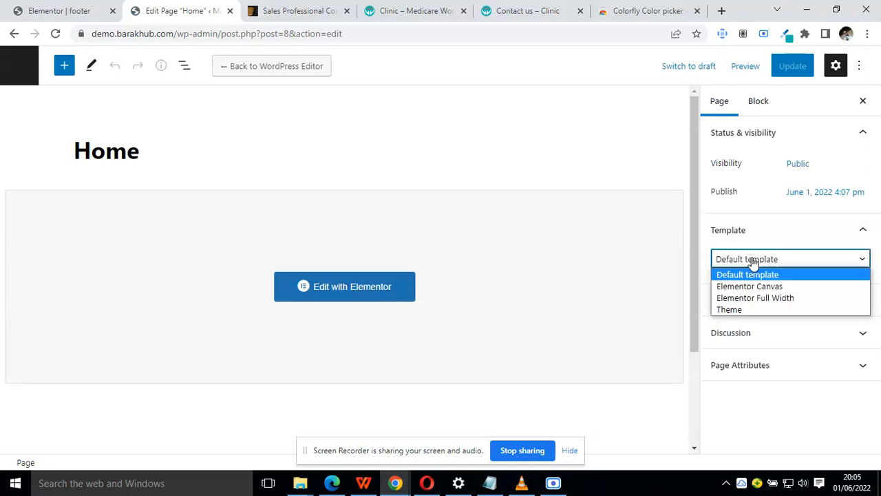
click(761, 303)
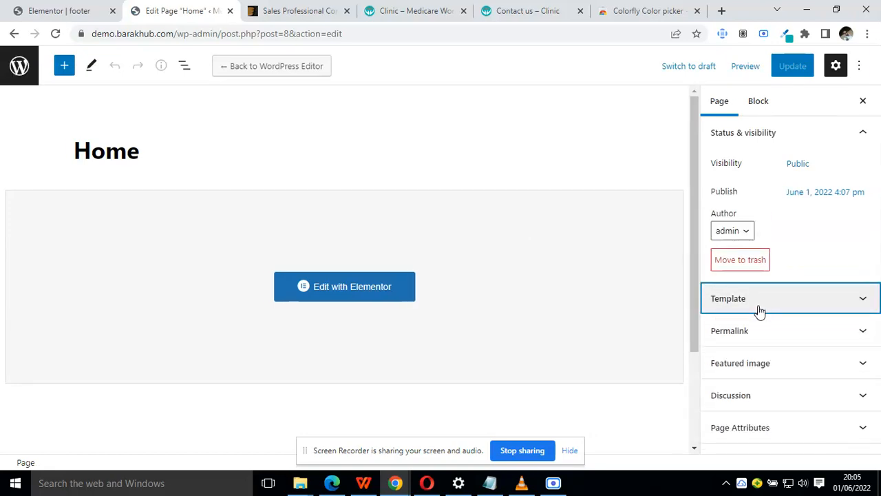
click(749, 311)
click(753, 328)
click(753, 365)
click(793, 63)
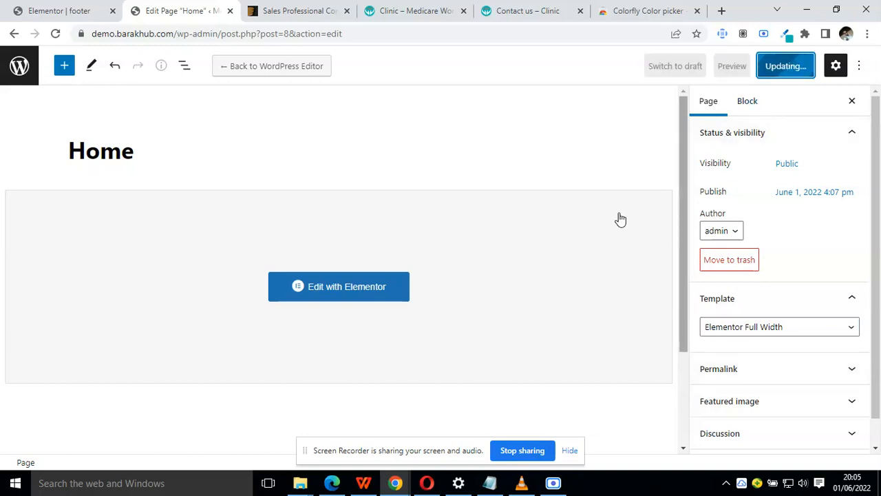
Open the Home page in the Elementor editor.
click(368, 292)
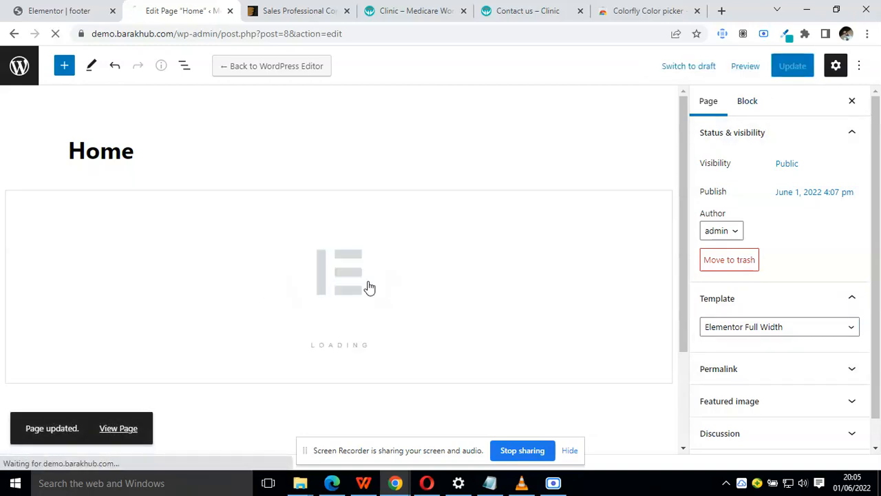
click(294, 7)
click(188, 9)
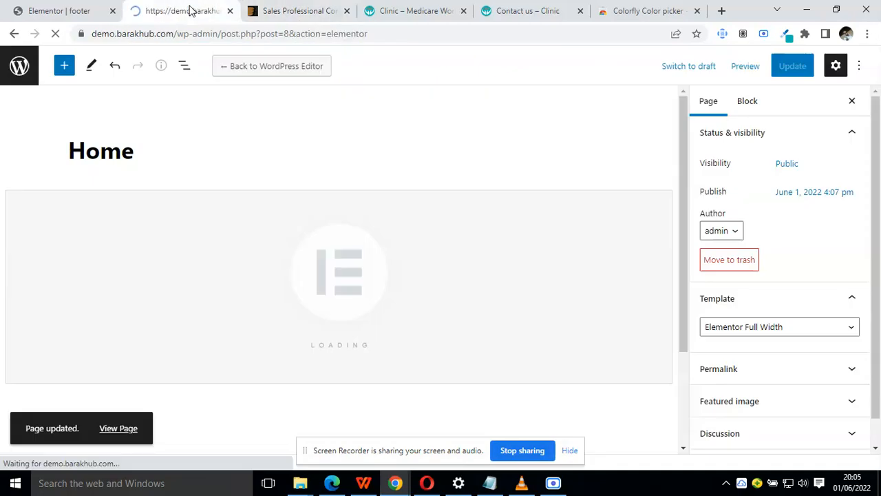
click(55, 9)
click(193, 7)
Load demo.barakhub.com in place of the ThemeForest page and view the home page with its new template.
click(266, 9)
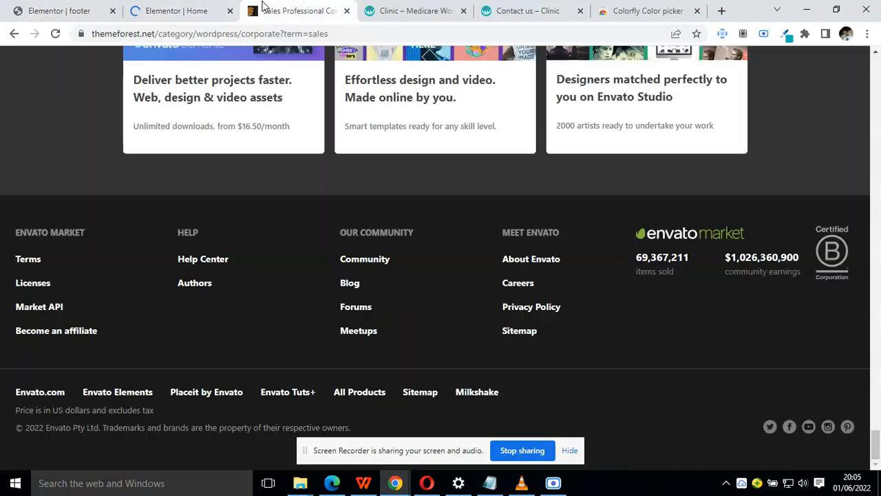
click(246, 34)
text(de)
key(Return)
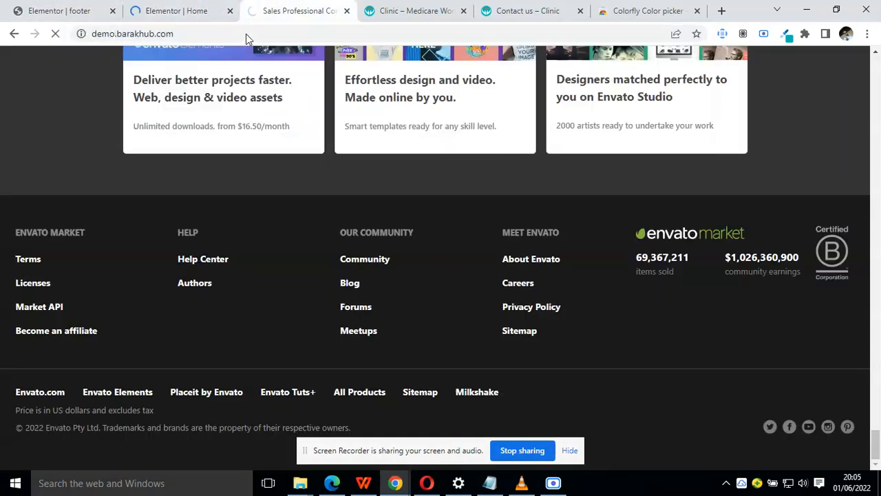
click(182, 12)
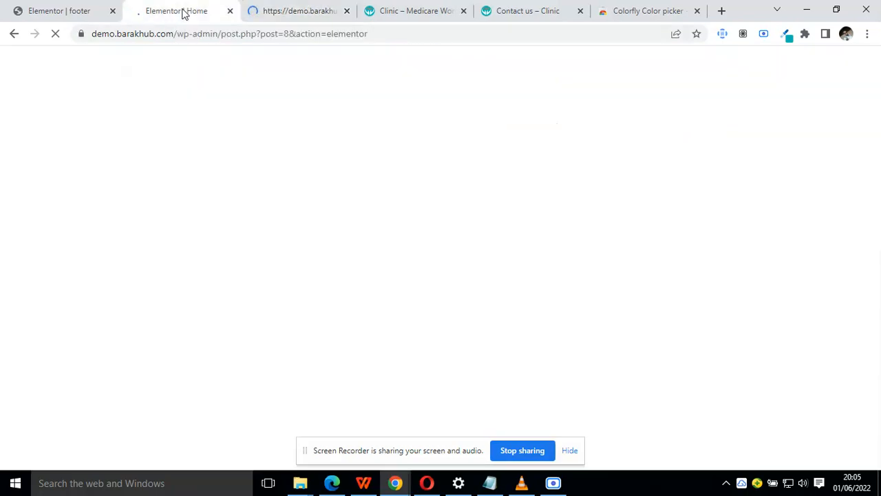
click(292, 11)
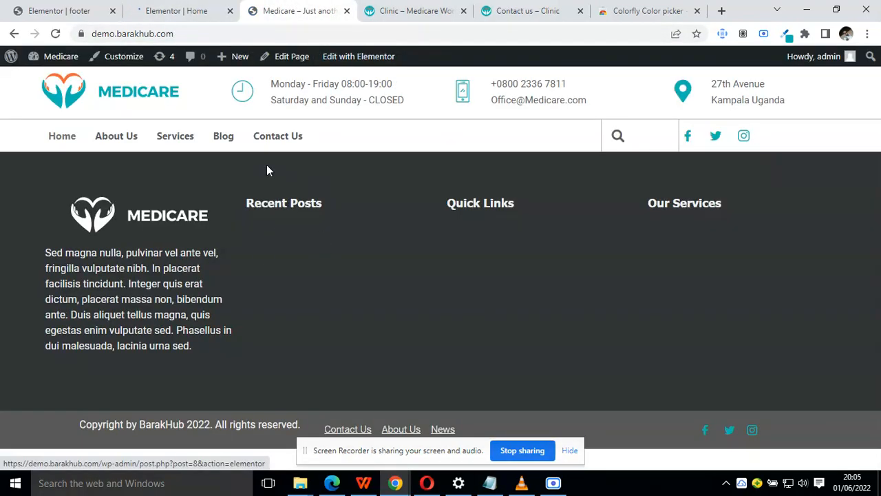
Leave the footer editor for the WordPress dashboard and open ElementsKit's Header Footer template list.
click(149, 8)
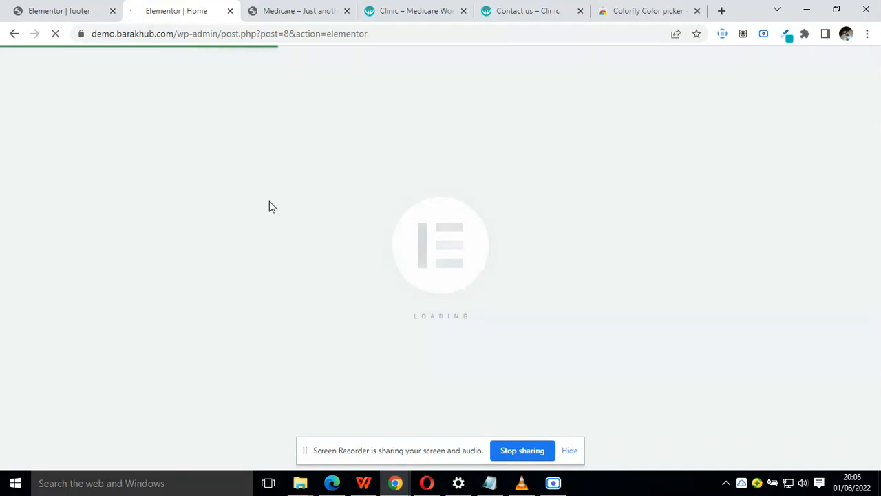
click(60, 10)
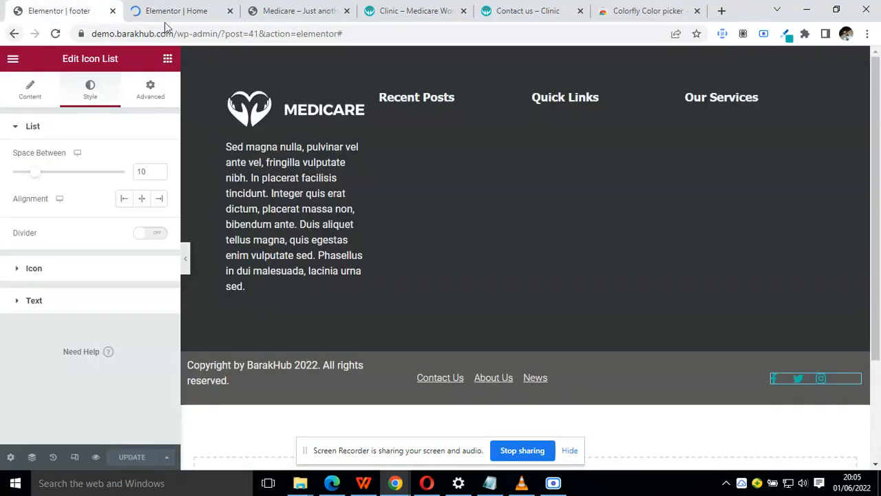
drag(222, 34, 379, 267)
key(BackSpace)
key(Return)
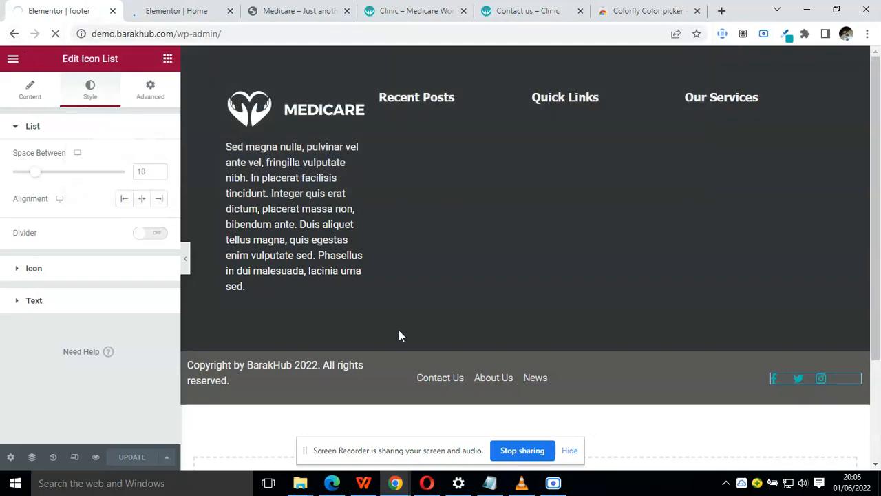
click(192, 8)
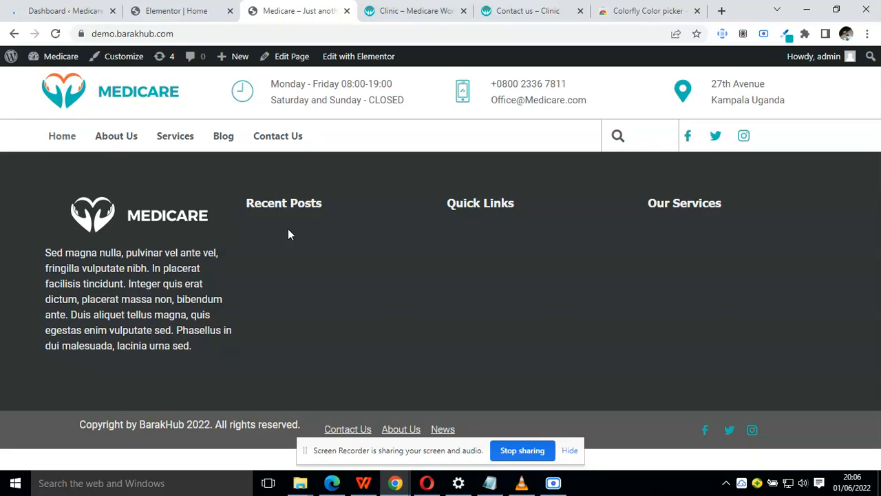
click(104, 7)
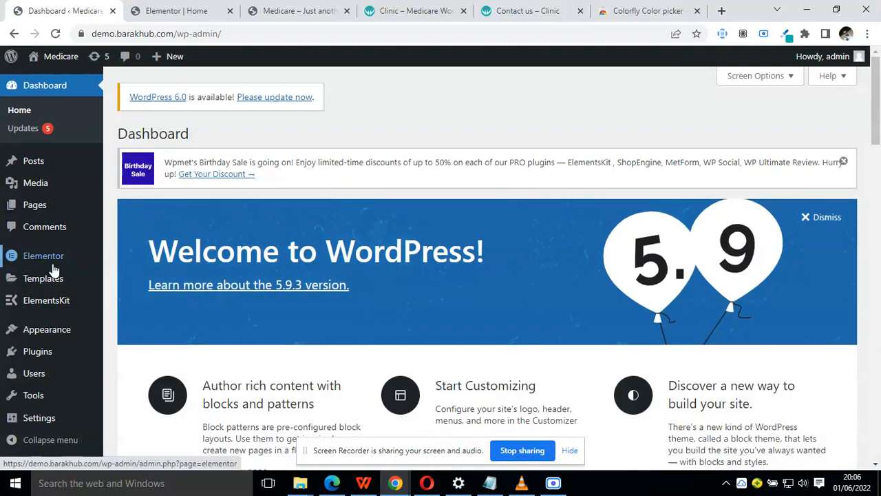
mouse_move(55, 299)
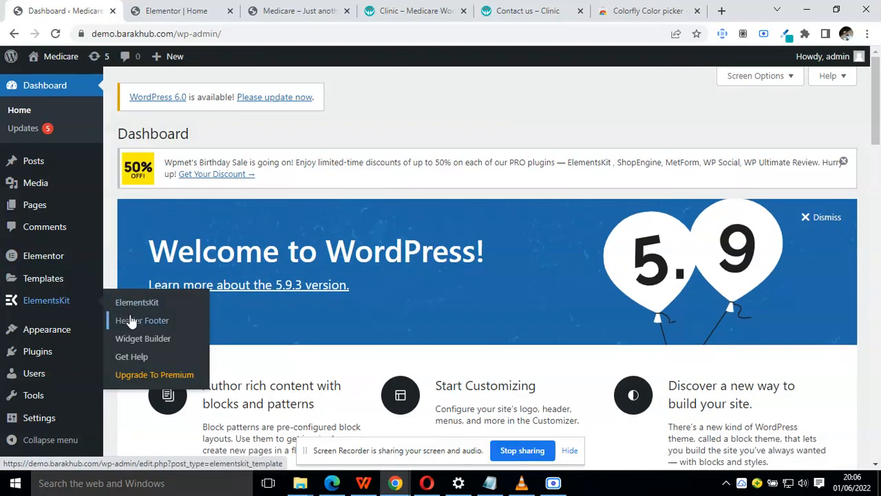
click(129, 320)
Insert the Conference Meet 2019 page design from the ElementsKit library into the Home page.
click(175, 14)
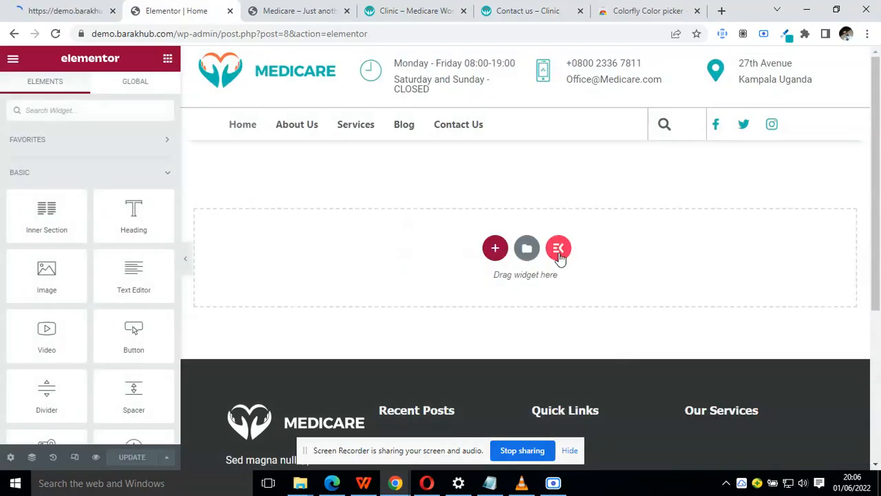
click(558, 249)
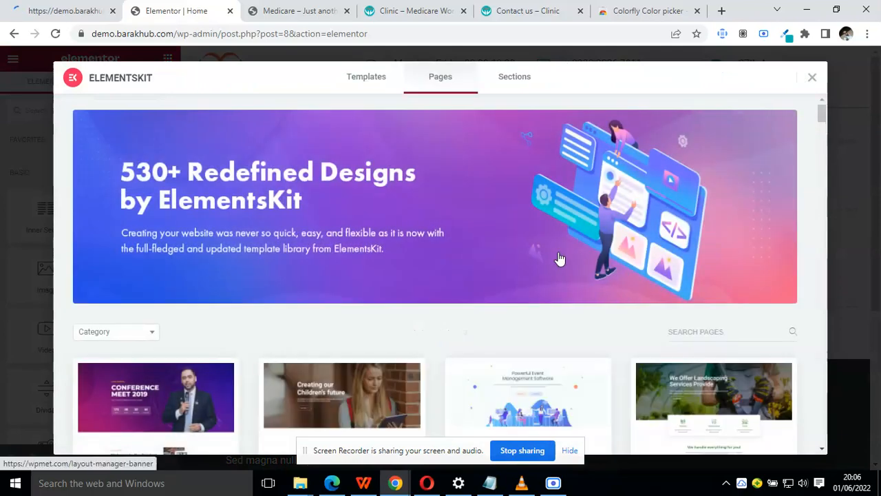
scroll(558, 258, down, 4)
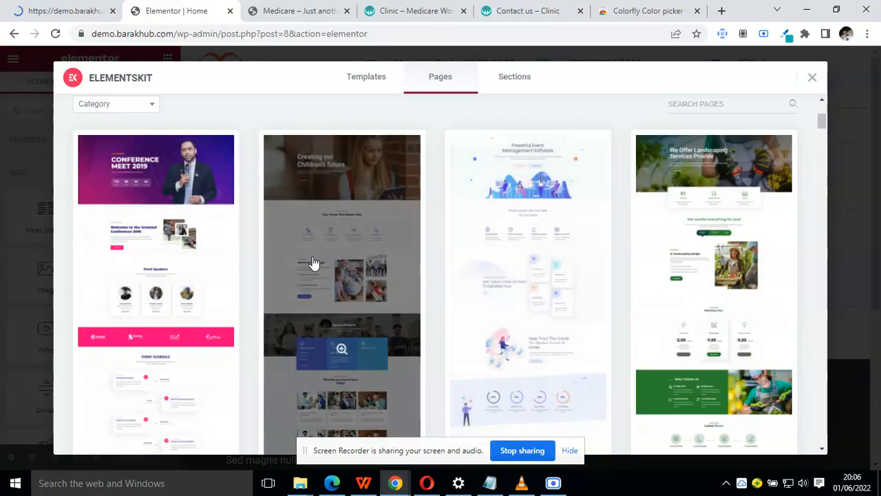
scroll(313, 262, down, 7)
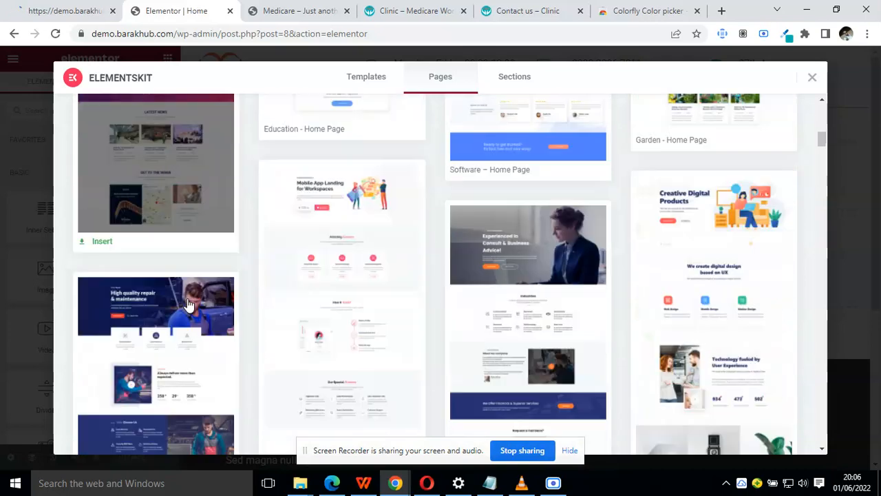
click(99, 234)
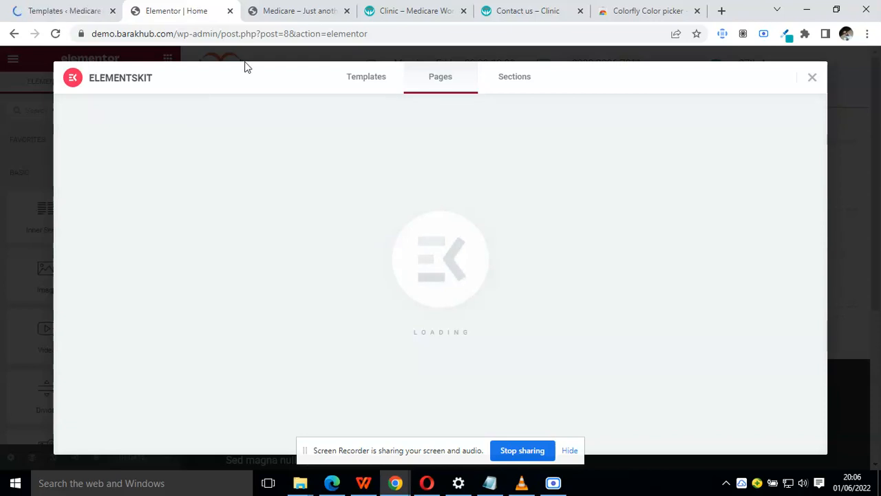
Review the live Medicare home page and the reference Clinic site's footer while the inserted page design loads.
click(301, 9)
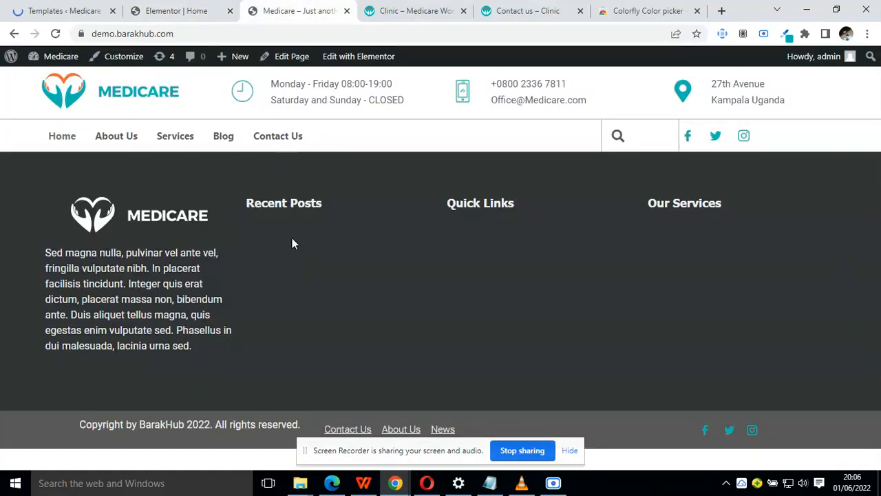
click(438, 7)
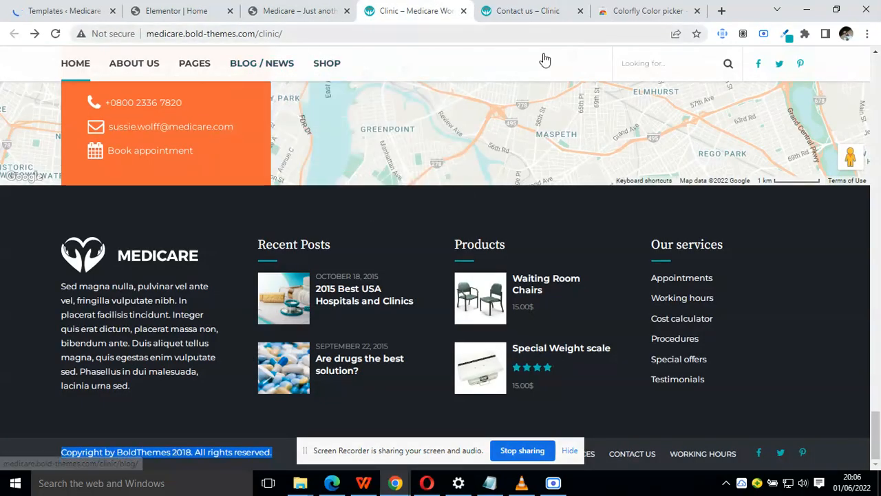
click(295, 10)
click(203, 10)
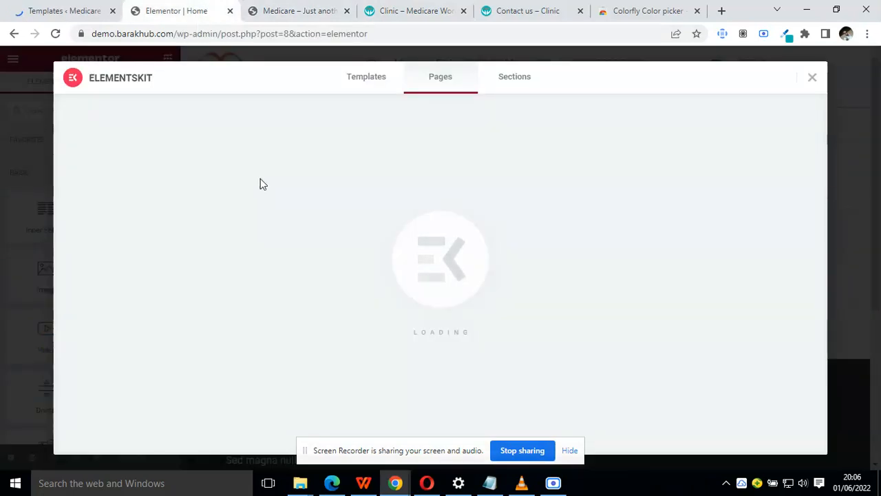
click(281, 8)
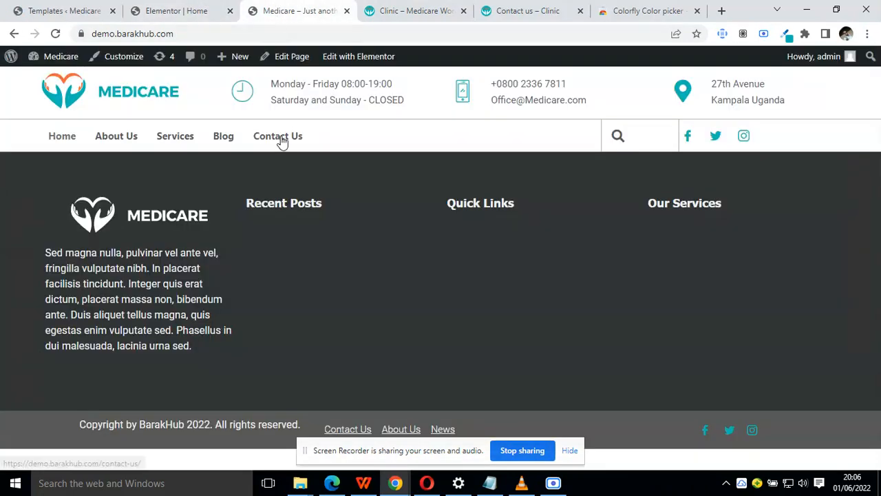
click(176, 7)
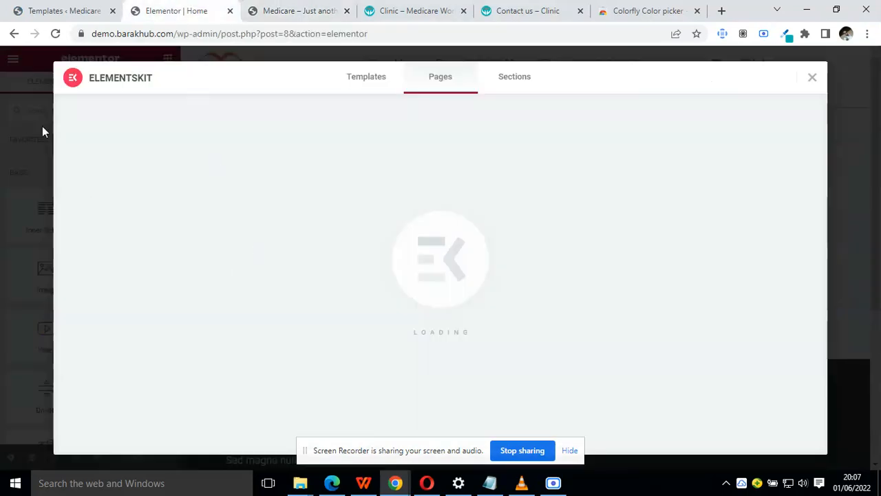
Open the header template in the Elementor editor and let the browser keep waiting for the unresponsive Home page.
click(35, 11)
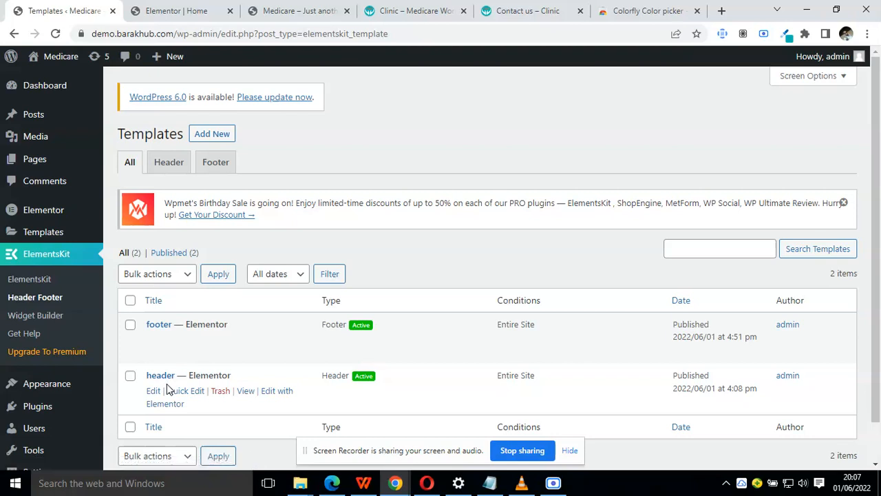
click(165, 404)
click(202, 7)
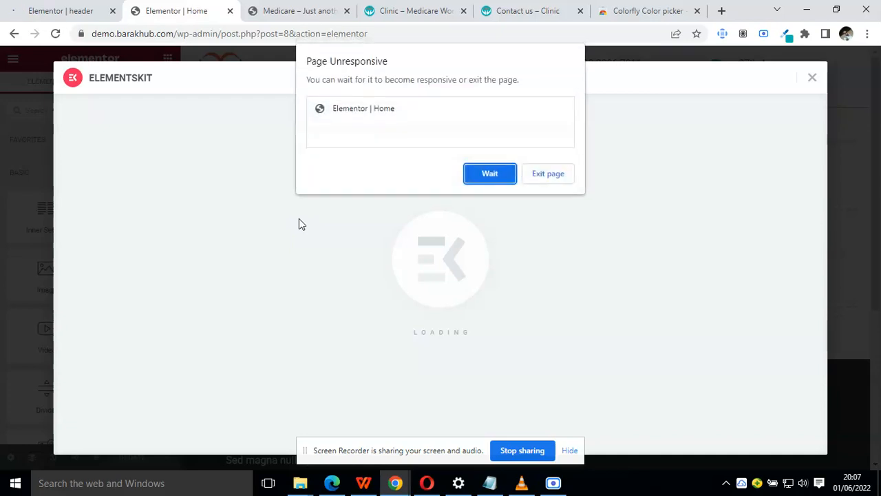
click(493, 172)
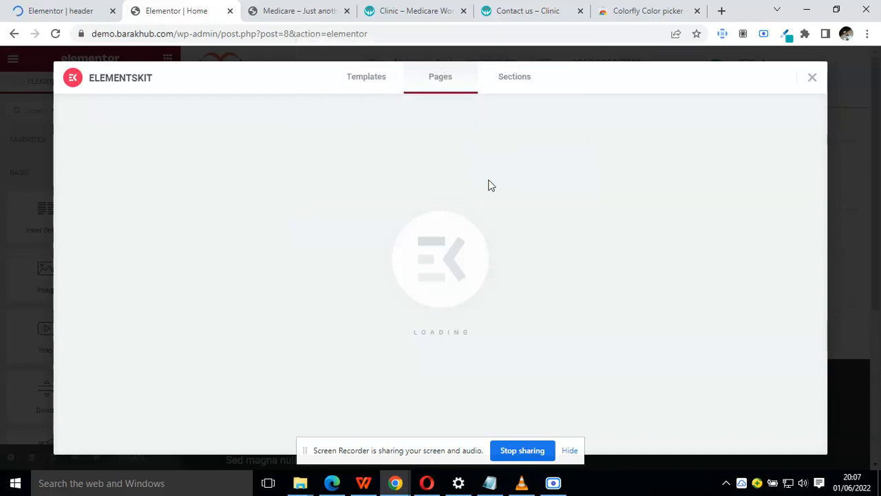
click(76, 8)
click(184, 7)
click(85, 10)
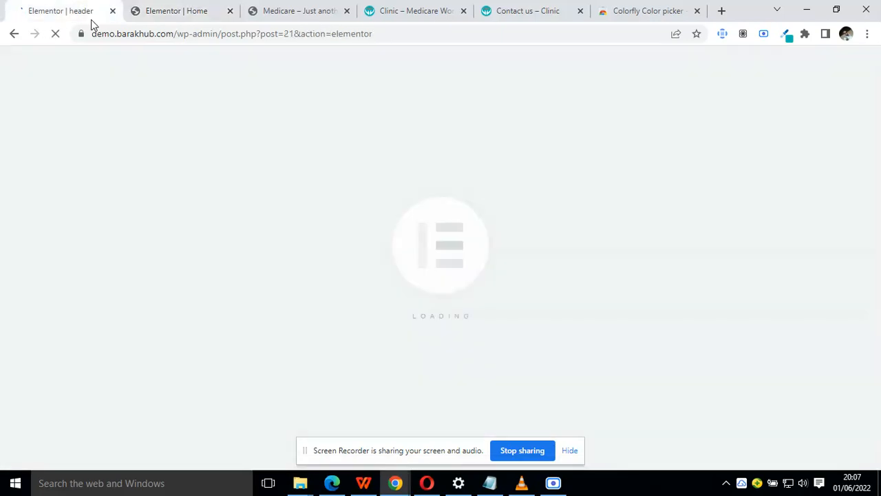
Reload the stuck Home page editor, discarding its unsaved changes, and return to the header template's editor.
click(190, 8)
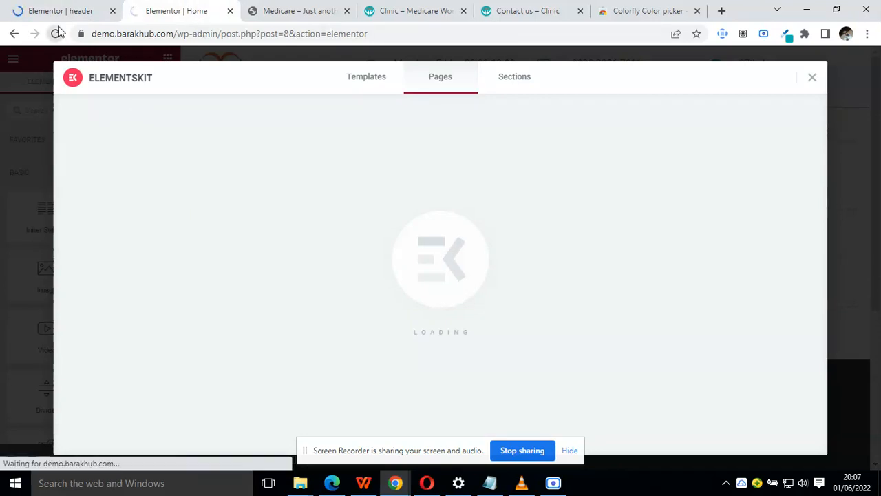
click(78, 7)
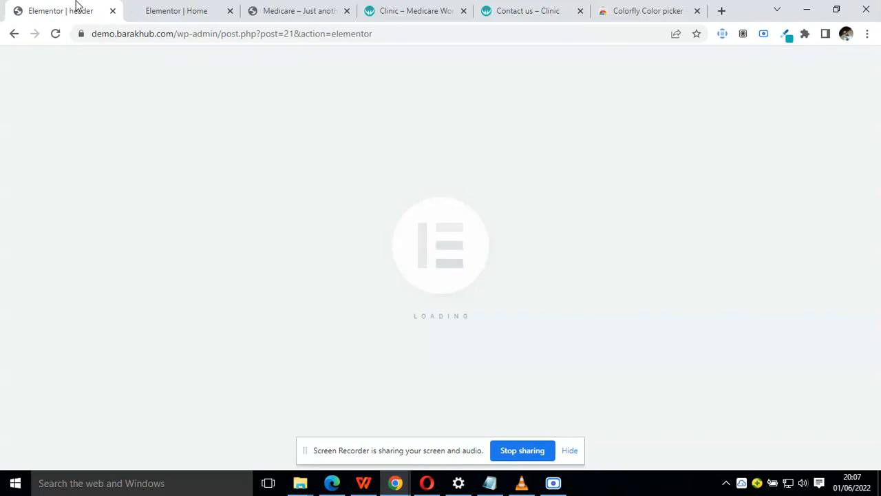
click(177, 8)
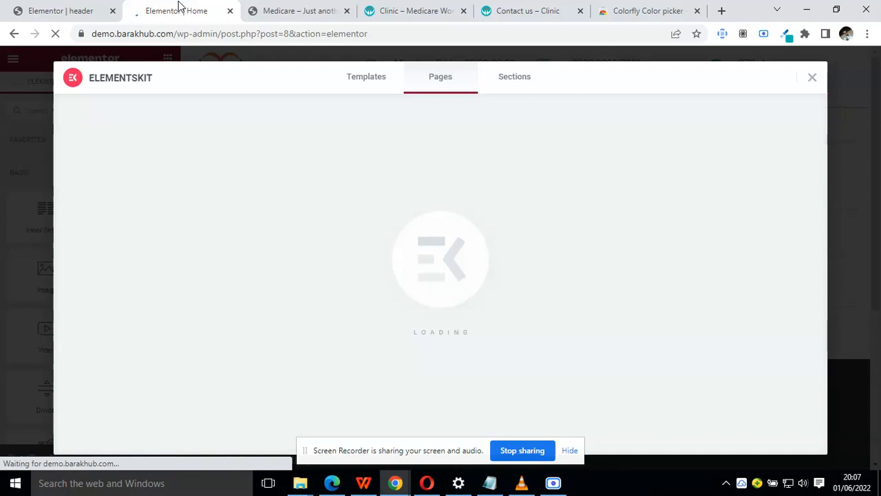
click(64, 9)
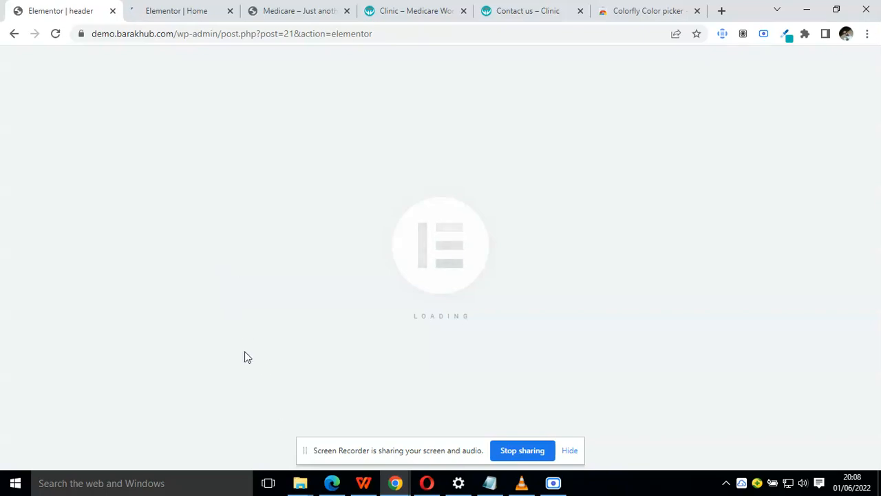
click(168, 12)
key(ctrl+r)
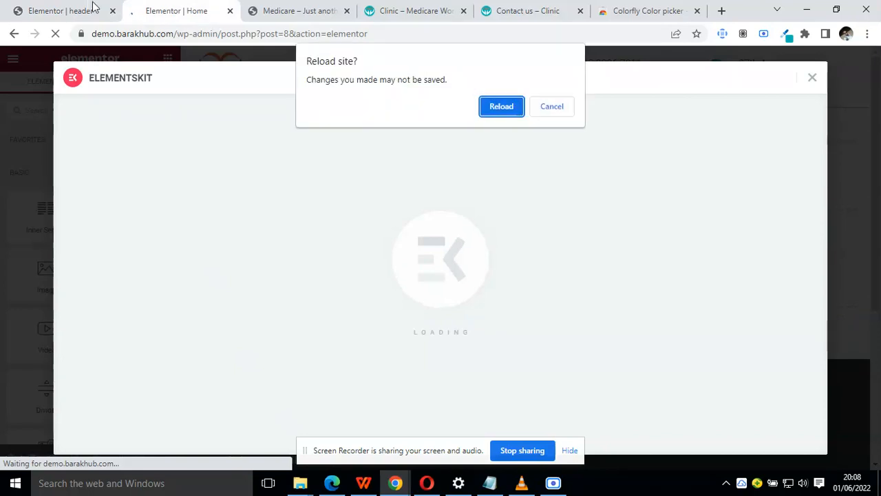
click(496, 108)
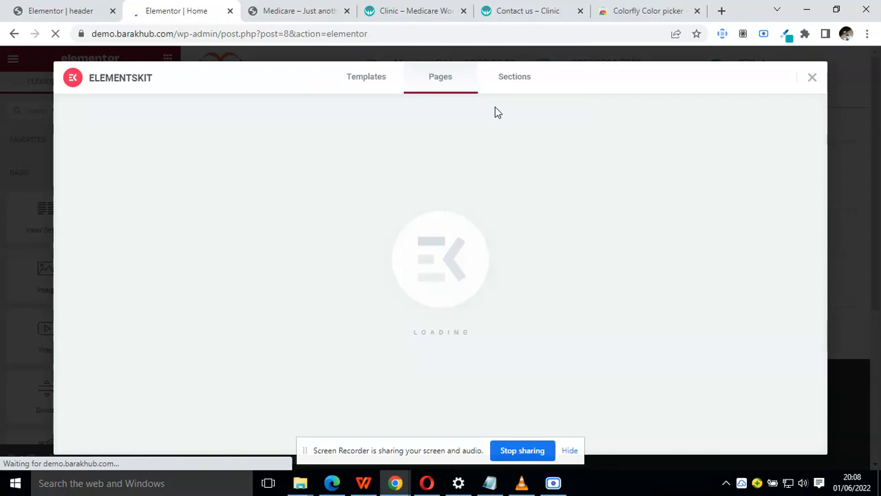
click(101, 8)
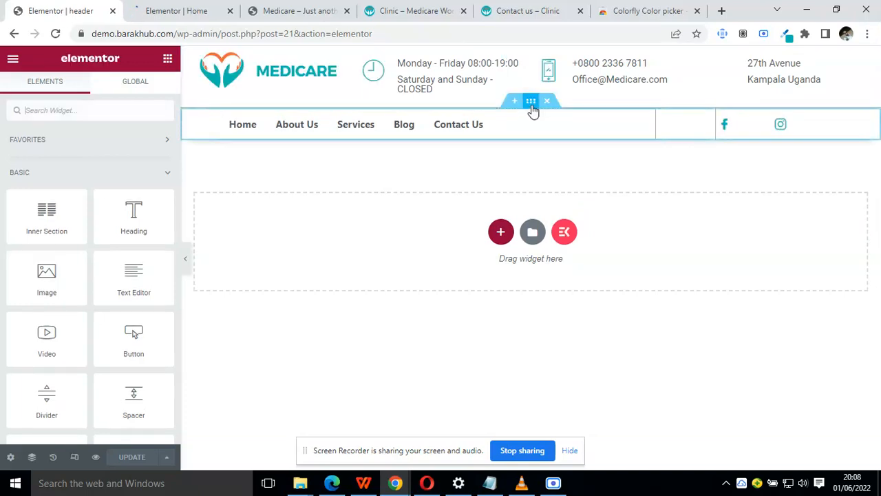
Examine the header's navigation bar section settings: layout and overflow, margin and padding, and background style.
click(532, 105)
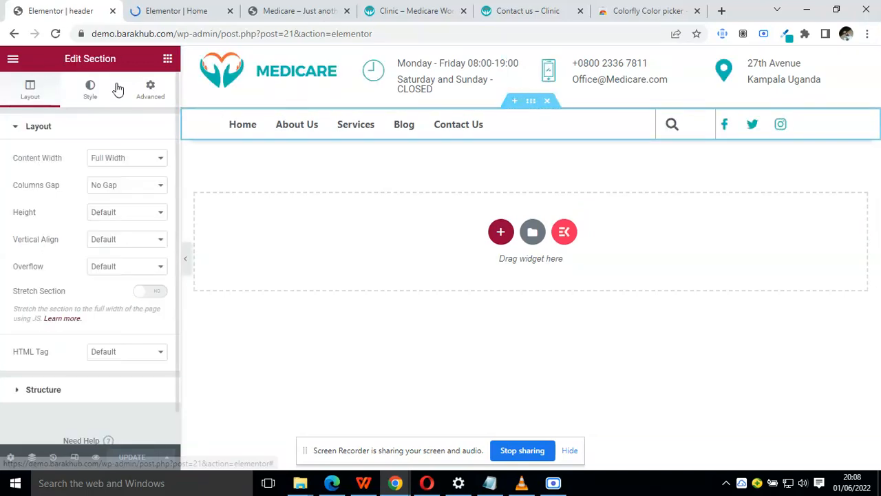
scroll(61, 309, down, 1)
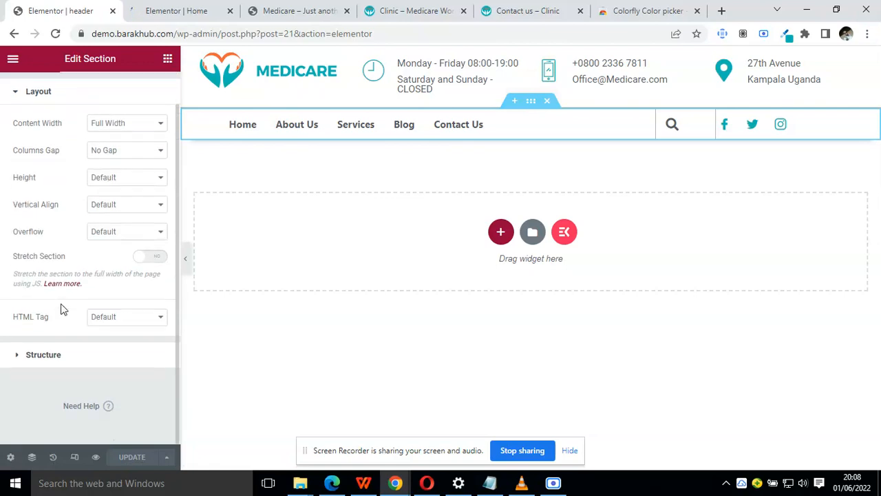
scroll(61, 298, up, 1)
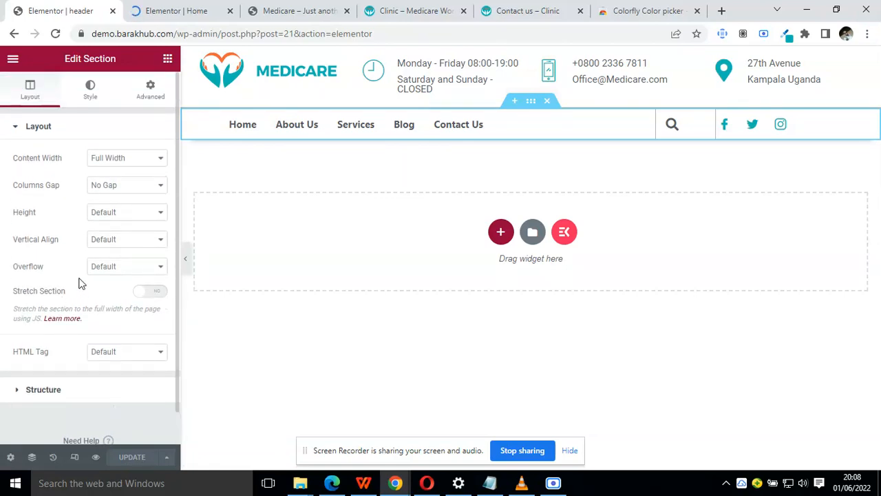
click(107, 268)
click(106, 270)
click(150, 95)
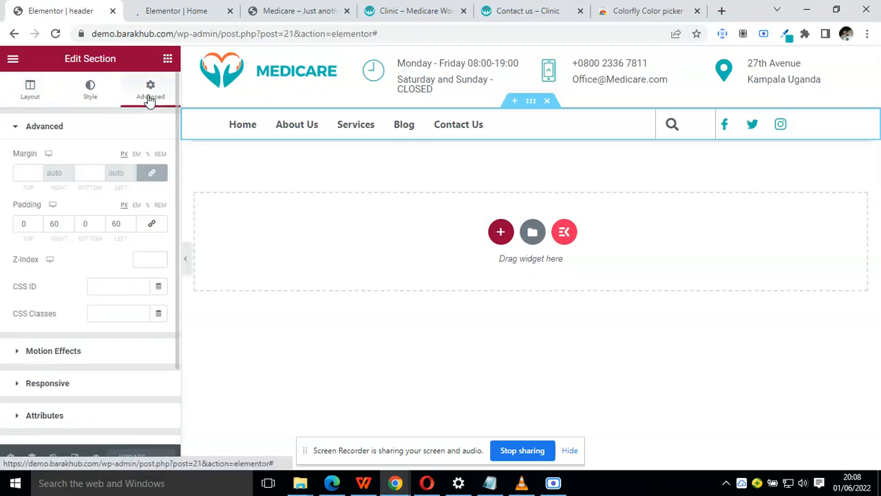
scroll(34, 300, down, 2)
scroll(34, 301, up, 2)
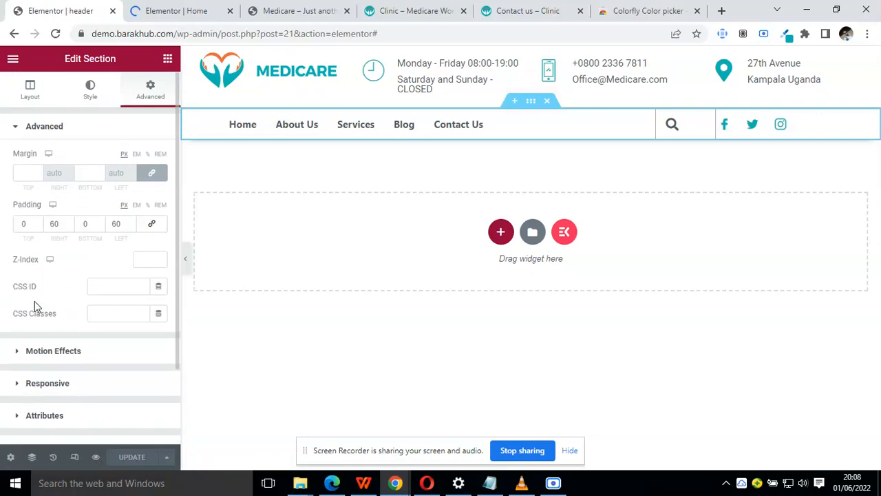
scroll(35, 301, down, 2)
scroll(35, 306, up, 2)
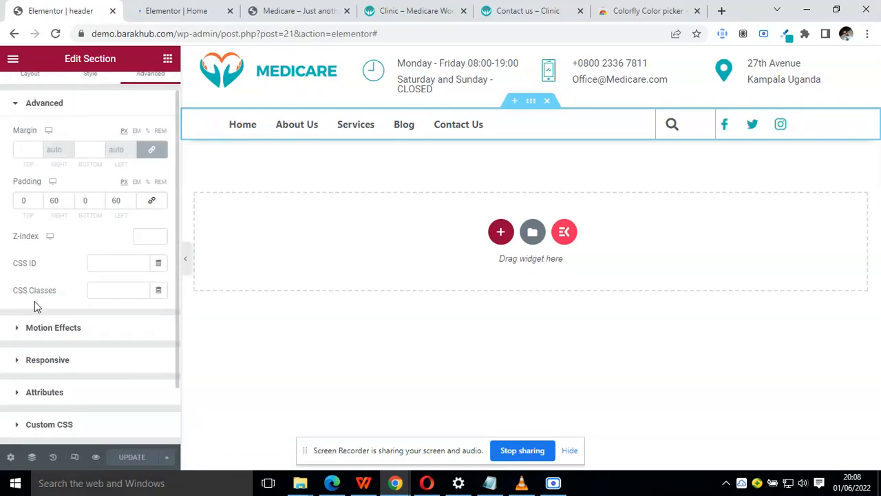
scroll(99, 165, up, 1)
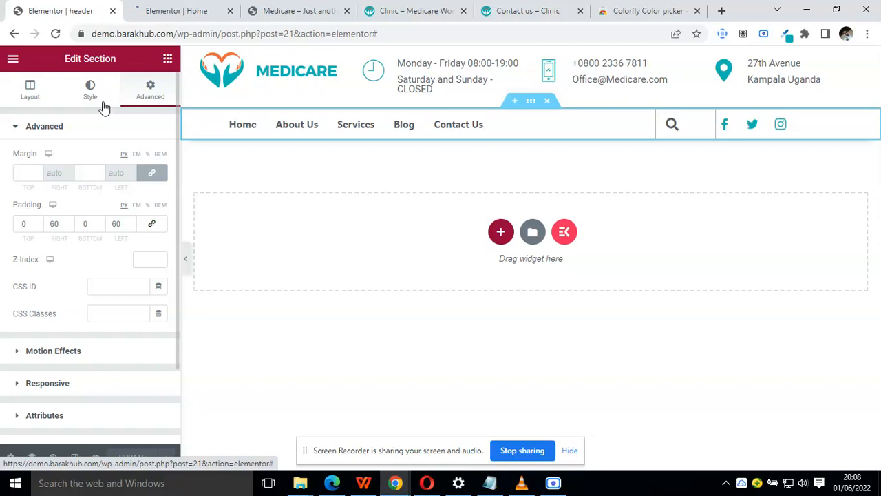
click(68, 104)
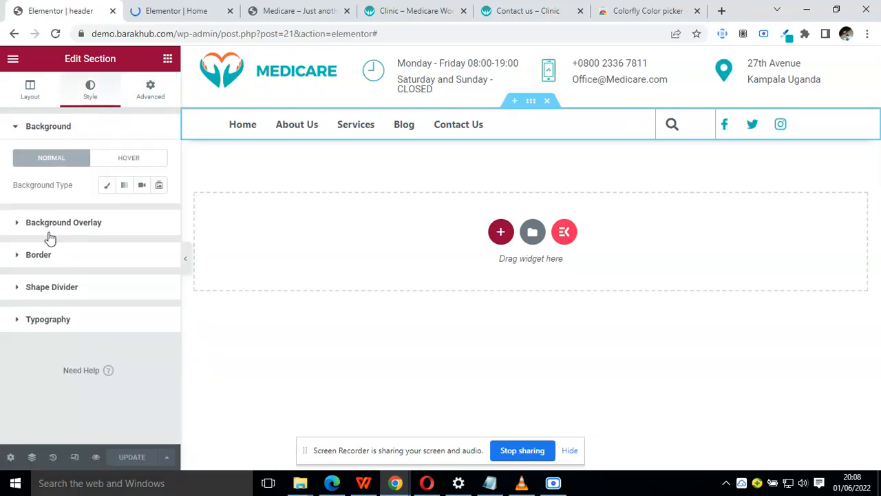
Examine the navigation bar section's HTML tag, overflow, vertical alignment, height and column structure options.
click(38, 81)
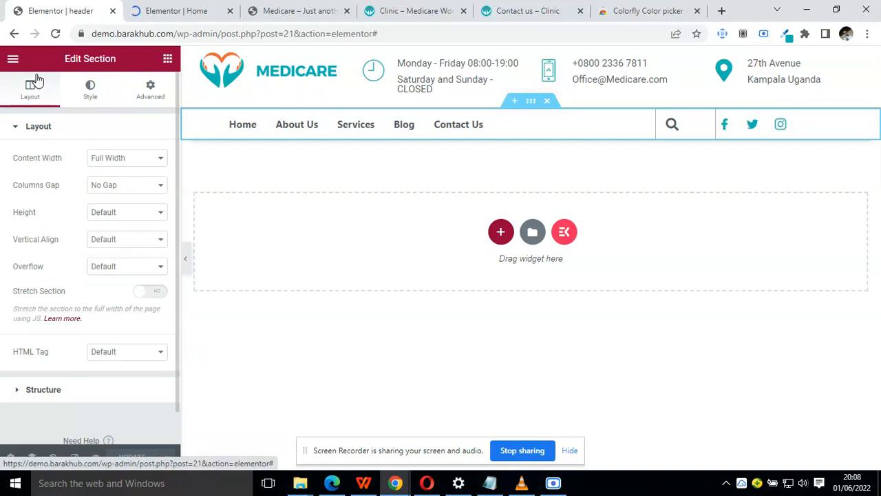
scroll(61, 305, down, 1)
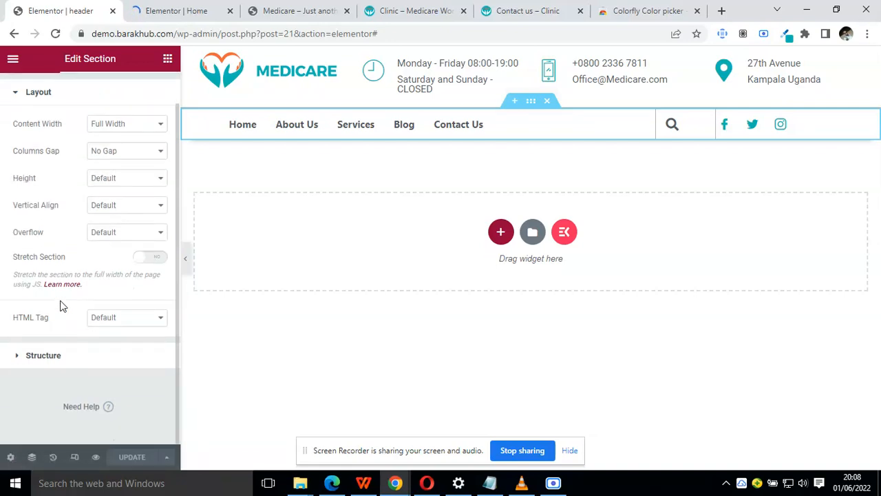
click(110, 317)
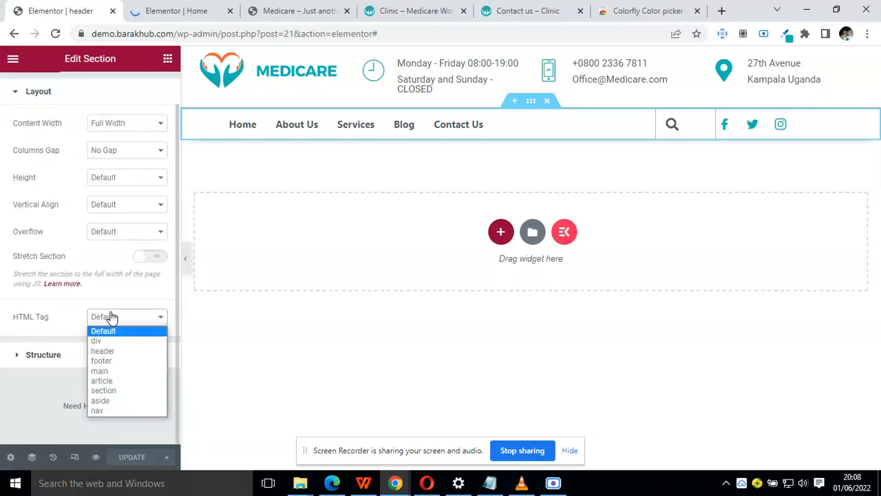
click(102, 267)
click(130, 234)
click(133, 235)
click(141, 208)
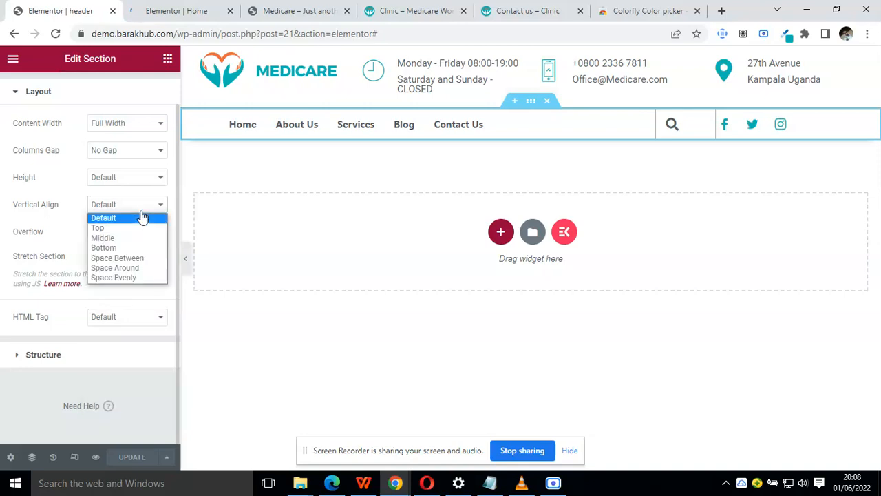
click(141, 182)
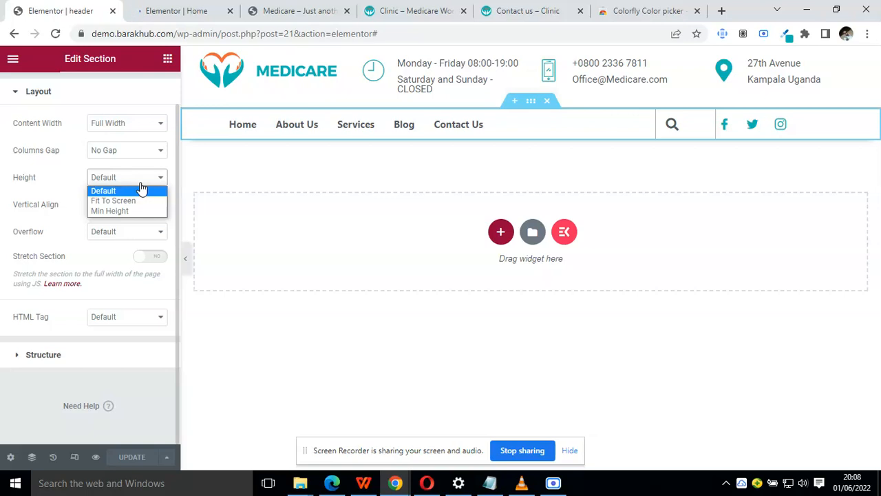
click(62, 185)
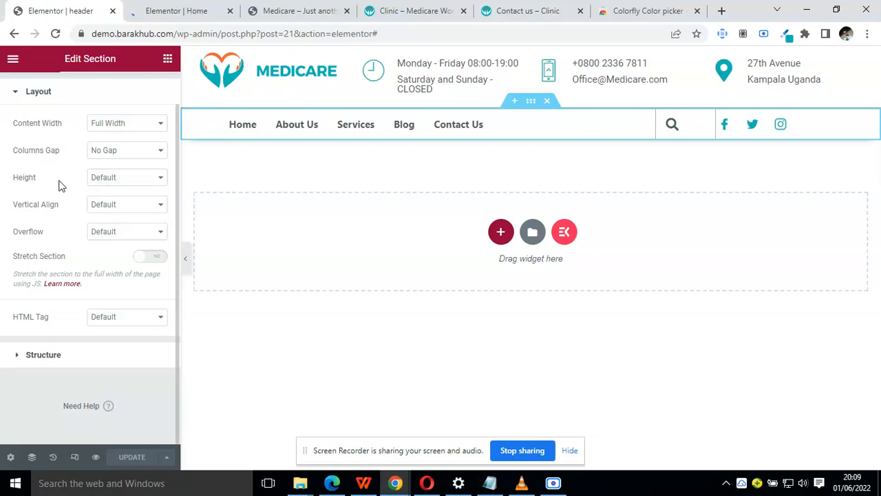
click(21, 358)
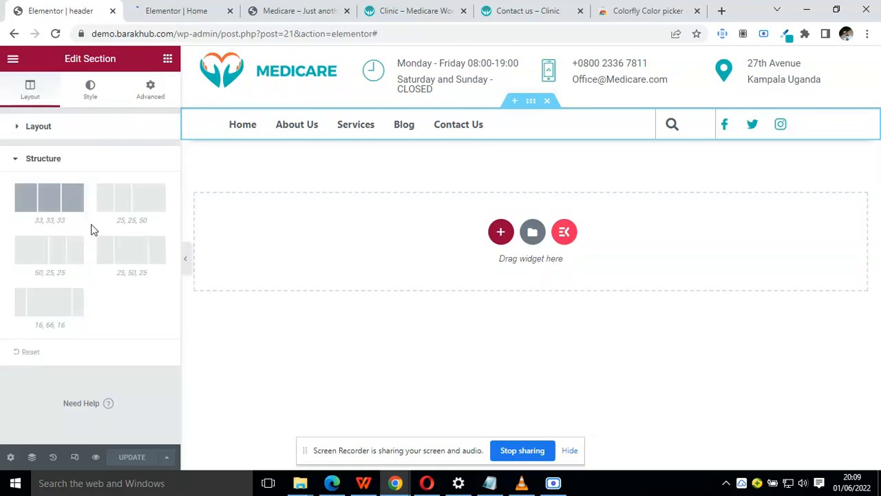
click(99, 99)
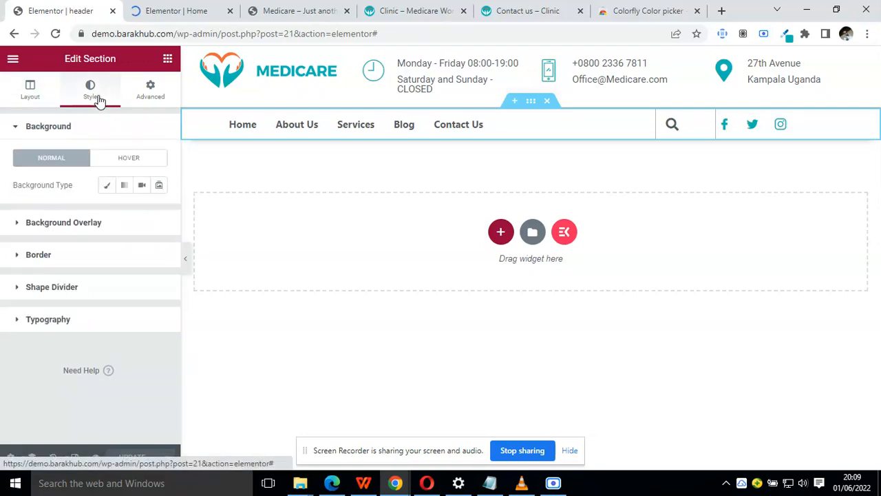
Search the widget library for "fixe" and check the editor's main menu and the global widgets.
click(13, 59)
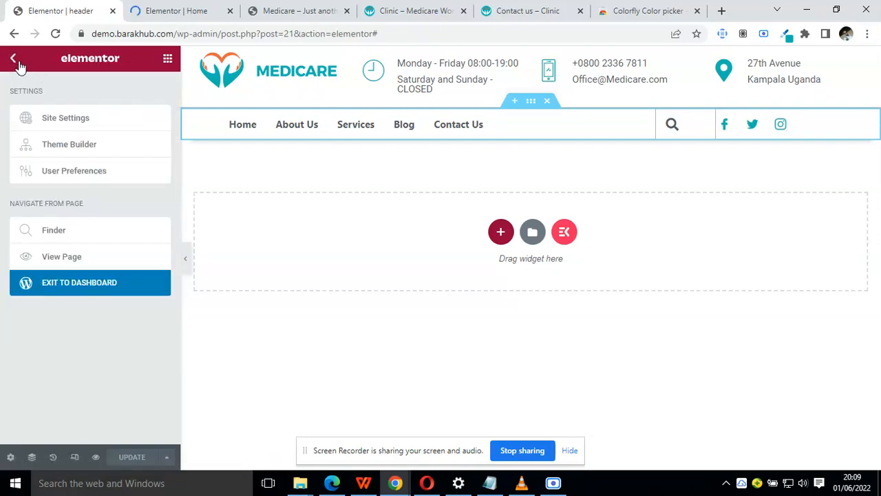
click(18, 62)
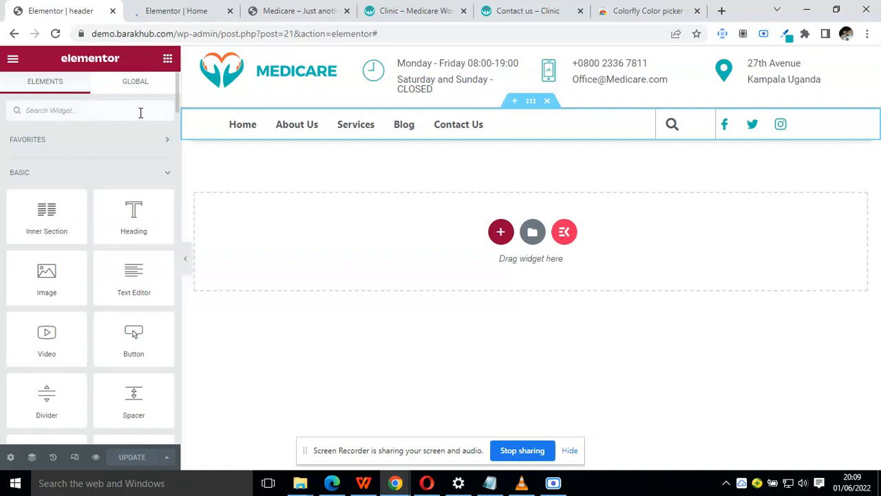
click(141, 112)
text(fixe)
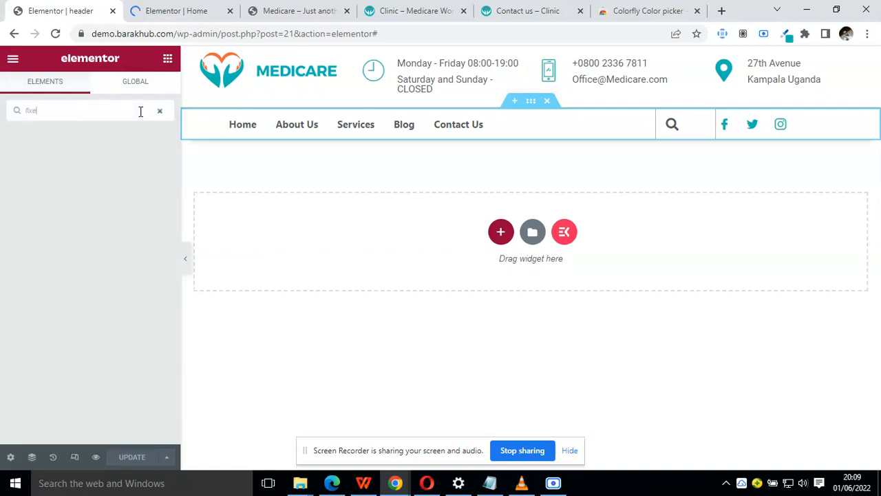
key(BackSpace)
key(BackSpace)
key(BackSpace)
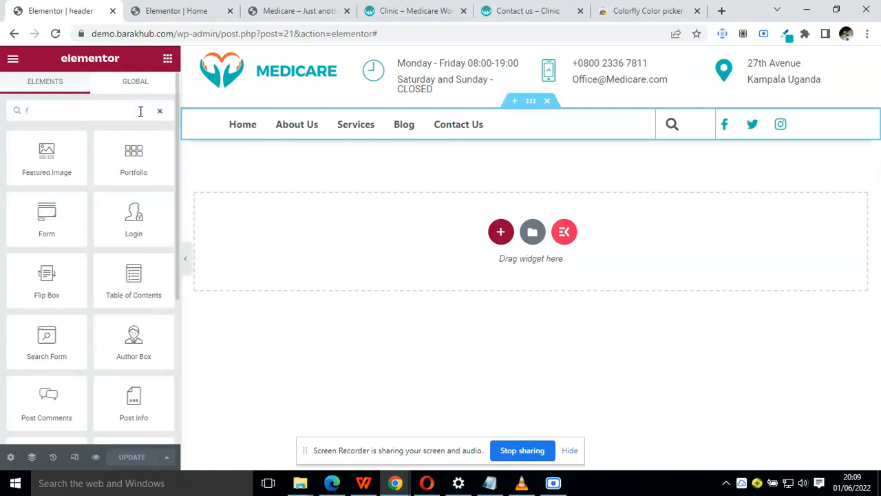
click(140, 85)
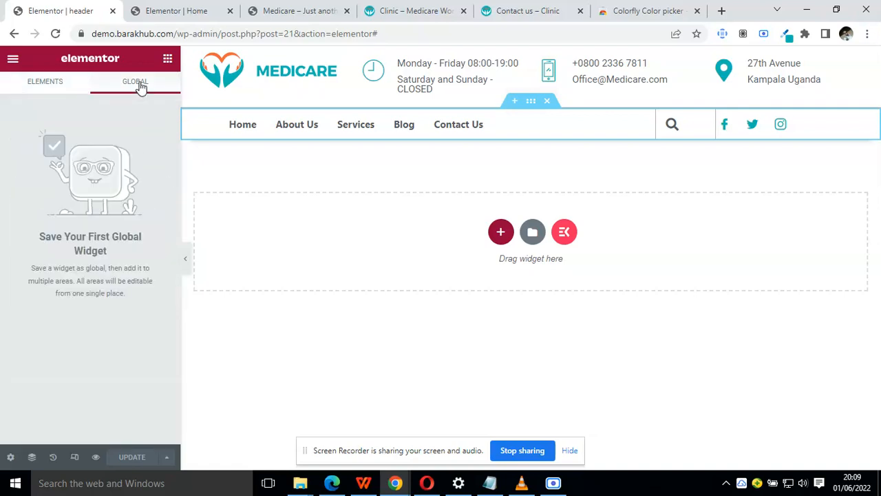
click(71, 86)
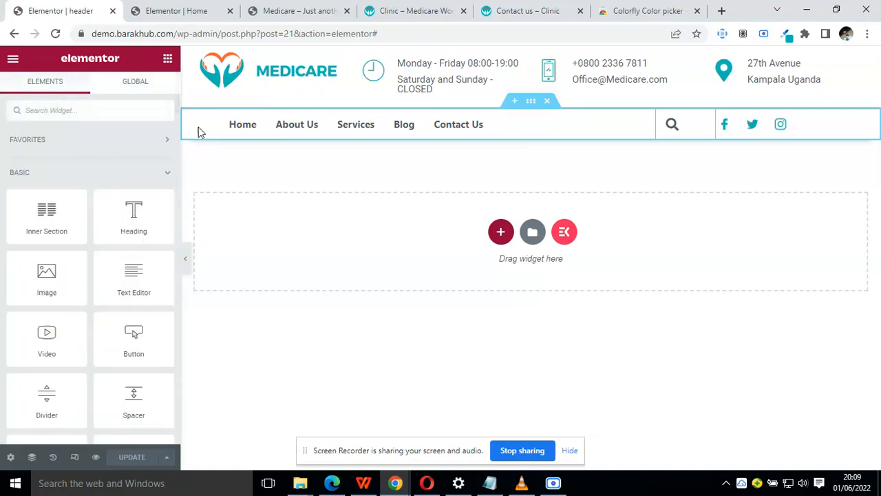
Examine the navigation bar section's advanced settings: spacing, motion effects, custom attributes and custom CSS.
click(524, 129)
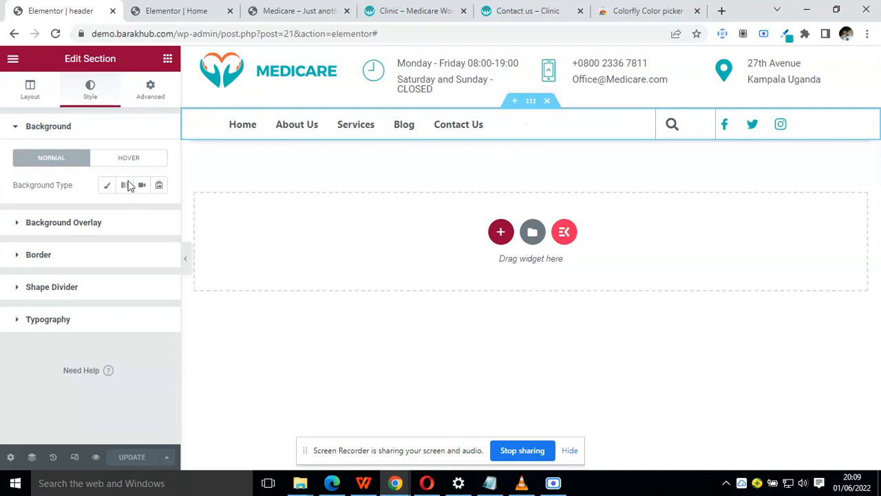
click(149, 108)
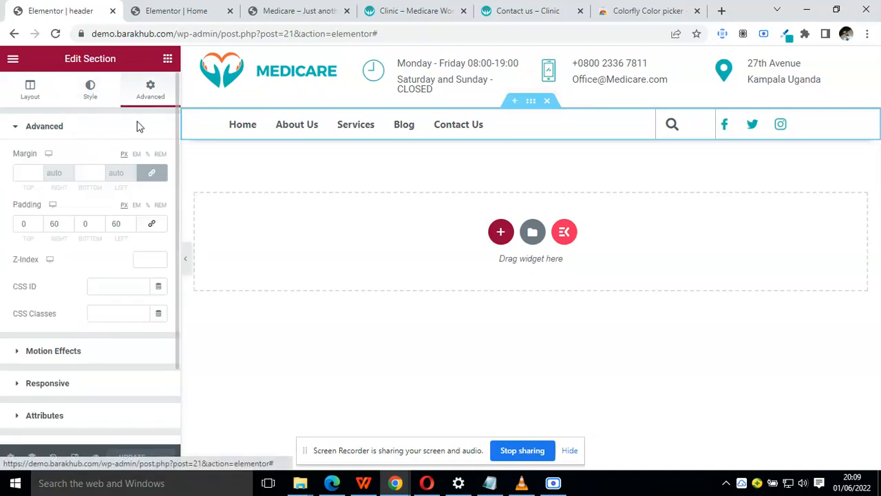
scroll(96, 281, down, 3)
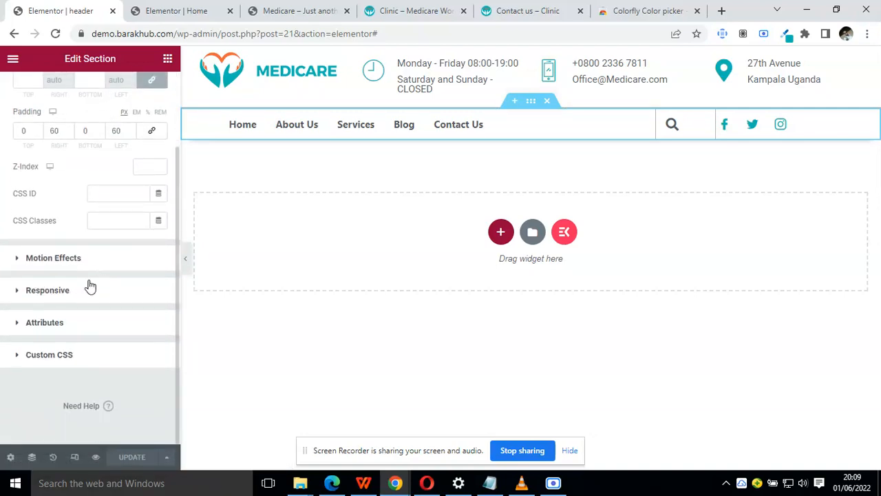
click(17, 259)
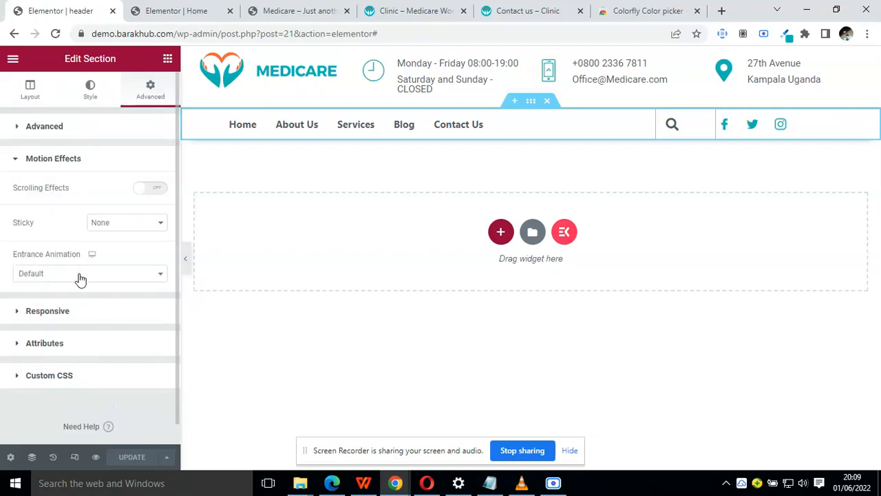
scroll(80, 278, down, 1)
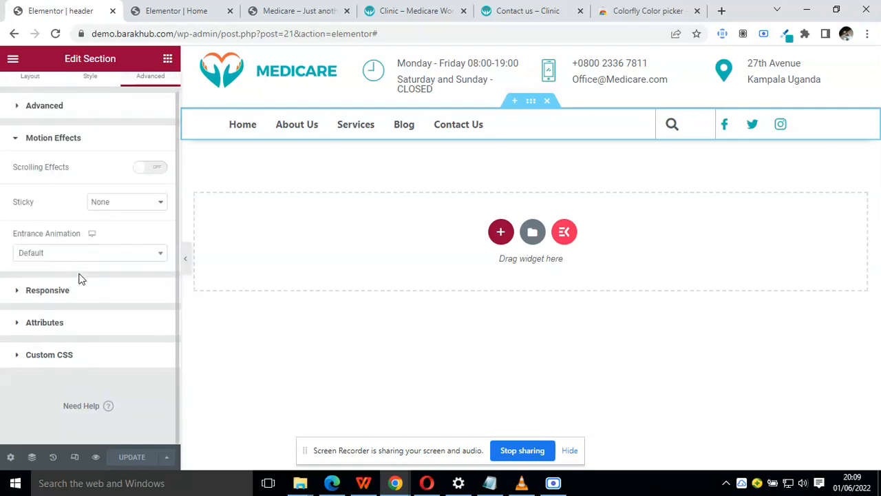
click(19, 323)
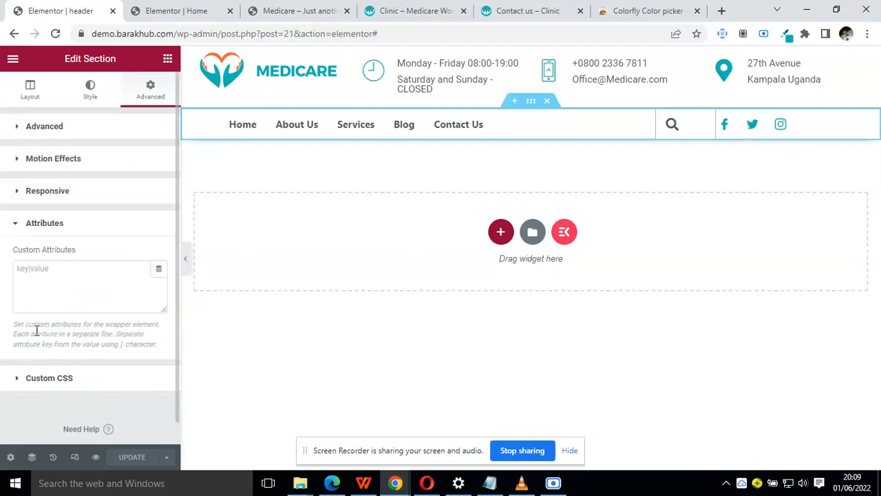
click(23, 378)
scroll(94, 325, down, 1)
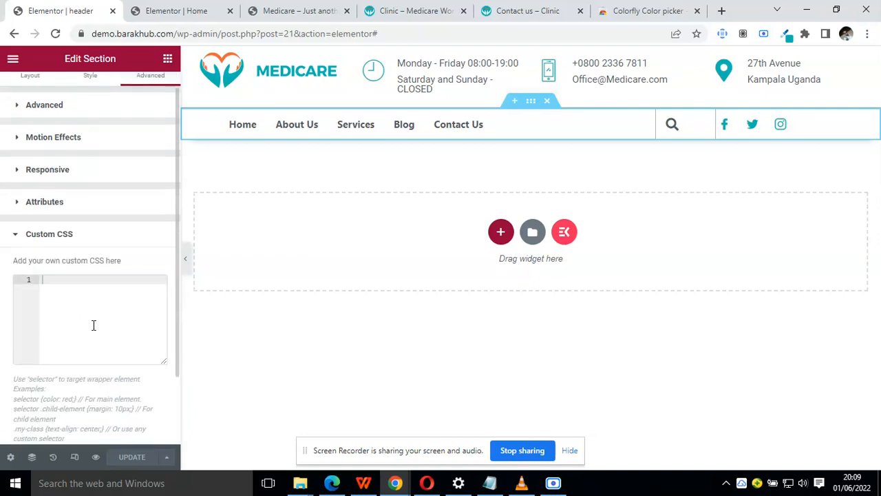
scroll(94, 324, up, 1)
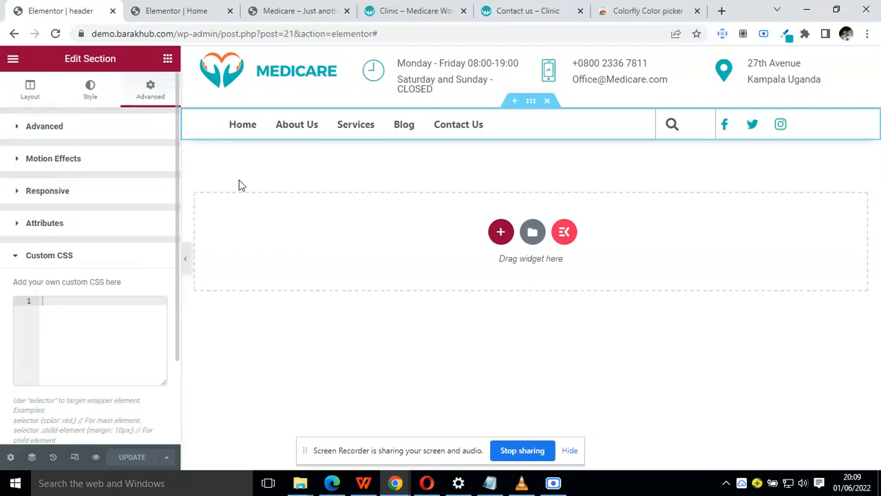
Check the layout and advanced settings of the column holding the navigation menu.
click(231, 121)
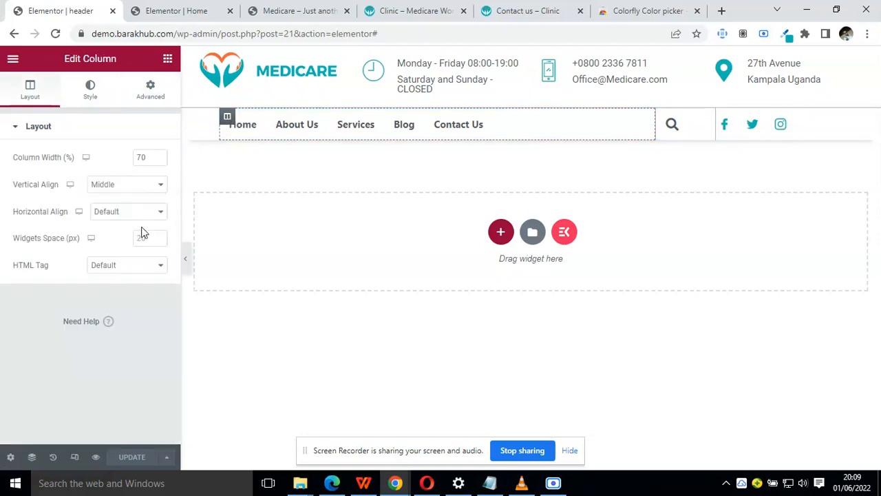
click(151, 87)
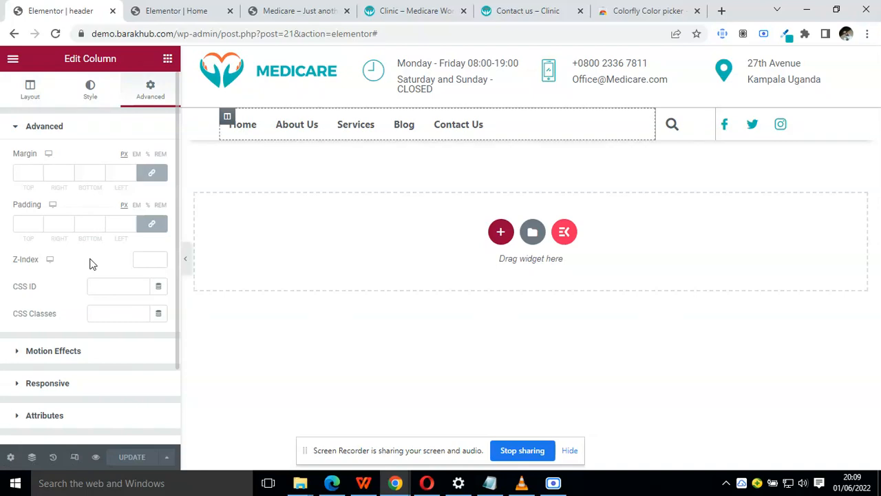
scroll(88, 261, down, 3)
scroll(89, 262, up, 3)
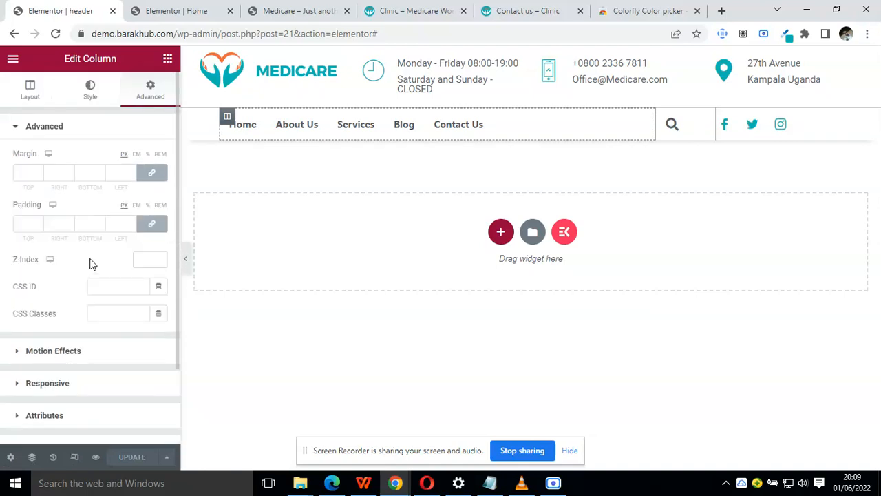
click(28, 88)
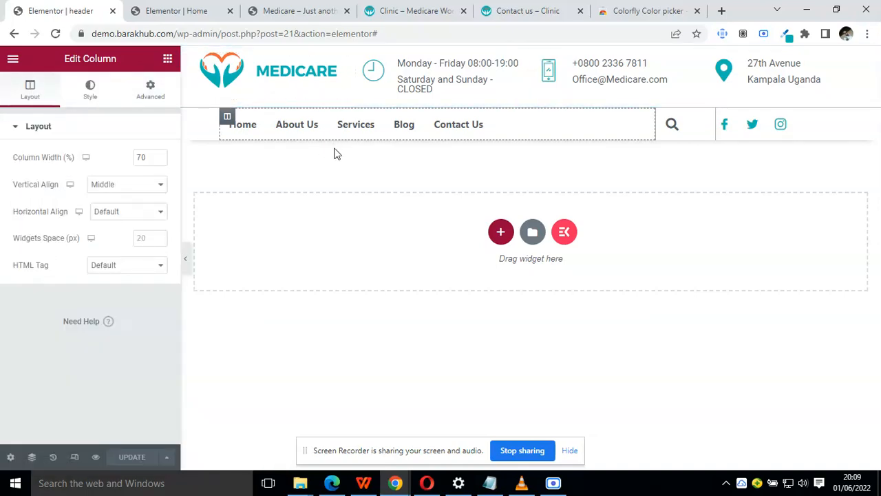
Return to the navigation bar section and review its custom CSS, attributes and responsive options.
mouse_move(527, 119)
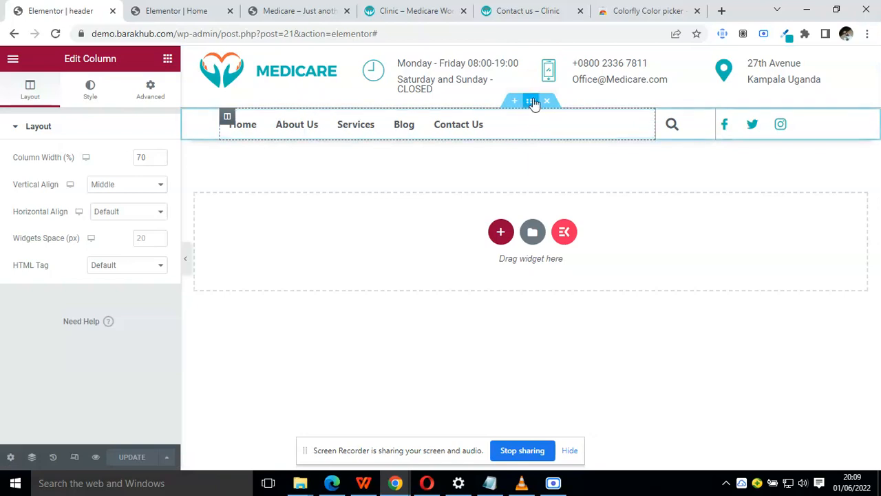
click(532, 102)
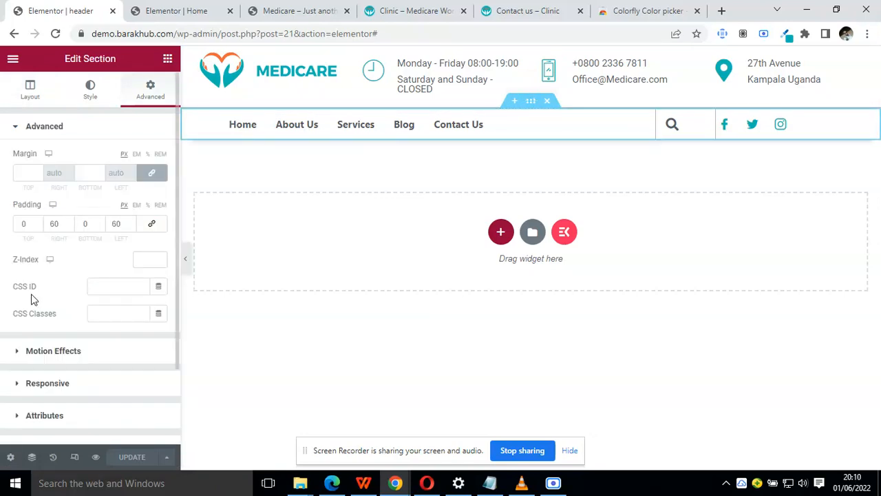
scroll(31, 298, down, 3)
scroll(31, 298, up, 3)
scroll(31, 298, down, 3)
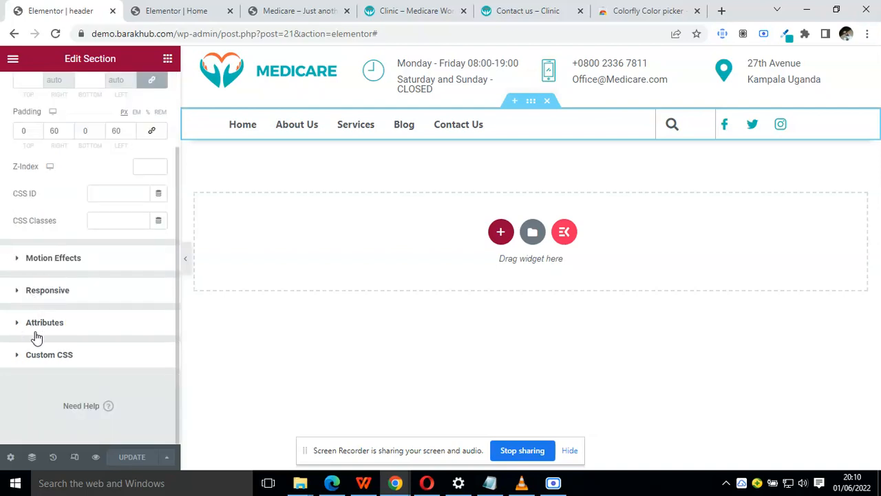
click(21, 359)
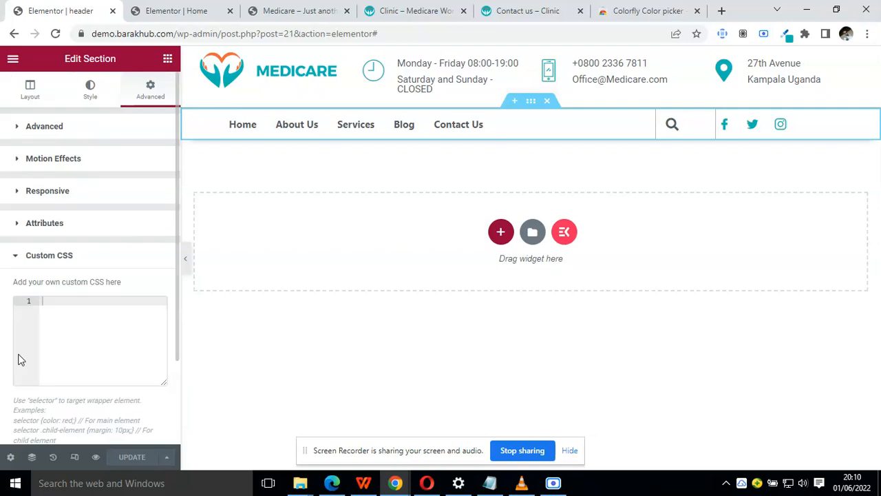
click(14, 255)
click(20, 227)
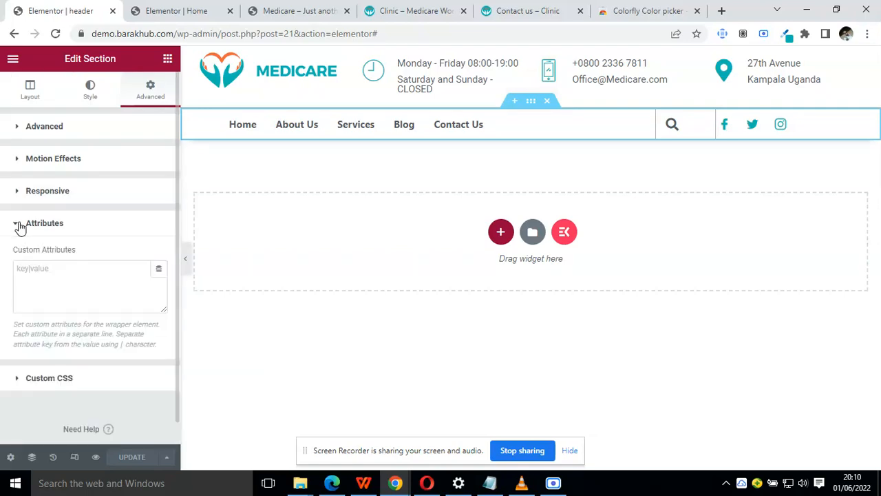
click(20, 227)
click(19, 200)
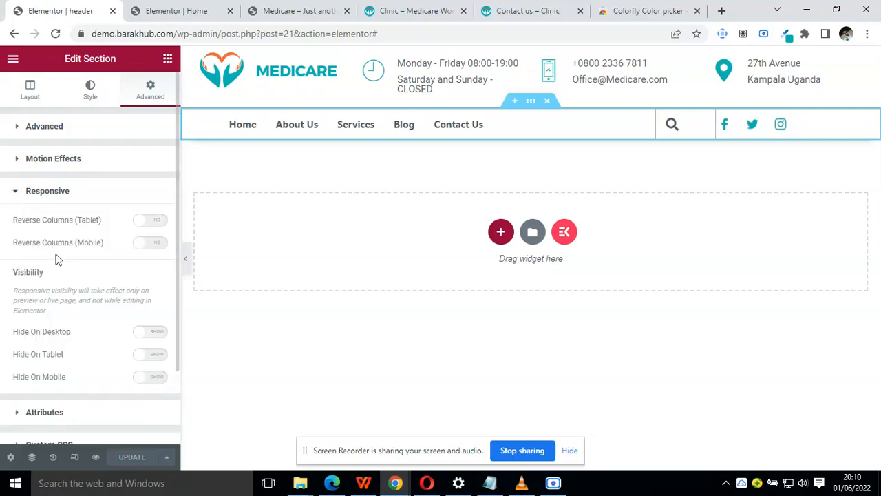
click(16, 192)
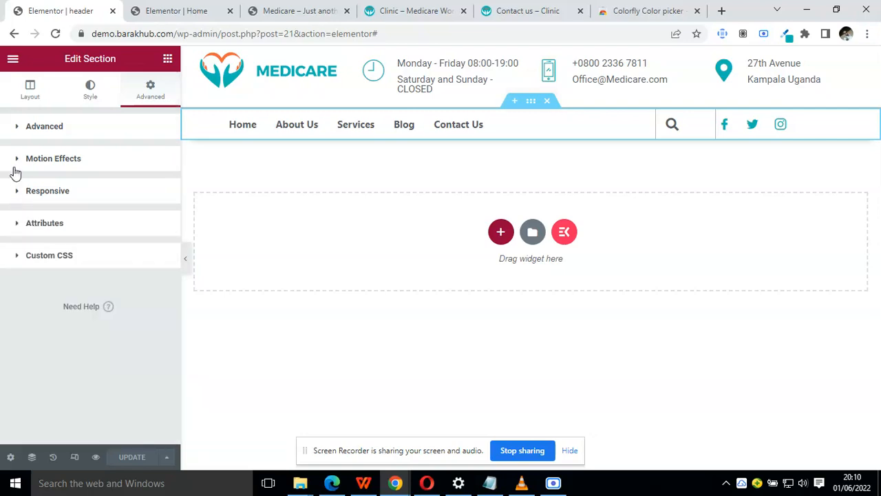
Make the navigation bar section sticky at the Top and update the header template.
click(16, 166)
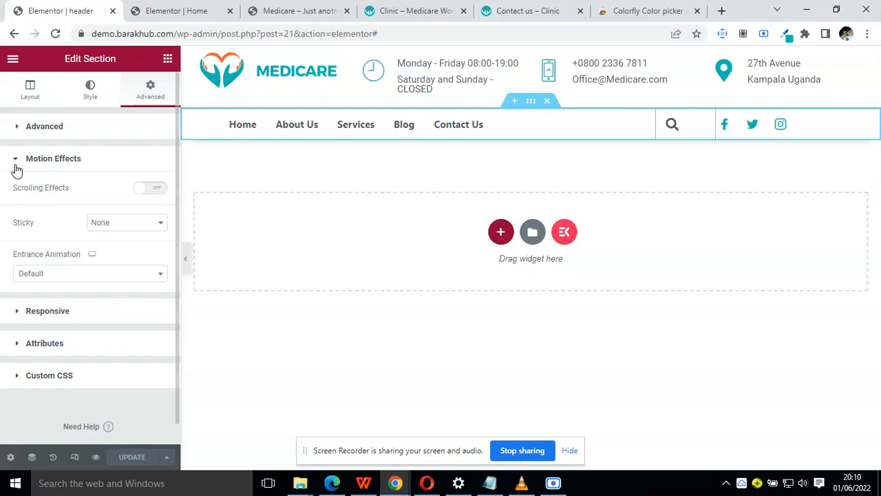
click(115, 227)
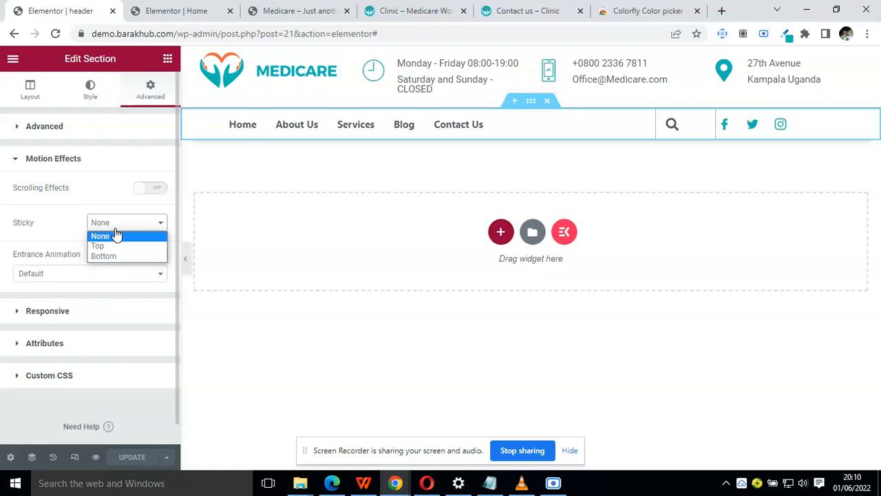
click(115, 246)
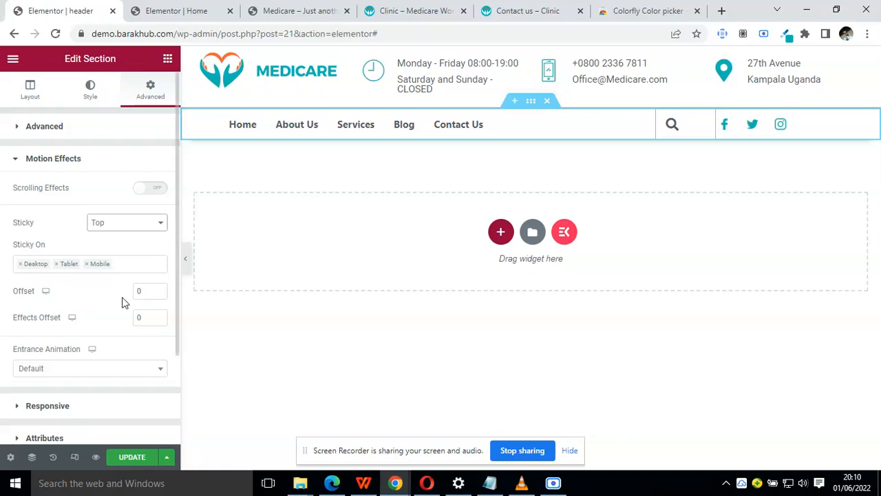
scroll(122, 300, down, 2)
click(131, 456)
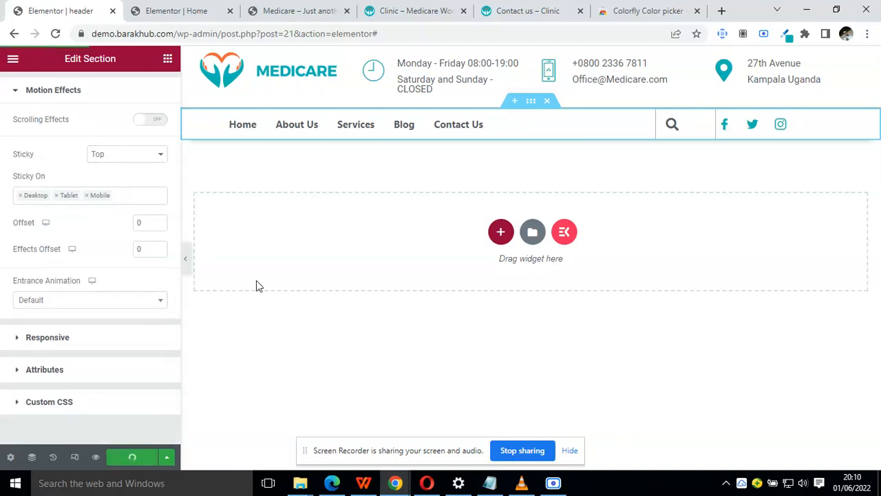
In the Home page editor, insert the "Let the Journey Begin" section from the ElementsKit section library.
click(173, 10)
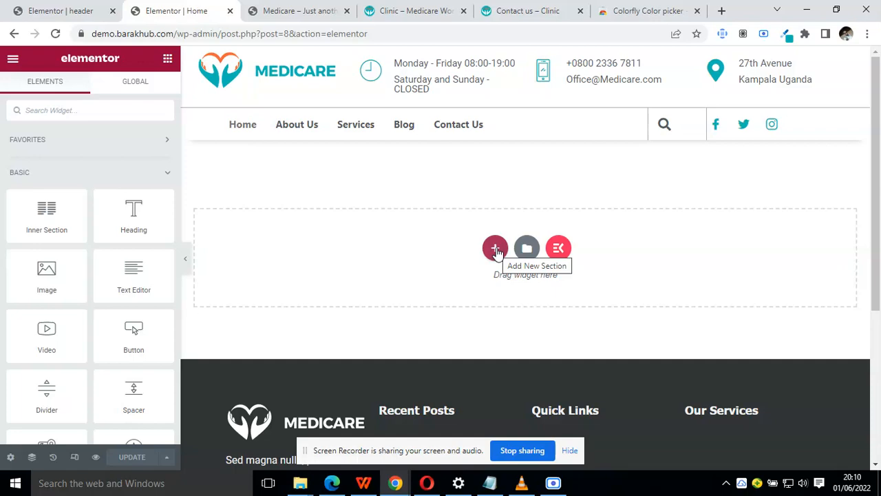
click(558, 247)
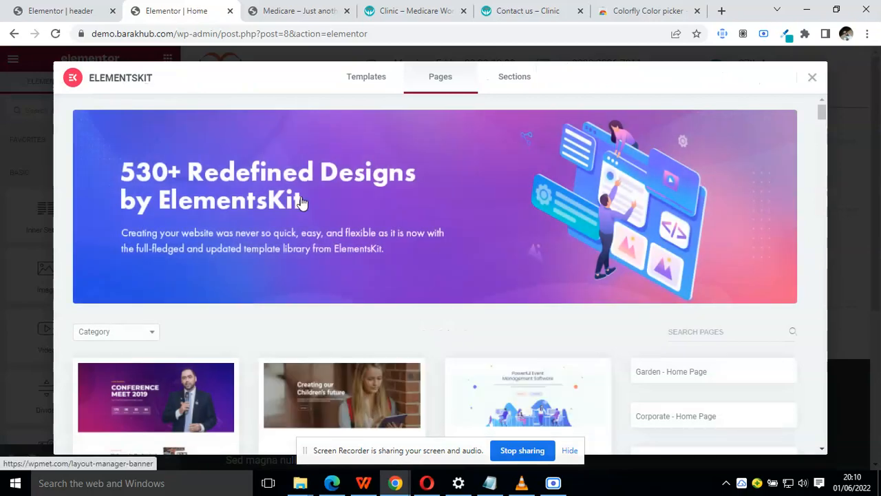
scroll(300, 198, down, 4)
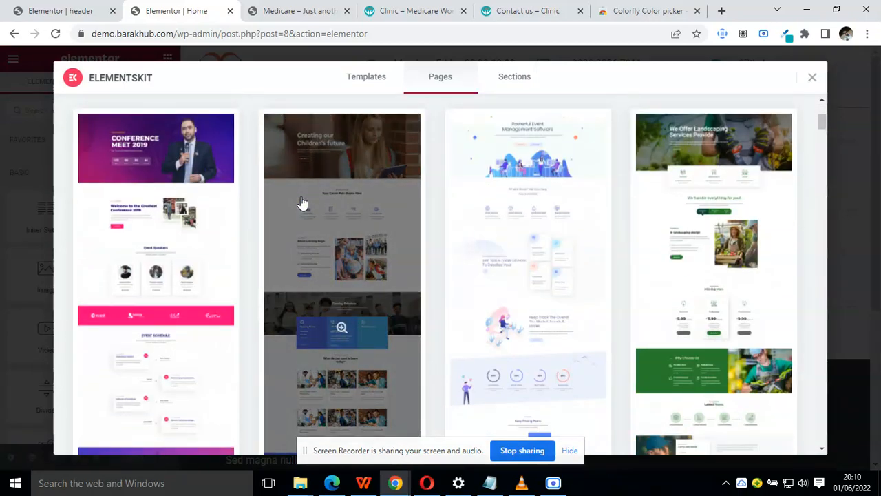
click(499, 88)
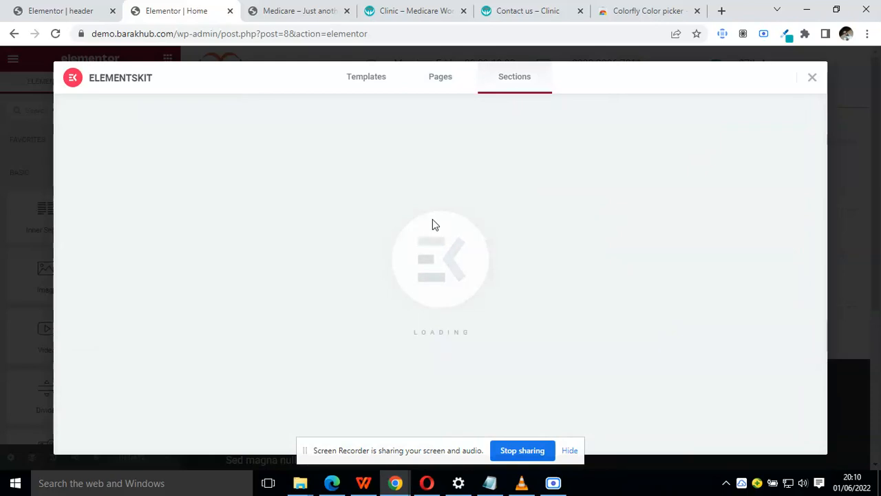
scroll(433, 225, down, 10)
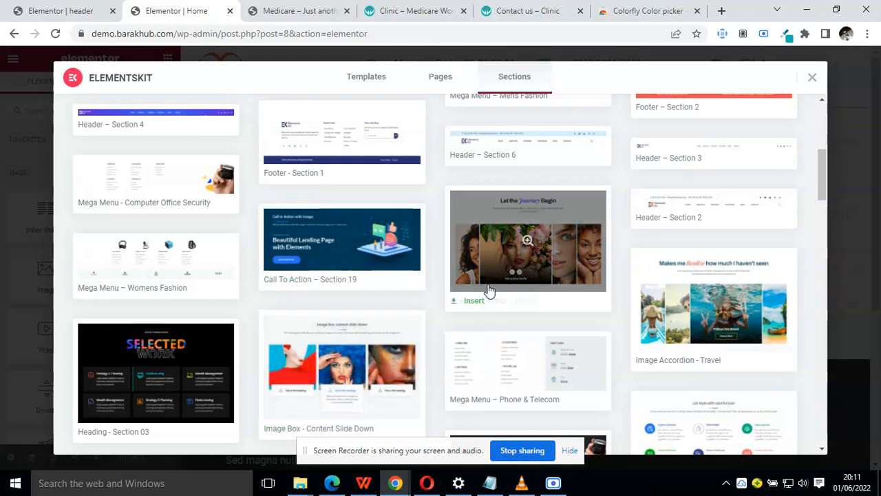
click(474, 302)
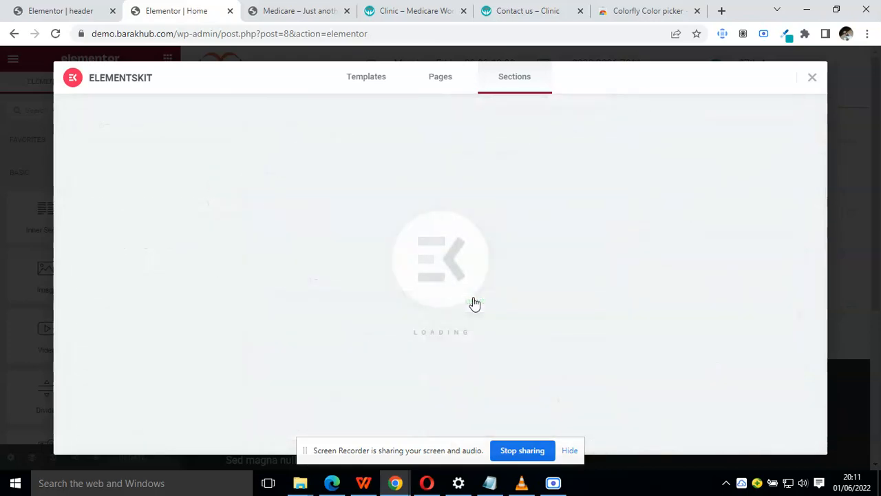
Go back to the header template's editor and recheck the navigation bar's sticky, margin, padding and Z-Index settings.
click(79, 7)
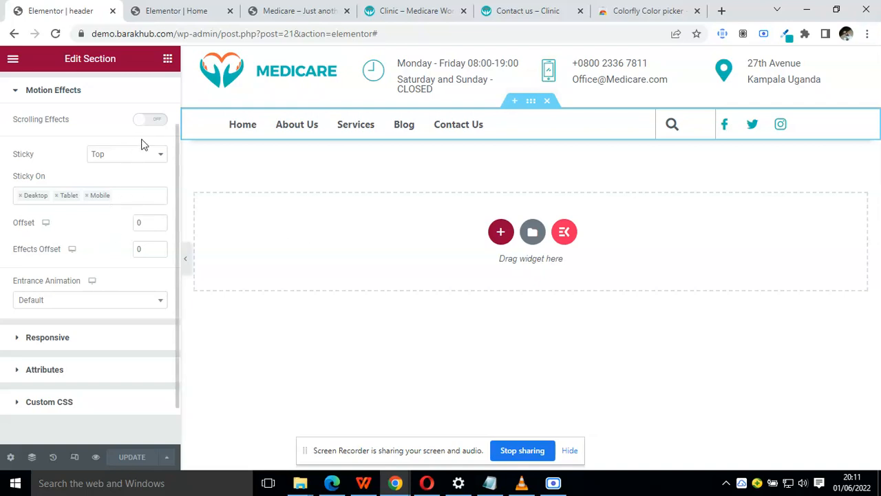
scroll(135, 154, up, 1)
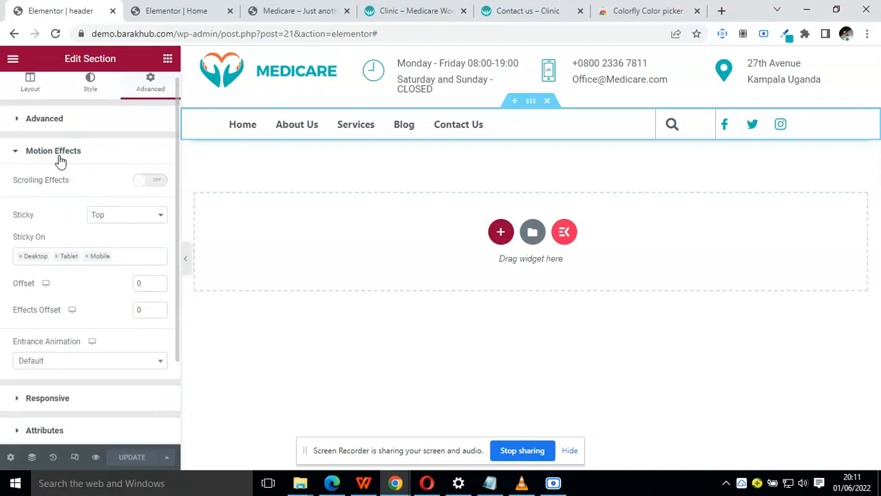
click(123, 216)
click(123, 215)
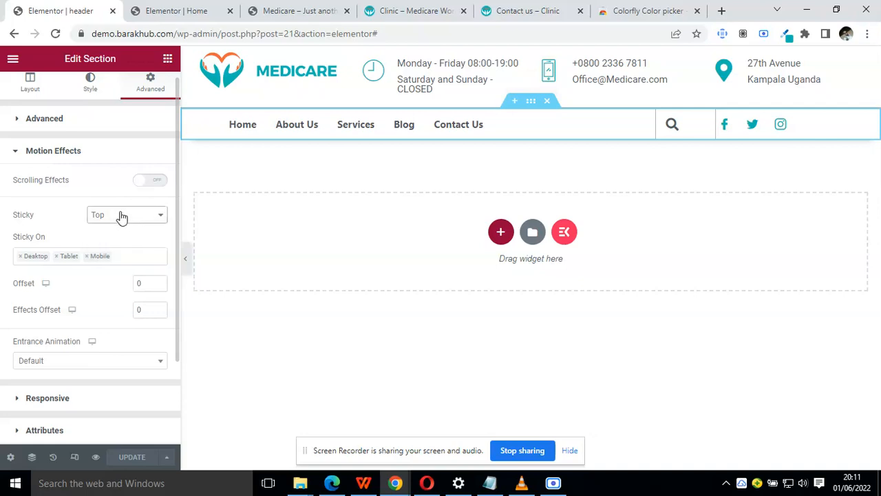
click(17, 152)
click(18, 131)
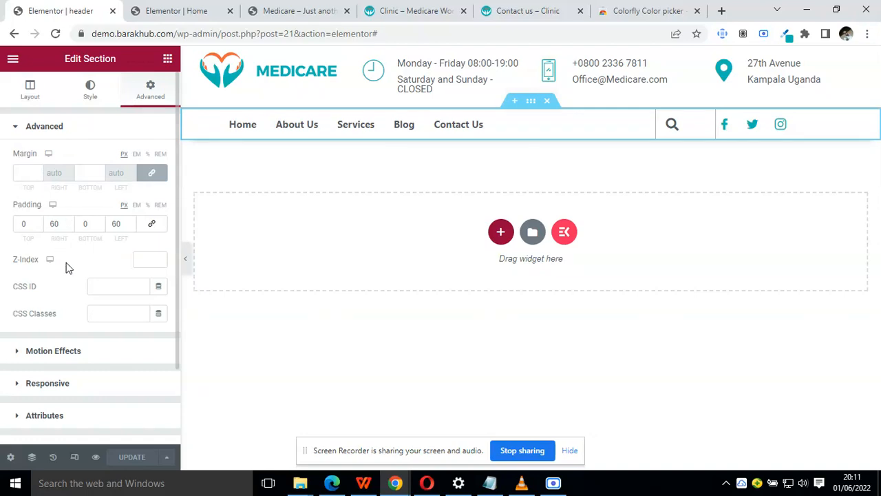
scroll(67, 268, down, 2)
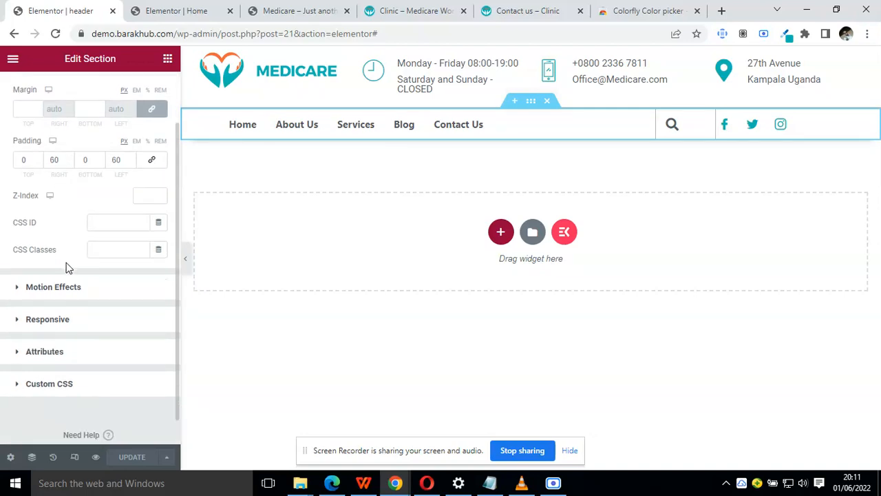
scroll(24, 124, up, 2)
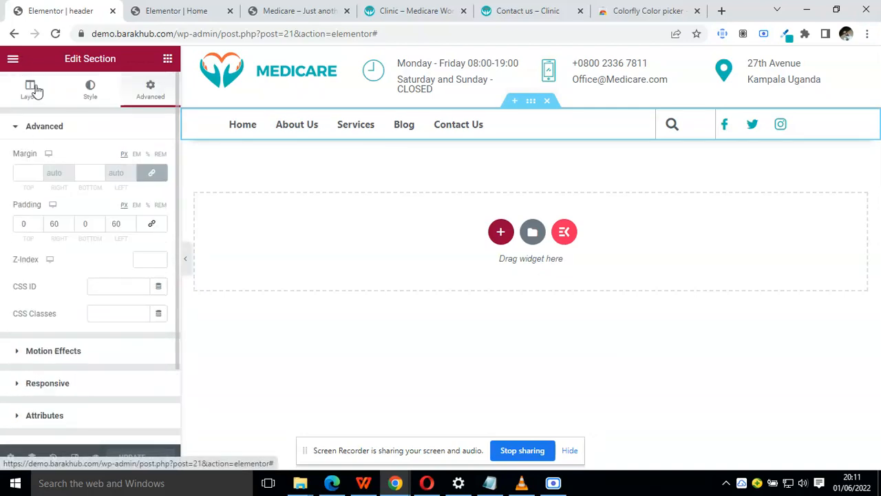
Review the navigation bar section's layout settings, including the Overflow options.
click(33, 89)
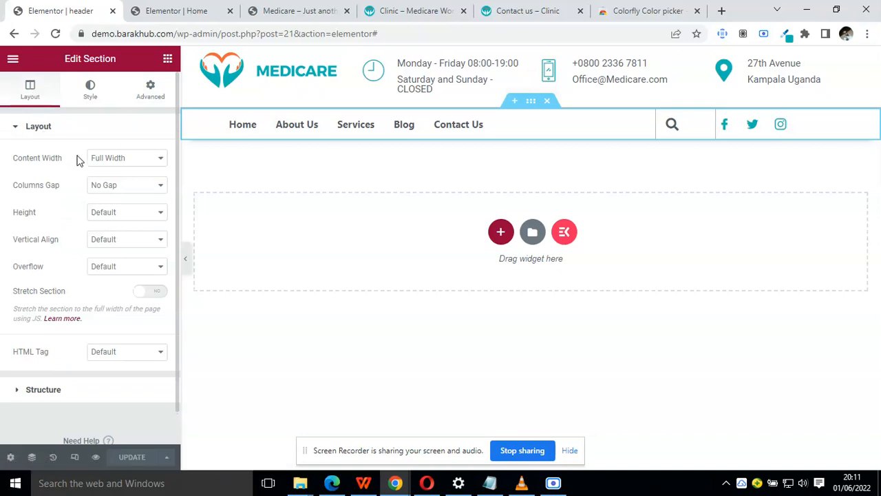
click(129, 268)
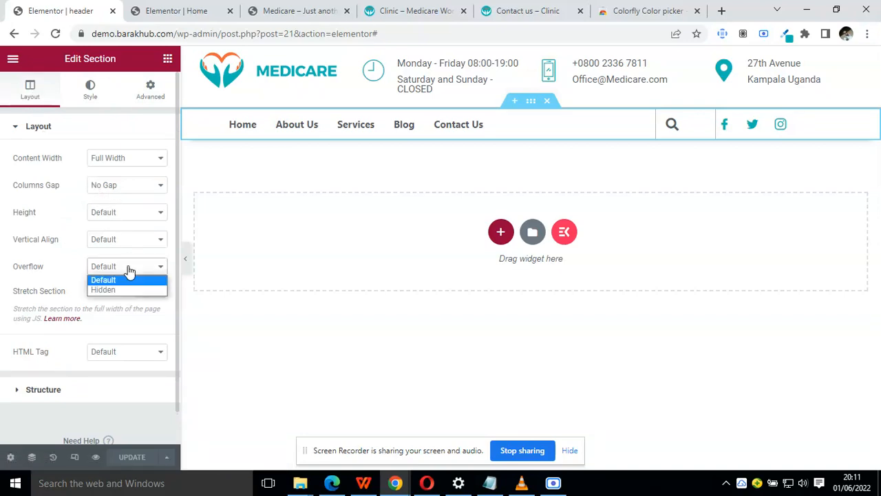
click(126, 280)
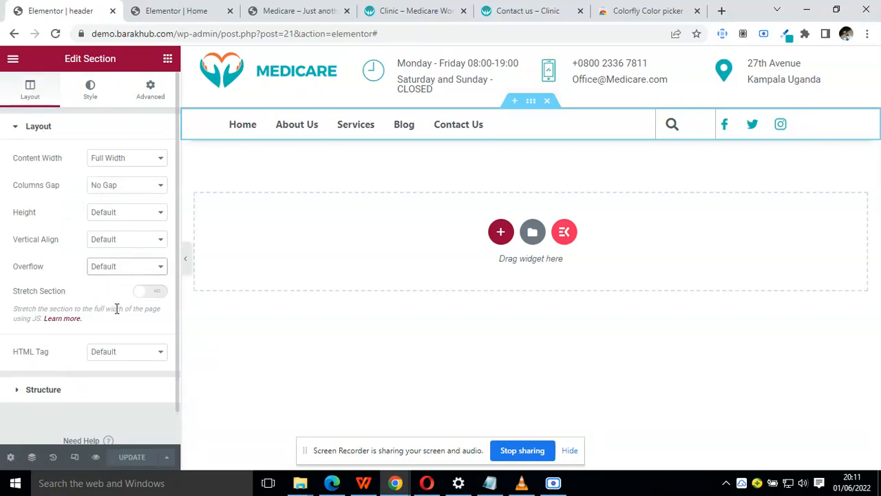
scroll(115, 351, down, 1)
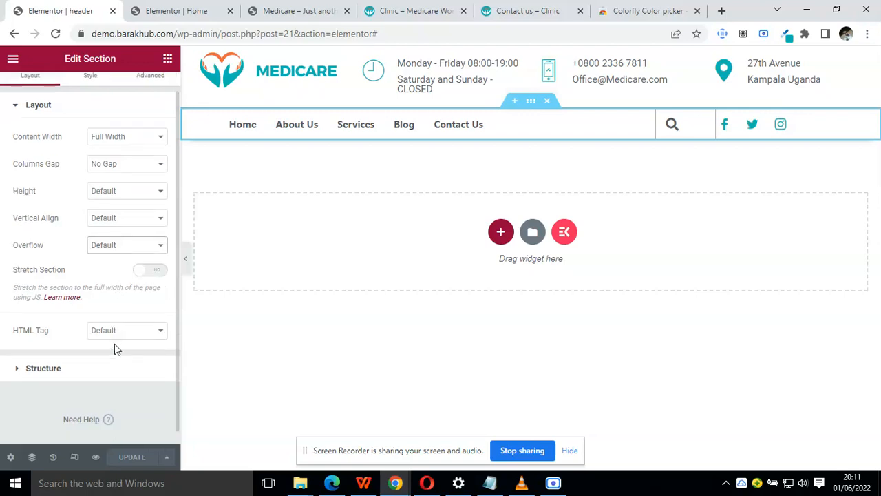
In the Home page editor, duplicate the "Let the Journey Begin" section and update the page.
click(206, 9)
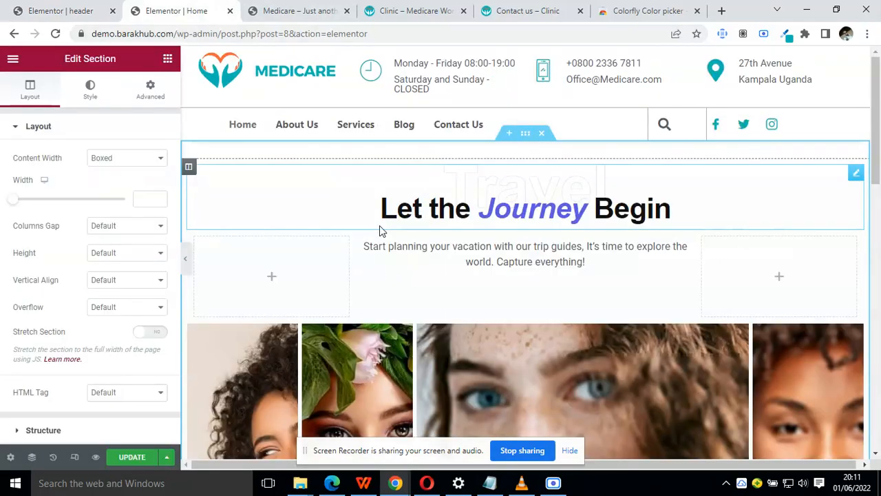
scroll(380, 225, down, 5)
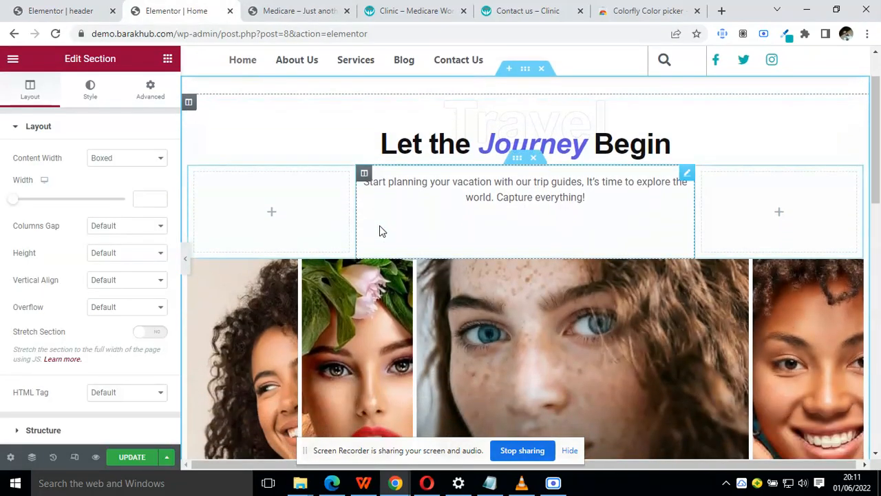
scroll(379, 231, up, 4)
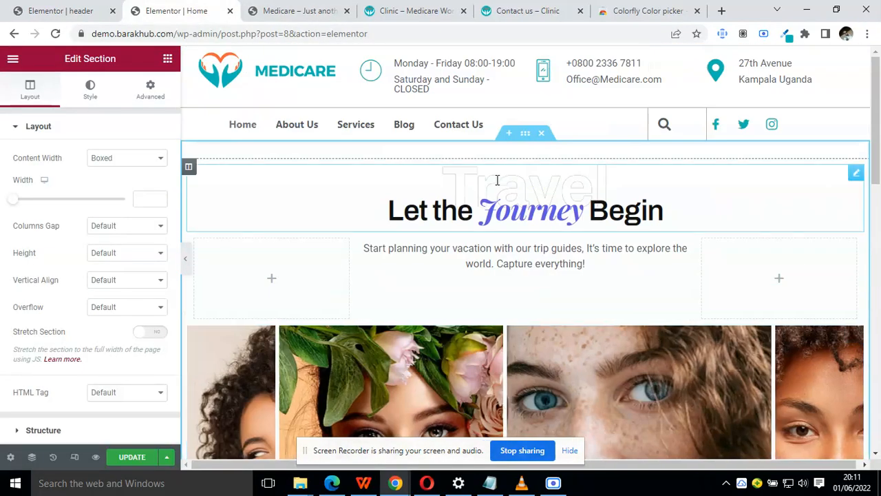
right_click(525, 136)
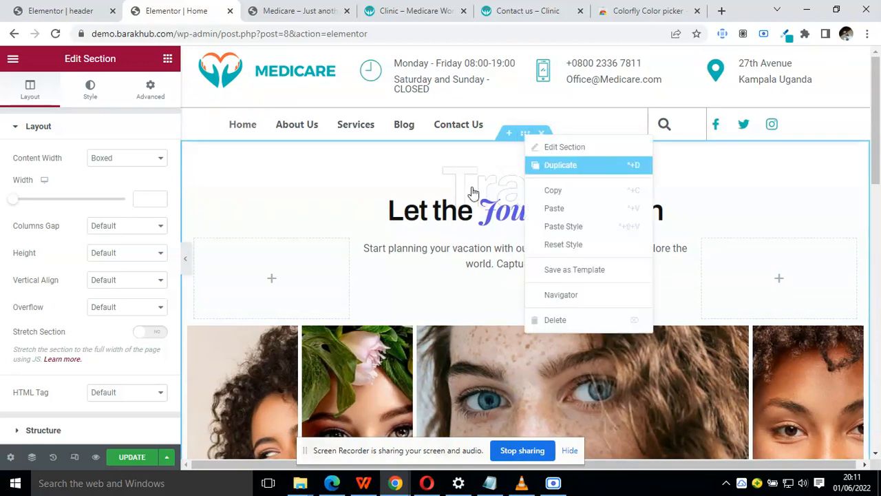
key(Escape)
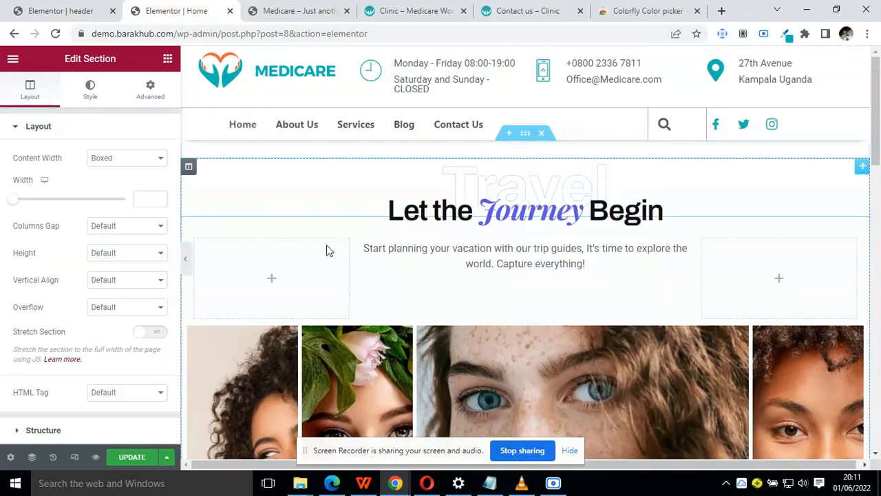
scroll(329, 250, down, 10)
scroll(328, 249, up, 10)
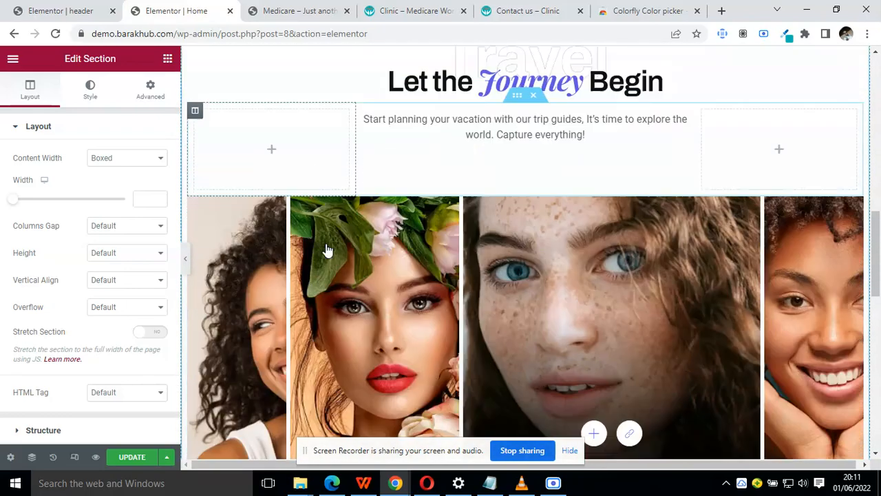
scroll(326, 252, down, 3)
click(134, 459)
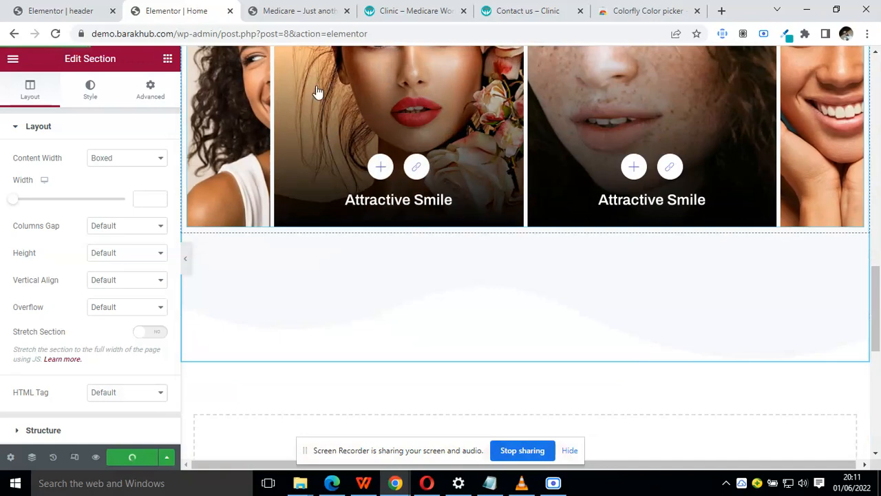
Reload the live Medicare site and scroll through the Home page to check how the sticky navigation bar behaves over the content.
click(298, 10)
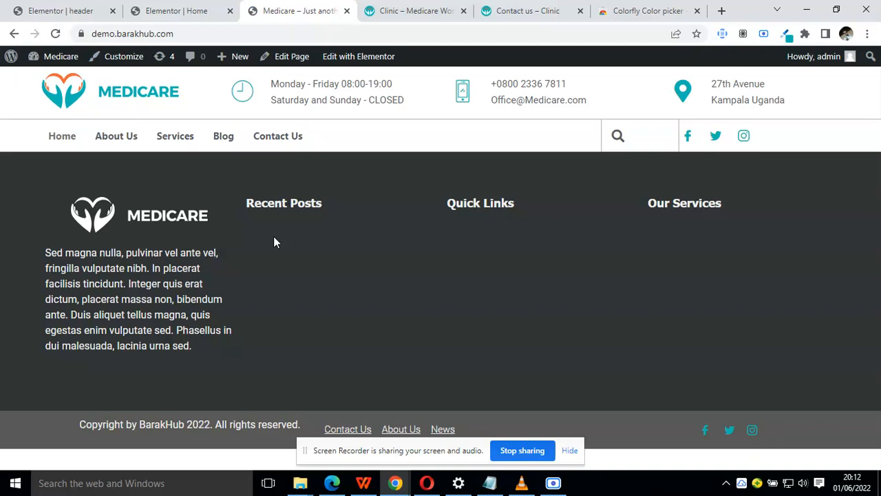
click(57, 37)
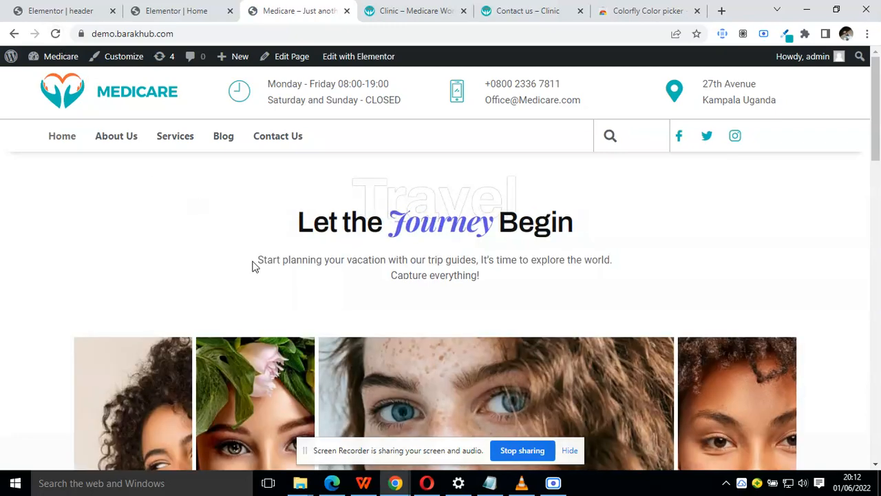
scroll(253, 267, down, 5)
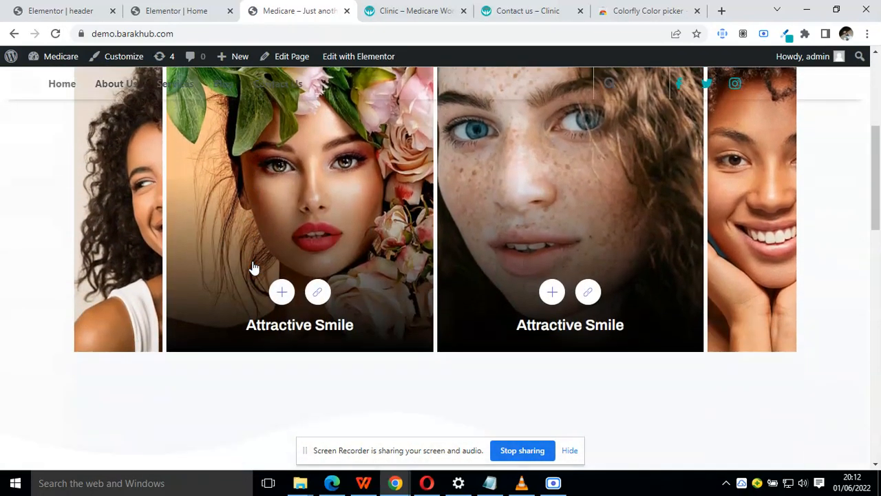
scroll(253, 267, down, 8)
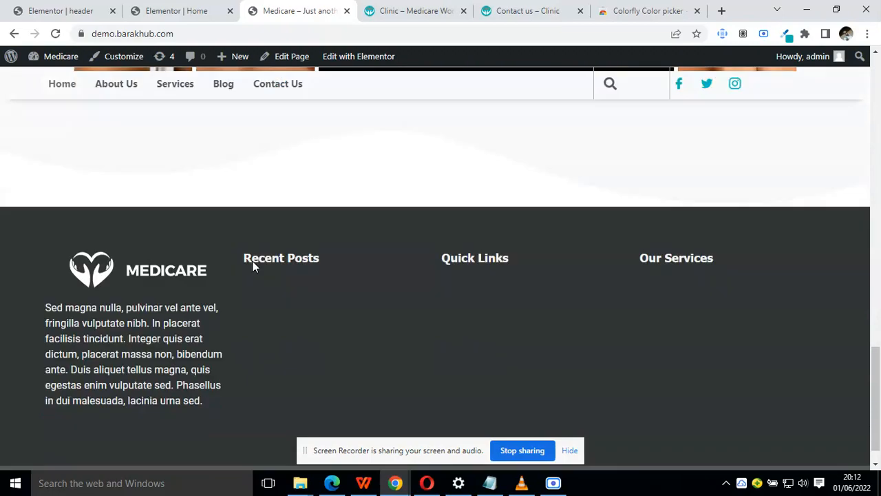
scroll(252, 267, up, 10)
scroll(252, 267, down, 4)
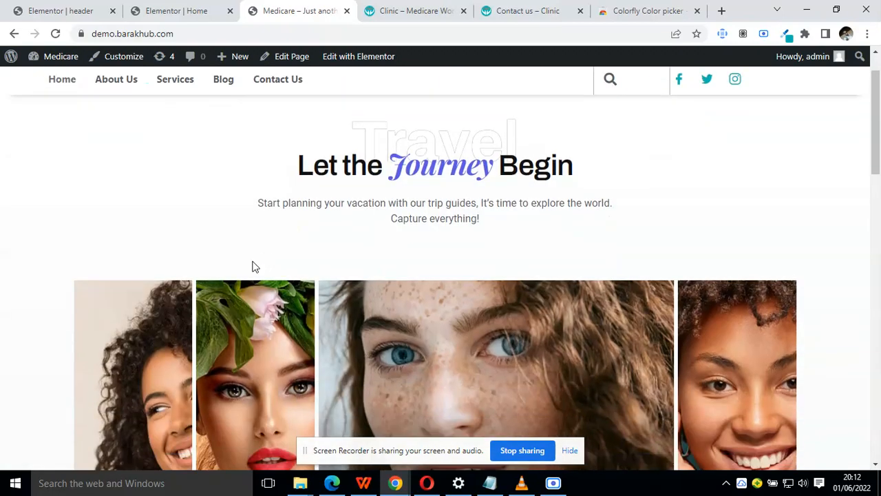
scroll(253, 267, up, 4)
scroll(254, 267, down, 5)
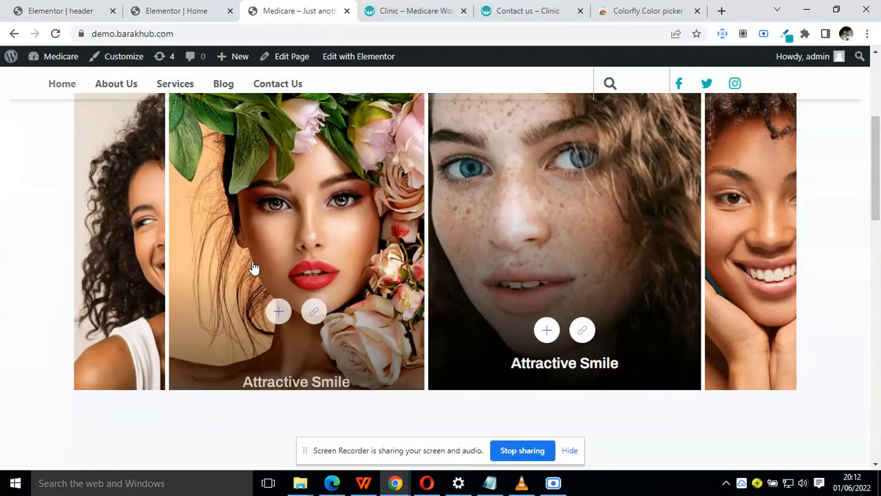
scroll(253, 267, down, 6)
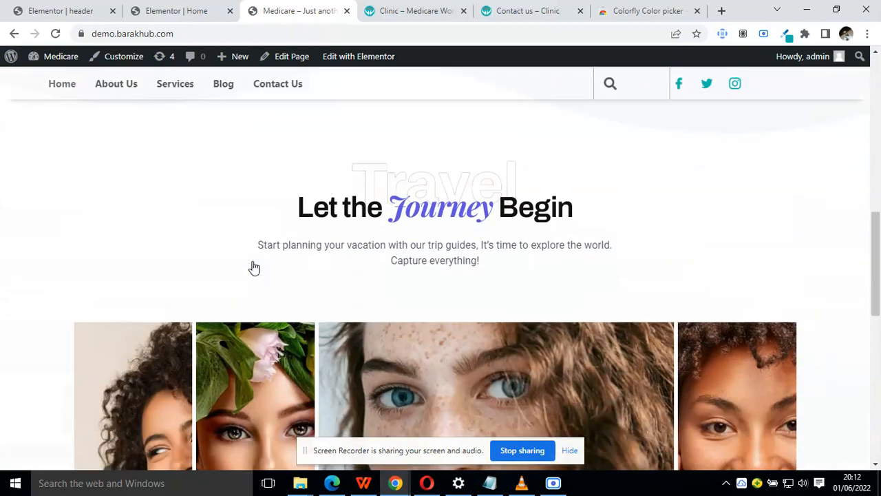
scroll(253, 268, down, 4)
scroll(253, 267, up, 6)
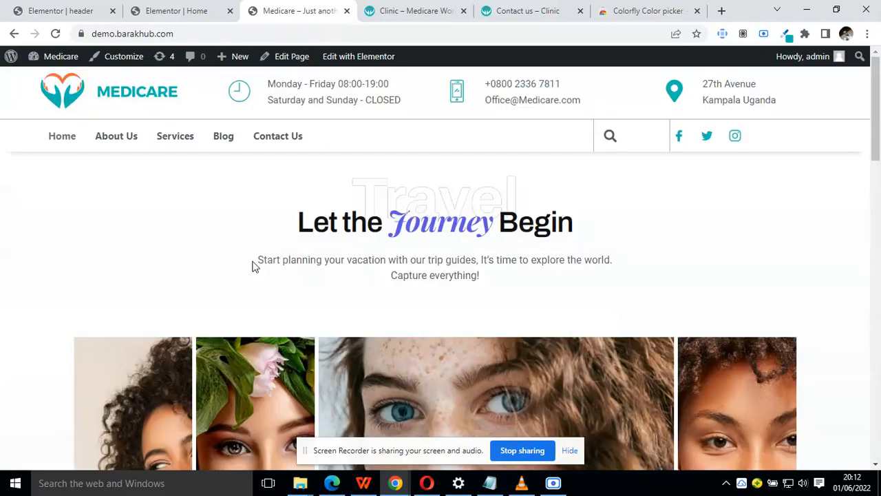
click(193, 9)
click(98, 9)
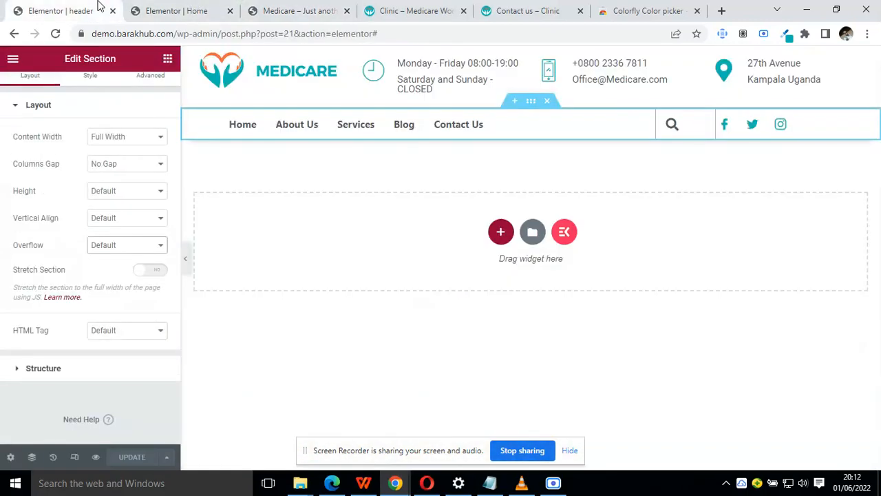
click(165, 6)
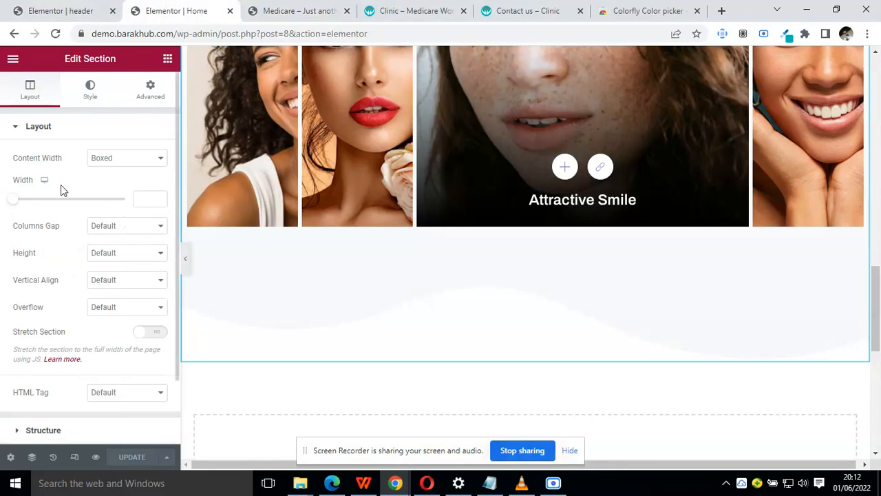
click(18, 129)
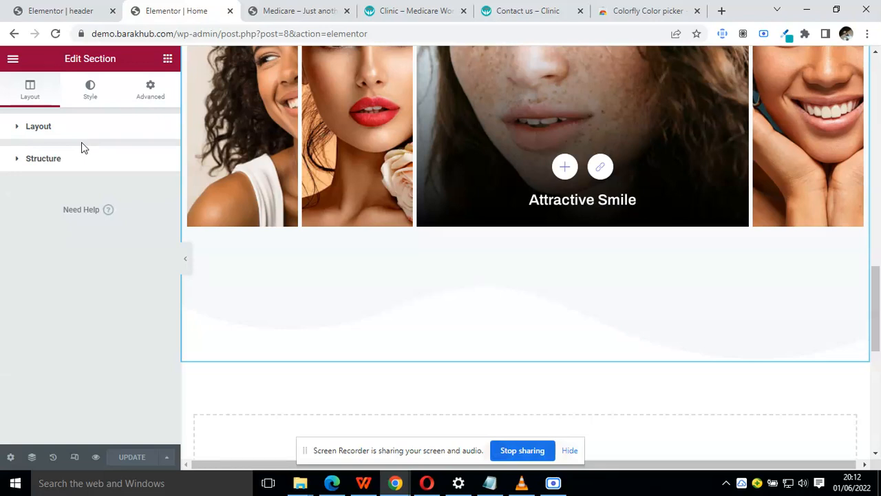
In the header template, give the navigation bar section a Classic background with the color #fff.
click(75, 9)
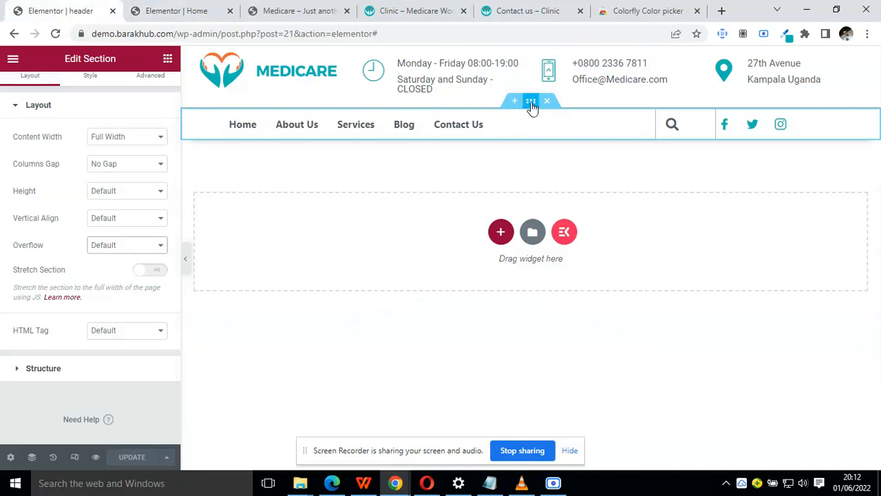
click(93, 84)
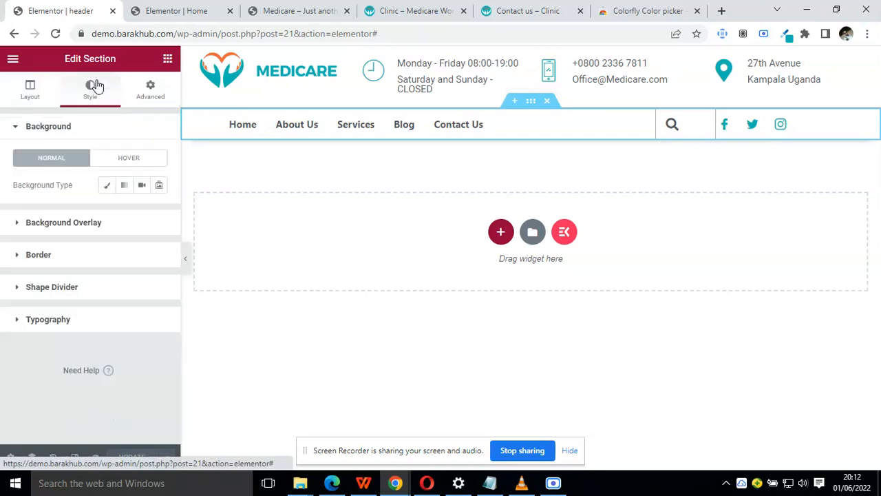
click(108, 187)
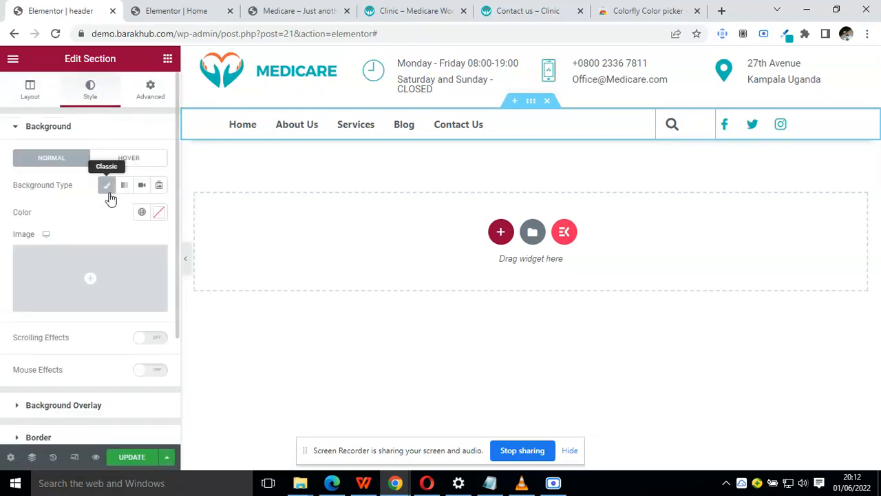
click(158, 217)
click(158, 217)
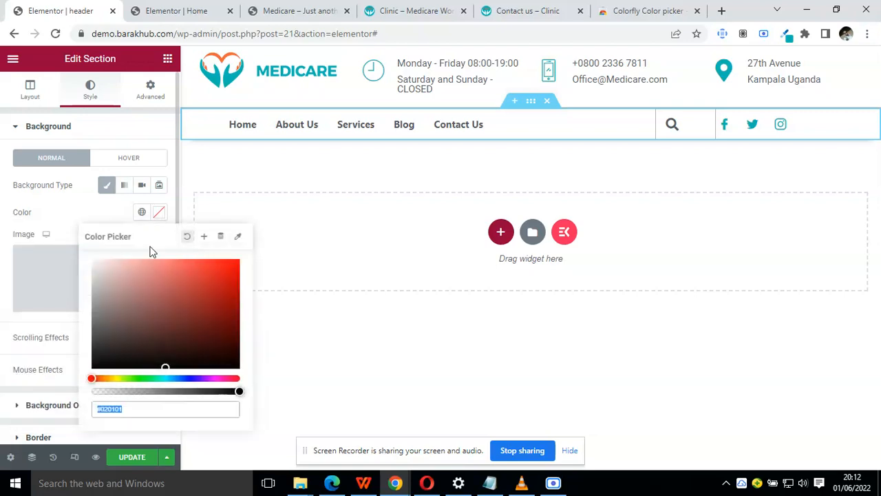
double_click(144, 407)
text(#fff)
click(67, 221)
Update the header template to save the navigation bar's new background, retrying the save if necessary.
click(129, 460)
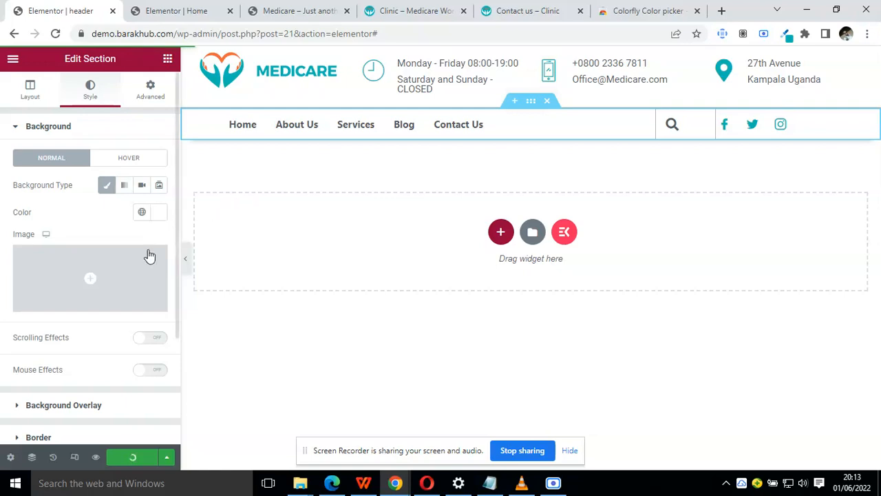
scroll(130, 317, down, 3)
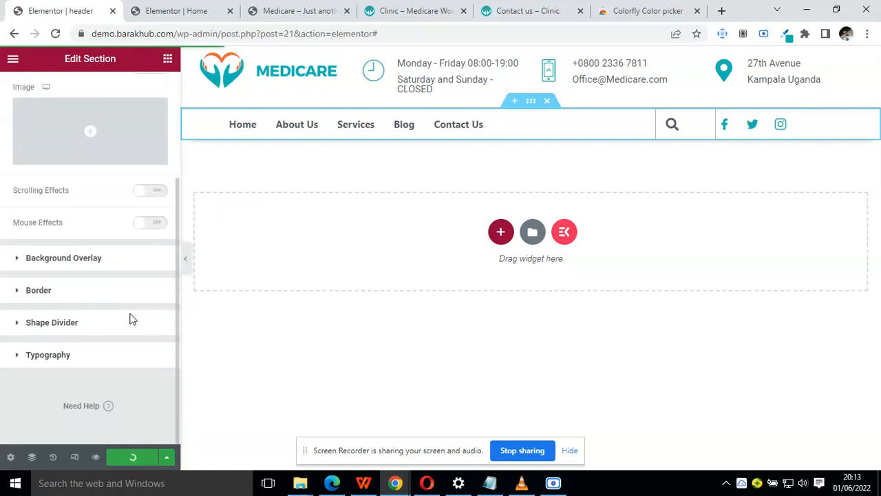
scroll(131, 320, up, 3)
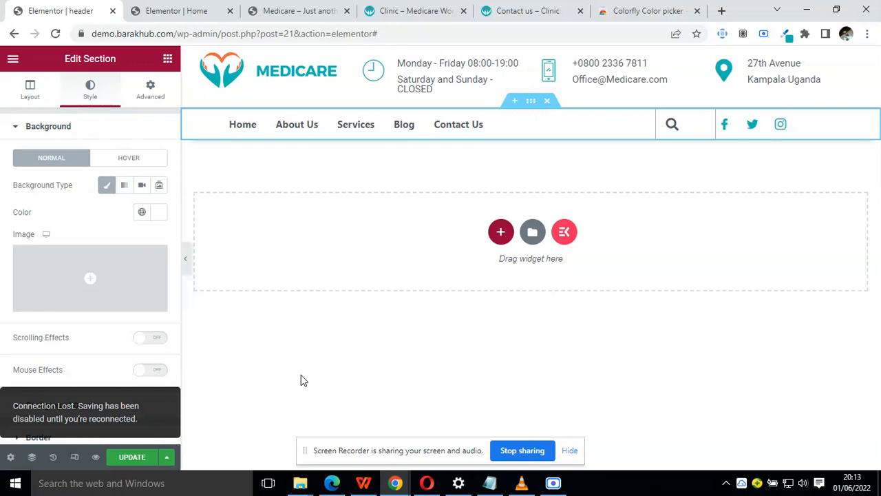
key(XF86AudioMute)
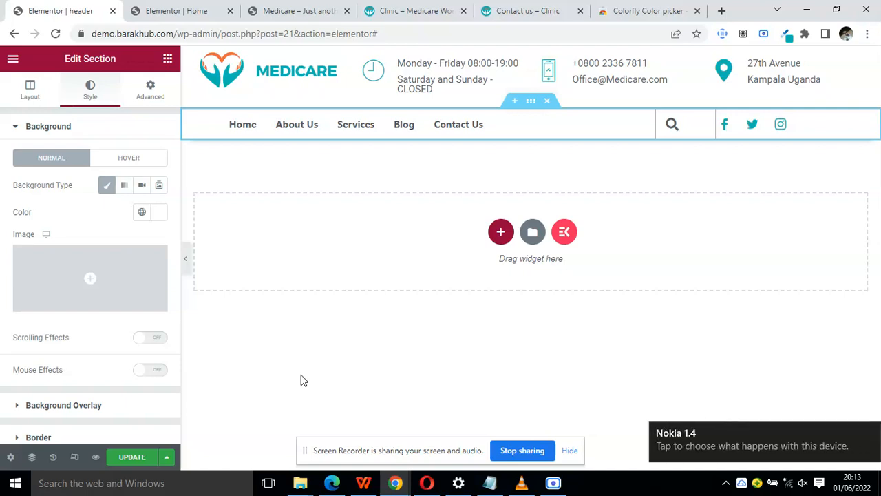
key(XF86AudioMute)
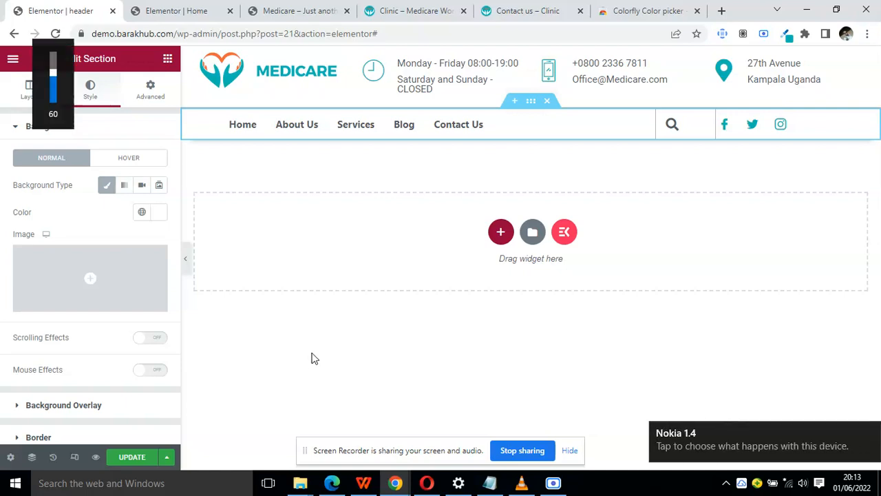
click(148, 461)
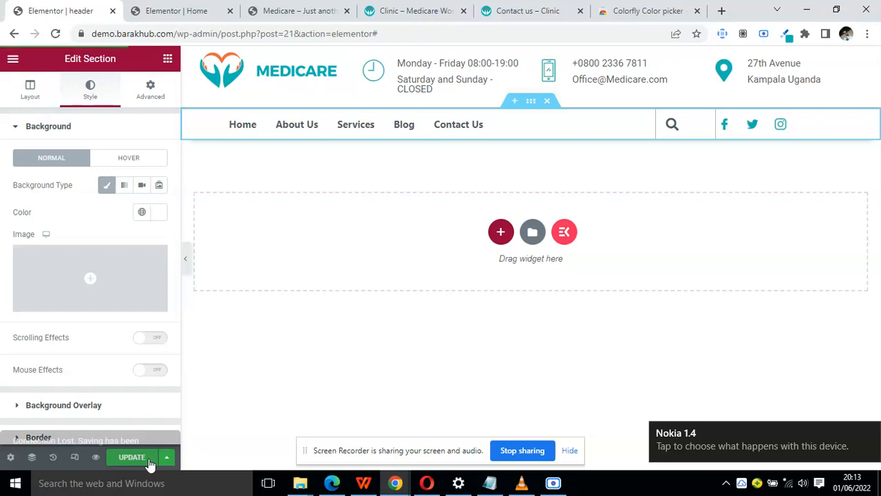
click(139, 460)
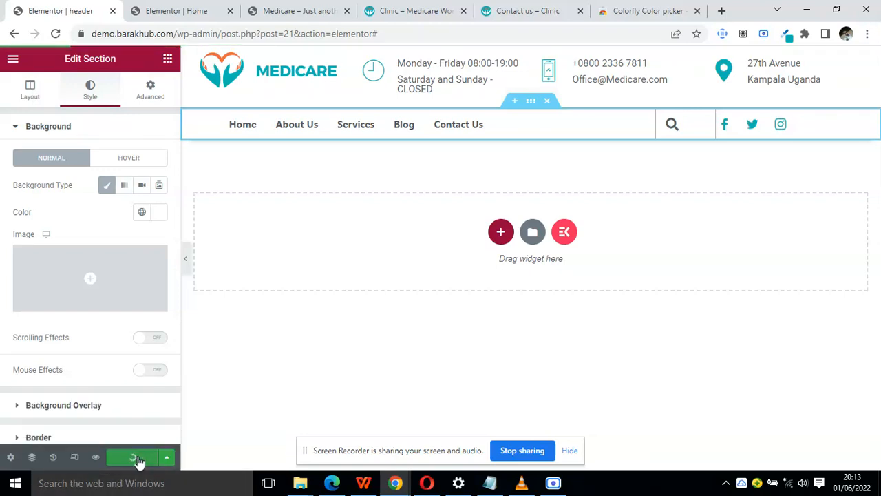
click(139, 459)
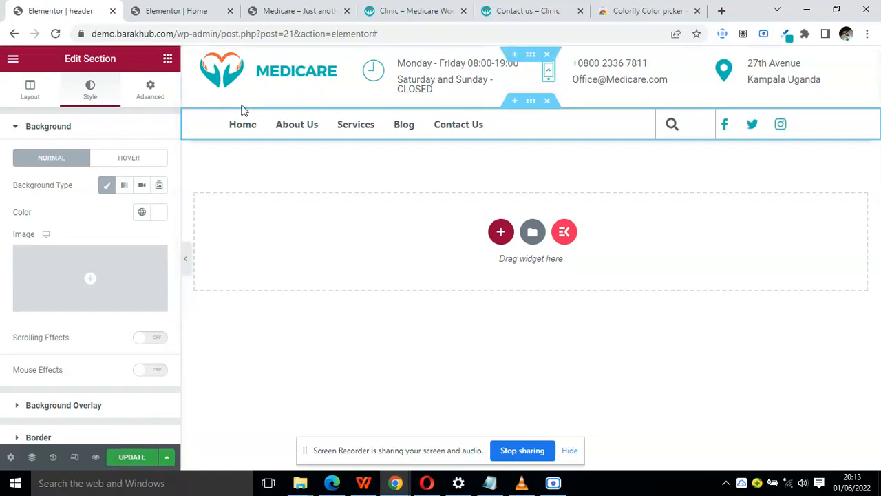
Reload the live Medicare site and scroll the whole Home page to check the sticky navigation bar's white background over the content.
click(289, 9)
click(55, 34)
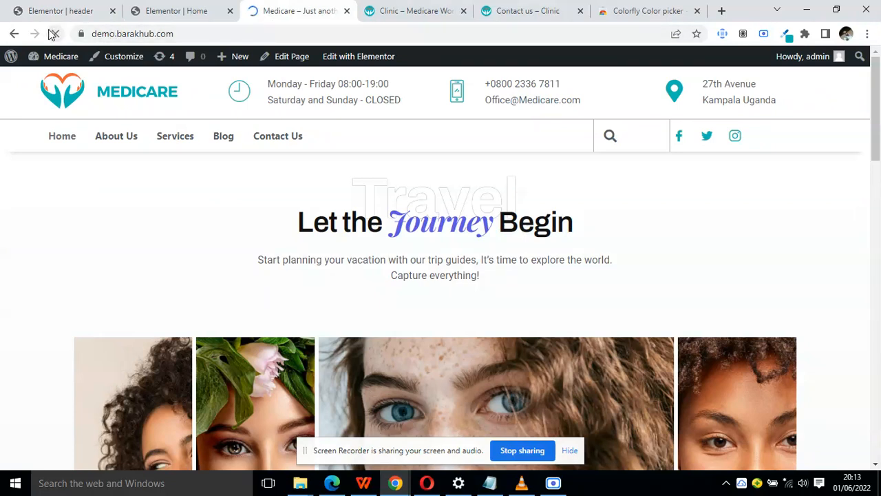
click(53, 5)
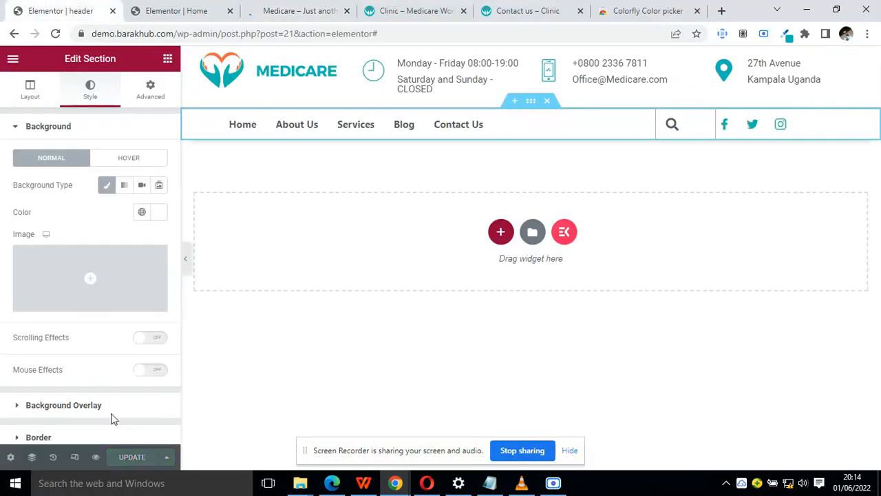
click(298, 7)
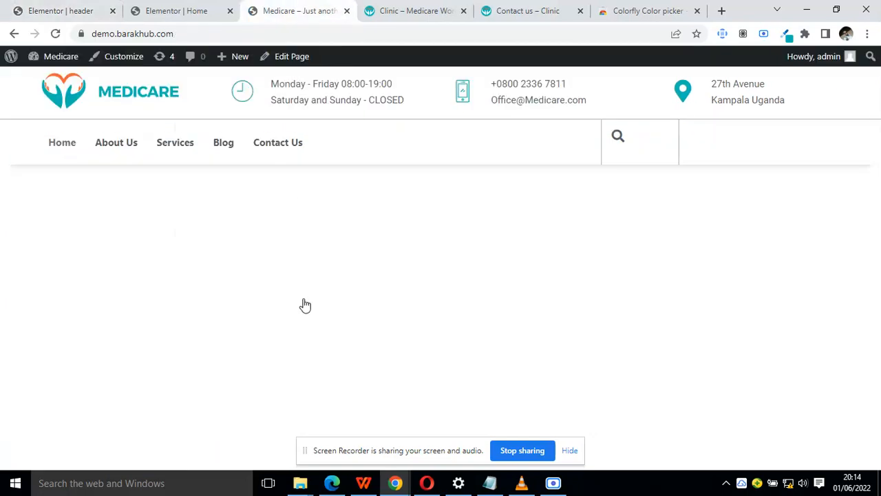
scroll(303, 303, down, 3)
scroll(305, 305, down, 10)
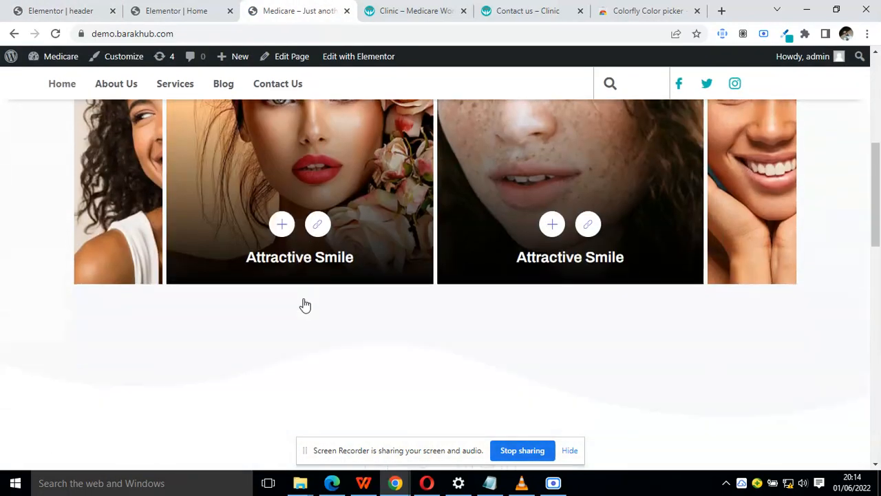
scroll(305, 305, down, 5)
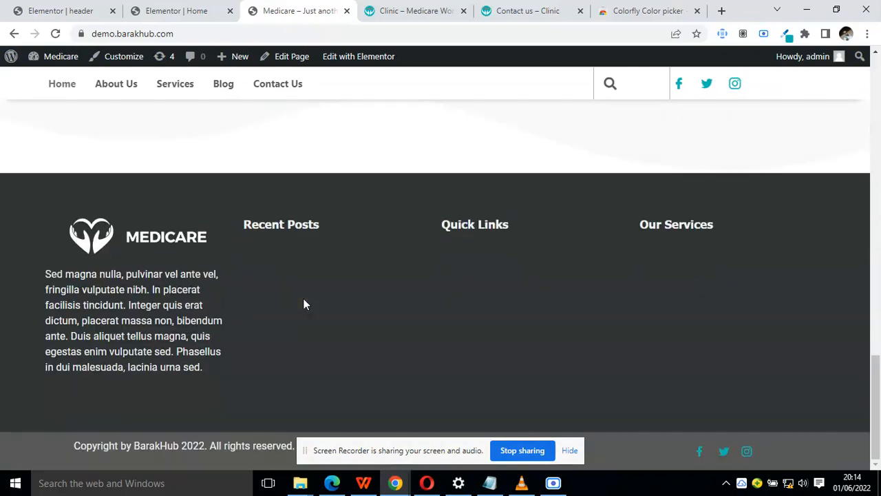
scroll(303, 298, up, 5)
scroll(303, 298, down, 3)
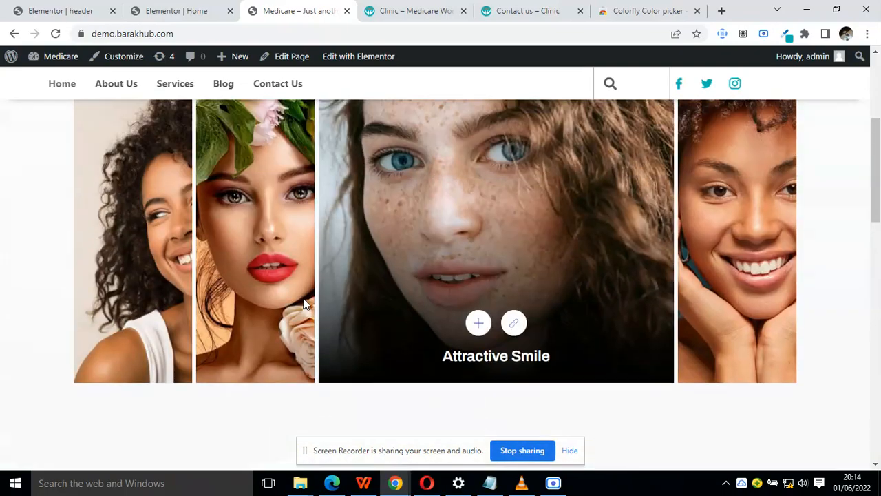
scroll(302, 298, up, 3)
scroll(306, 304, up, 2)
scroll(306, 304, down, 3)
scroll(306, 304, up, 3)
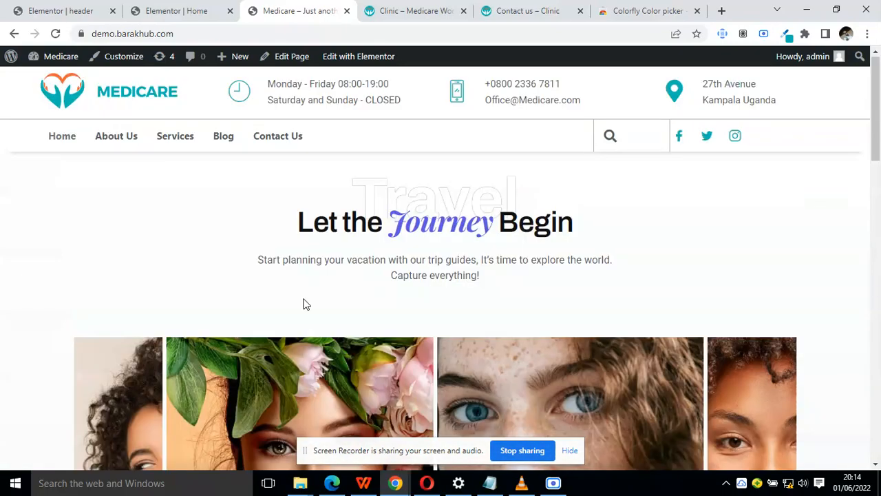
scroll(306, 304, down, 5)
scroll(306, 305, down, 4)
scroll(306, 304, up, 5)
scroll(306, 304, down, 8)
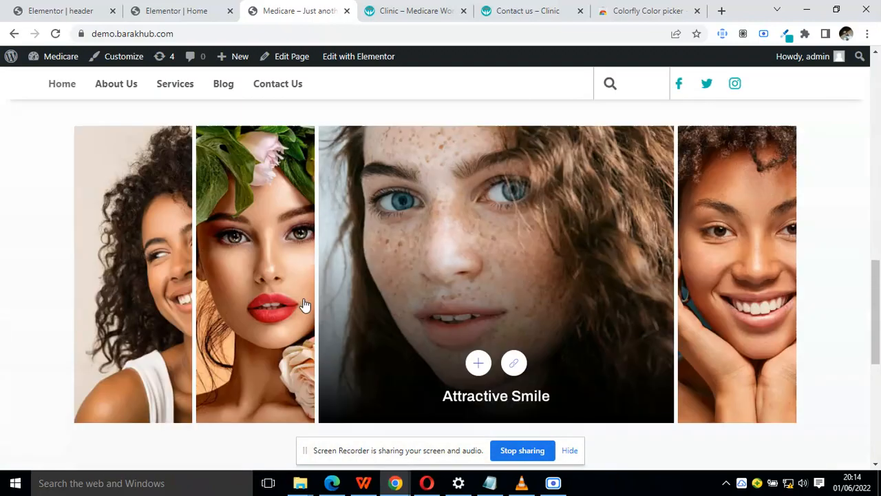
scroll(304, 303, down, 3)
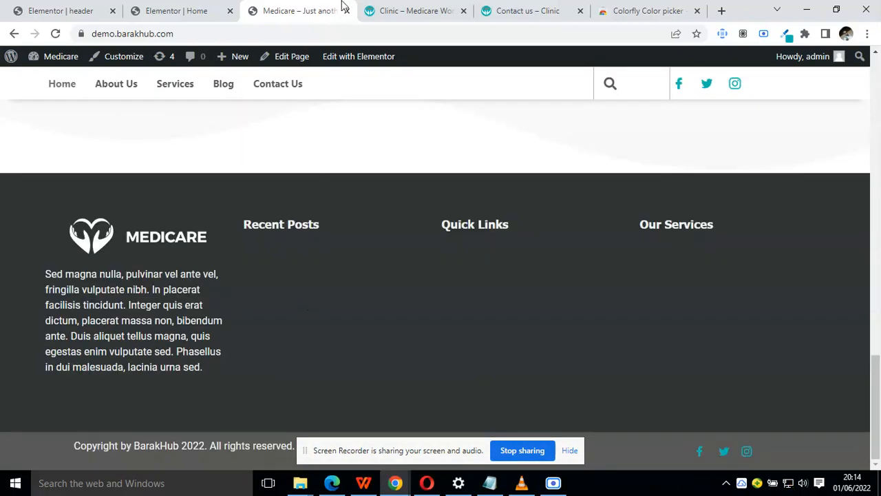
On the live site, test the sticky navigation bar's search by opening and closing its search overlay, and return to the page's start.
click(400, 8)
click(301, 9)
scroll(296, 203, up, 5)
scroll(296, 202, down, 7)
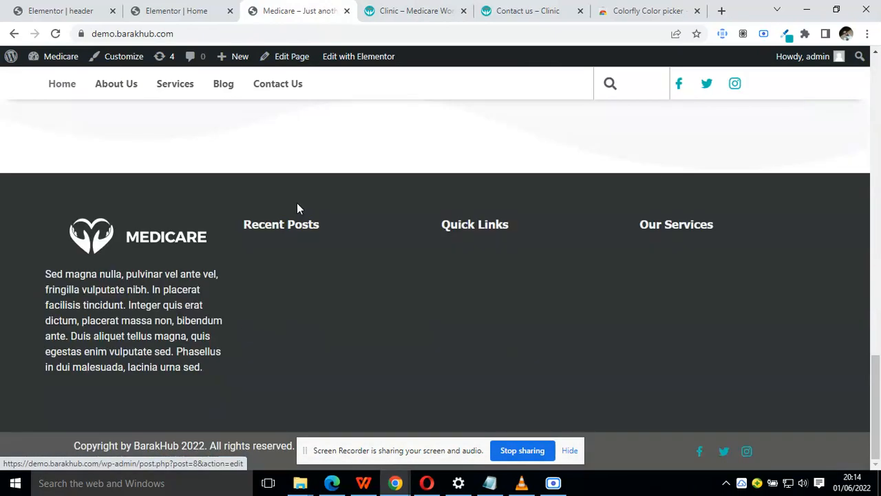
click(616, 86)
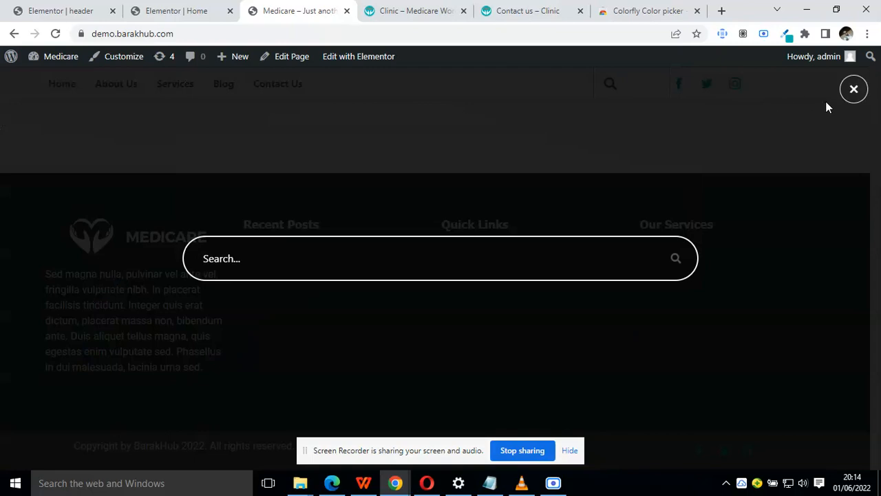
click(854, 90)
scroll(338, 209, up, 10)
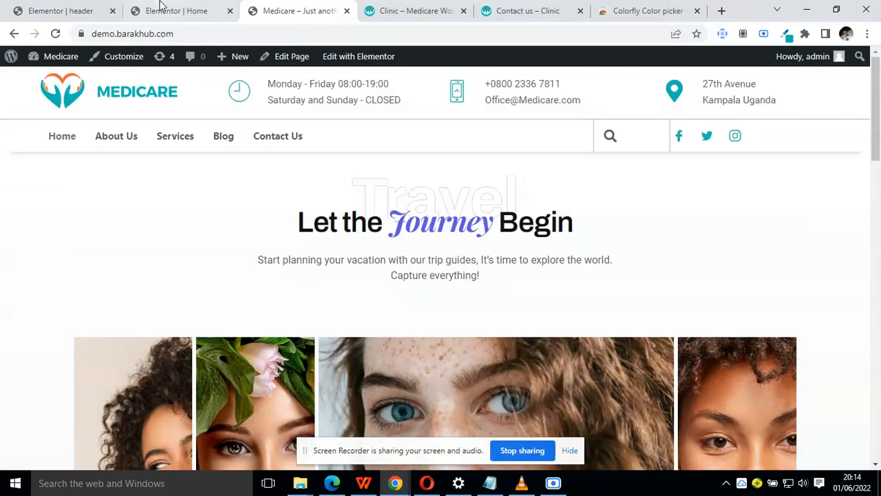
Compare the live Medicare site's header and opening section with the reference Clinic site's header, hero slider and feature boxes.
click(172, 8)
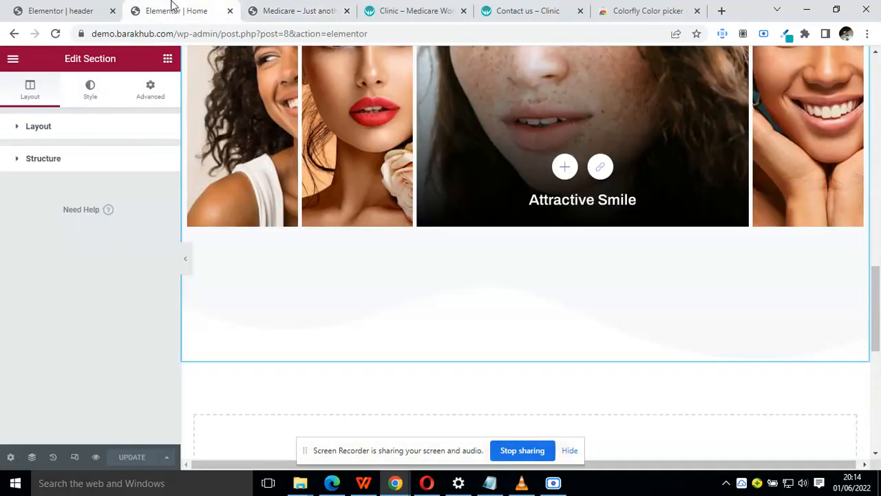
click(263, 9)
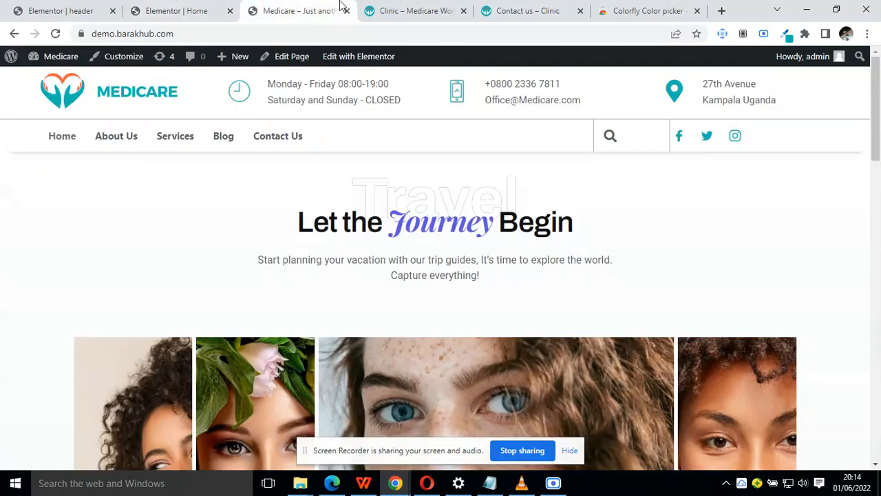
click(417, 9)
scroll(337, 114, up, 15)
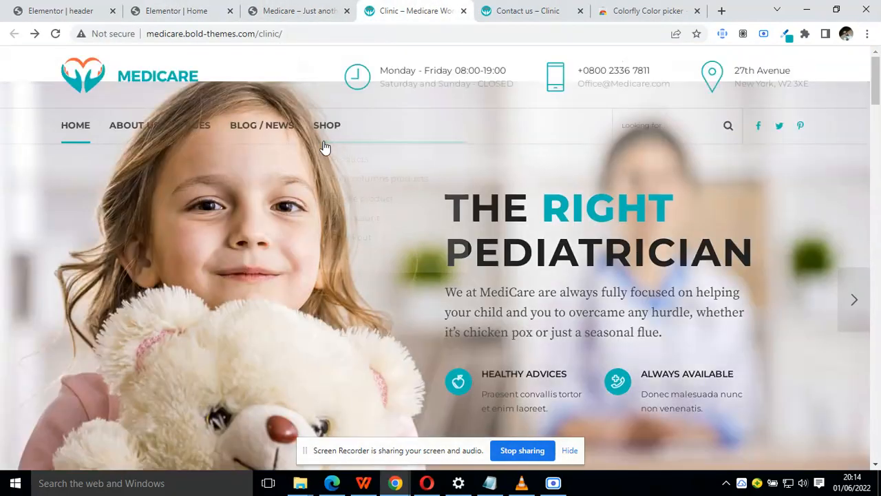
scroll(171, 299, down, 3)
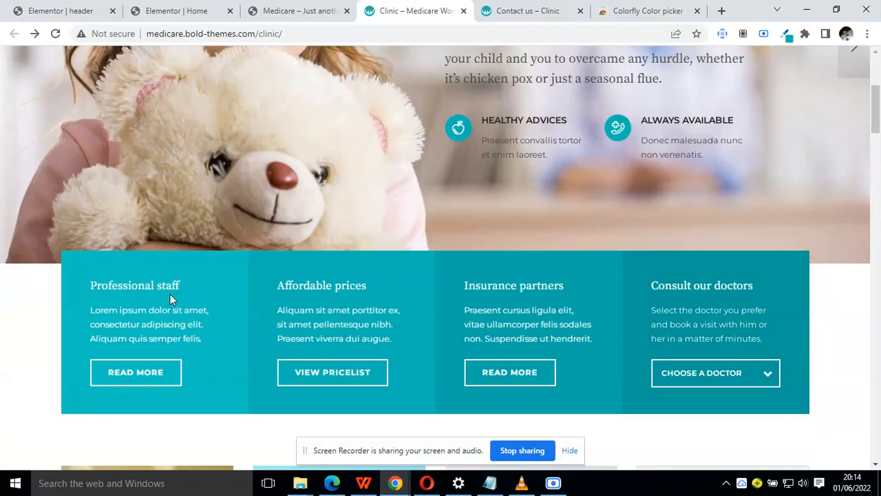
scroll(172, 299, up, 3)
mouse_move(192, 149)
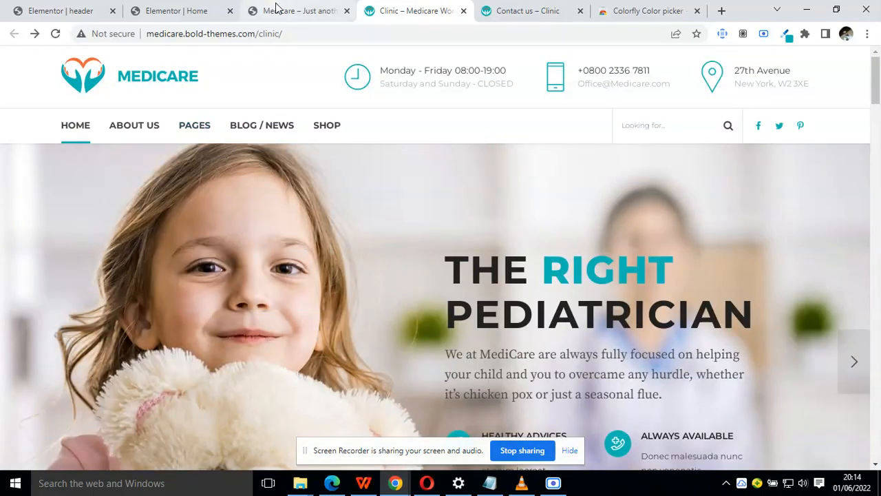
click(278, 10)
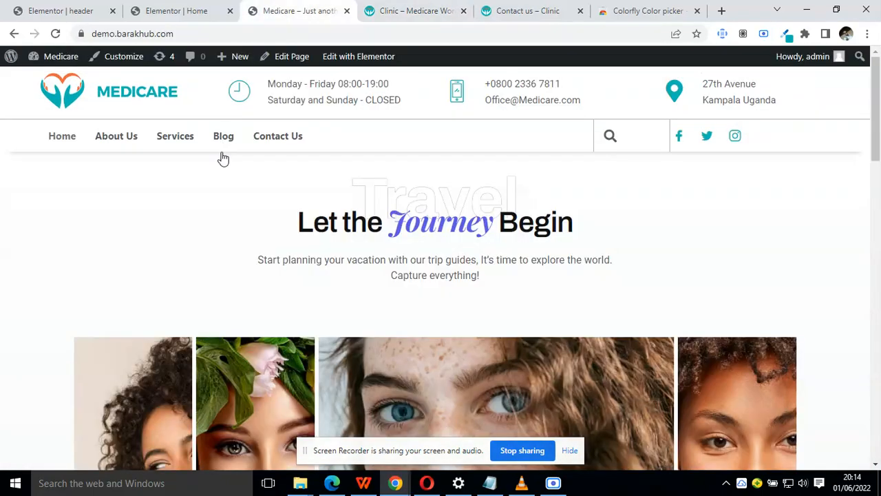
click(397, 8)
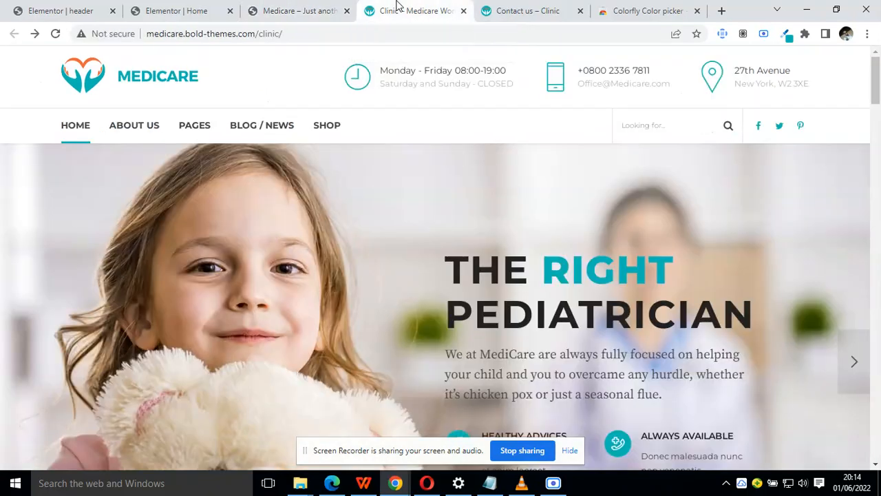
click(266, 6)
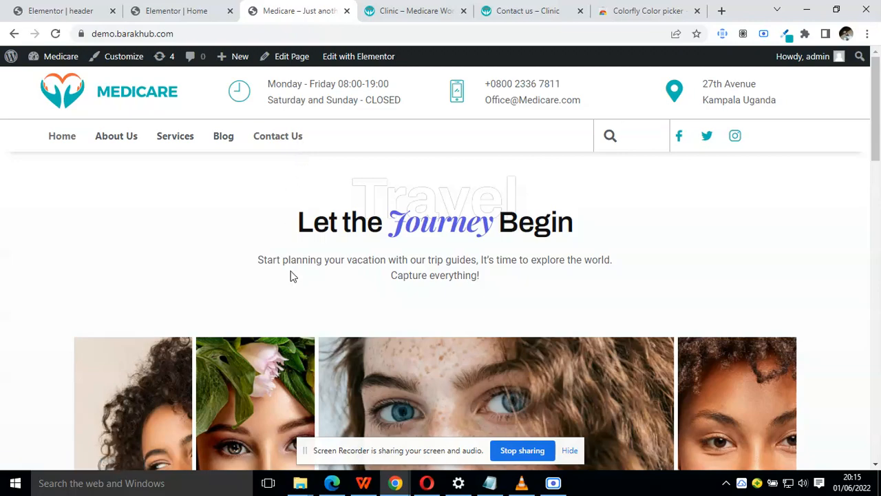
Review the live Home page from the header down to the footer, checking both "Let the Journey Begin" sections beneath the sticky navigation.
scroll(290, 275, down, 10)
scroll(290, 272, down, 5)
scroll(290, 272, up, 5)
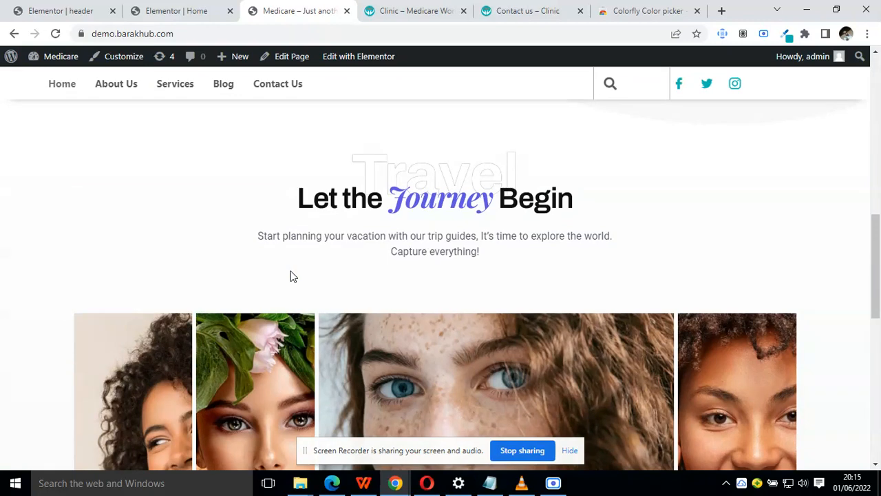
scroll(291, 272, down, 3)
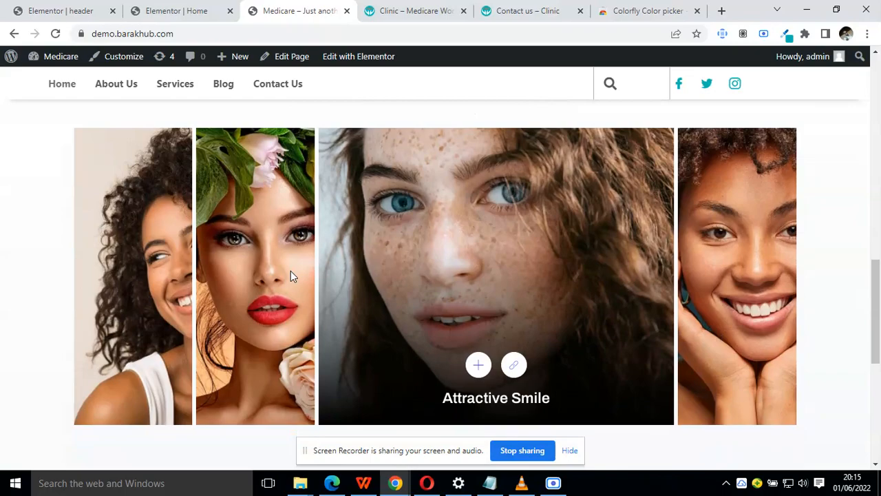
scroll(528, 252, down, 6)
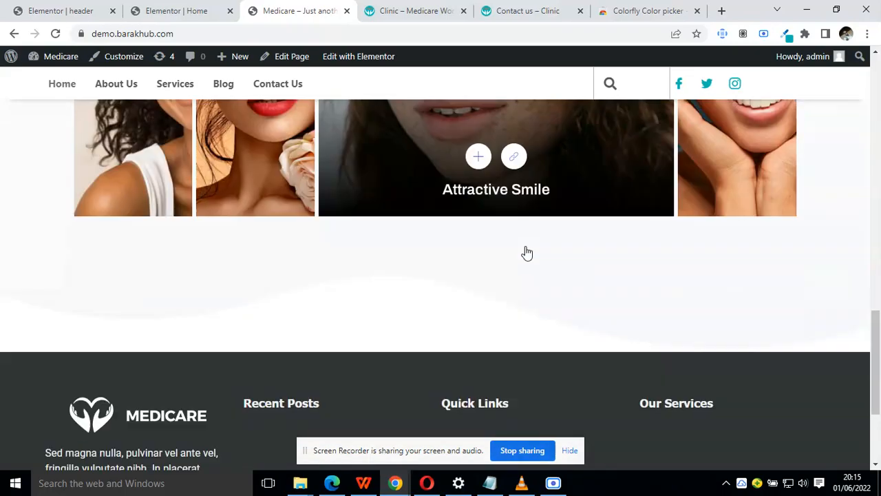
scroll(527, 253, up, 8)
scroll(527, 254, up, 1)
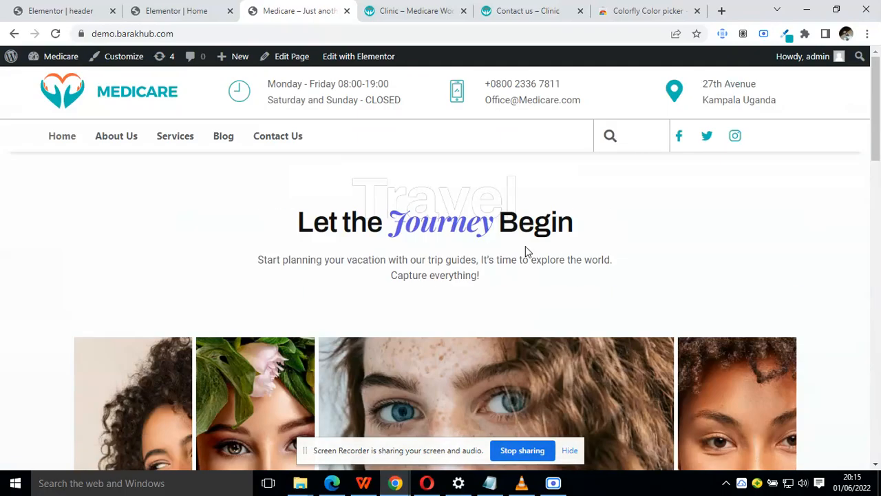
Return to the Home page editor and go back to the first "Let the Journey Begin" section.
click(189, 11)
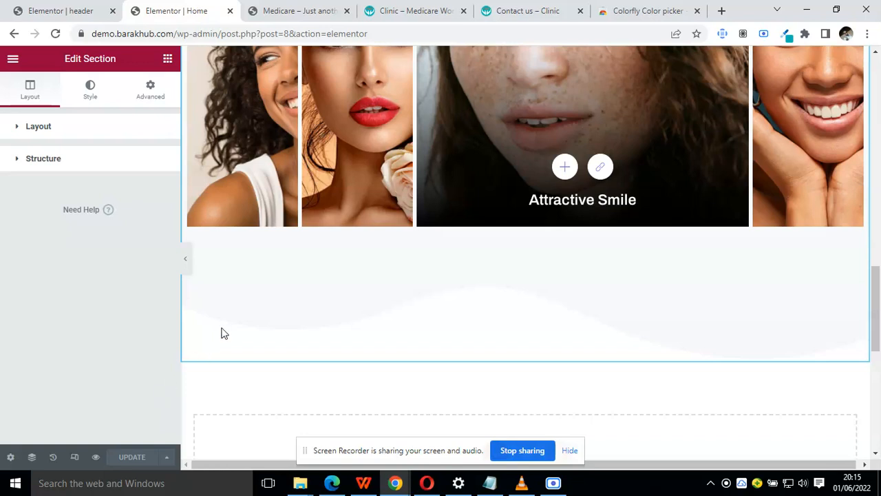
scroll(276, 297, up, 2)
scroll(276, 298, up, 3)
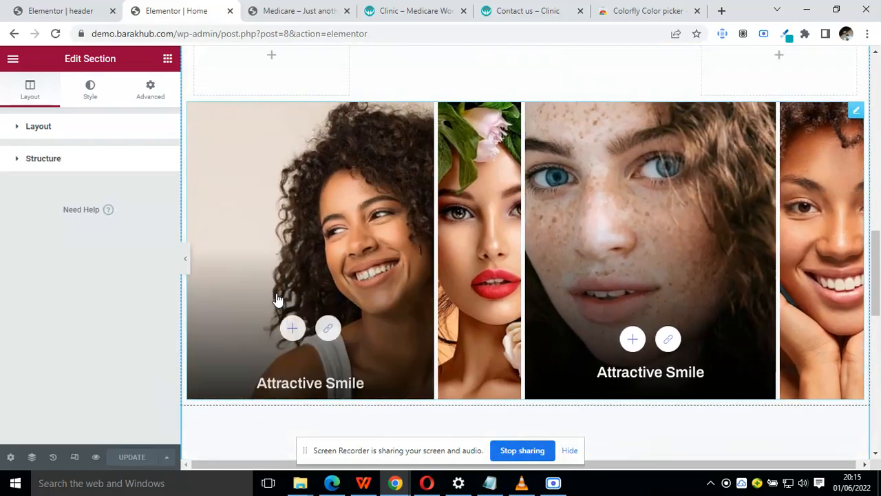
scroll(278, 299, up, 2)
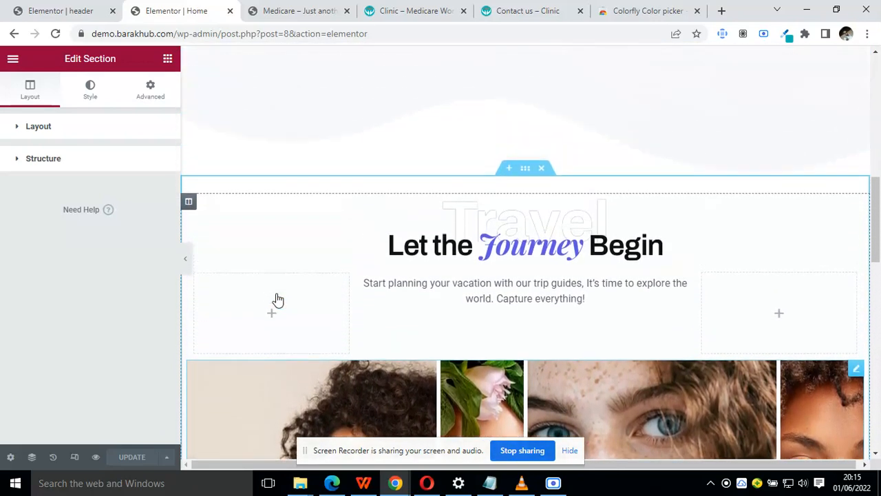
scroll(276, 297, up, 3)
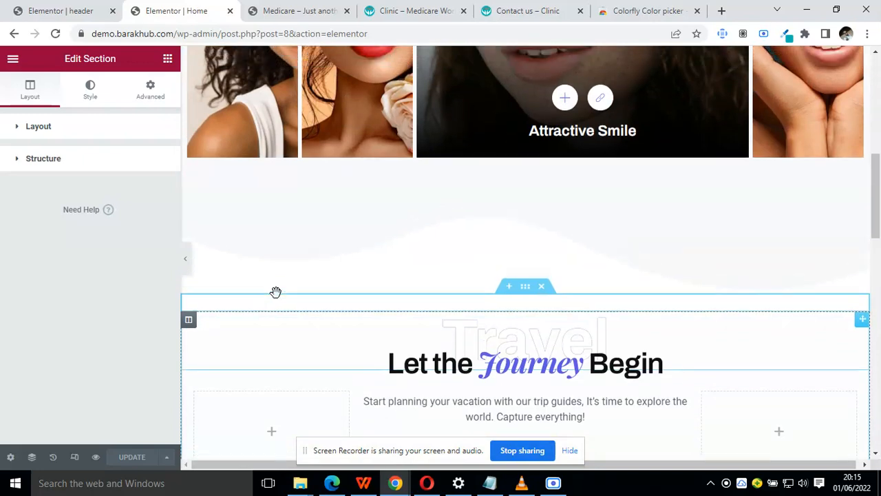
scroll(276, 297, up, 3)
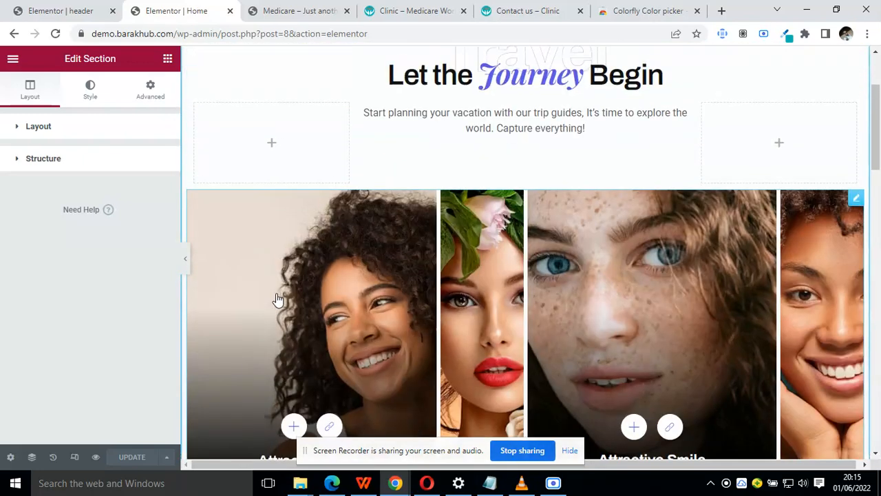